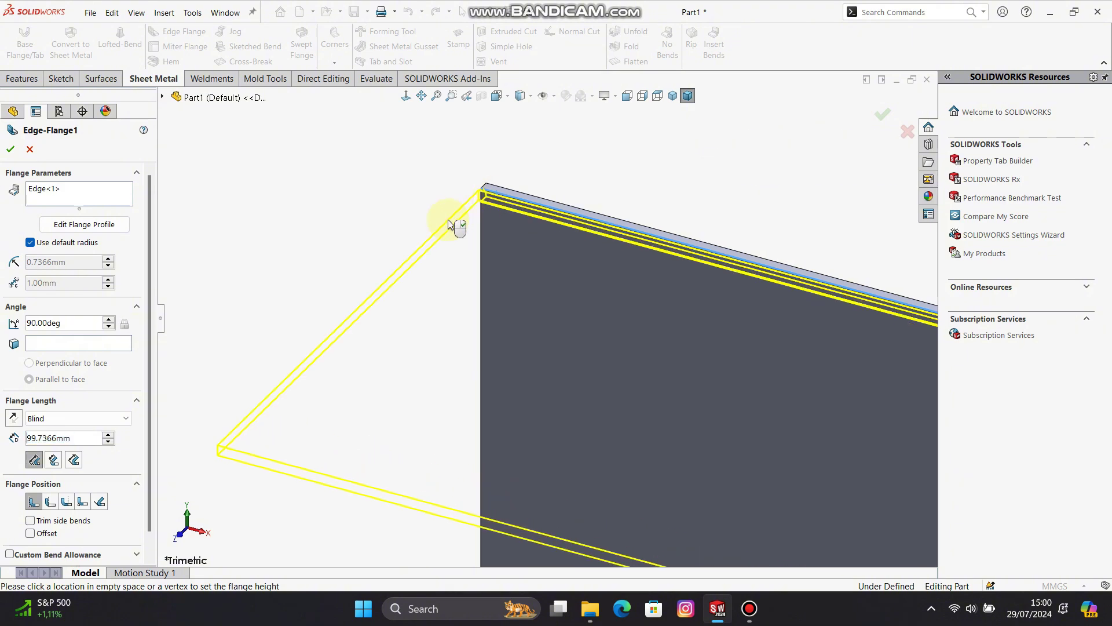
# Set the preliminary flange height inside the view and add the plate's other three edges to the edge flange
pyautogui.click(458, 227)
pyautogui.click(481, 228)
pyautogui.scroll(3, 481, 232)
pyautogui.scroll(-3, 603, 293)
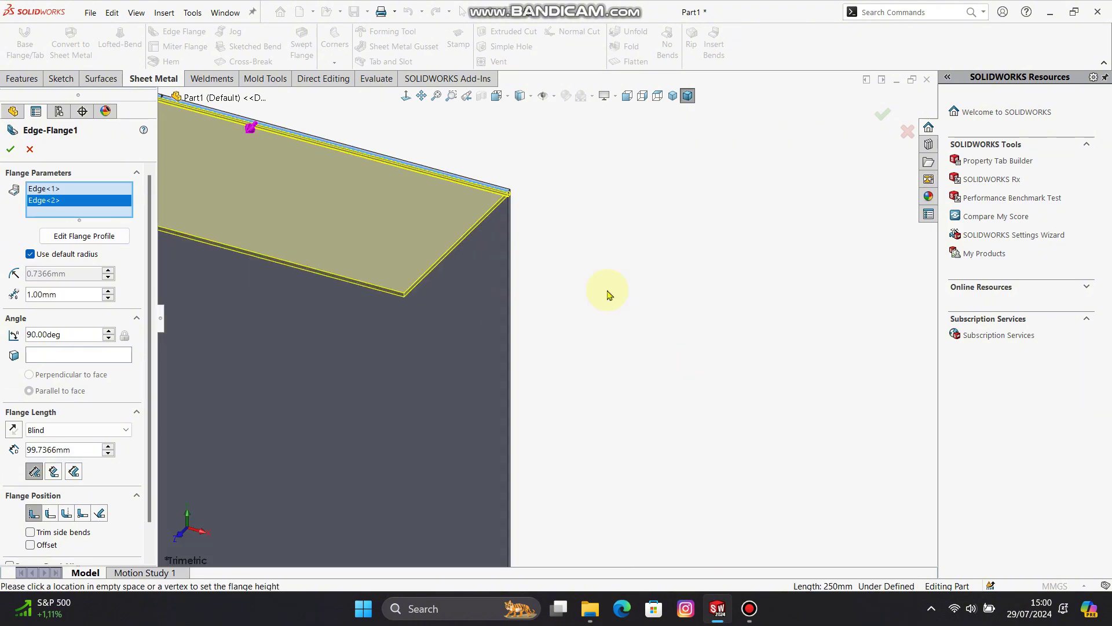
pyautogui.scroll(-2, 497, 209)
pyautogui.click(501, 216)
pyautogui.scroll(3, 454, 397)
pyautogui.scroll(-5, 496, 446)
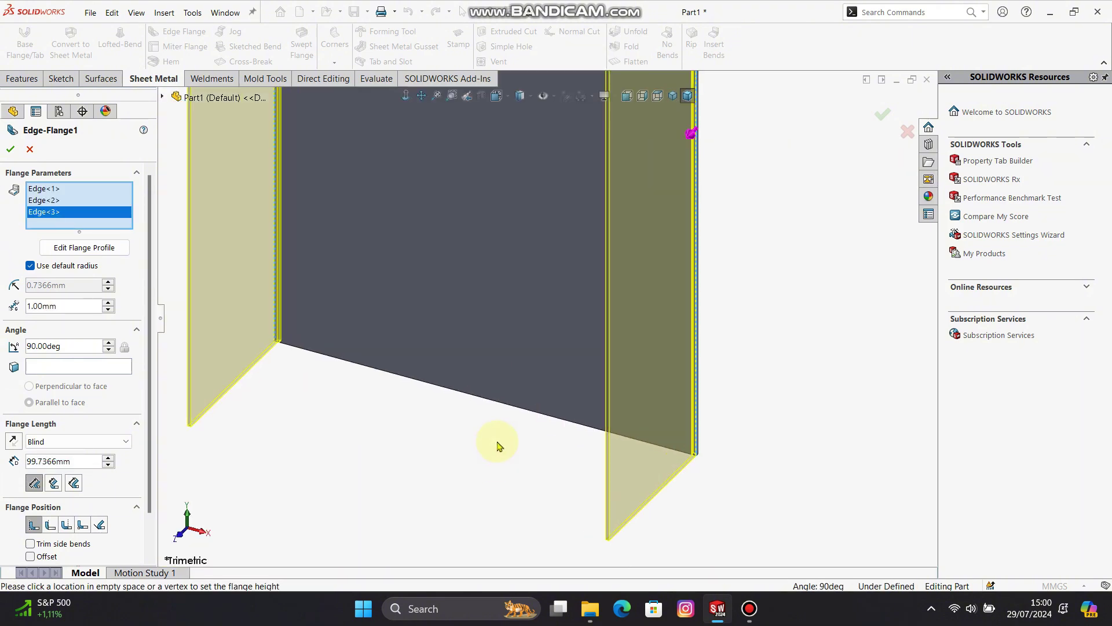
pyautogui.click(543, 388)
pyautogui.scroll(5, 355, 281)
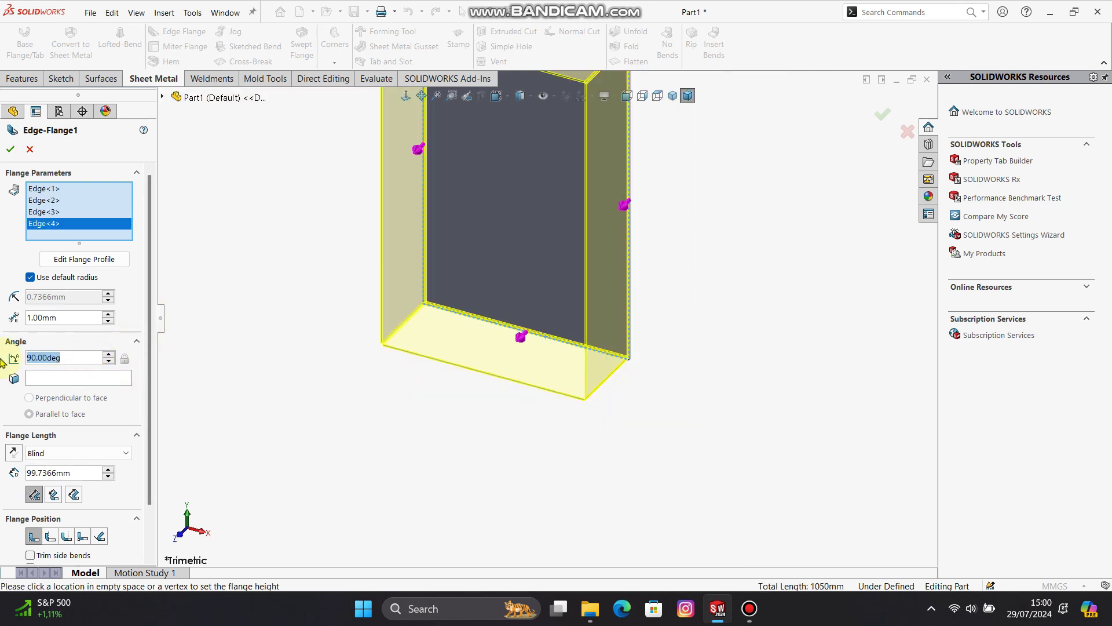
# Try a flange angle of 100 degrees, inspect the preview, and set the angle back to 90 degrees
pyautogui.press('Return')
pyautogui.moveTo(384, 270); pyautogui.dragTo(463, 215, button='middle')
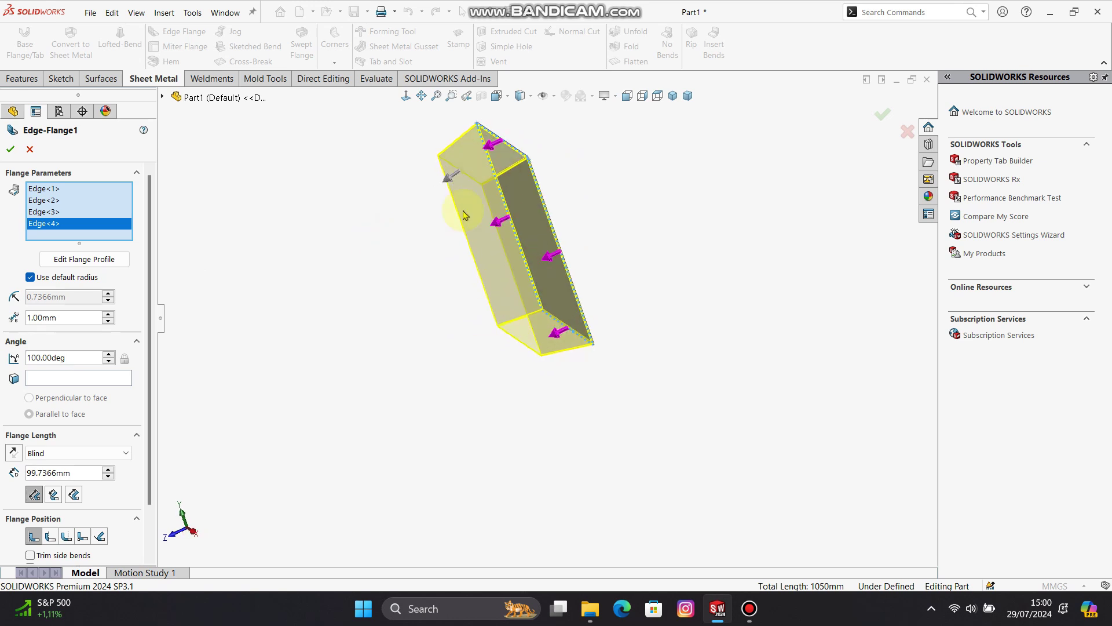
pyautogui.click(675, 96)
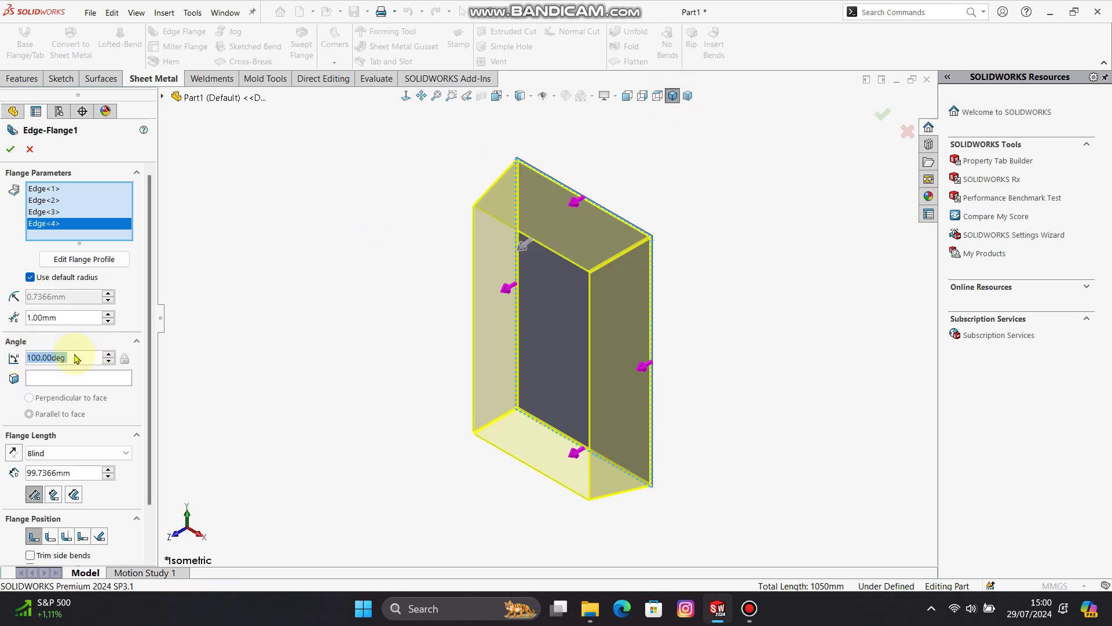
pyautogui.write('90')
pyautogui.press('Return')
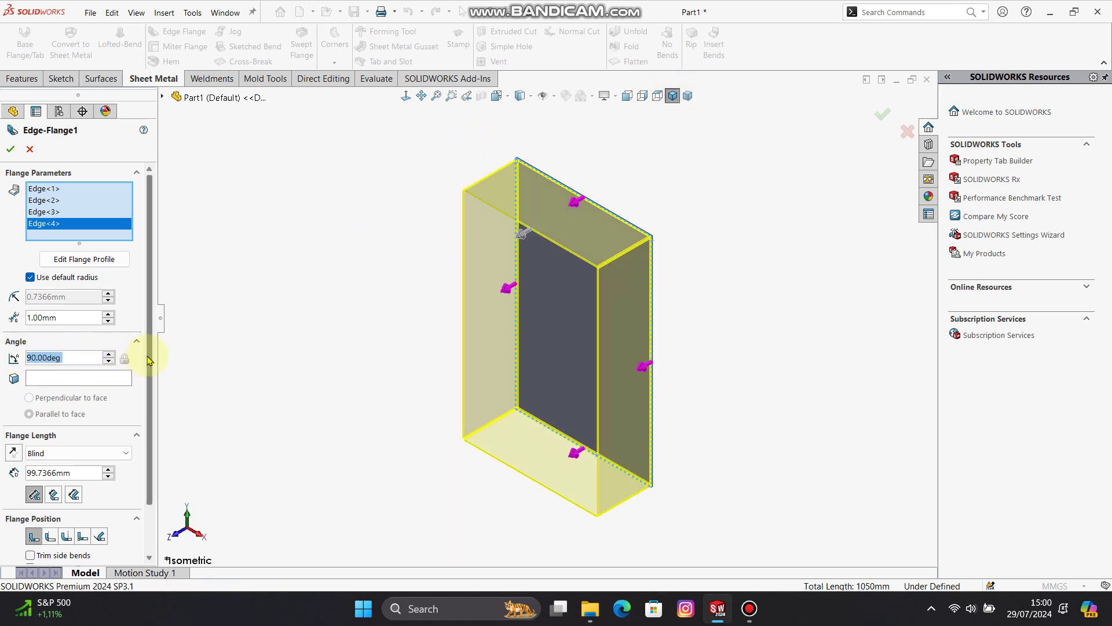
# Set the length of the four edge flanges to 125 mm
pyautogui.scroll(-2, 149, 360)
pyautogui.write('125')
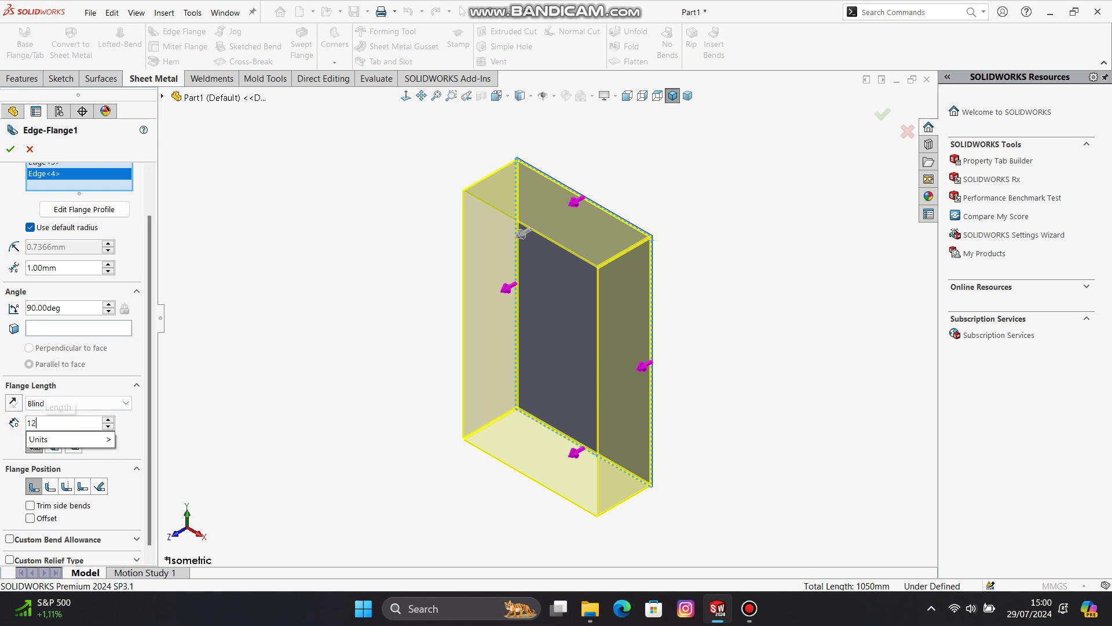
pyautogui.press('Return')
# Try the other flange length references and the reversed flange direction, restoring the original choice of each
pyautogui.click(53, 444)
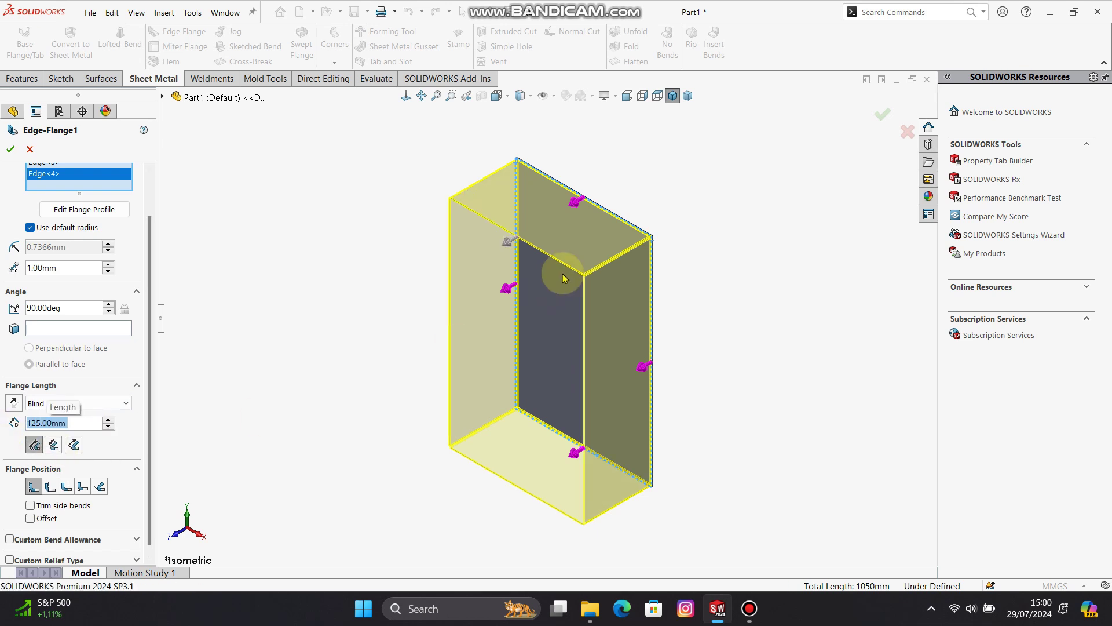
pyautogui.click(76, 446)
pyautogui.click(34, 445)
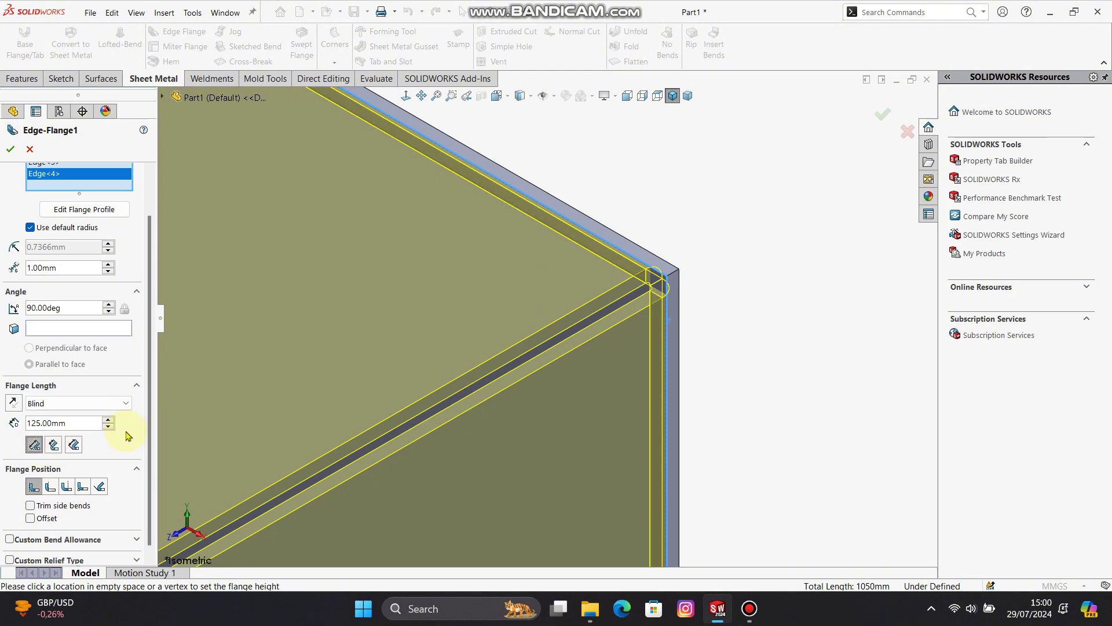
pyautogui.click(18, 406)
pyautogui.click(16, 406)
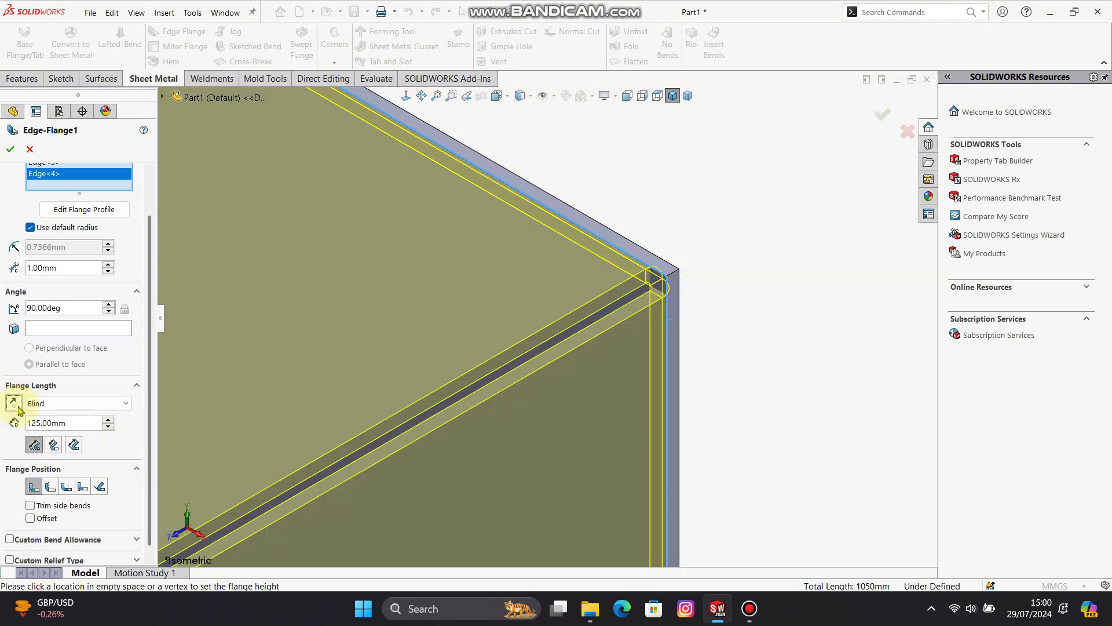
# Try the Material Outside, Bend Outside, Bend from Virtual Sharp and Tangent to Bend flange positions
pyautogui.click(51, 487)
pyautogui.moveTo(546, 397); pyautogui.dragTo(497, 394, button='middle')
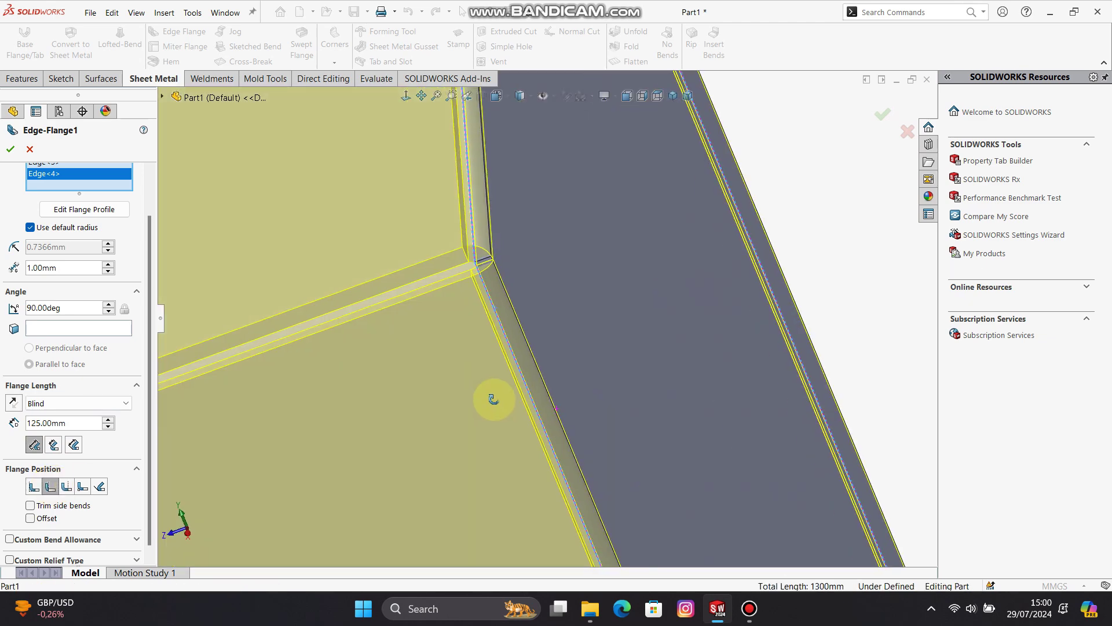
pyautogui.click(68, 487)
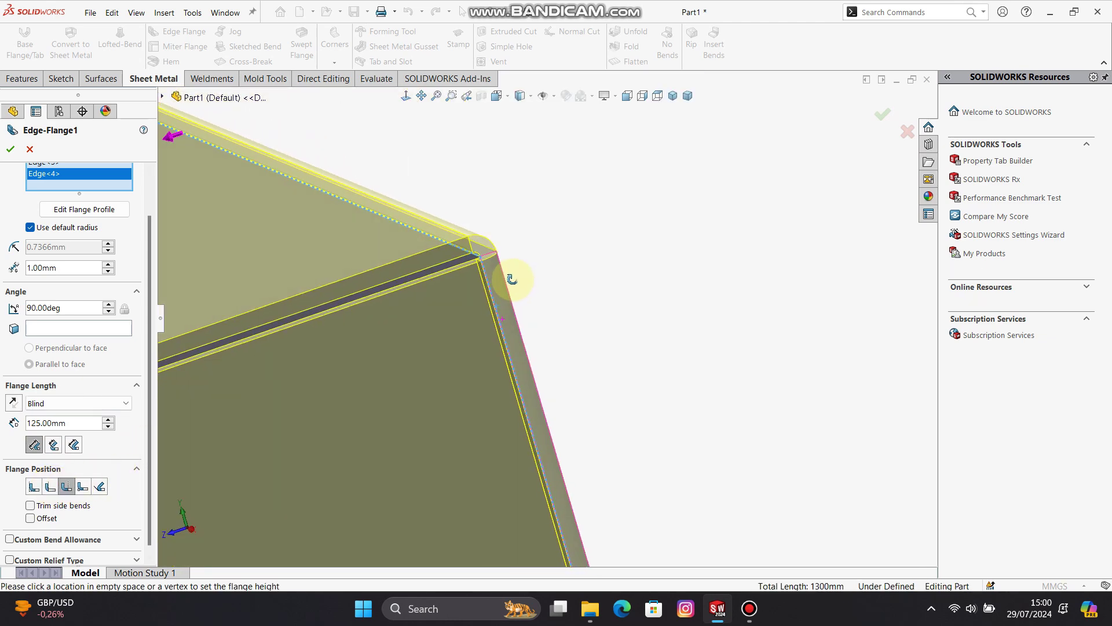
pyautogui.click(83, 490)
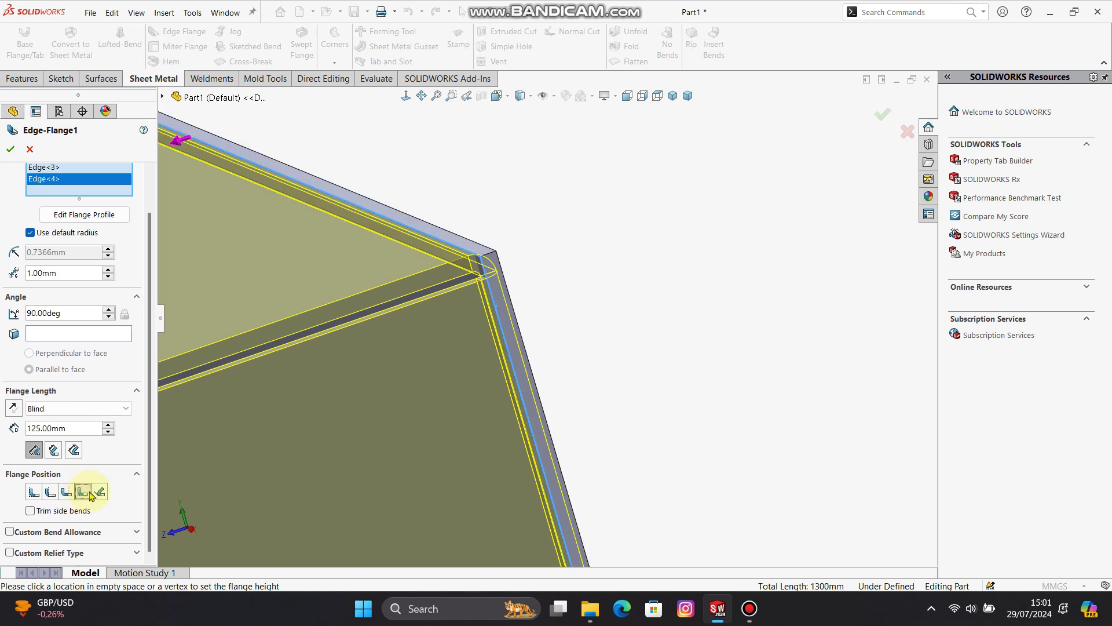
pyautogui.click(99, 492)
# Set the flange position to Material Inside and create the four edge flanges
pyautogui.click(32, 492)
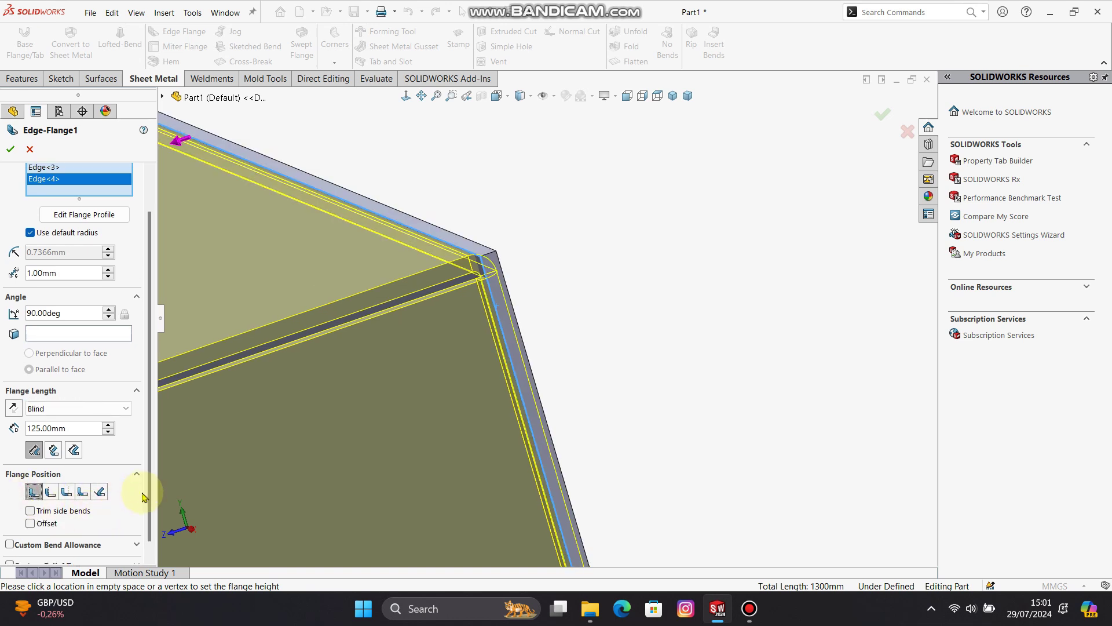
pyautogui.scroll(-1, 144, 510)
pyautogui.scroll(4, 151, 506)
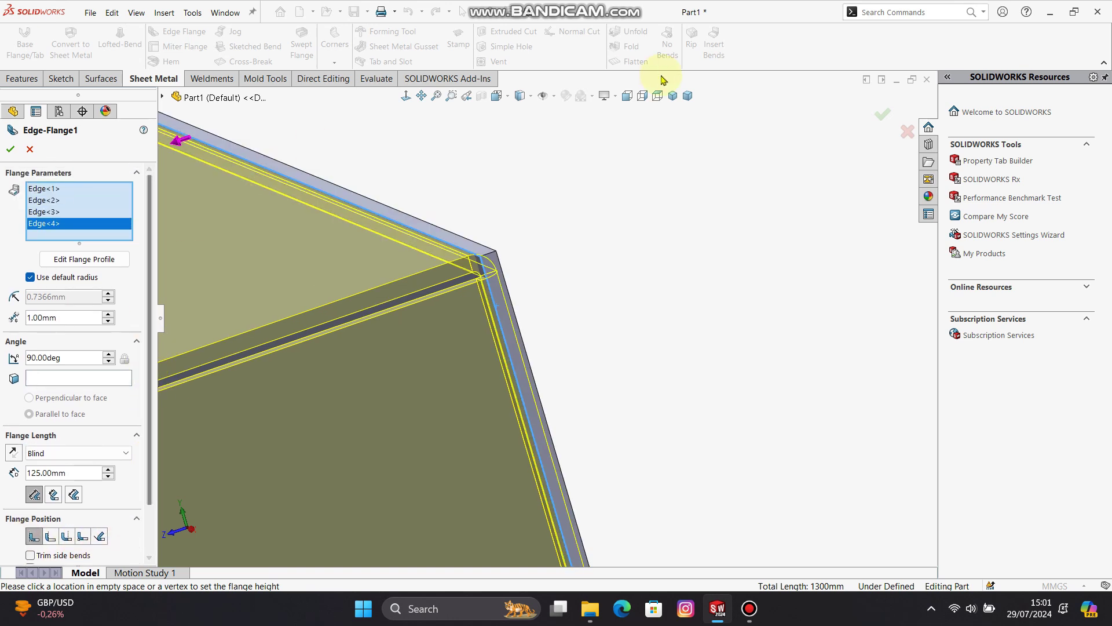
pyautogui.click(672, 96)
pyautogui.click(11, 148)
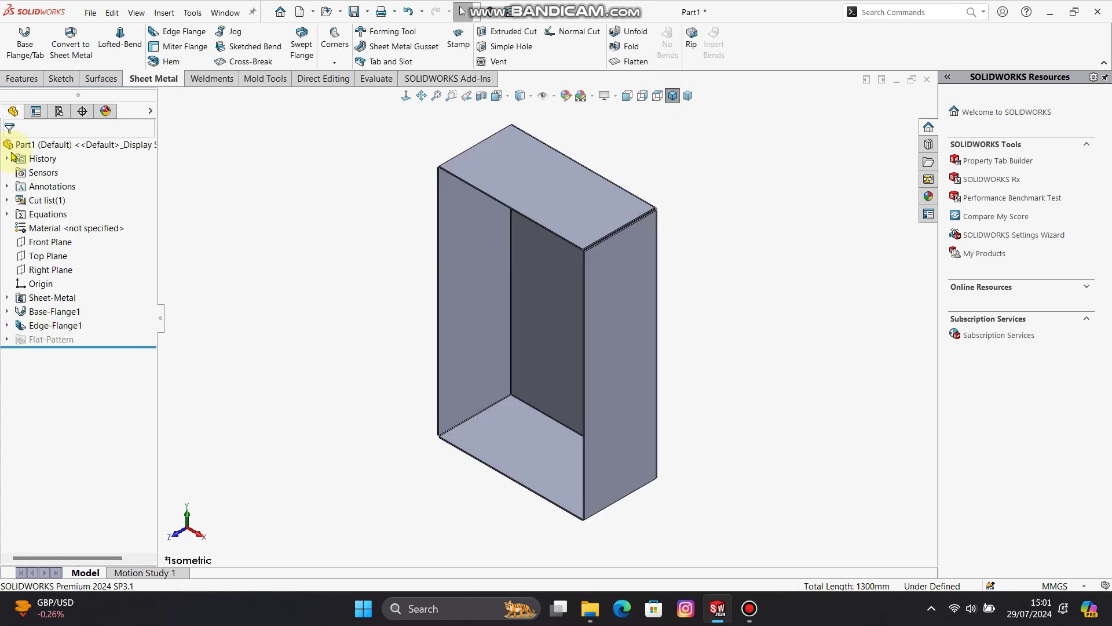
# Start a Closed Corner and pick the side wall's end face at the upper right corner as the face to extend
pyautogui.click(335, 61)
pyautogui.click(356, 79)
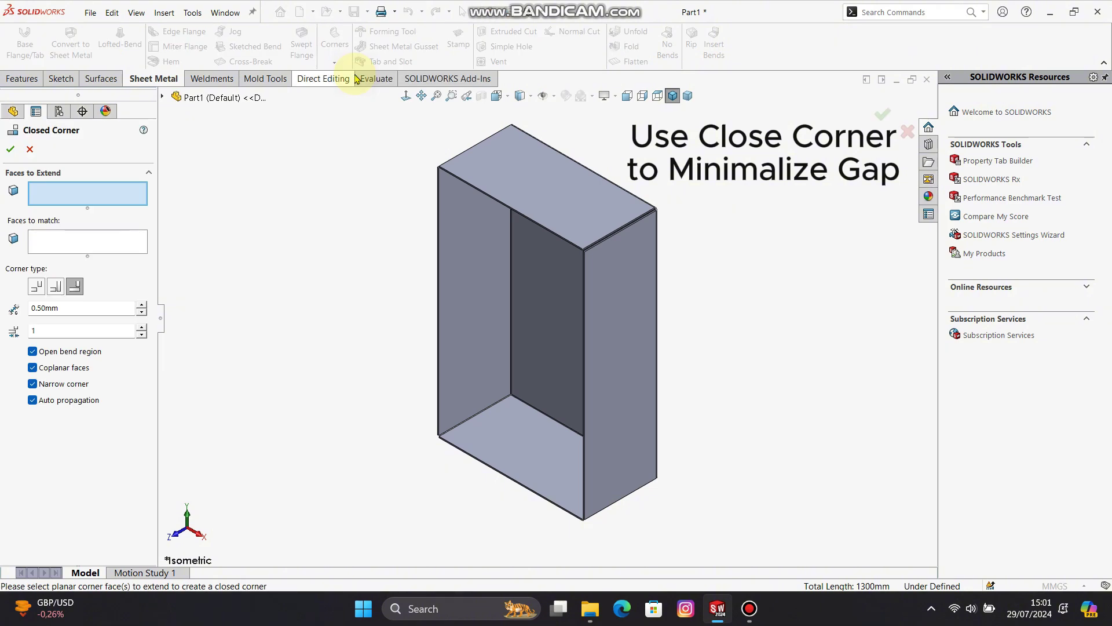
pyautogui.scroll(-8, 579, 260)
pyautogui.click(526, 284)
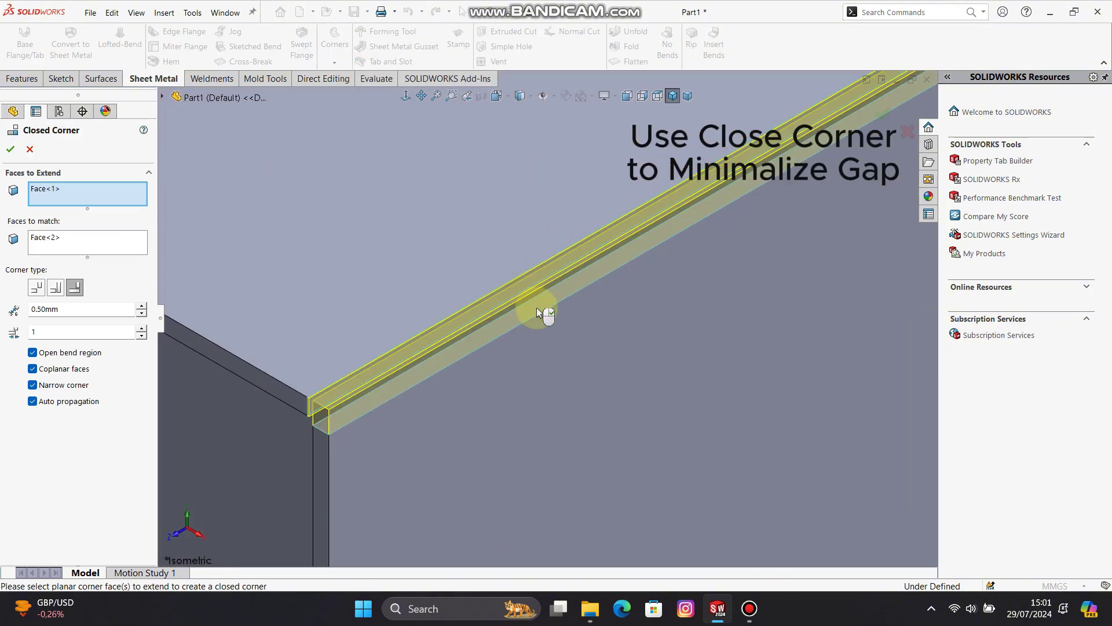
# Compare the Overlap and Underlap corner types in the preview and set the corner type to Overlap
pyautogui.scroll(3, 493, 319)
pyautogui.moveTo(435, 325); pyautogui.dragTo(464, 318, button='middle')
pyautogui.scroll(4, 464, 319)
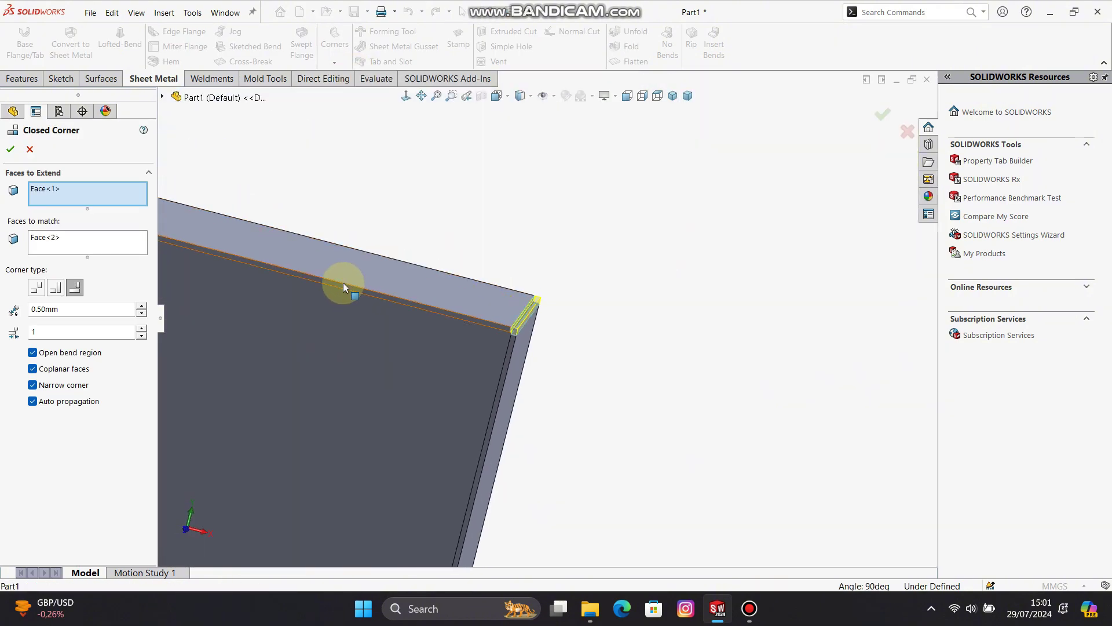
pyautogui.click(55, 288)
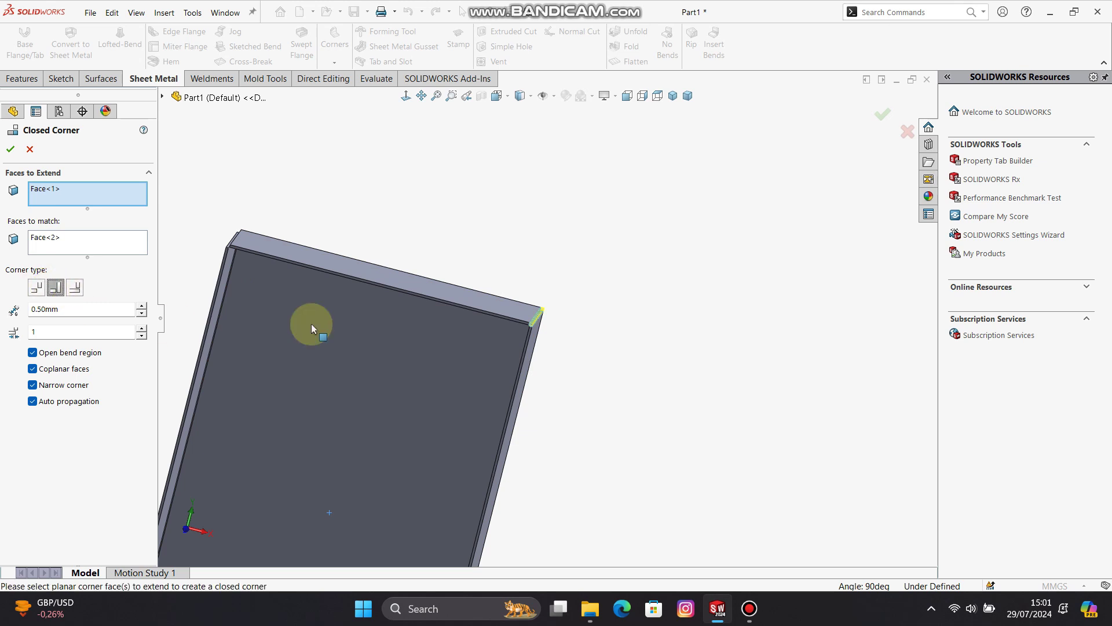
pyautogui.scroll(-5, 532, 336)
pyautogui.click(74, 288)
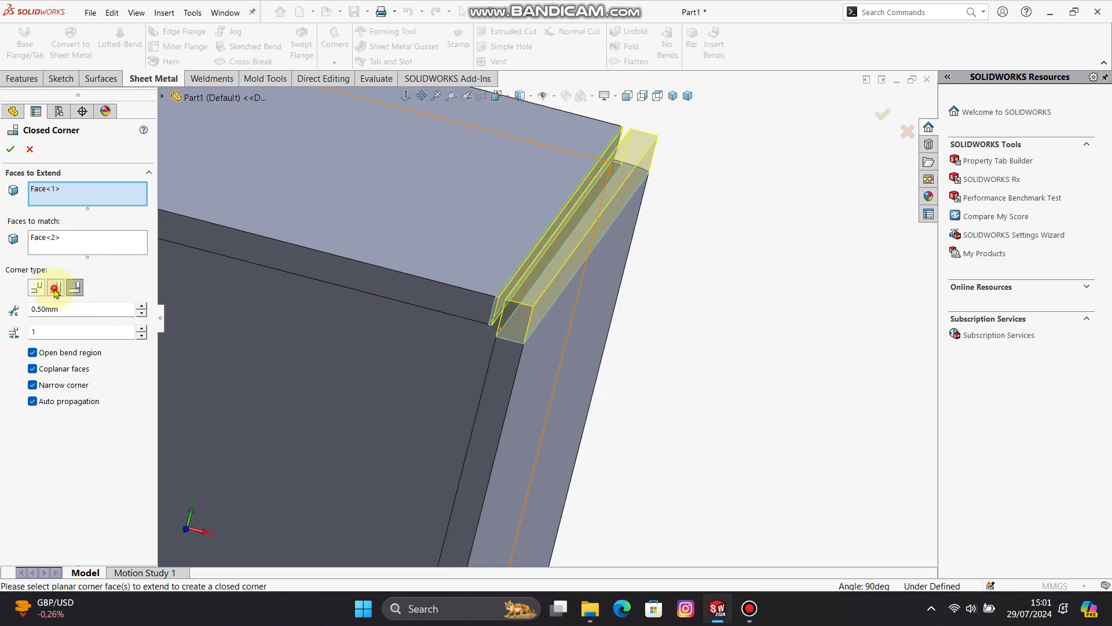
pyautogui.click(55, 288)
# Add the faces to extend at the box's other three corners and create the closed corners
pyautogui.moveTo(482, 310); pyautogui.dragTo(346, 235, button='middle')
pyautogui.click(345, 235)
pyautogui.scroll(10, 539, 396)
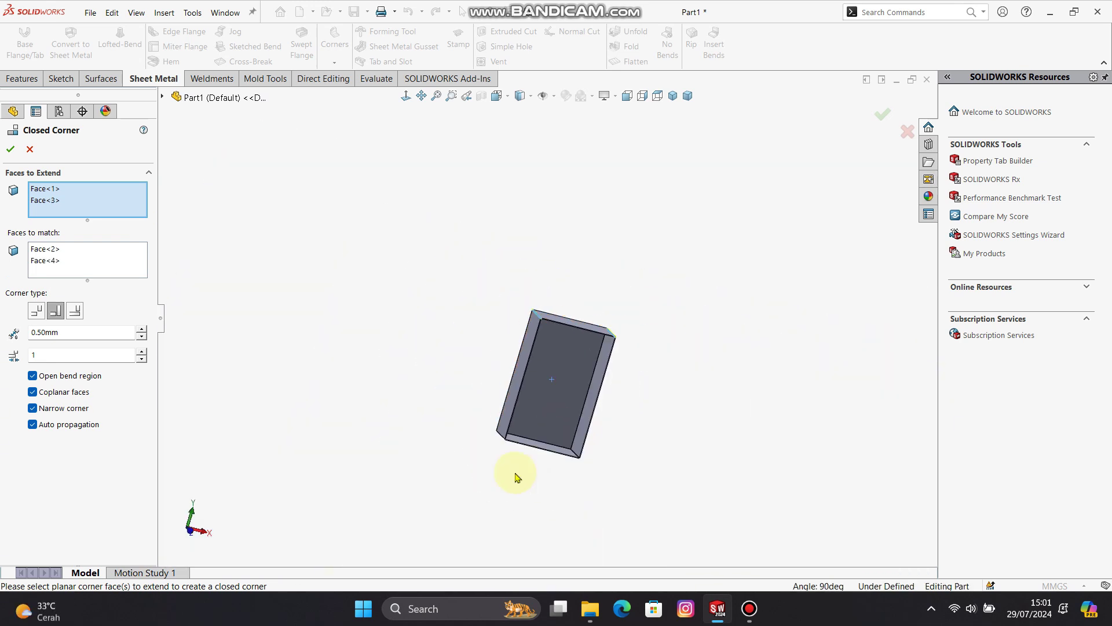
pyautogui.scroll(-10, 521, 216)
pyautogui.click(530, 223)
pyautogui.scroll(8, 741, 355)
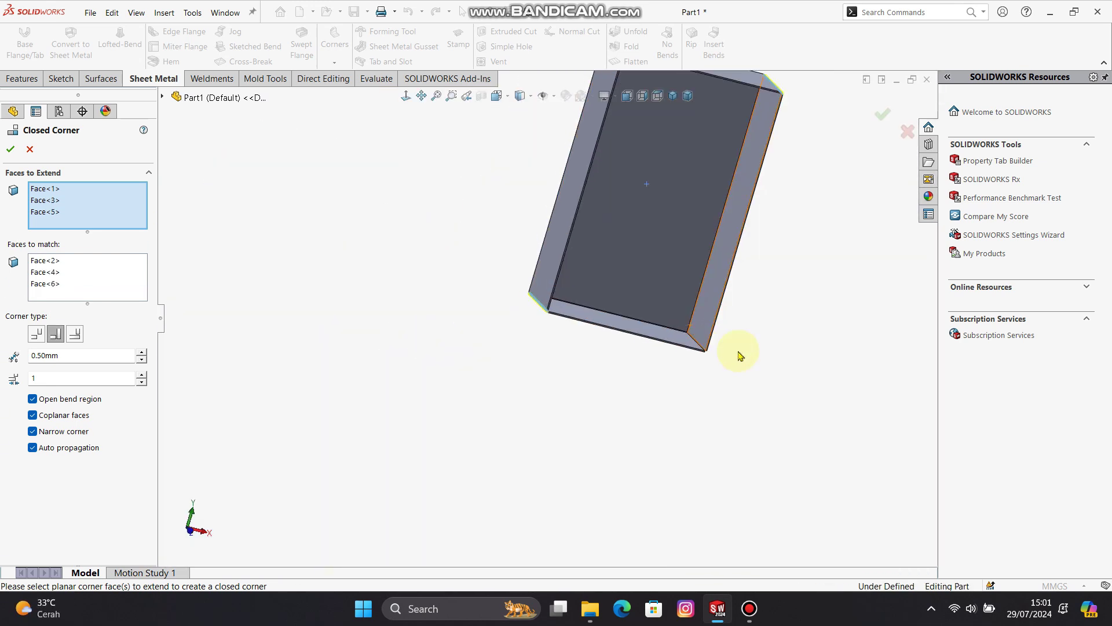
pyautogui.scroll(-5, 680, 336)
pyautogui.scroll(-5, 479, 303)
pyautogui.click(479, 294)
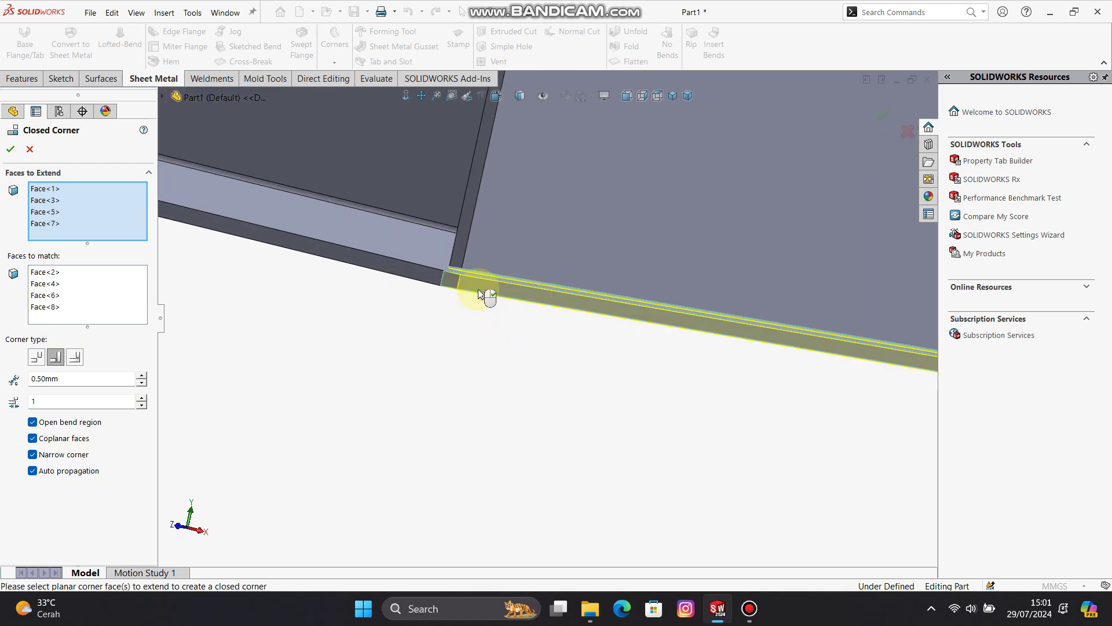
pyautogui.click(10, 151)
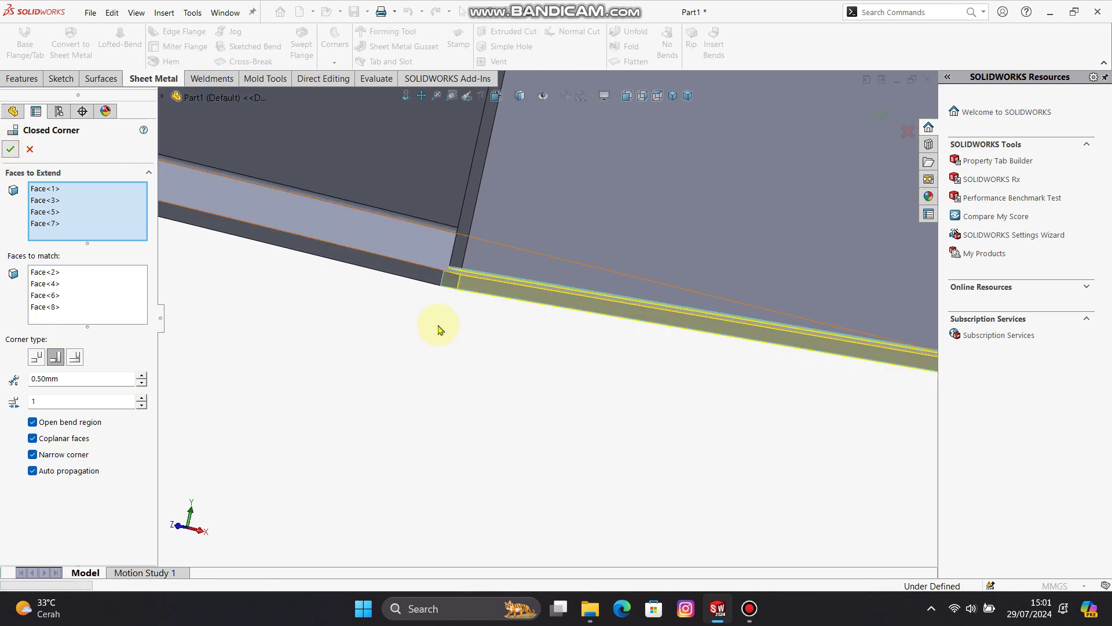
# Start a new edge flange on the left wall's front vertical edge, pointing inward, with a length of 25 mm
pyautogui.click(672, 96)
pyautogui.scroll(-5, 614, 235)
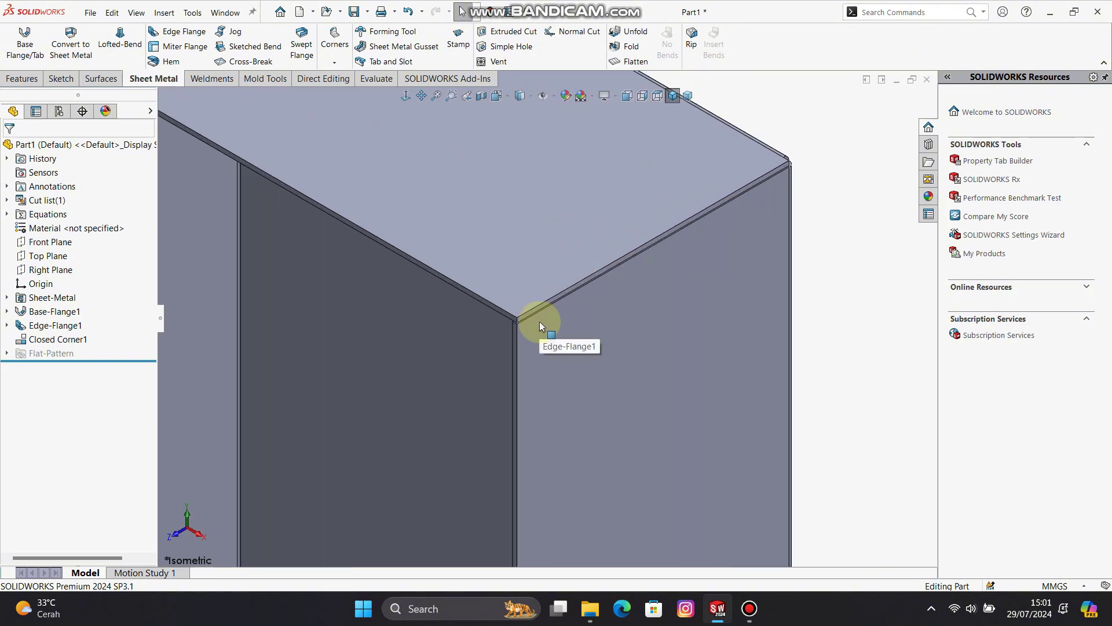
pyautogui.scroll(5, 463, 278)
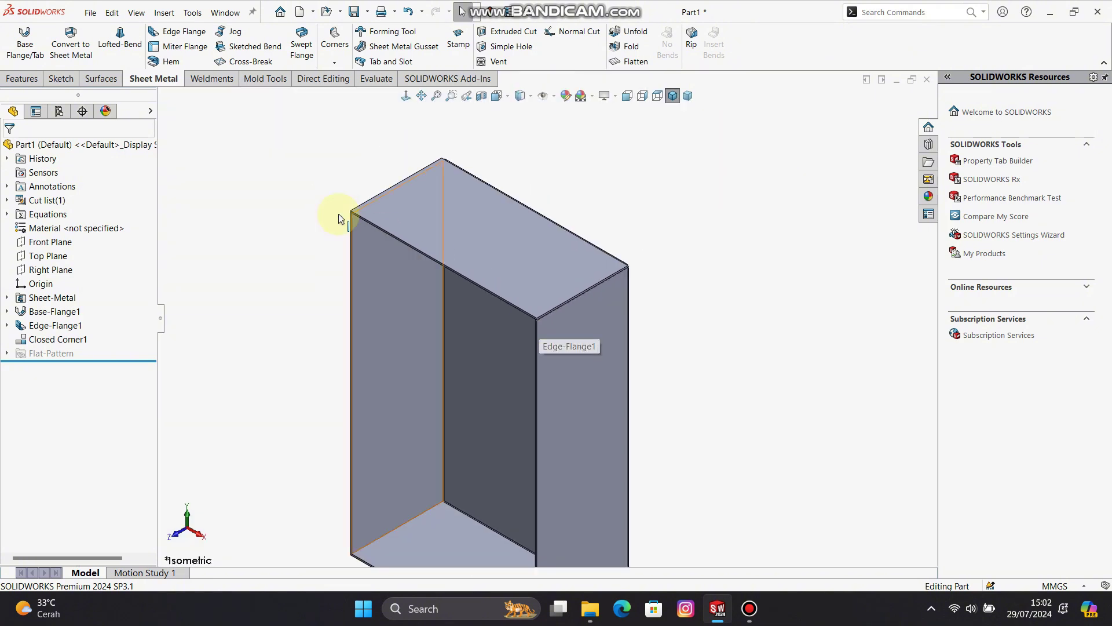
pyautogui.click(181, 31)
pyautogui.scroll(-5, 365, 245)
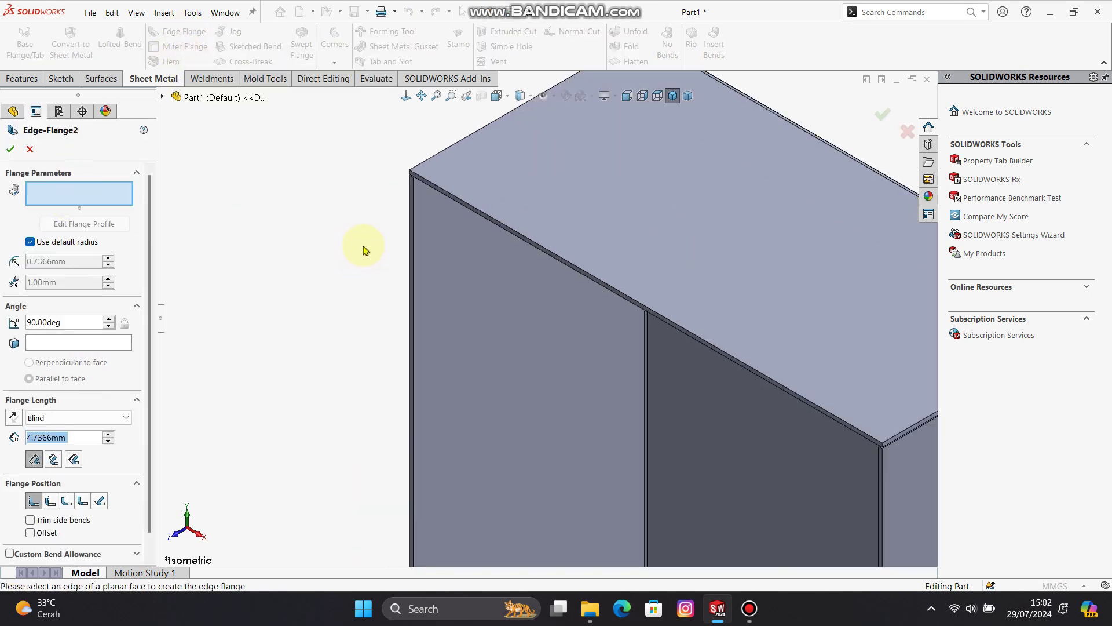
pyautogui.click(474, 172)
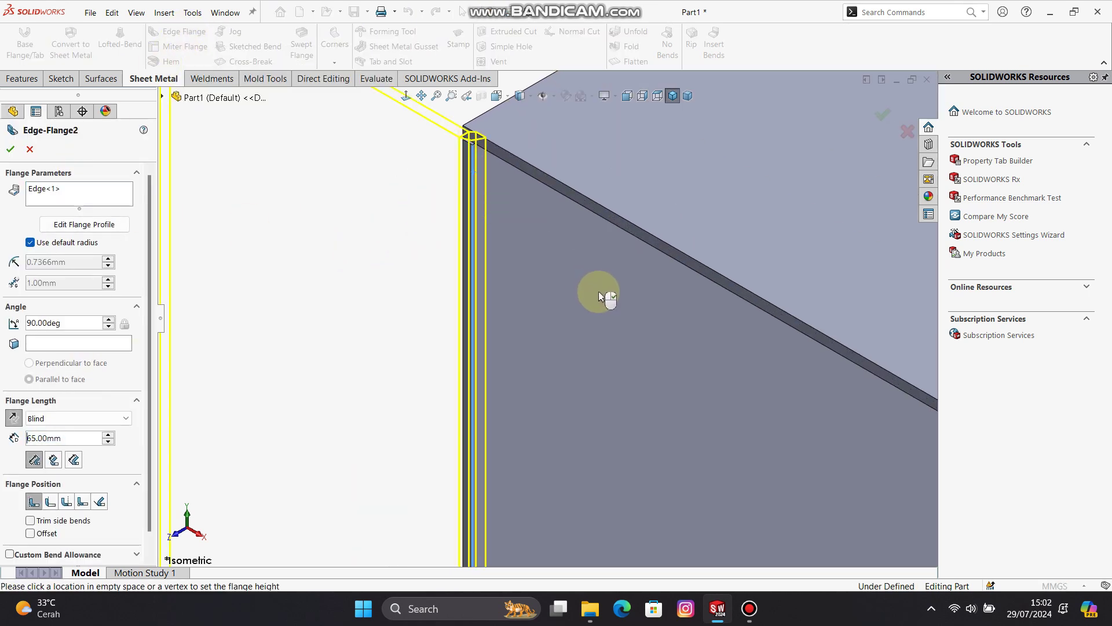
pyautogui.scroll(5, 504, 316)
pyautogui.click(714, 446)
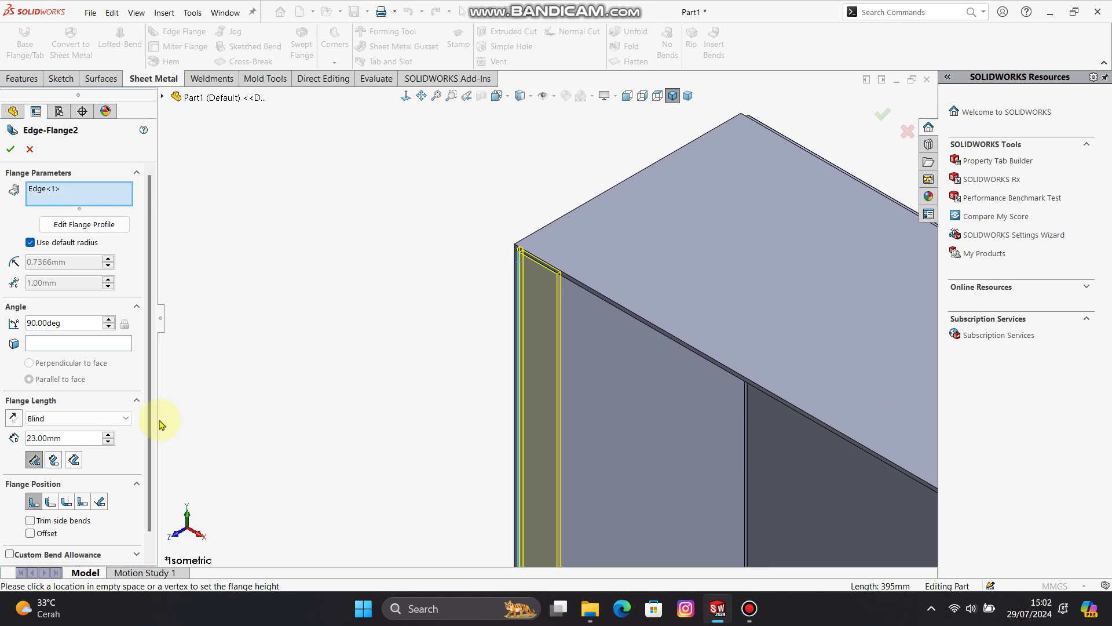
pyautogui.write('25')
pyautogui.press('Return')
# Add the right wall's front vertical edge to the edge flange and inspect the preview at the upper left corner
pyautogui.scroll(5, 640, 439)
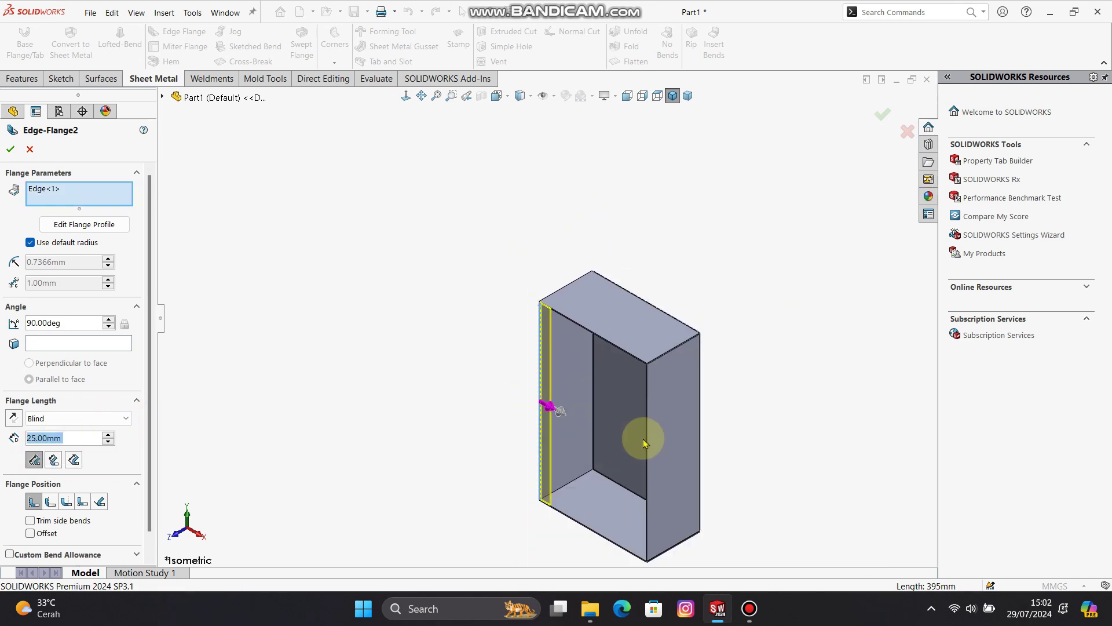
pyautogui.scroll(-5, 624, 347)
pyautogui.scroll(-3, 623, 336)
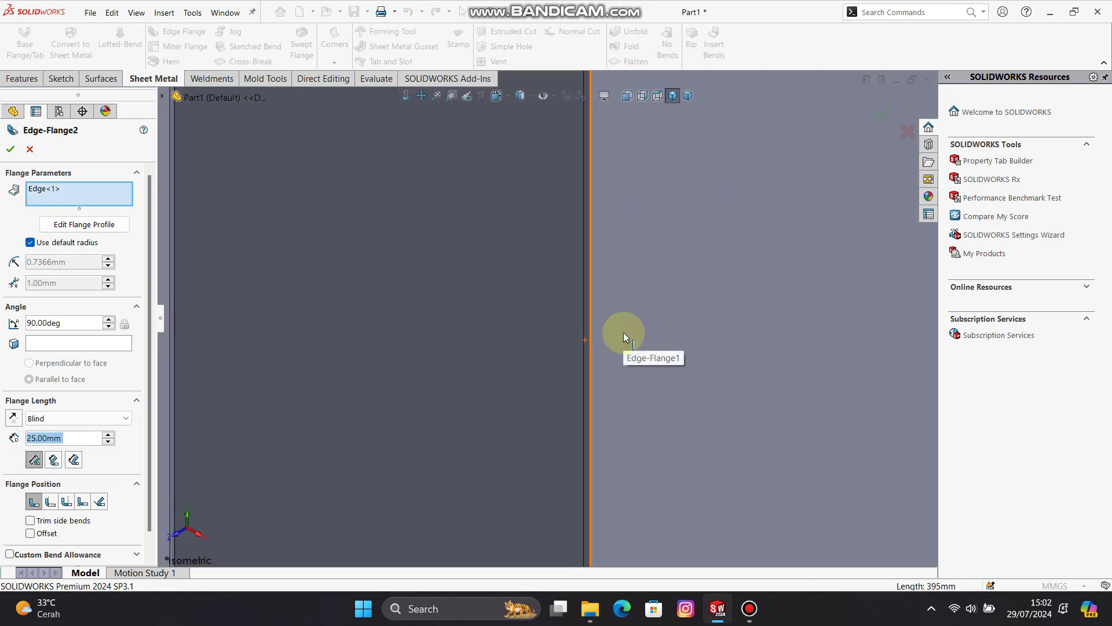
pyautogui.click(585, 294)
pyautogui.scroll(3, 502, 354)
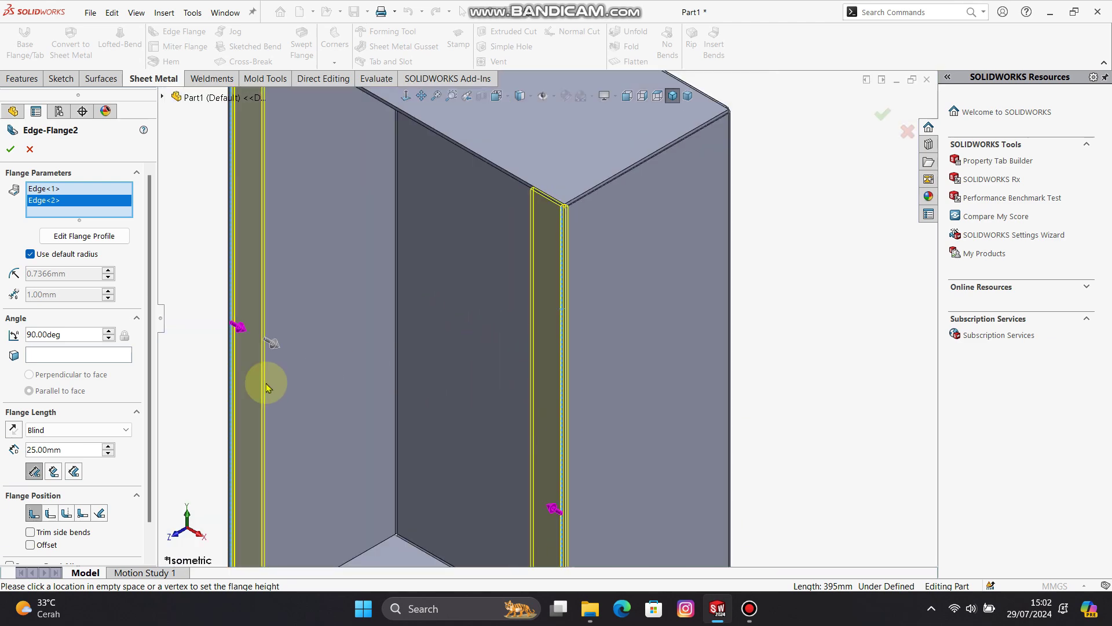
pyautogui.moveTo(148, 373)
pyautogui.mouseDown()
pyautogui.moveTo(149, 455)
pyautogui.moveTo(150, 380)
pyautogui.mouseUp()
pyautogui.scroll(4, 269, 297)
pyautogui.scroll(-9, 423, 192)
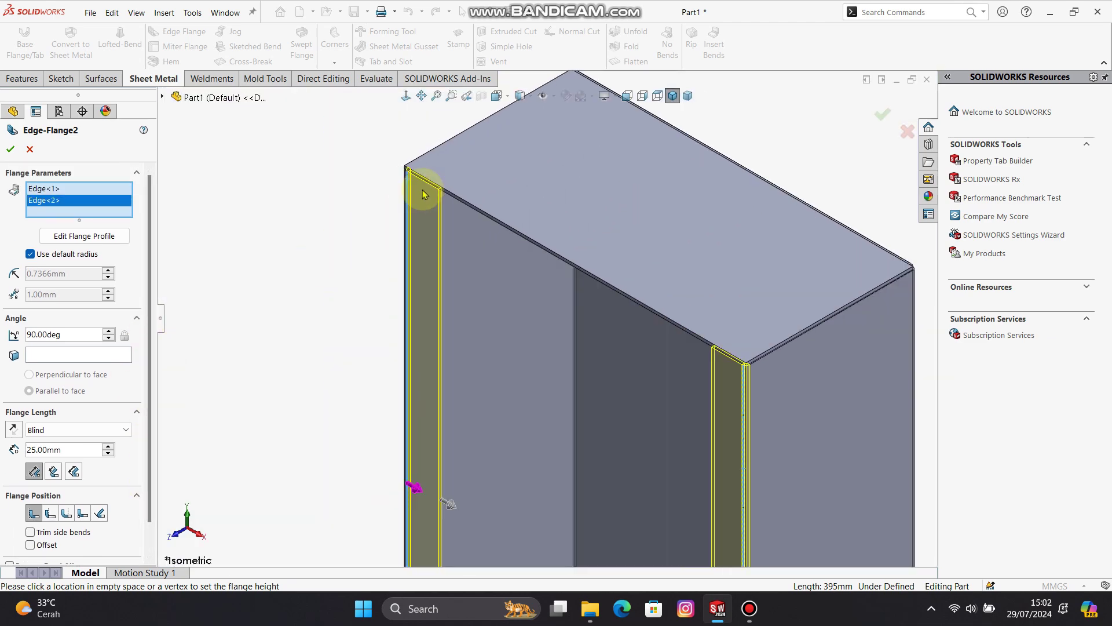
pyautogui.moveTo(469, 243); pyautogui.dragTo(466, 214, button='middle')
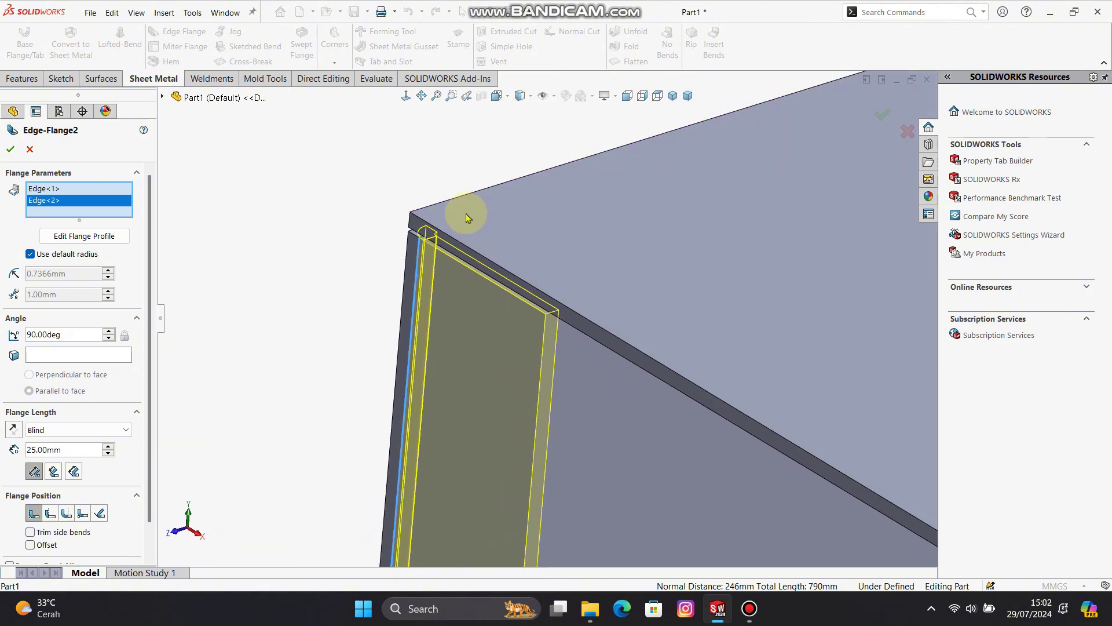
# Check the flange preview in the isometric view and create the 25 mm inward edge flanges on both front vertical edges
pyautogui.click(673, 99)
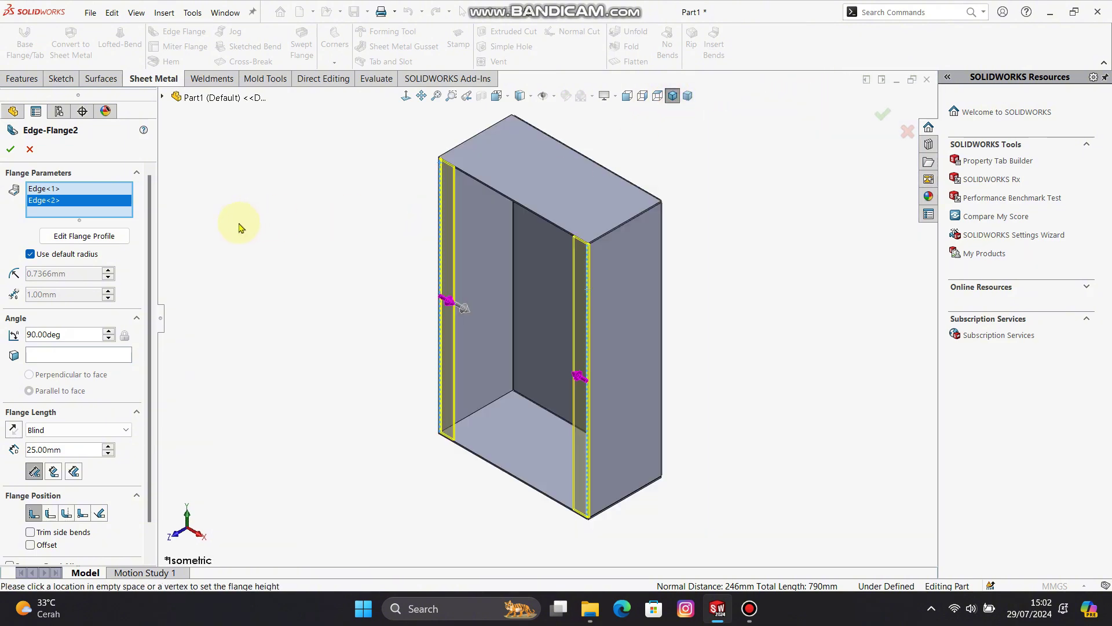
pyautogui.click(13, 150)
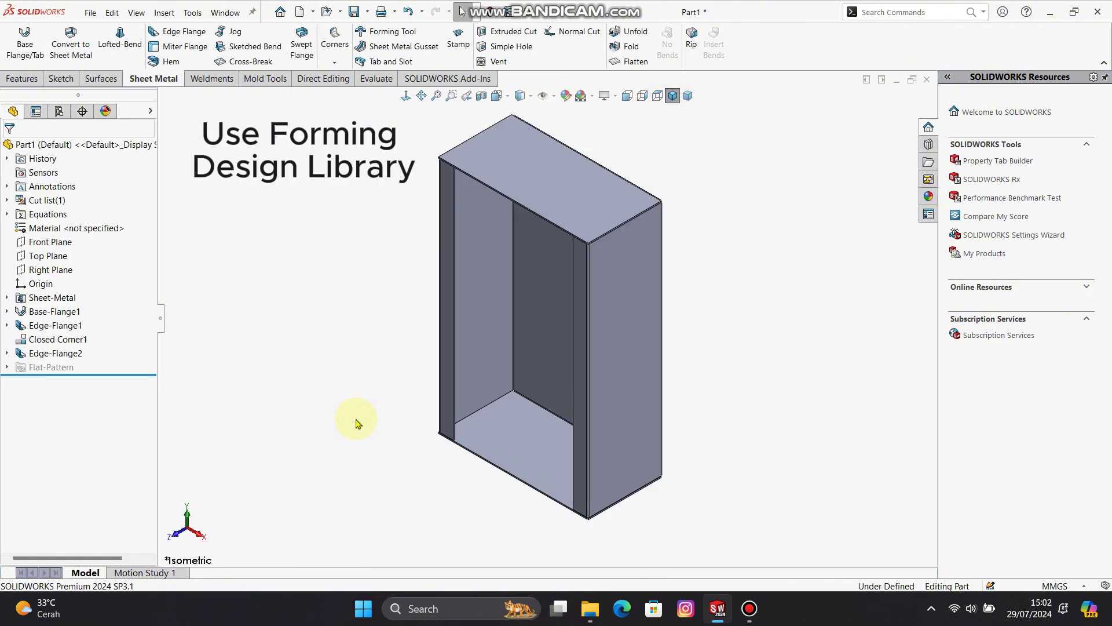
# Browse the Design Library to the louvers folder under forming tools
pyautogui.click(929, 163)
pyautogui.click(1003, 144)
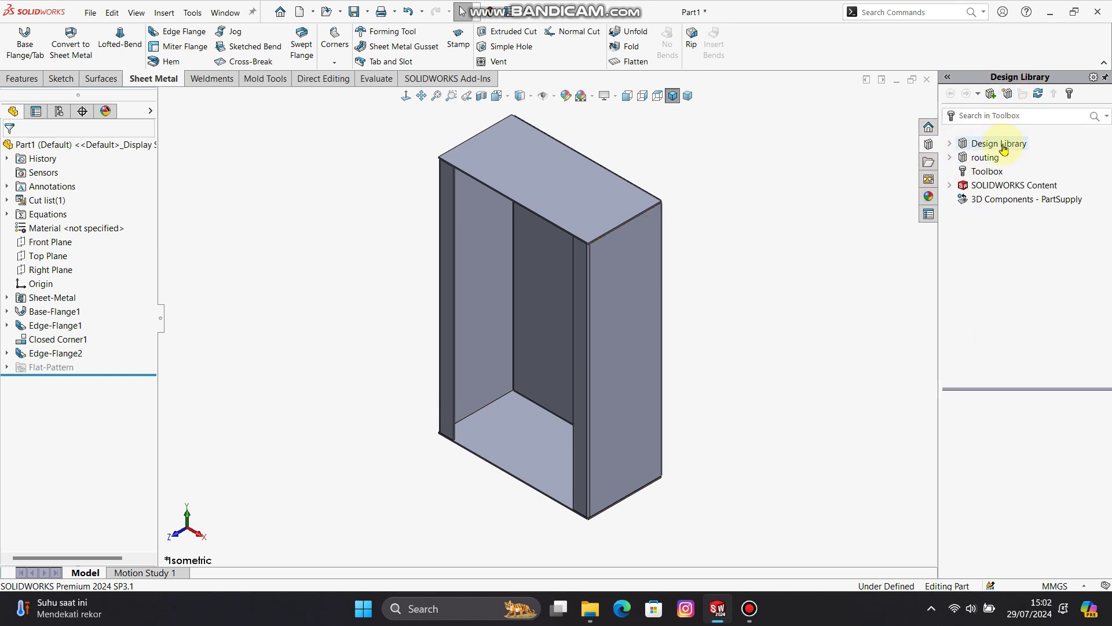
pyautogui.click(950, 144)
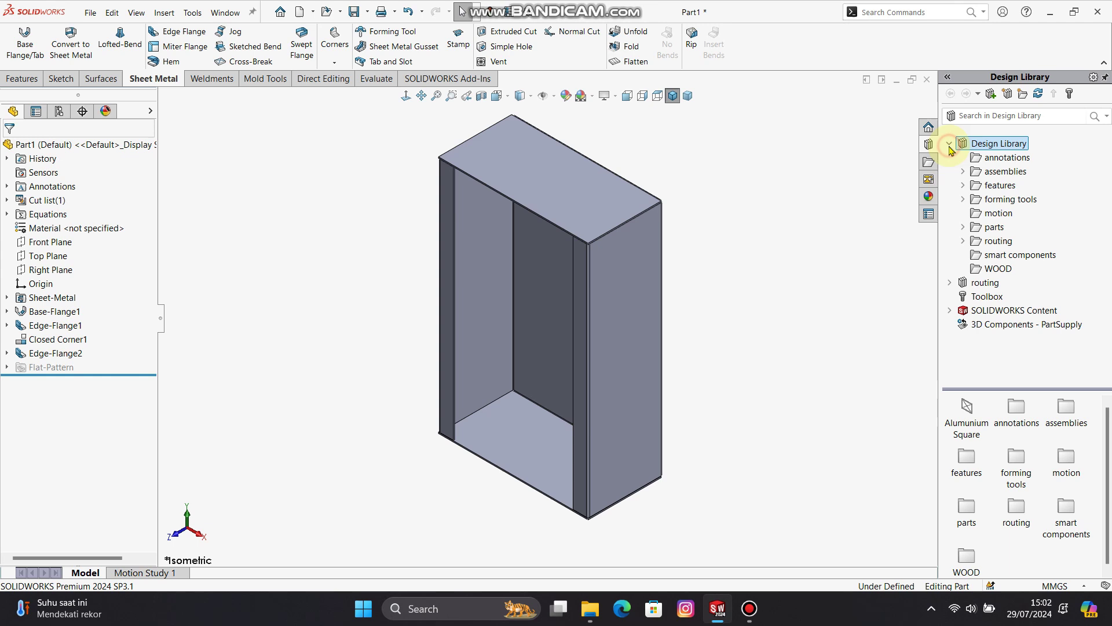
pyautogui.doubleClick(985, 200)
pyautogui.click(995, 255)
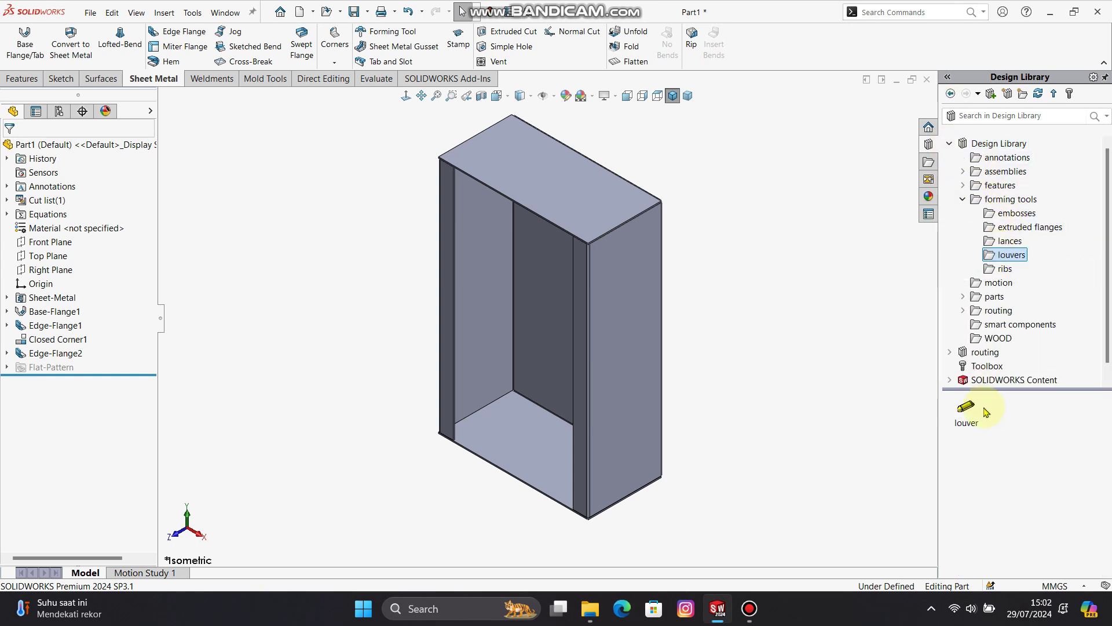
# Place the louver forming tool on the left wall's outer face near its upper end and flip the tool
pyautogui.moveTo(869, 360); pyautogui.dragTo(824, 334, button='middle')
pyautogui.moveTo(969, 411); pyautogui.dragTo(484, 202)
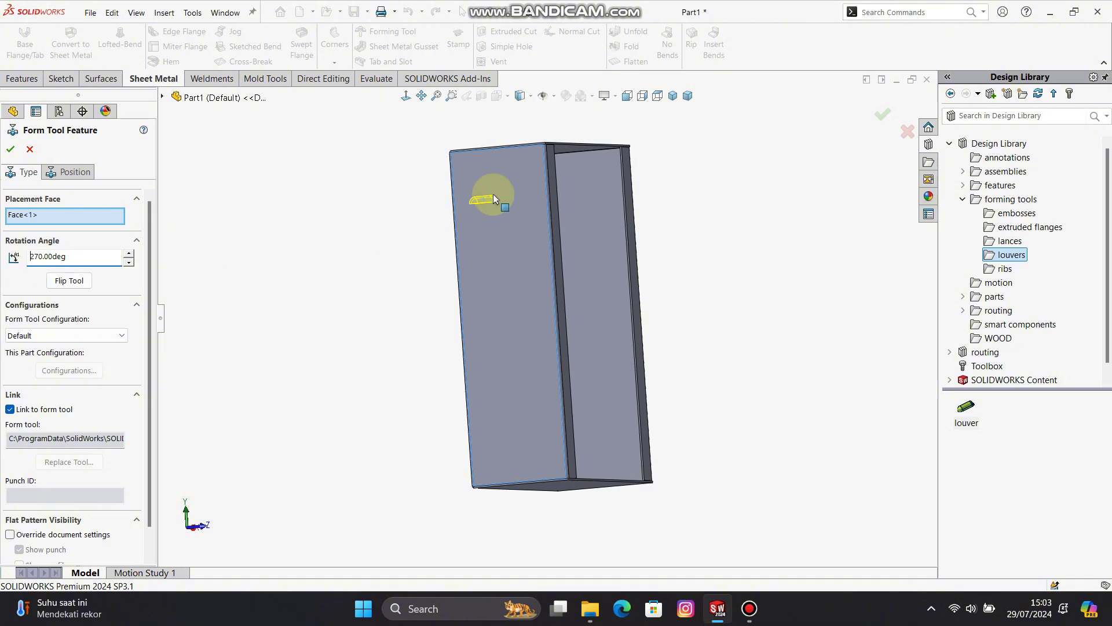
pyautogui.scroll(-6, 494, 196)
pyautogui.moveTo(496, 248); pyautogui.dragTo(425, 333, button='middle')
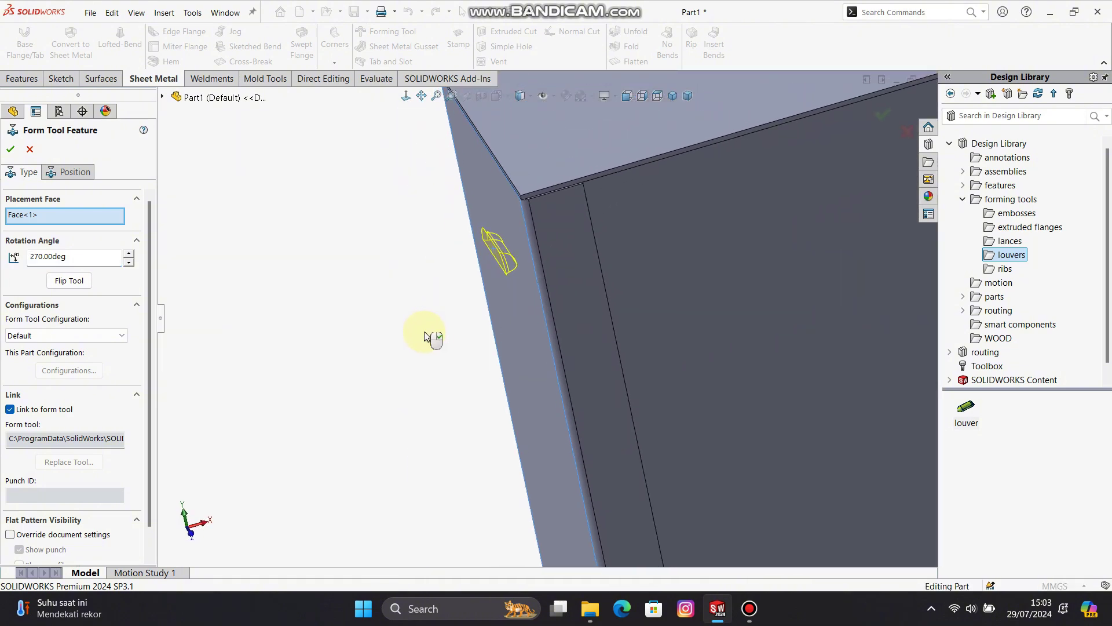
pyautogui.click(65, 283)
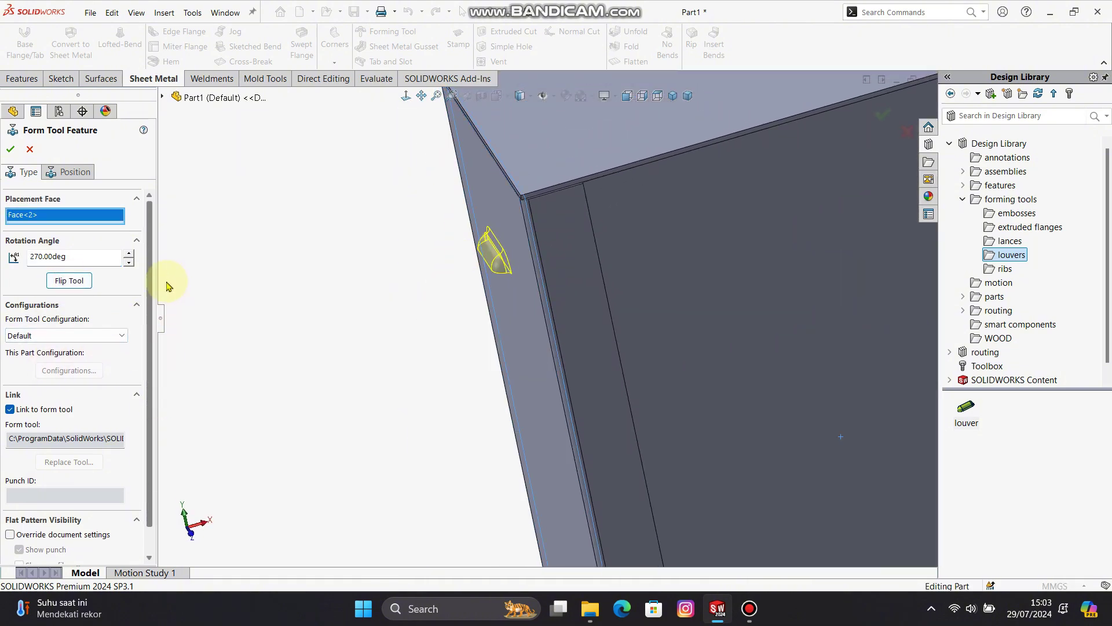
# In the louver's position sketch, dimension its centre point 50 mm from the wall's rear edge
pyautogui.click(83, 179)
pyautogui.scroll(-5, 573, 191)
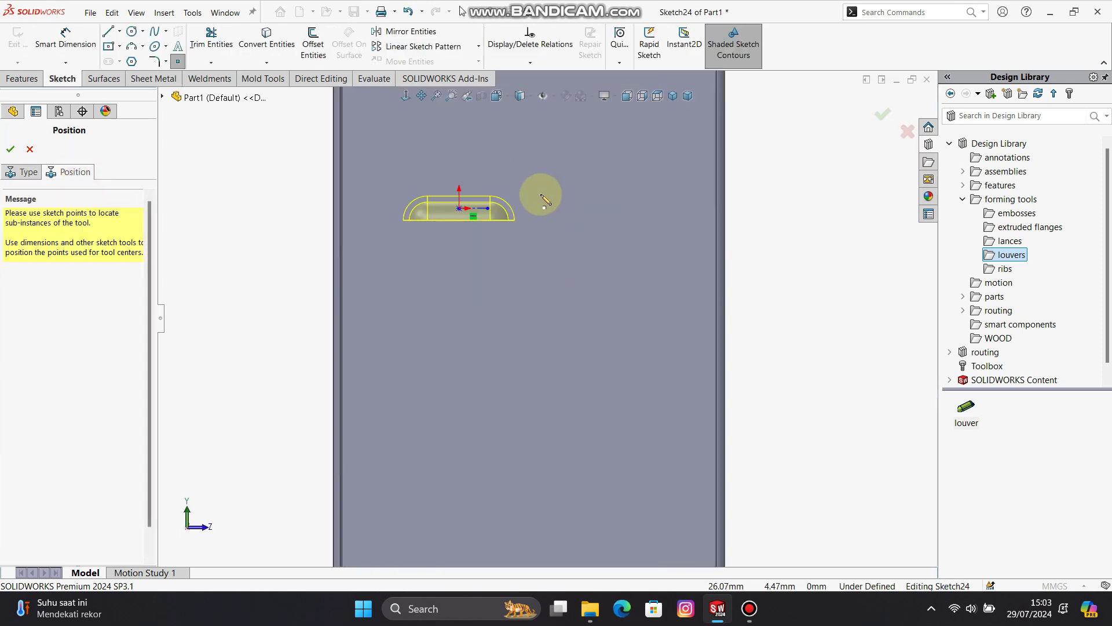
pyautogui.moveTo(290, 211); pyautogui.dragTo(245, 208, button='right')
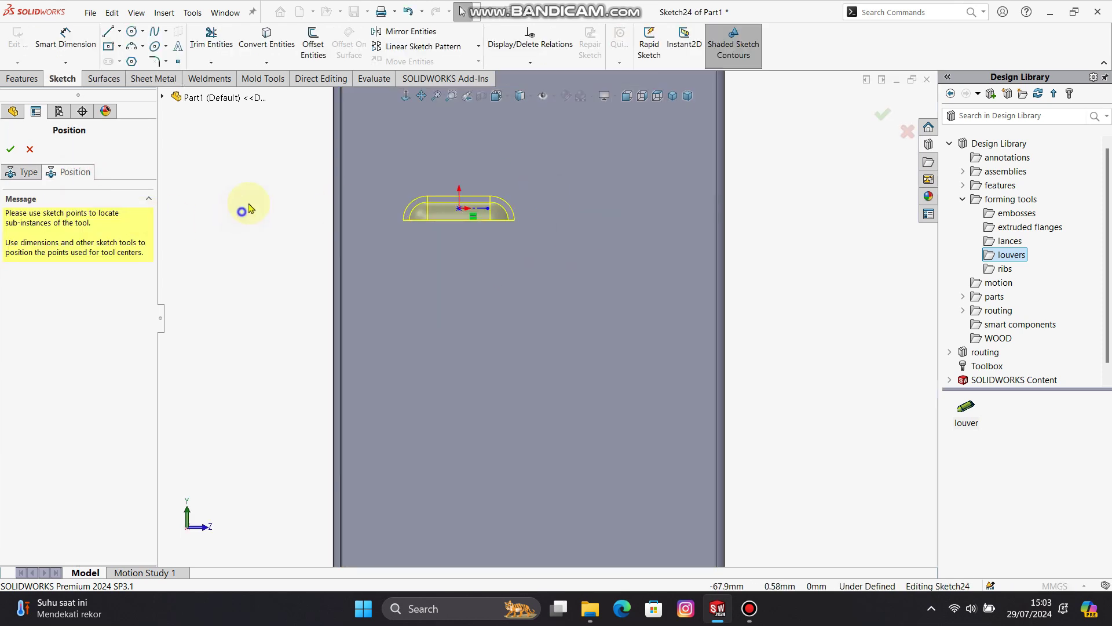
pyautogui.click(459, 208)
pyautogui.click(343, 219)
pyautogui.click(385, 180)
pyautogui.write('50')
pyautogui.press('Return')
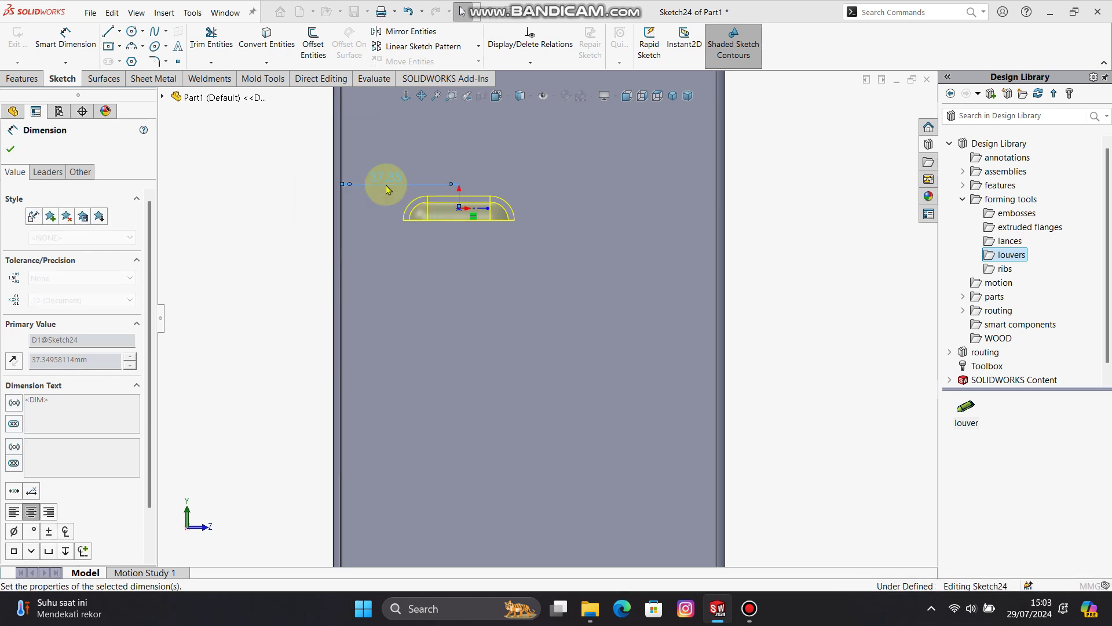
# Dimension the louver's centre point 50 mm below the wall's upper edge
pyautogui.scroll(3, 549, 321)
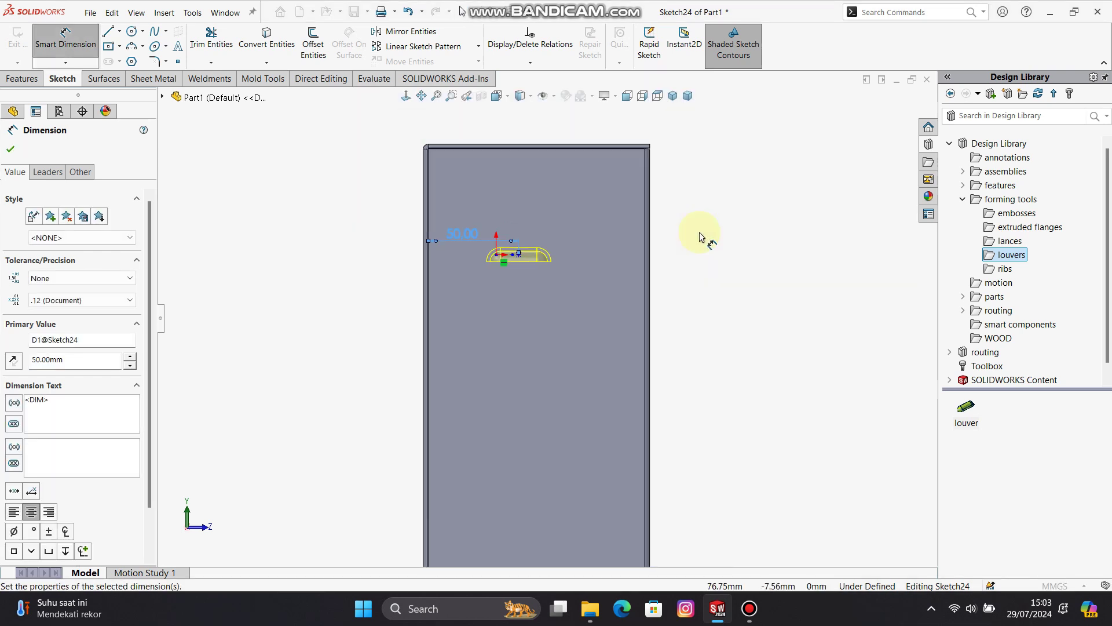
pyautogui.click(519, 258)
pyautogui.click(647, 148)
pyautogui.click(688, 207)
pyautogui.write('50')
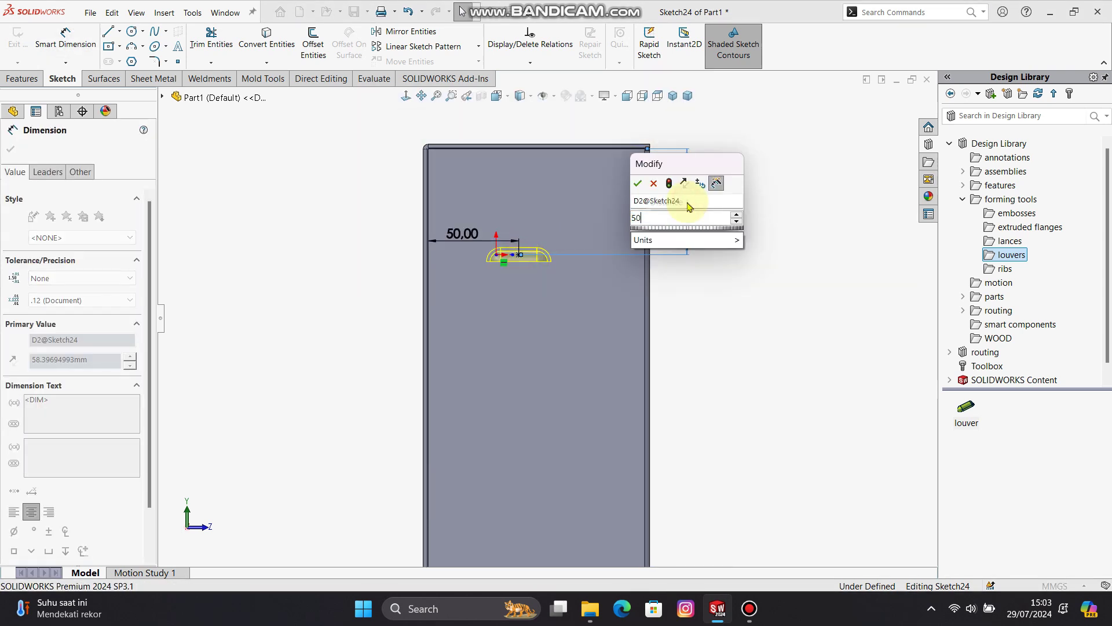
pyautogui.press('Return')
pyautogui.press('Escape')
# Set up a linear sketch pattern of the louver's centre point, with one instance along X and 50 mm spacing downward along Y
pyautogui.scroll(3, 536, 238)
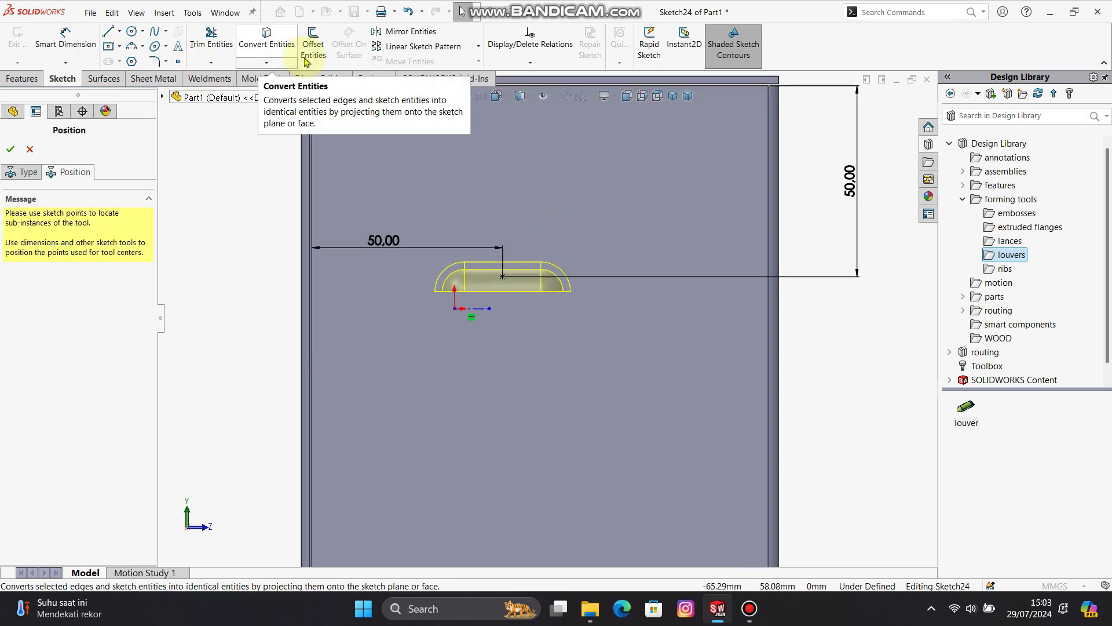
pyautogui.click(405, 48)
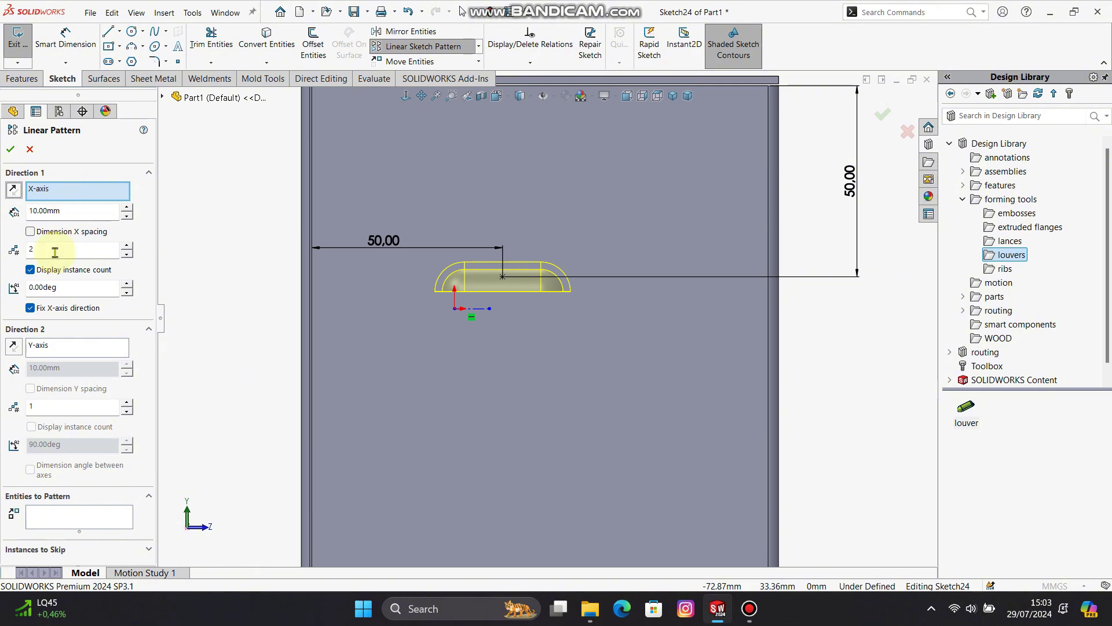
pyautogui.click(131, 256)
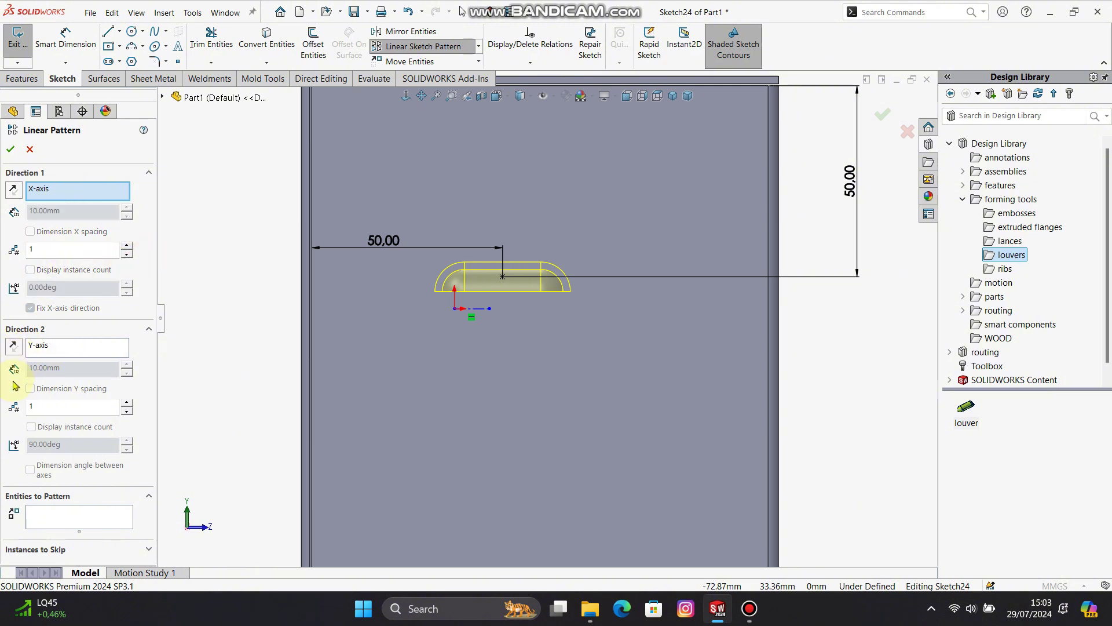
pyautogui.click(127, 404)
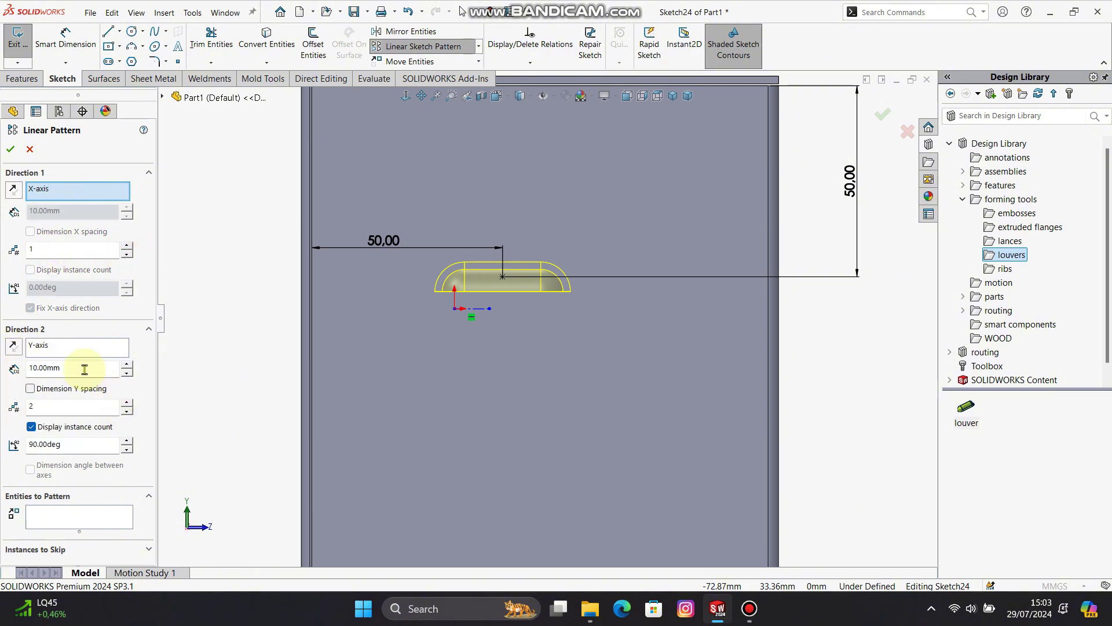
pyautogui.click(502, 277)
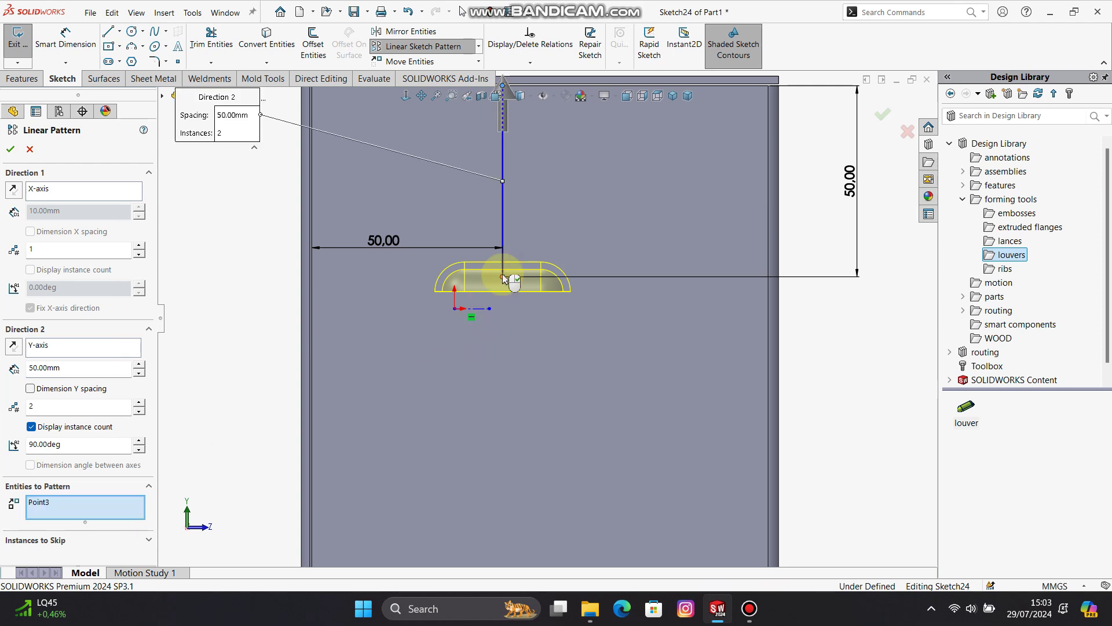
pyautogui.click(12, 346)
pyautogui.press('f')
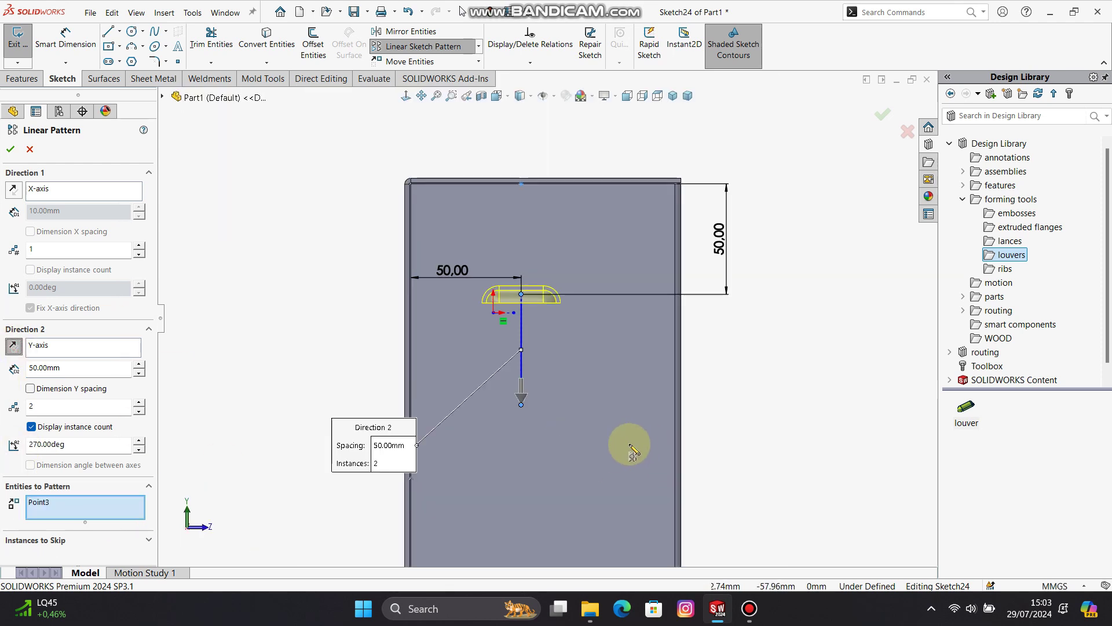
# Set the vertical pattern to 3 instances, accept it and finish the louver forming tool feature
pyautogui.scroll(6, 630, 445)
pyautogui.scroll(-2, 593, 438)
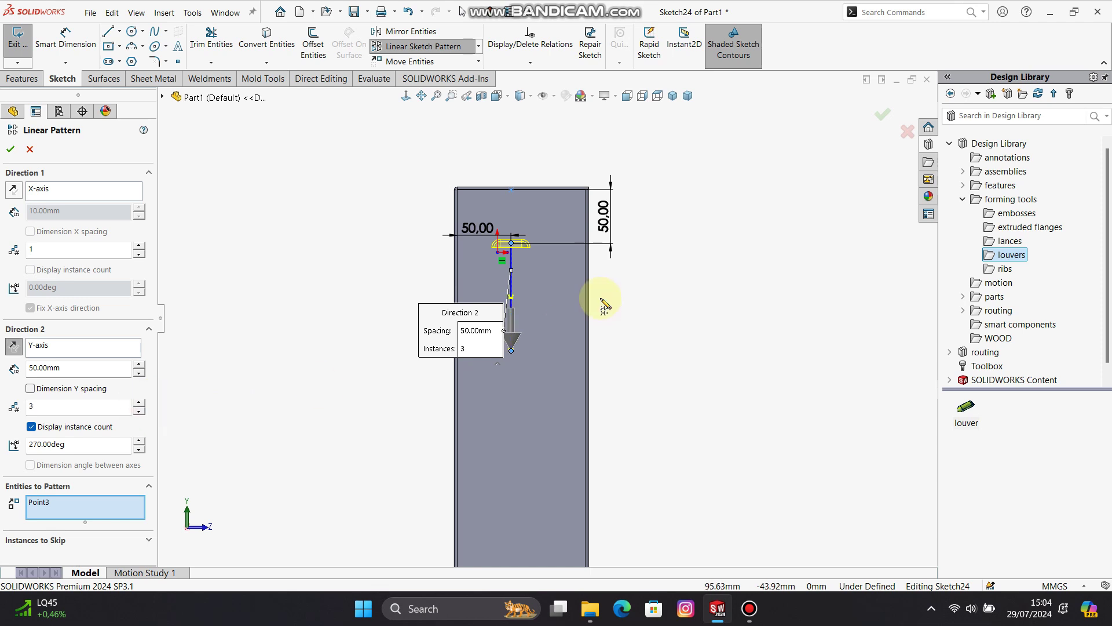
pyautogui.scroll(-3, 602, 305)
pyautogui.click(10, 149)
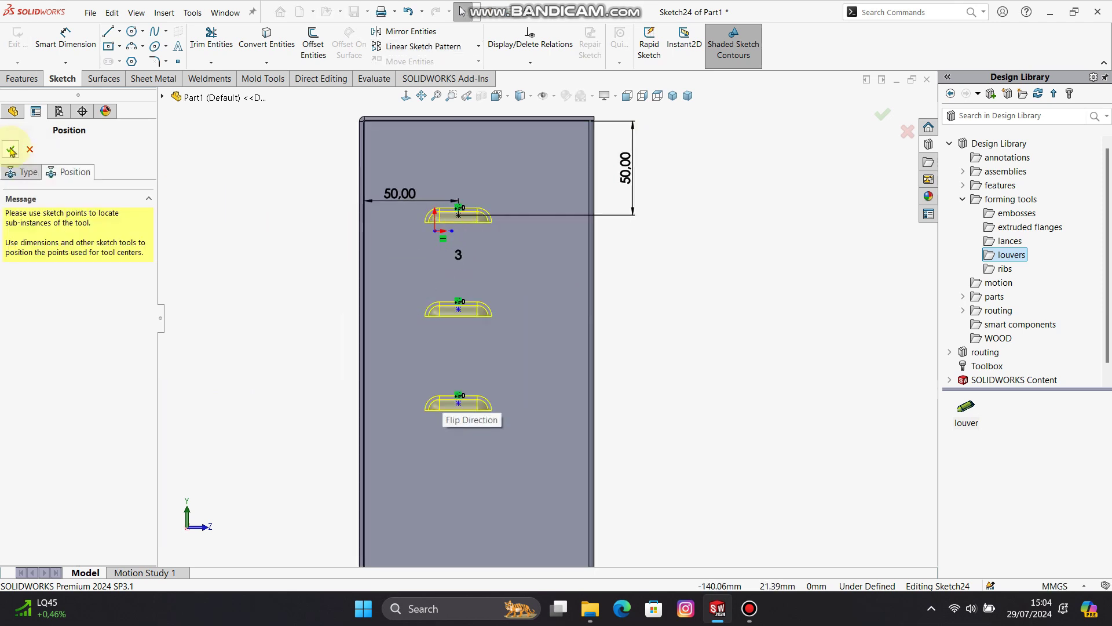
pyautogui.click(11, 151)
# Set the length of the box's wall edge flanges to 175 mm and rebuild the part
pyautogui.moveTo(651, 298); pyautogui.dragTo(530, 398, button='middle')
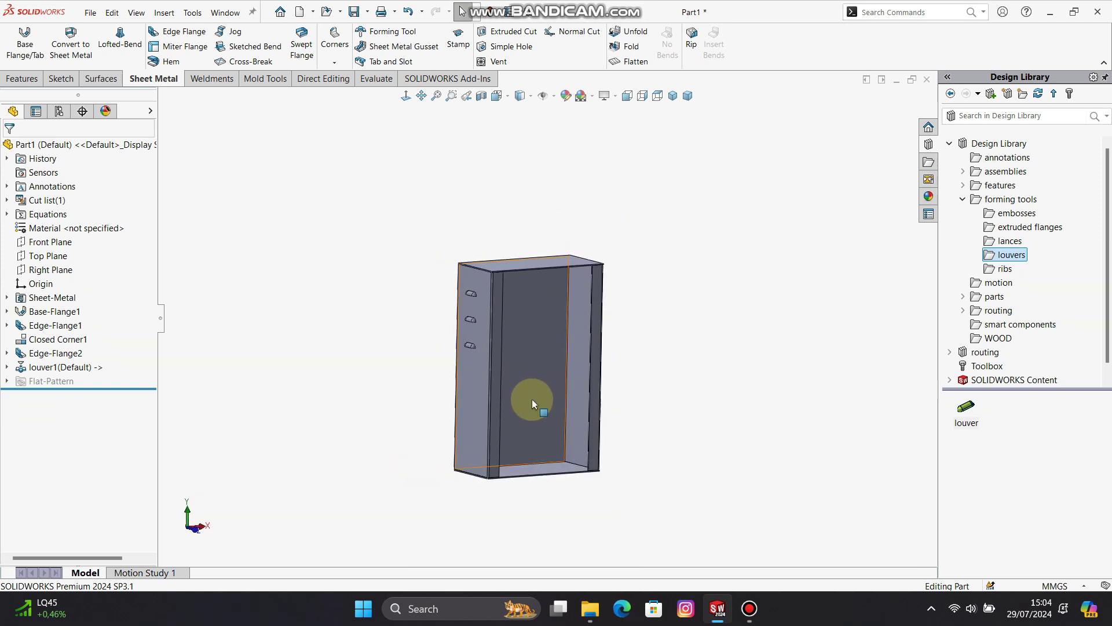
pyautogui.click(467, 362)
pyautogui.scroll(-4, 483, 215)
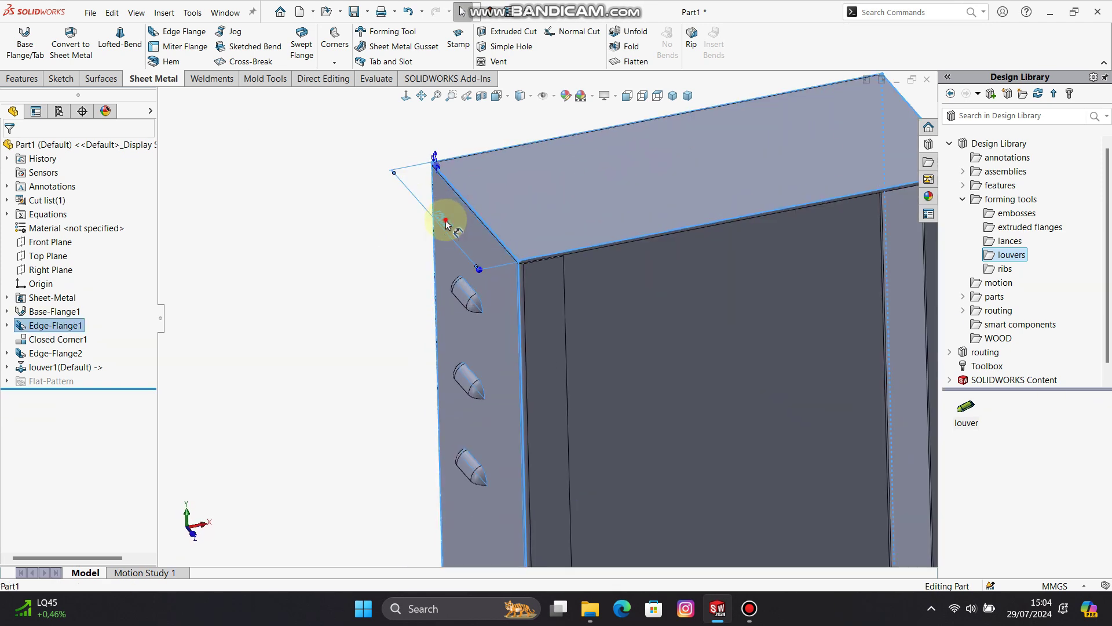
pyautogui.doubleClick(447, 219)
pyautogui.write('175')
pyautogui.press('Return')
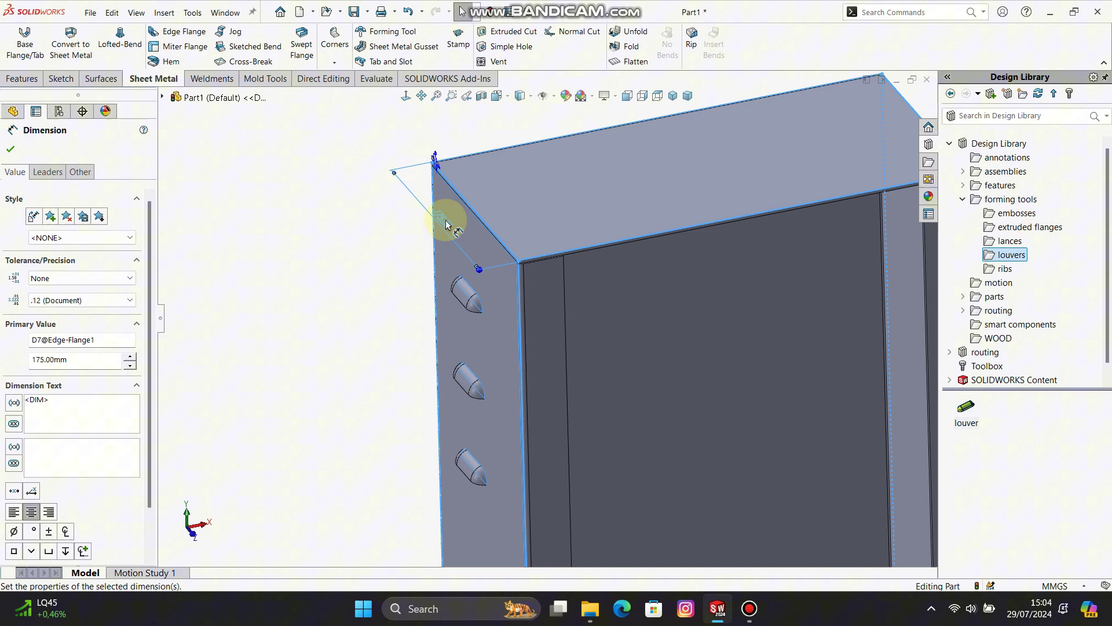
pyautogui.click(495, 15)
pyautogui.scroll(4, 631, 244)
pyautogui.click(674, 99)
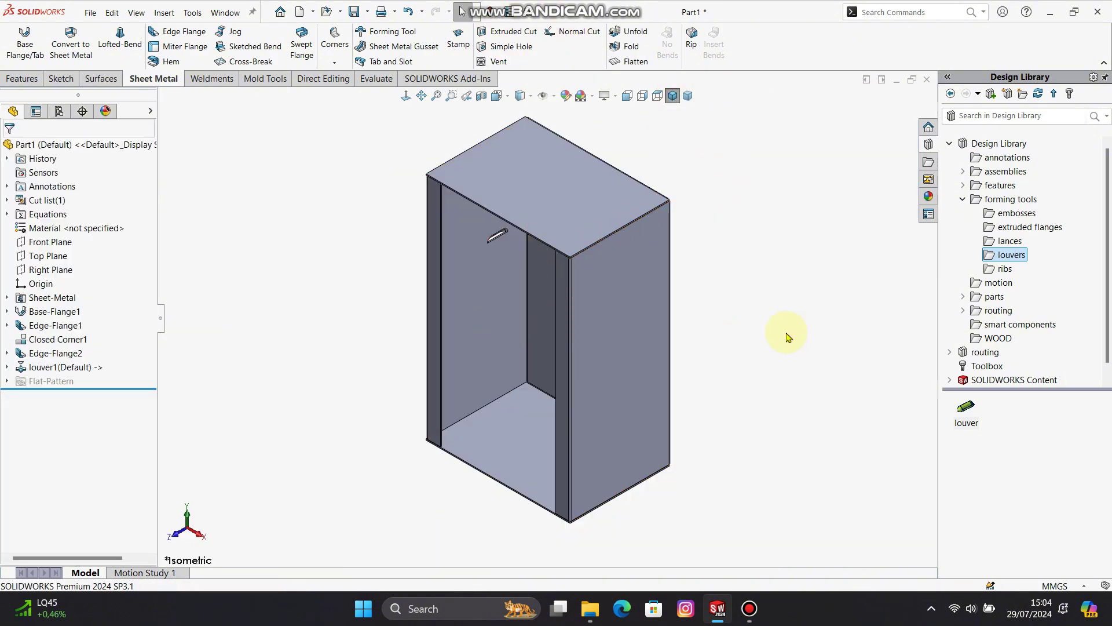
# Start a sketch on the back plate's inner face and draw concentric circles of 15 and 50 mm diameter below the origin
pyautogui.moveTo(519, 303)
pyautogui.mouseDown(button='middle')
pyautogui.moveTo(586, 246)
pyautogui.moveTo(572, 271)
pyautogui.mouseUp(button='middle')
pyautogui.click(573, 271)
pyautogui.click(624, 238)
pyautogui.click(720, 329)
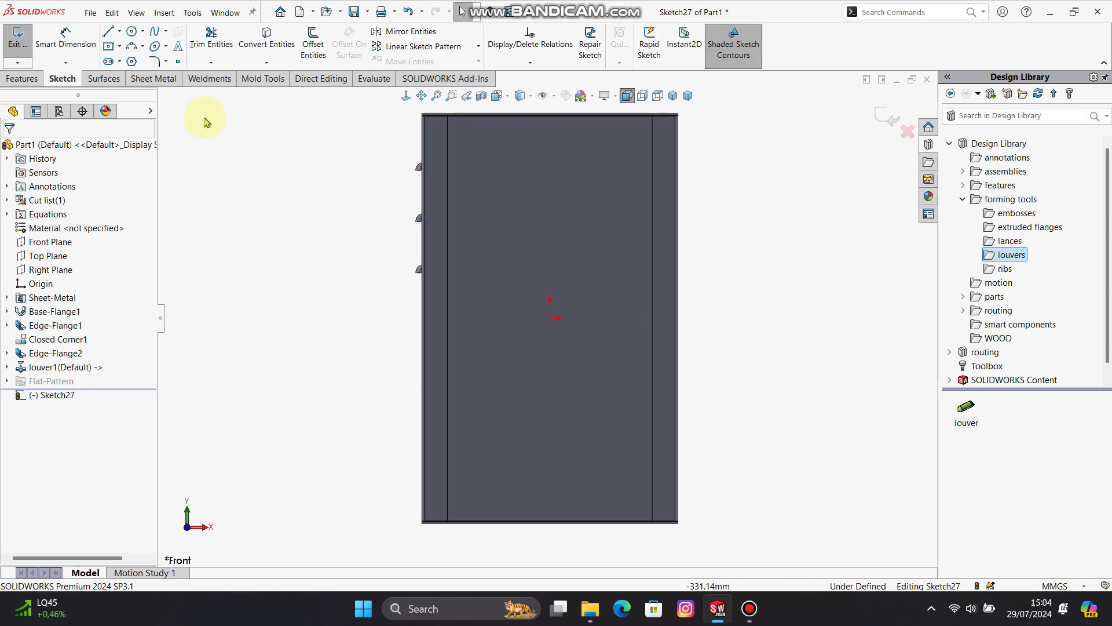
pyautogui.click(132, 32)
pyautogui.moveTo(550, 408); pyautogui.dragTo(578, 448)
pyautogui.write('15')
pyautogui.press('Return')
pyautogui.write('50')
pyautogui.press('Return')
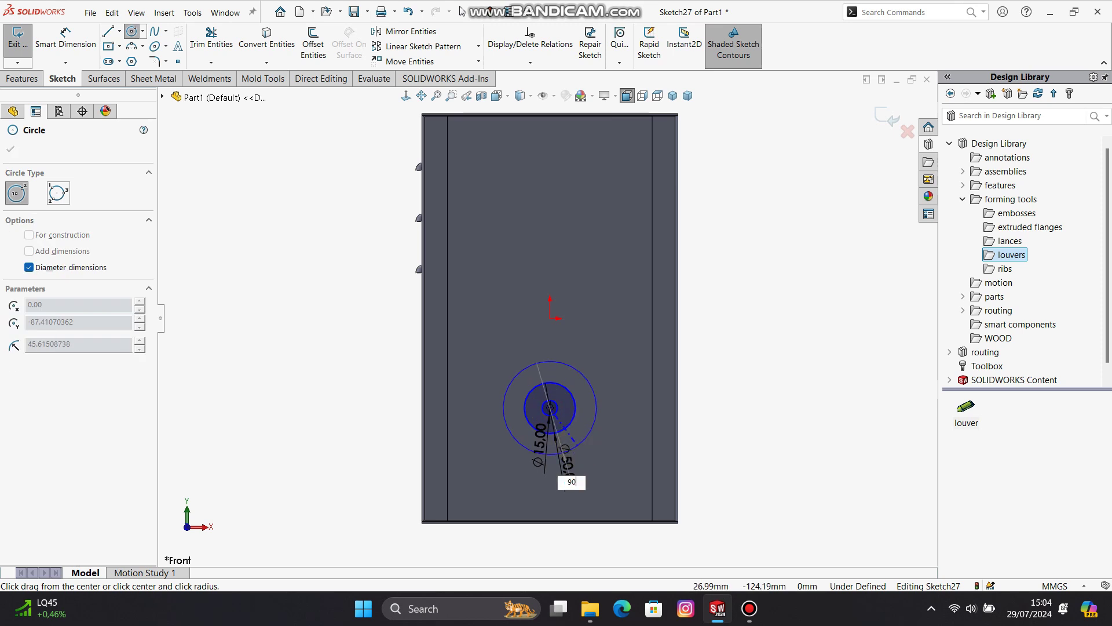
# Add two larger circles of 90 and 125 mm diameter around the same centre
pyautogui.write('90')
pyautogui.press('Return')
pyautogui.moveTo(551, 408); pyautogui.dragTo(606, 494)
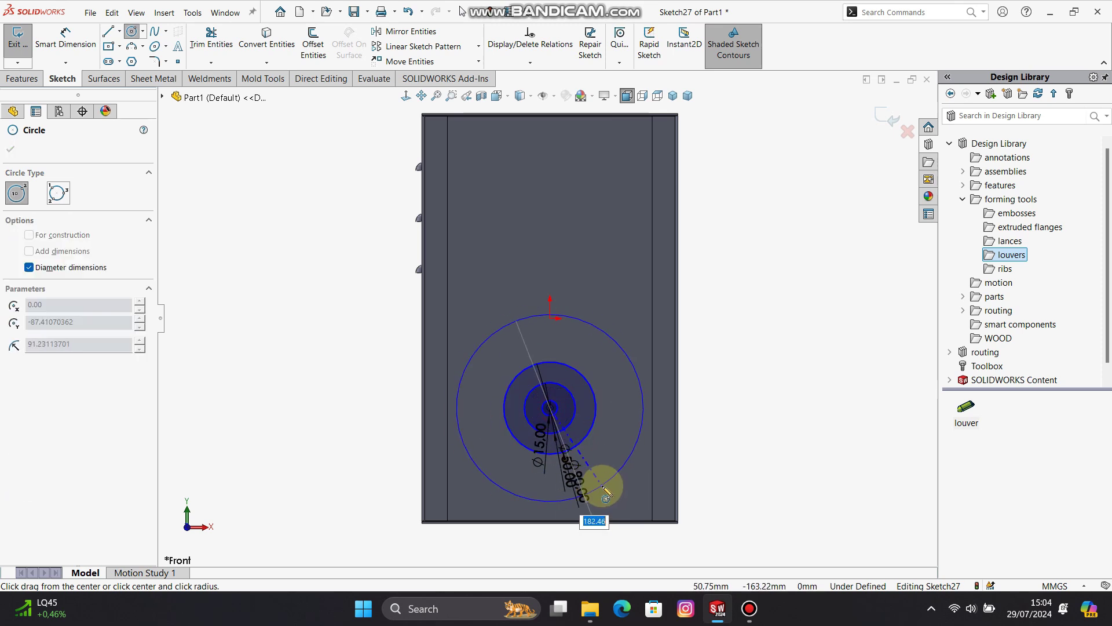
pyautogui.write('125')
pyautogui.press('Return')
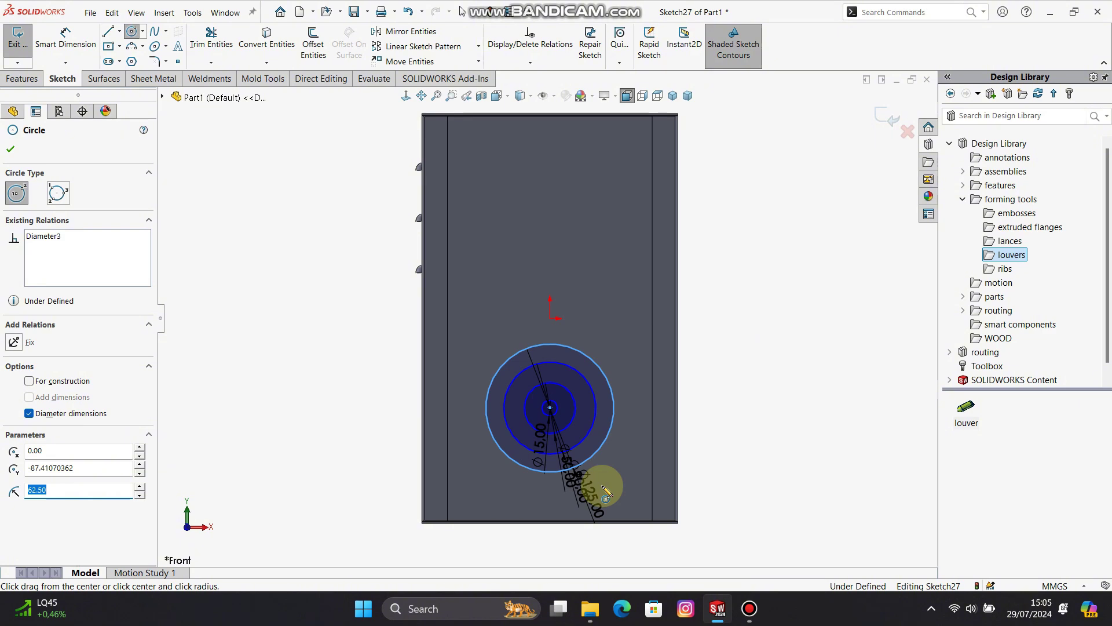
pyautogui.press('Escape')
# Apply a vertical relation between the circles' common centre and the origin
pyautogui.scroll(-3, 567, 446)
pyautogui.click(535, 374)
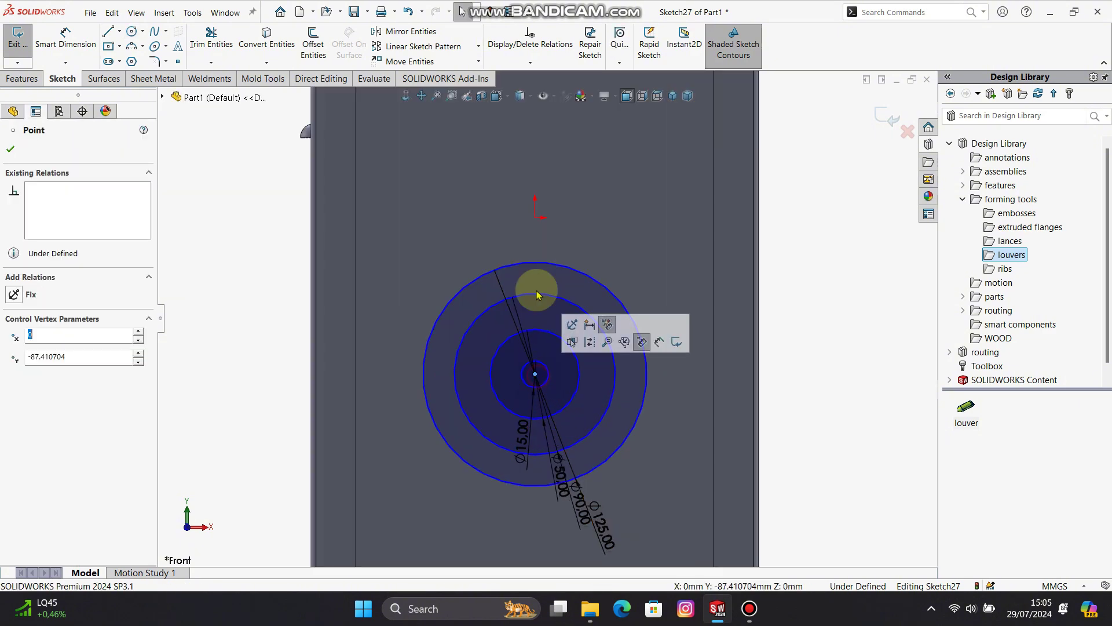
pyautogui.keyDown('ctrl'); pyautogui.click(536, 218); pyautogui.keyUp('ctrl')
pyautogui.click(591, 163)
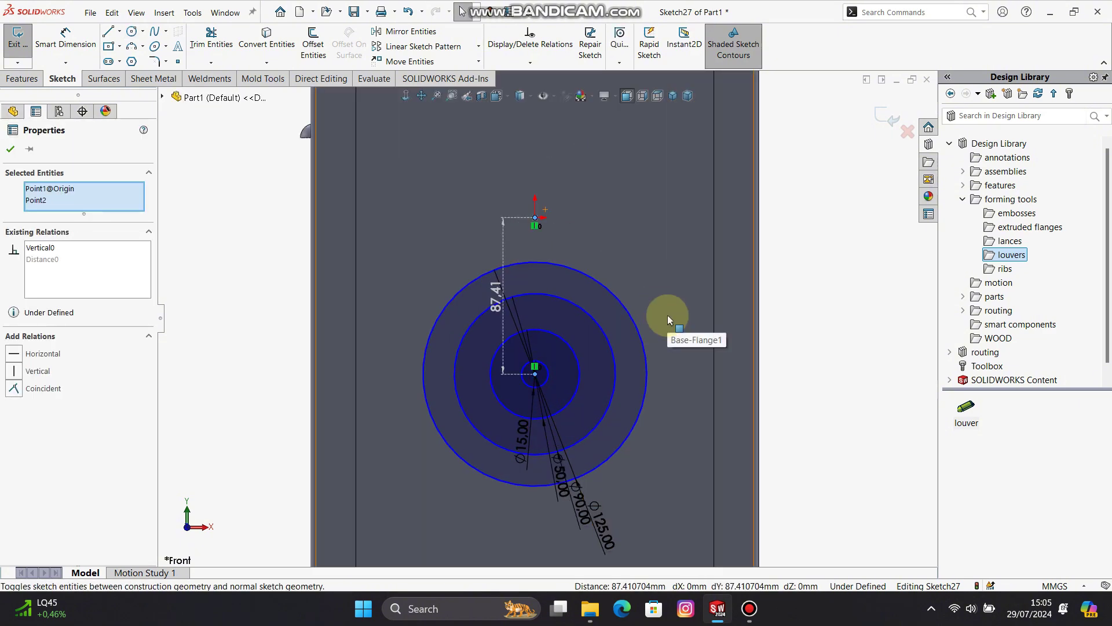
pyautogui.click(858, 311)
# Dimension the circles' centre 120 mm above the box's lower inner edge
pyautogui.click(536, 374)
pyautogui.scroll(5, 549, 440)
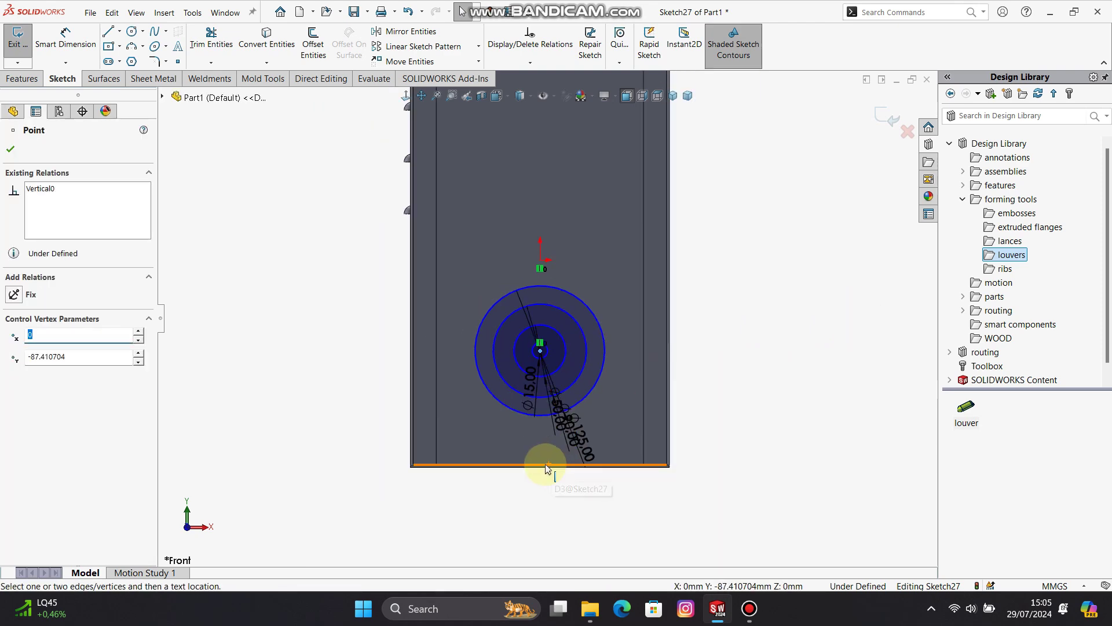
pyautogui.keyDown('ctrl'); pyautogui.click(545, 465); pyautogui.keyUp('ctrl')
pyautogui.moveTo(292, 286); pyautogui.dragTo(296, 221, button='right')
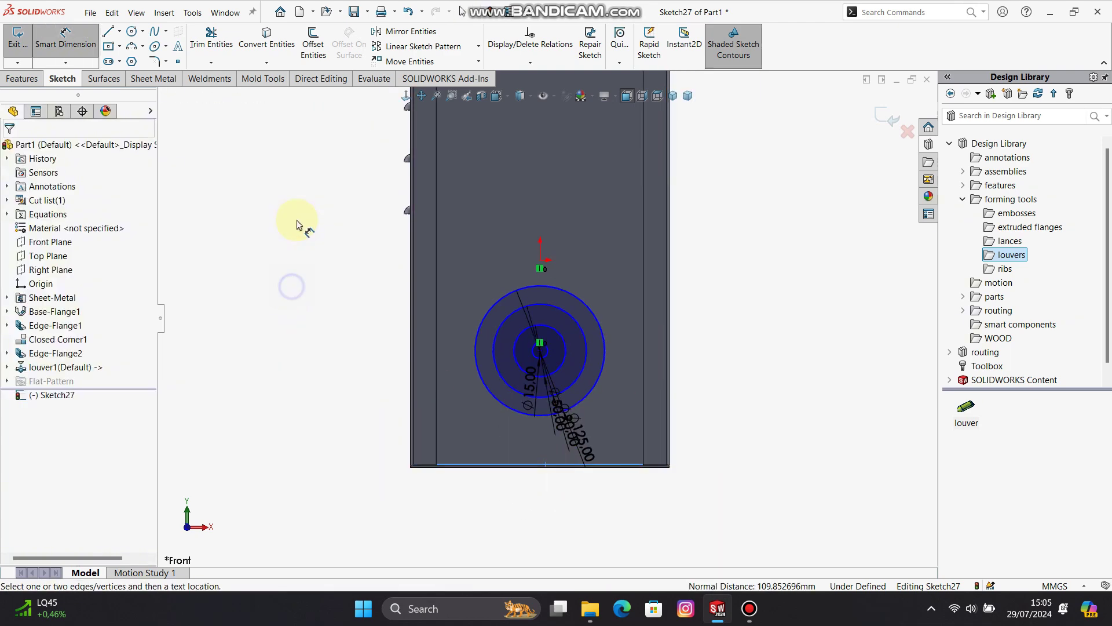
pyautogui.click(537, 365)
pyautogui.click(548, 465)
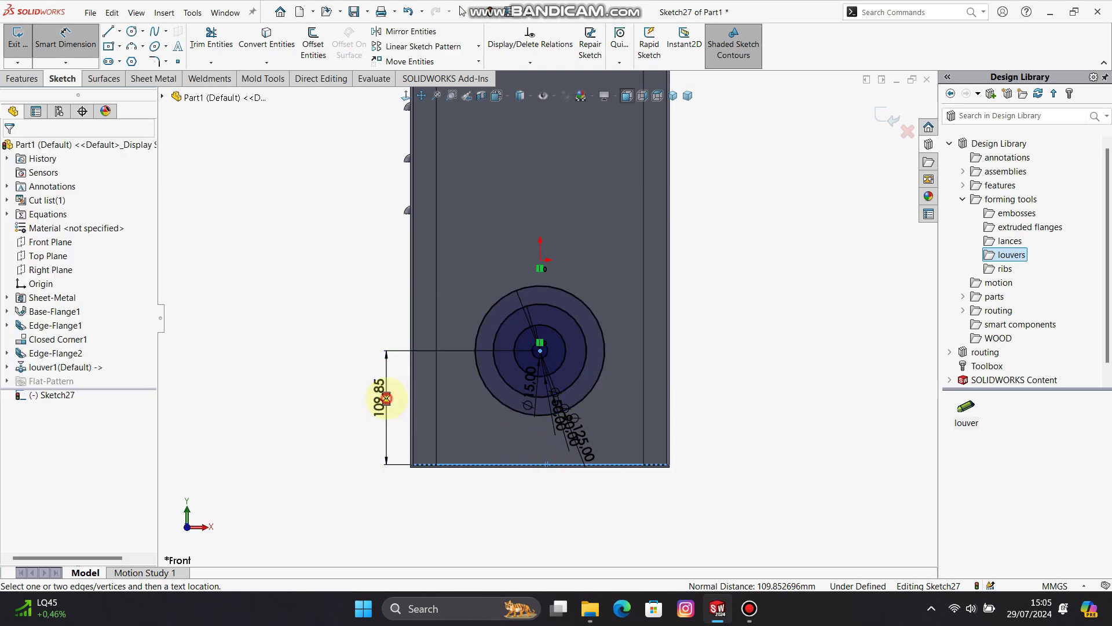
pyautogui.click(386, 400)
pyautogui.write('120')
pyautogui.press('Return')
pyautogui.press('Escape')
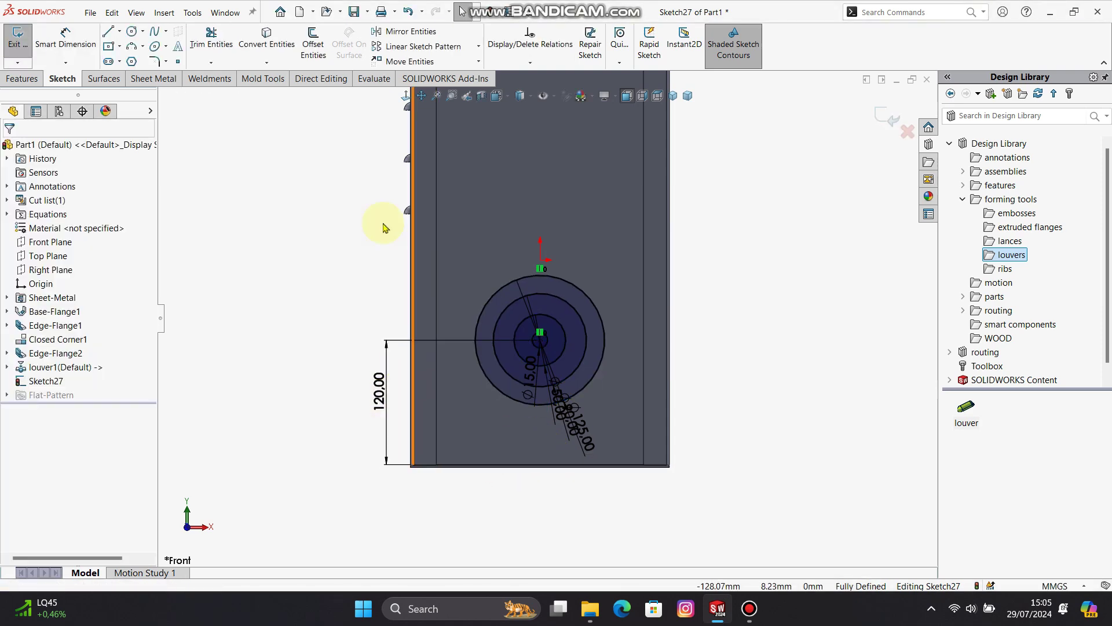
# Draw a vertical line from the circles' common centre up to the 125 mm circle
pyautogui.click(108, 31)
pyautogui.scroll(-5, 545, 348)
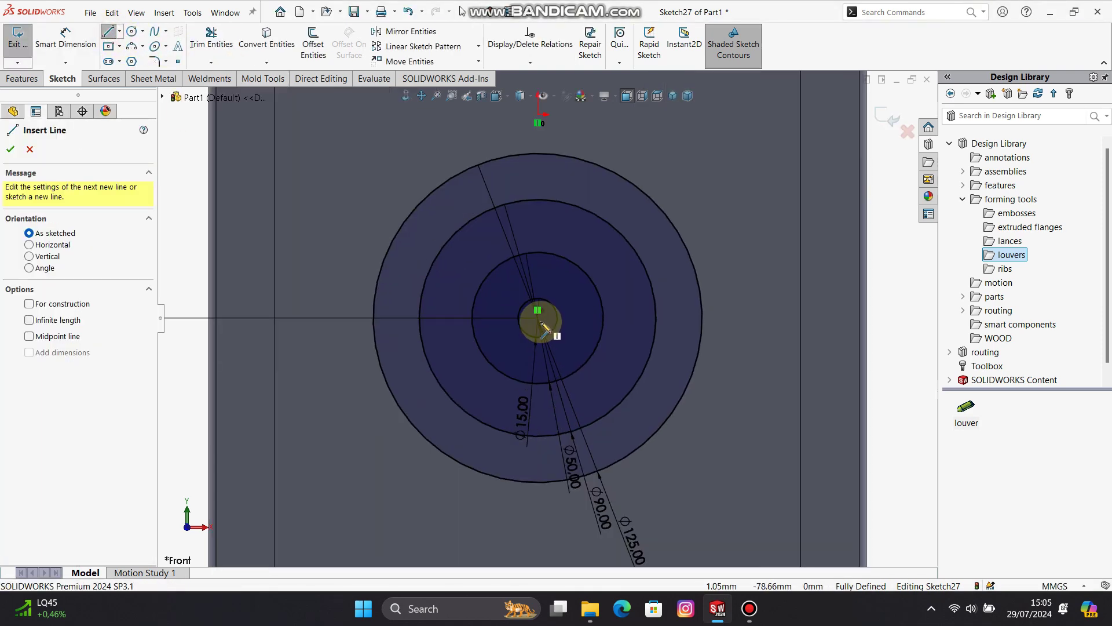
pyautogui.click(538, 318)
pyautogui.click(537, 155)
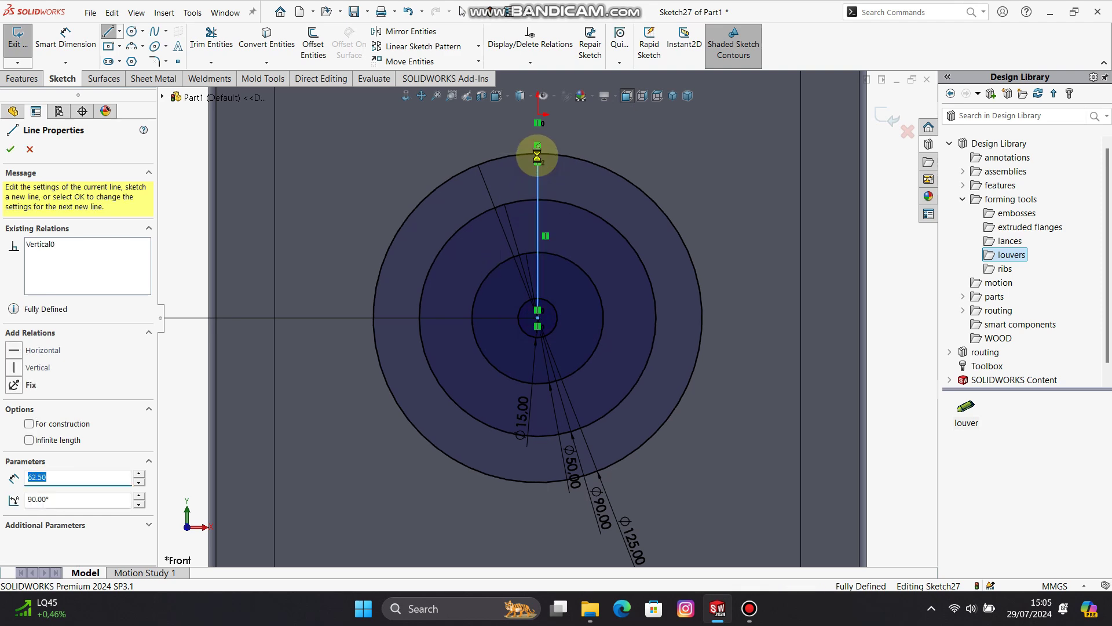
pyautogui.press('Escape')
# Circular-pattern the vertical line around the circles' centre with 16 equally spaced instances over 360 degrees
pyautogui.click(538, 186)
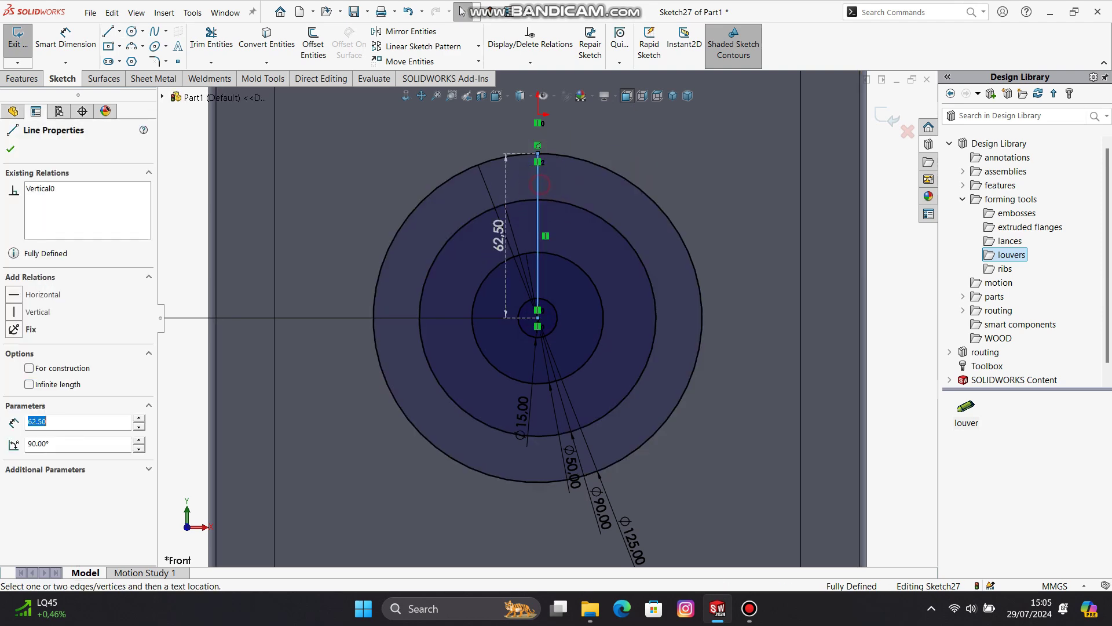
pyautogui.click(479, 51)
pyautogui.click(435, 67)
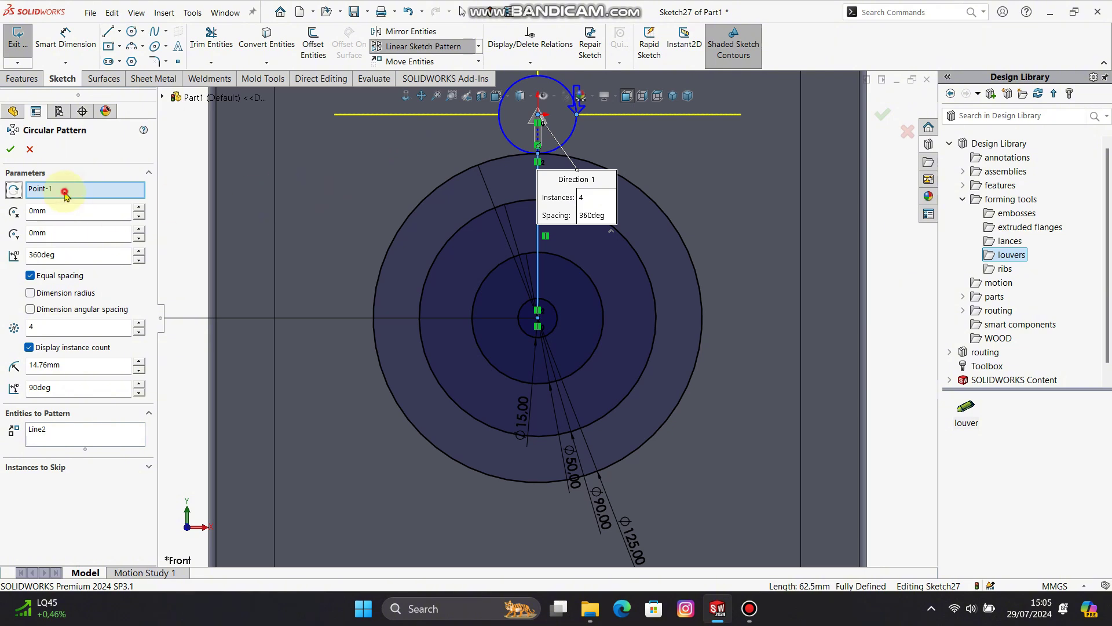
pyautogui.click(537, 317)
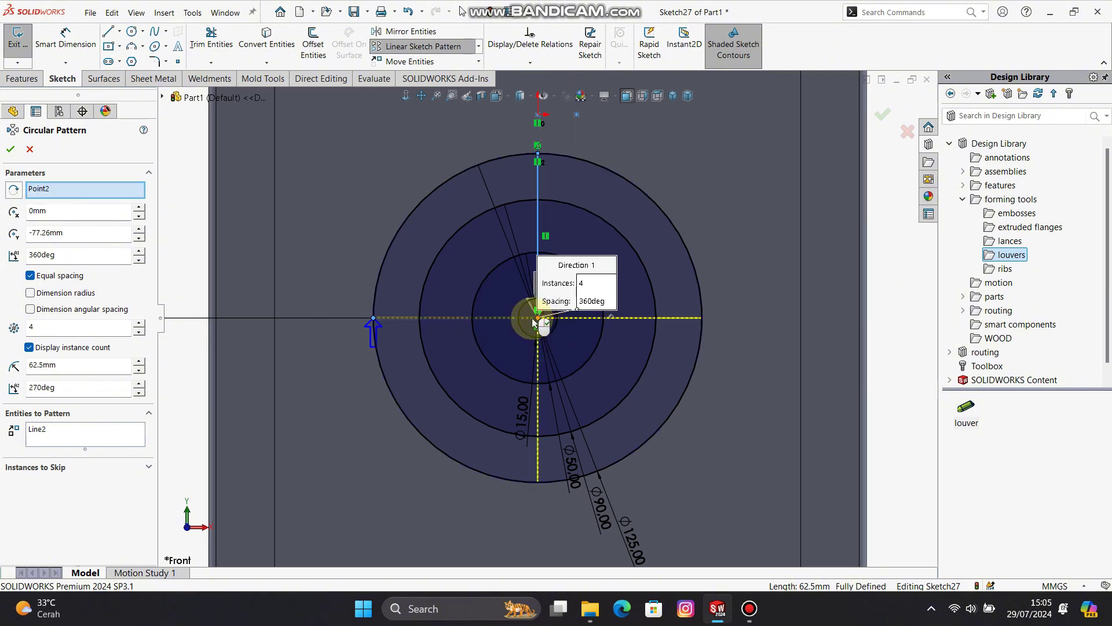
pyautogui.click(138, 323)
pyautogui.click(137, 323)
pyautogui.click(138, 322)
pyautogui.click(138, 322)
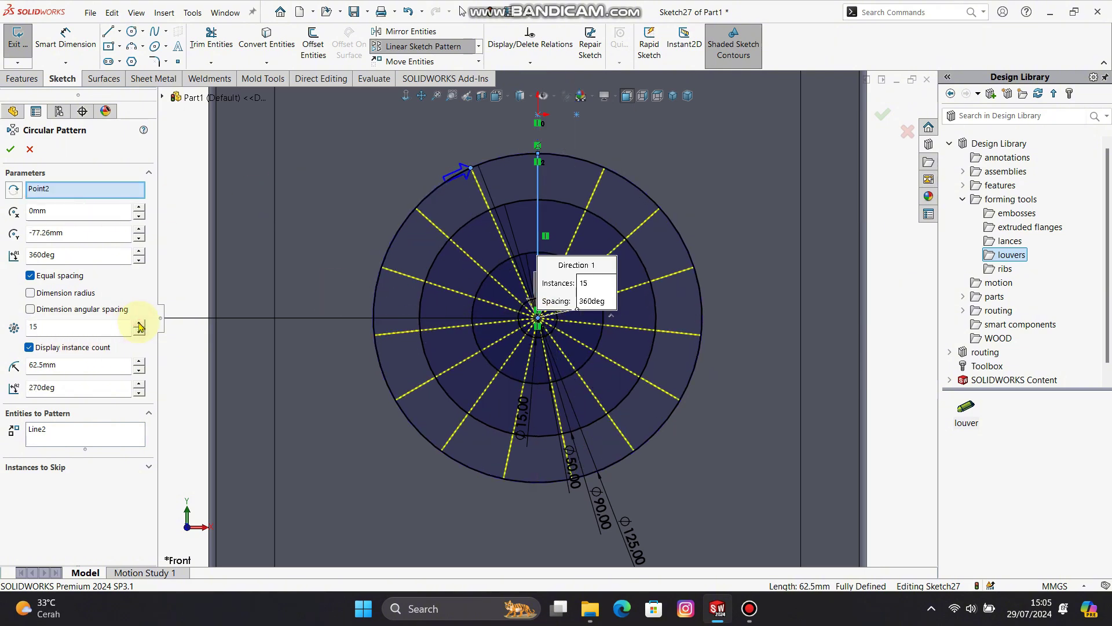
pyautogui.click(139, 323)
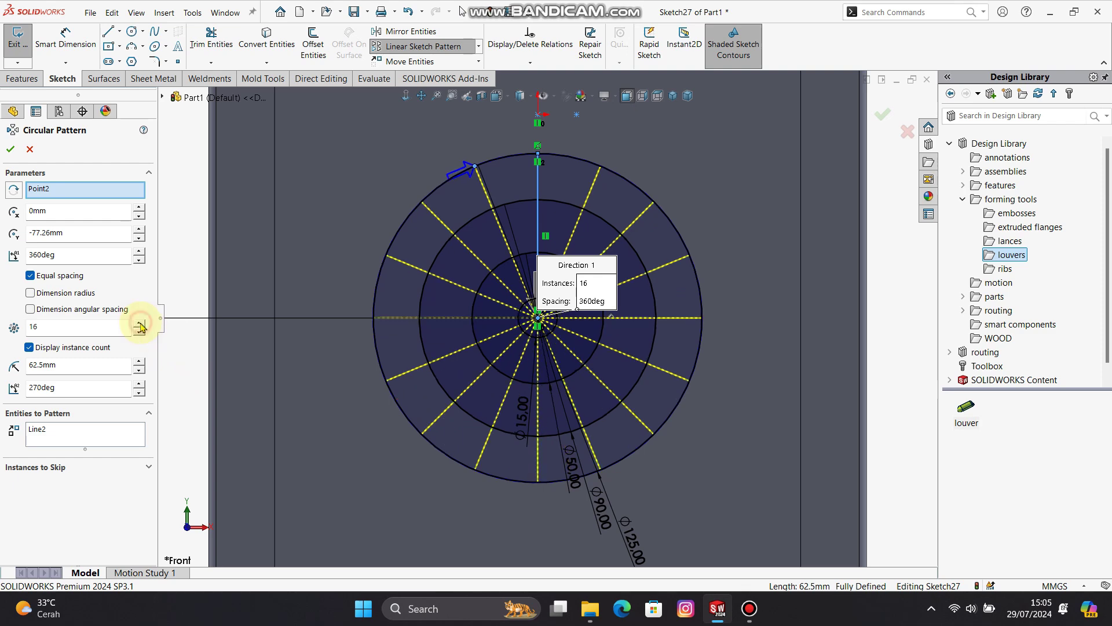
pyautogui.click(11, 150)
# Start a Vent feature from the sketch, using the outermost 125 mm circle as its boundary
pyautogui.moveTo(350, 368)
pyautogui.mouseDown(button='middle')
pyautogui.moveTo(513, 374)
pyautogui.moveTo(499, 394)
pyautogui.mouseUp(button='middle')
pyautogui.scroll(-3, 589, 247)
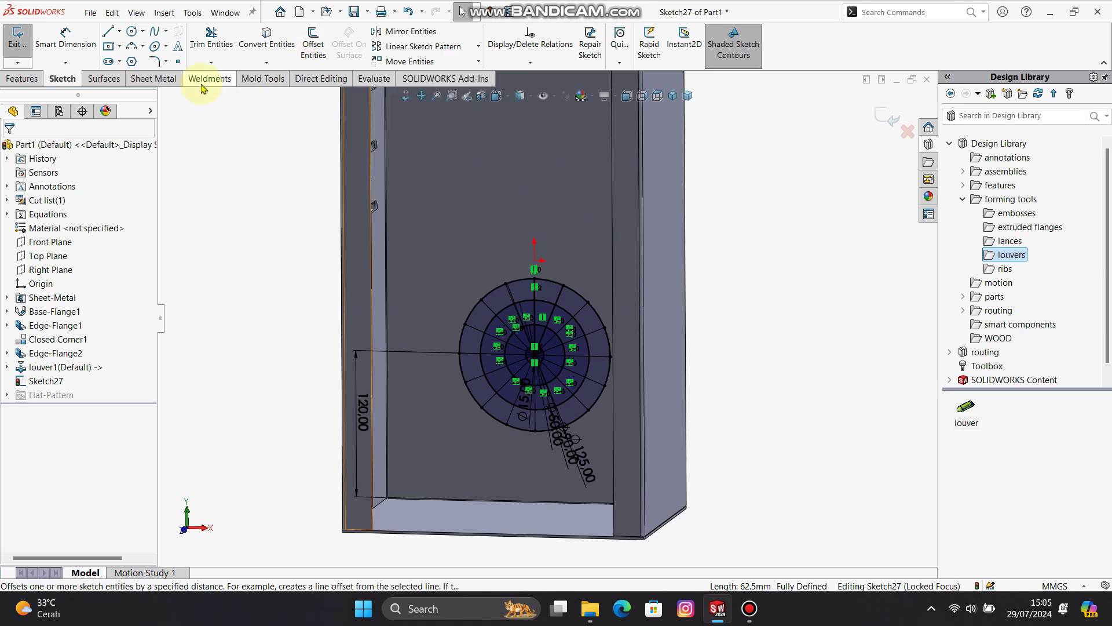
pyautogui.click(153, 78)
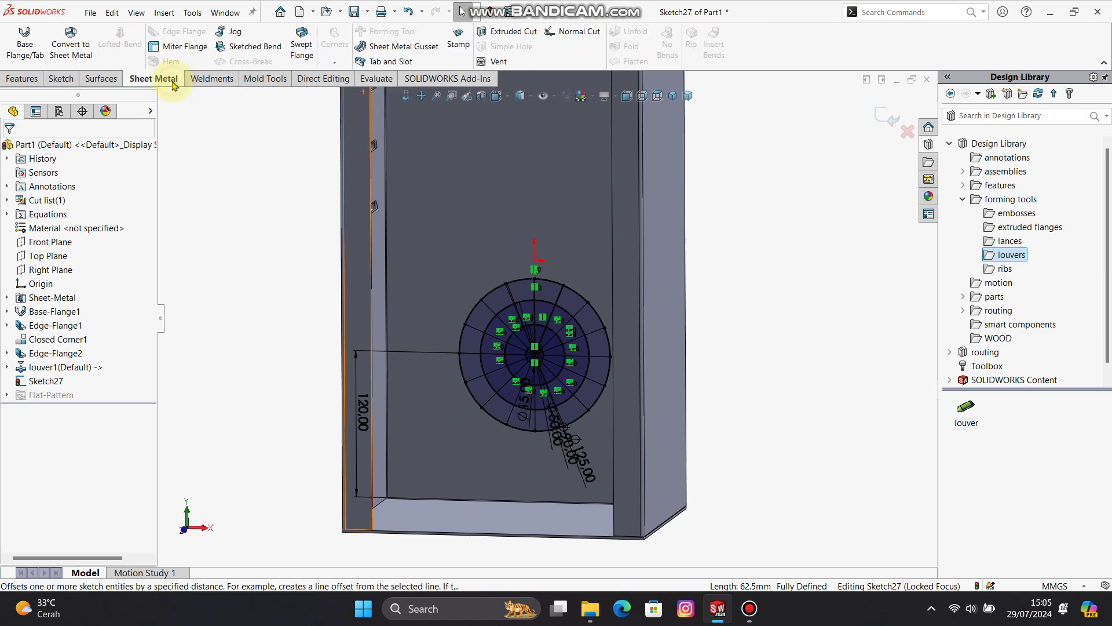
pyautogui.click(499, 63)
pyautogui.click(578, 299)
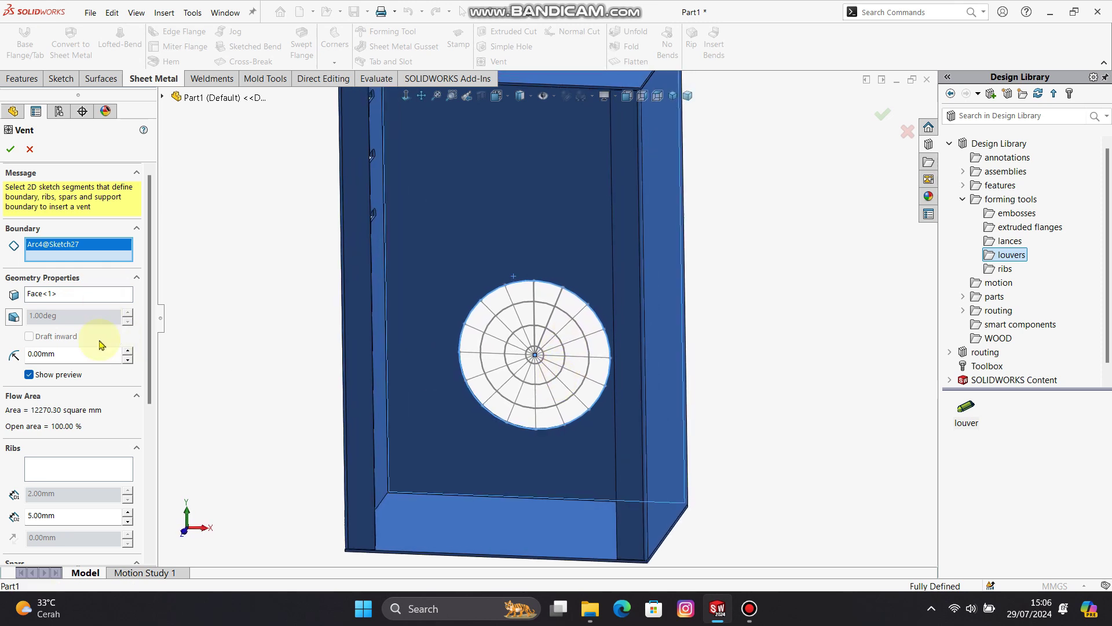
# Add all 16 radial lines as ribs of the vent and set the rib width to 2 mm
pyautogui.click(101, 462)
pyautogui.scroll(-5, 496, 268)
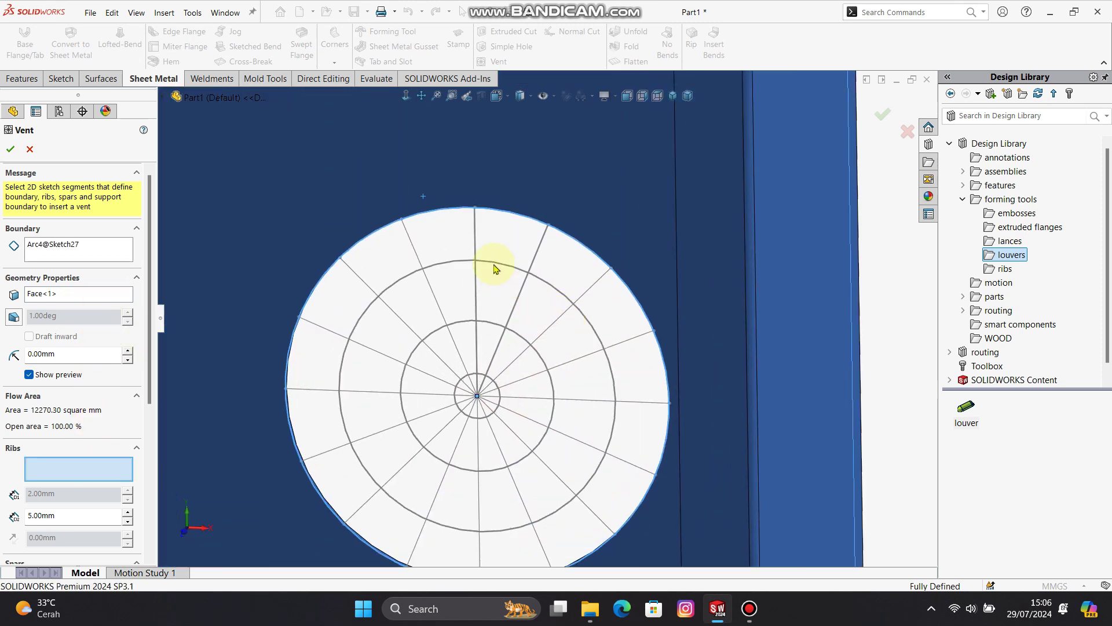
pyautogui.click(476, 230)
pyautogui.click(591, 290)
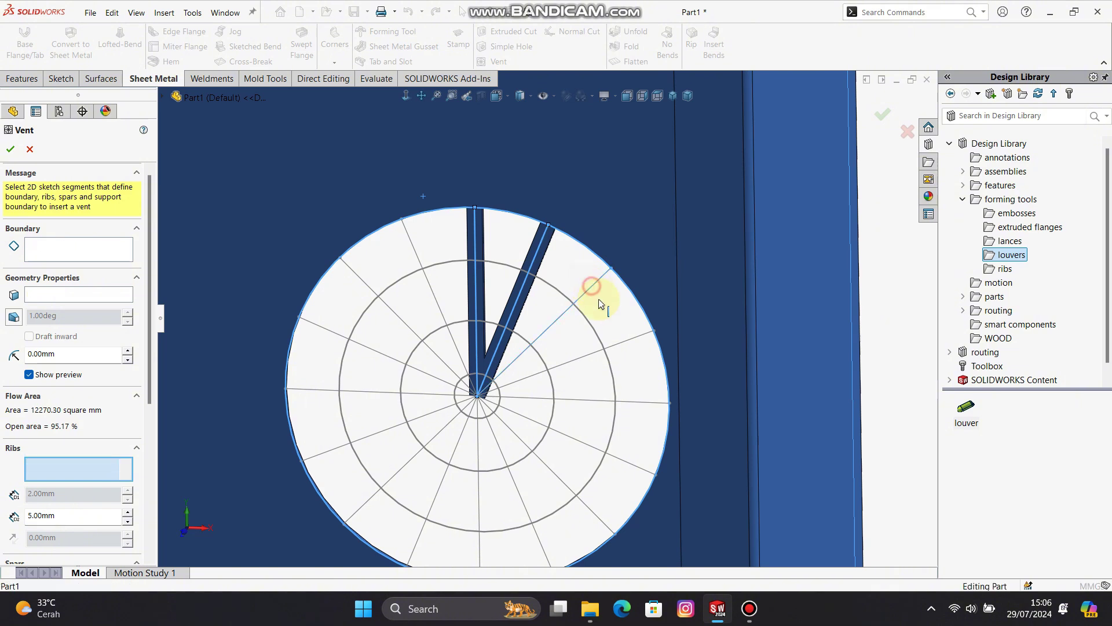
pyautogui.click(634, 342)
pyautogui.click(640, 402)
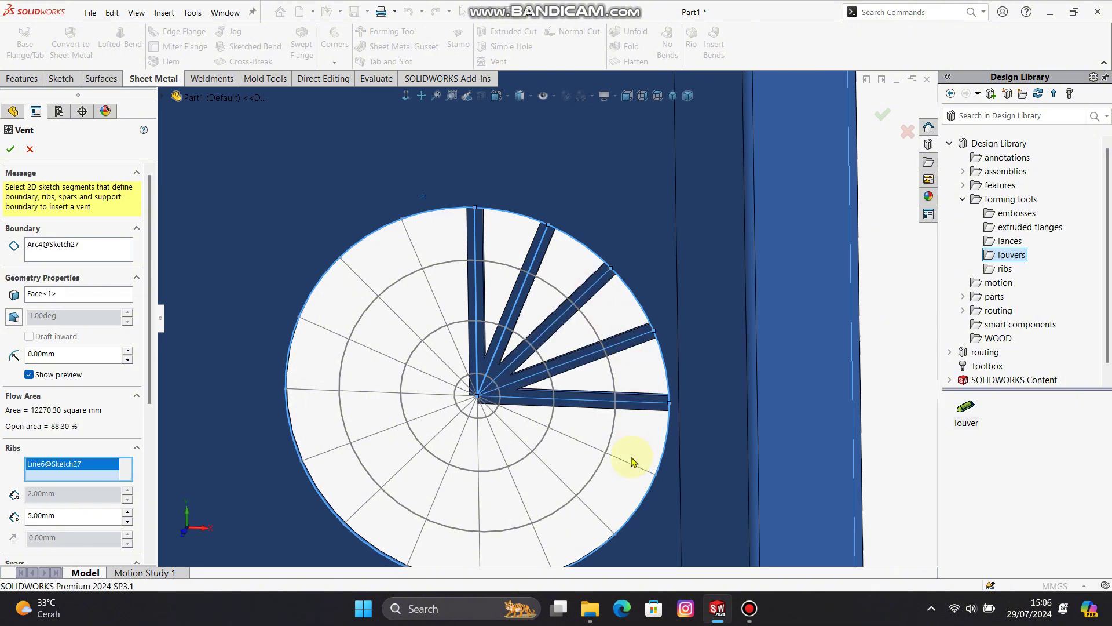
pyautogui.click(587, 508)
pyautogui.click(534, 527)
pyautogui.click(479, 509)
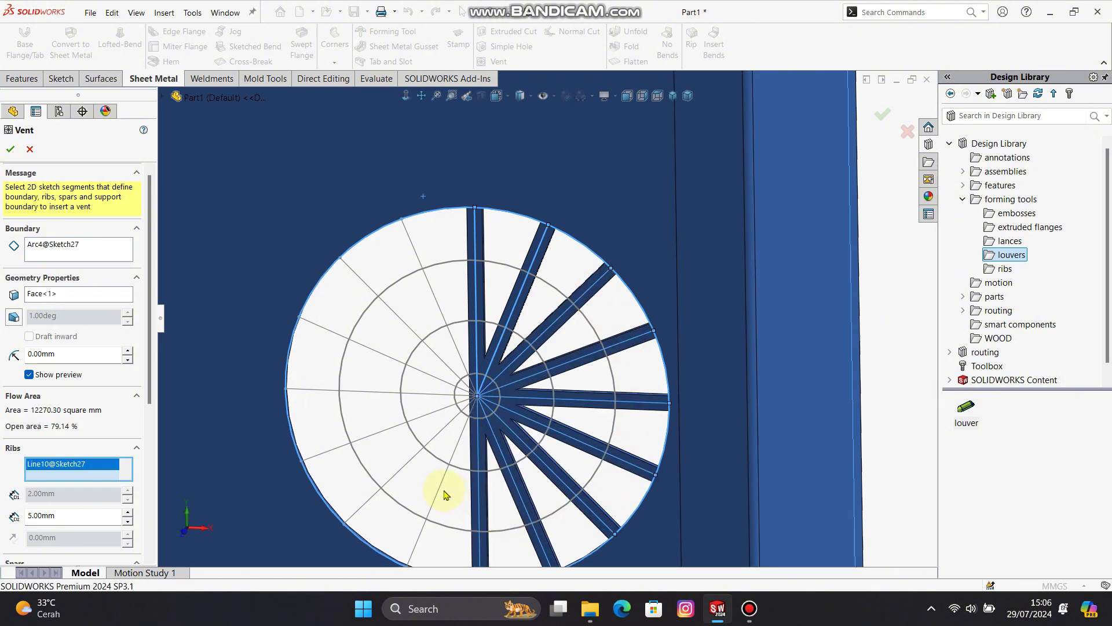
pyautogui.click(440, 492)
pyautogui.click(405, 463)
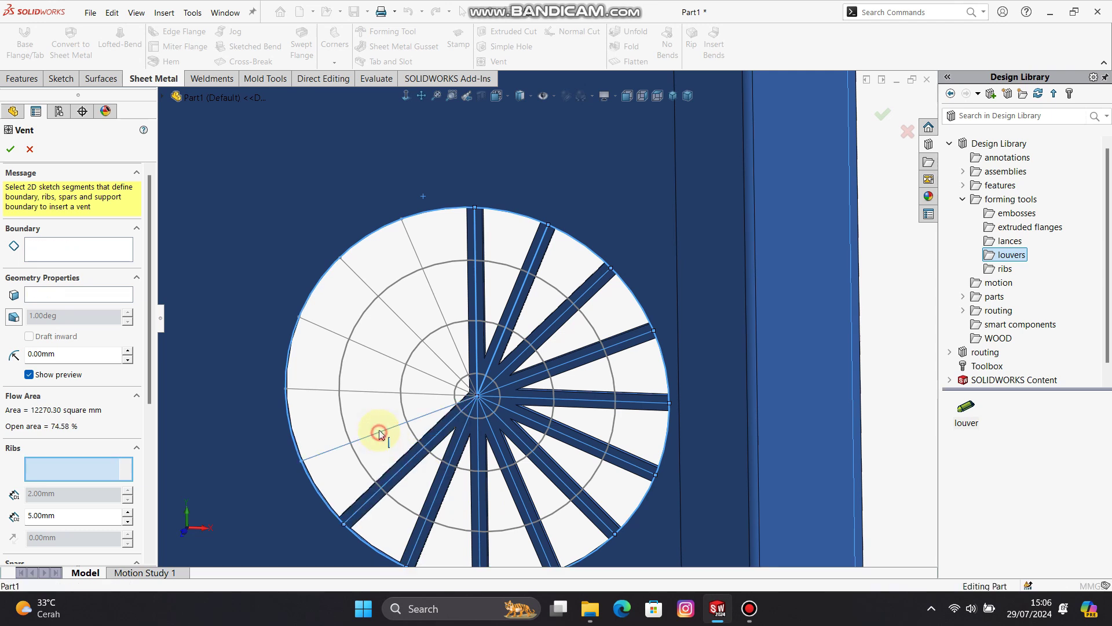
pyautogui.click(379, 434)
pyautogui.click(373, 391)
pyautogui.click(384, 355)
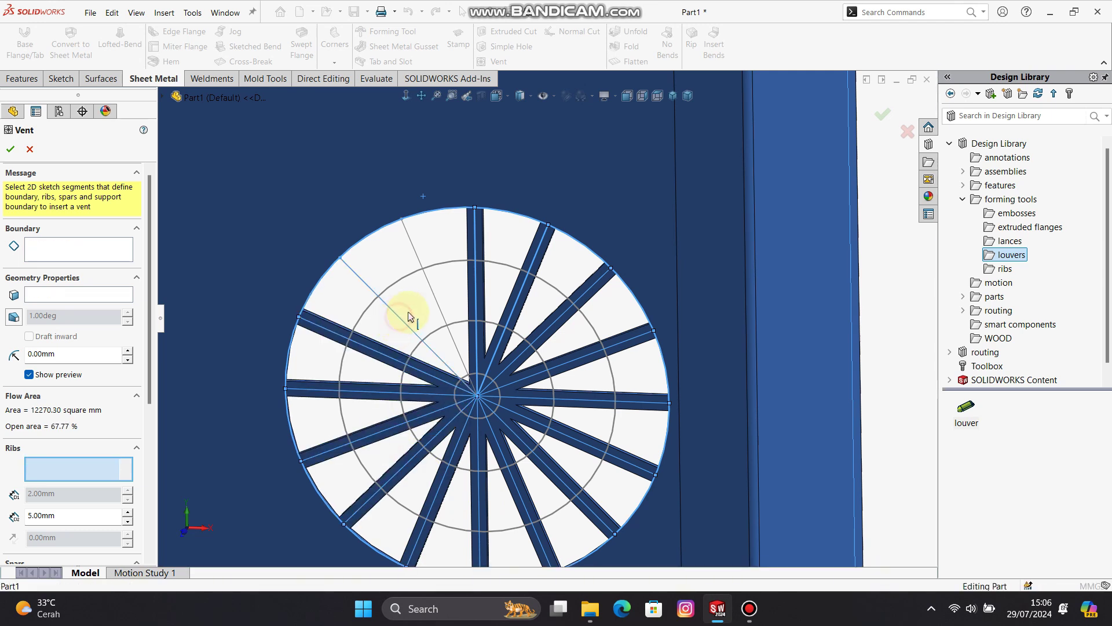
pyautogui.click(408, 318)
pyautogui.click(433, 290)
pyautogui.scroll(-4, 87, 419)
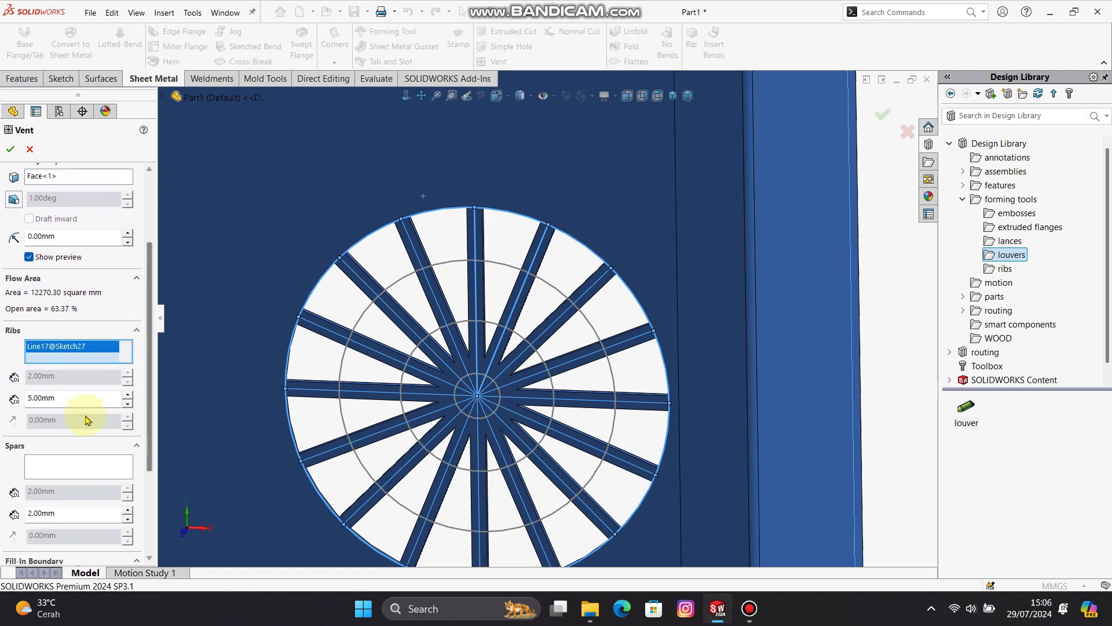
pyautogui.press('Return')
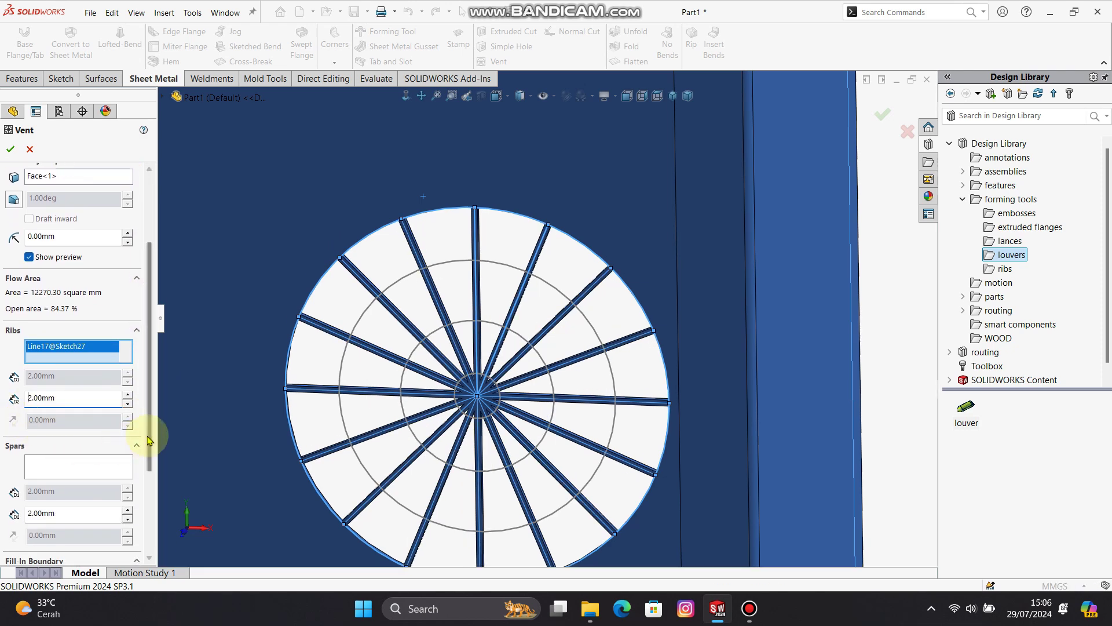
# Add the 50 mm and 90 mm circles as spars of the vent
pyautogui.click(71, 467)
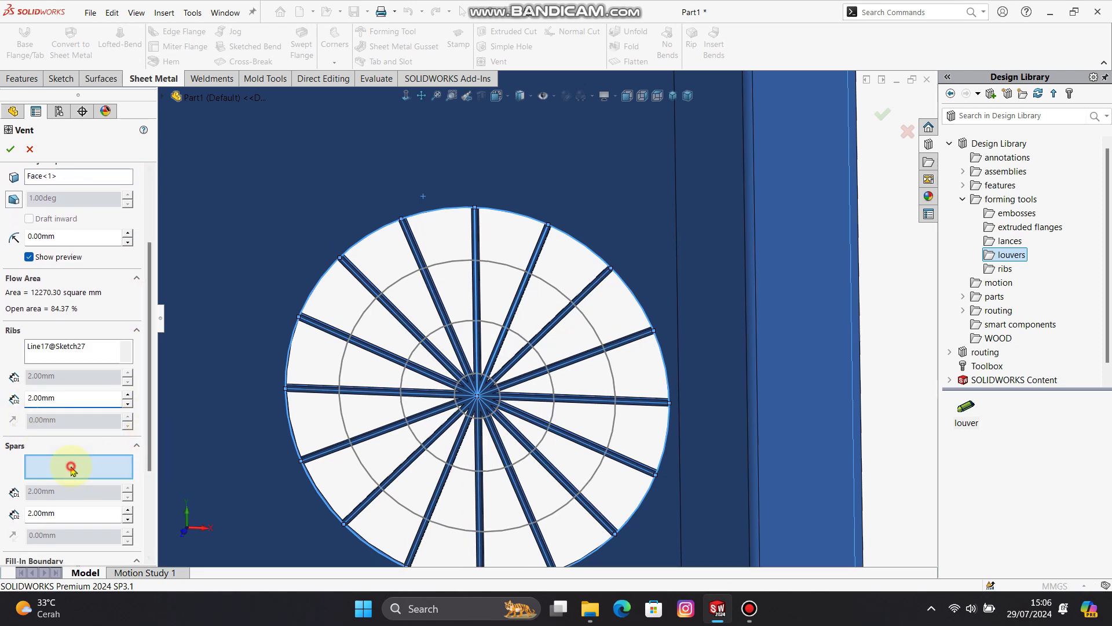
pyautogui.click(464, 326)
pyautogui.click(458, 257)
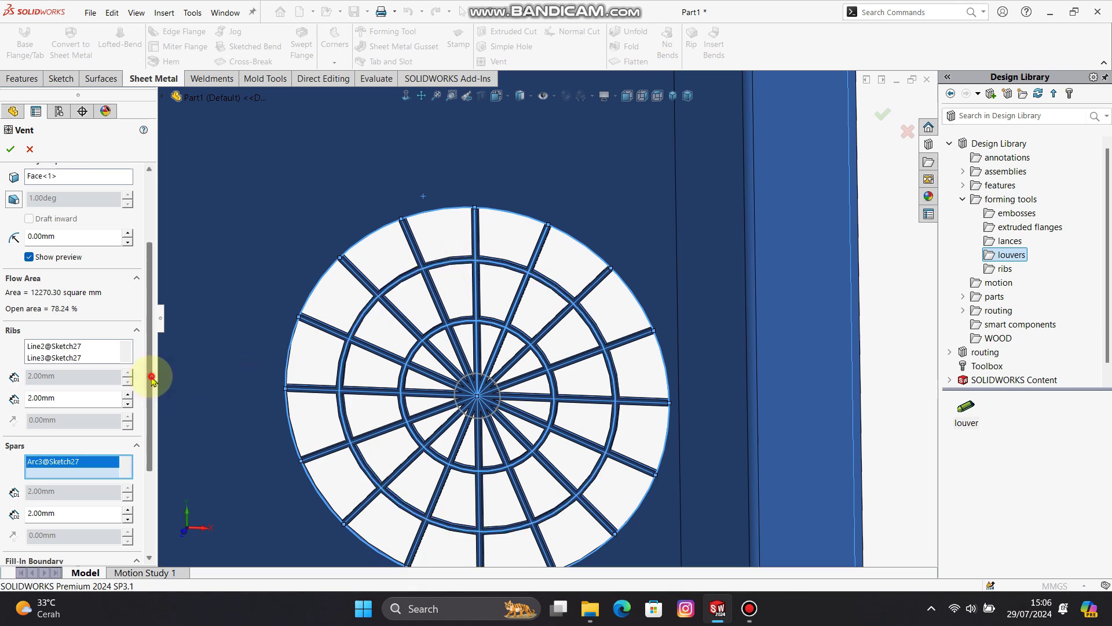
# Use the central 15 mm circle as the vent's fill-in boundary
pyautogui.moveTo(151, 377); pyautogui.dragTo(151, 458)
pyautogui.click(87, 442)
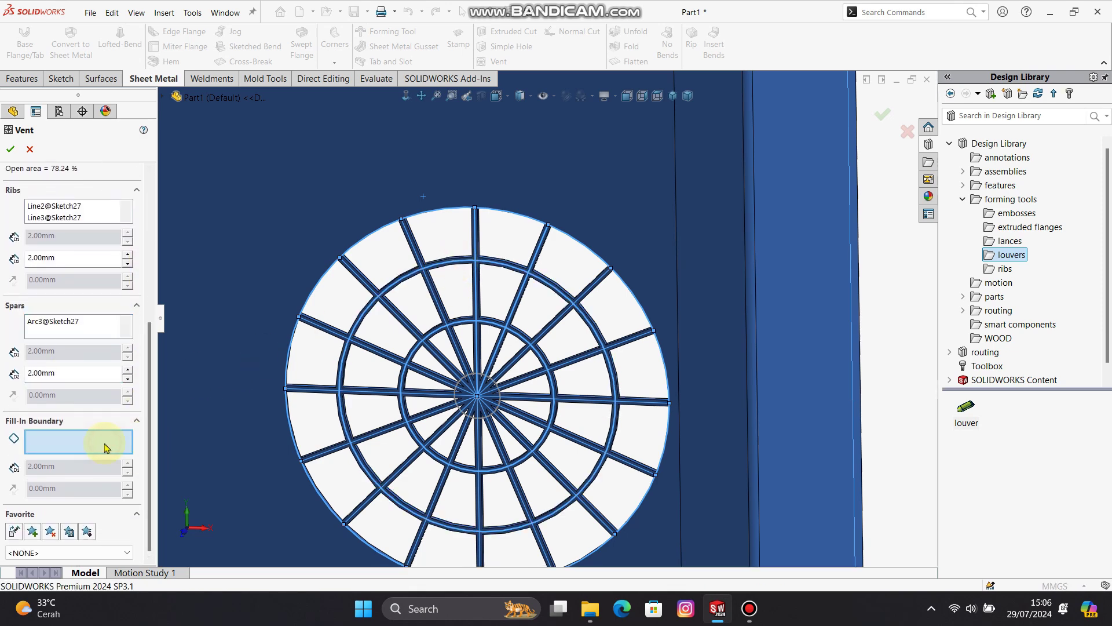
pyautogui.click(469, 374)
pyautogui.scroll(-5, 510, 387)
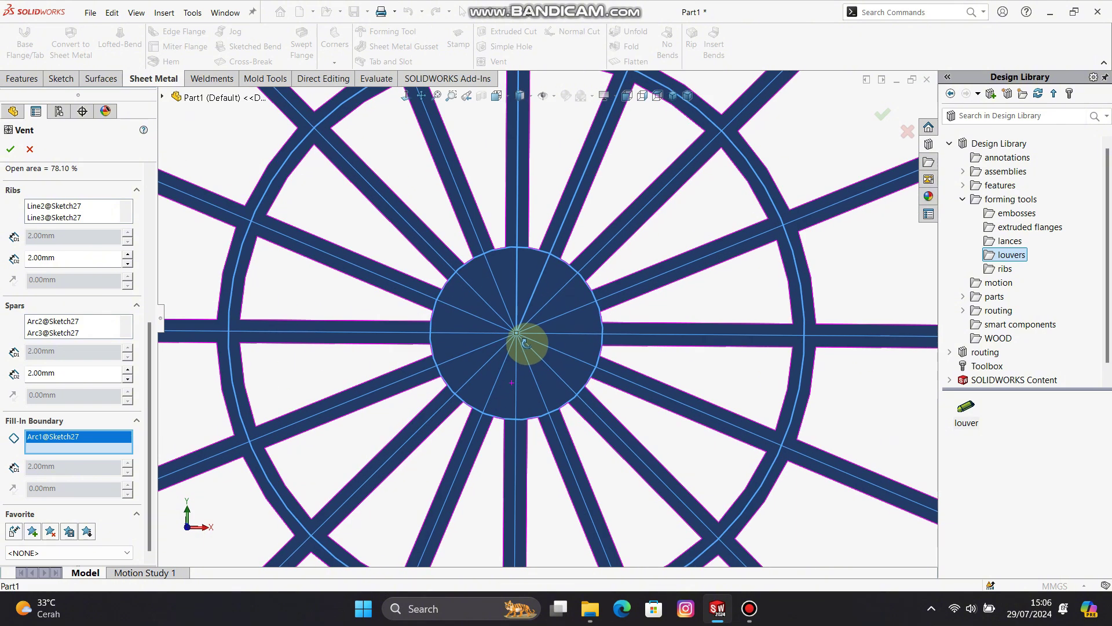
pyautogui.scroll(7, 522, 377)
# Set the vent's fillet radius to 1 mm and create the vent
pyautogui.moveTo(152, 458); pyautogui.dragTo(155, 299)
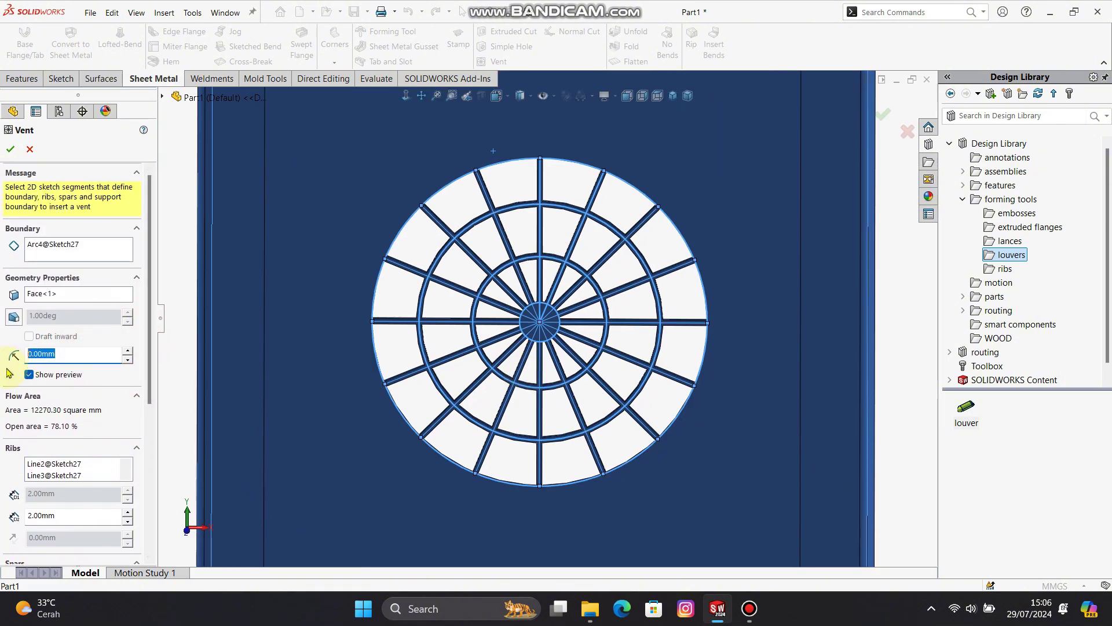
pyautogui.write('1')
pyautogui.moveTo(497, 261); pyautogui.dragTo(534, 340, button='middle')
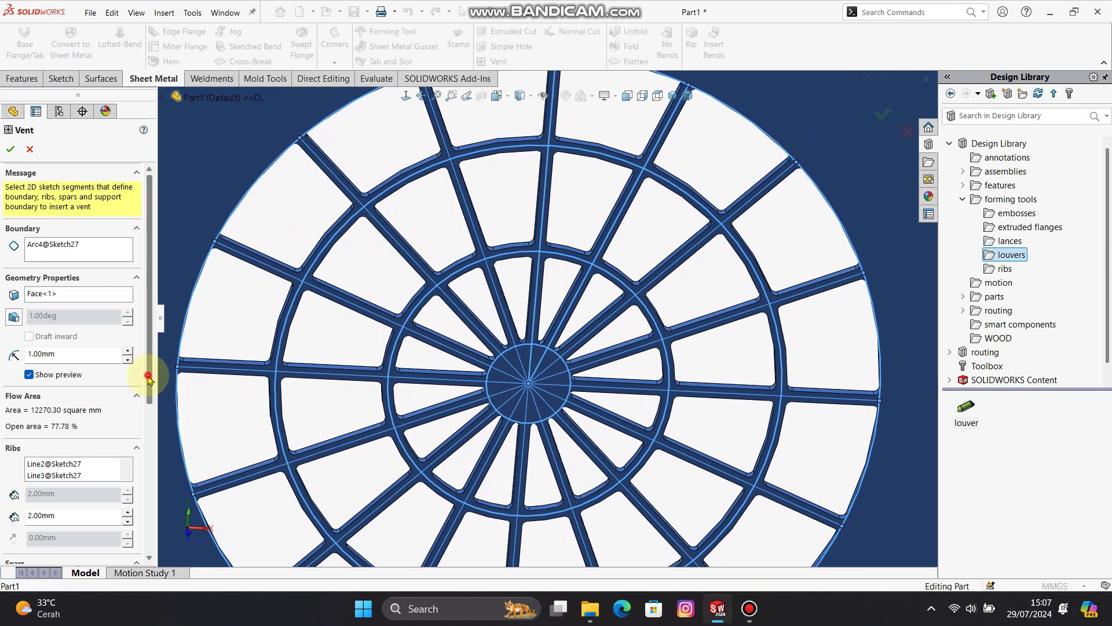
pyautogui.moveTo(149, 373); pyautogui.dragTo(154, 289)
pyautogui.press('Return')
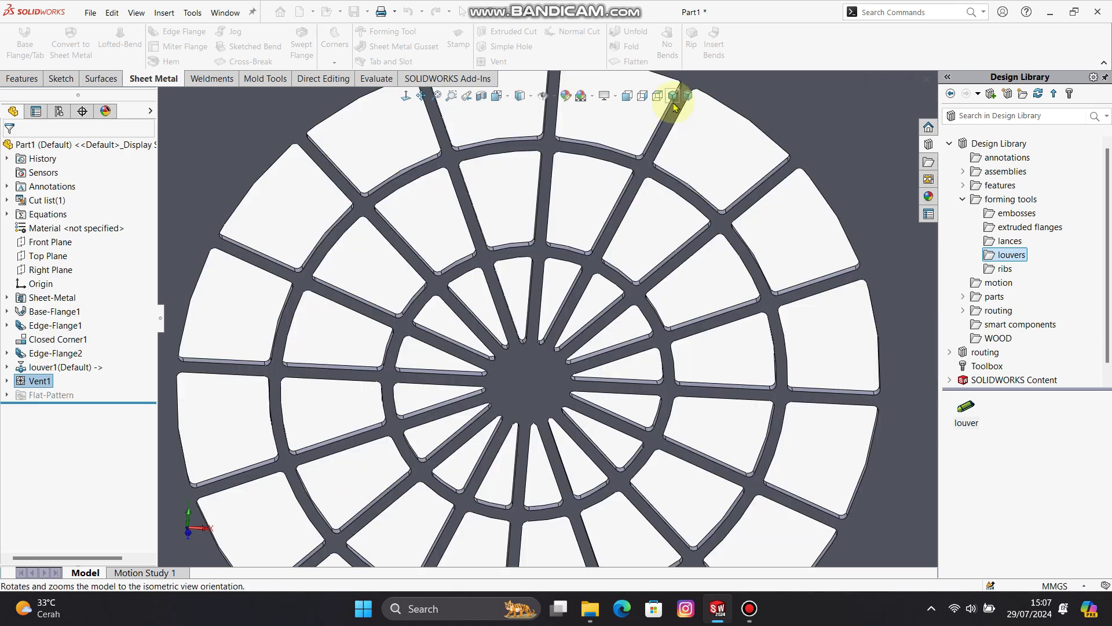
# Start a sketch on the outer face of the side wall with the louvers
pyautogui.click(673, 103)
pyautogui.moveTo(590, 363); pyautogui.dragTo(651, 293, button='middle')
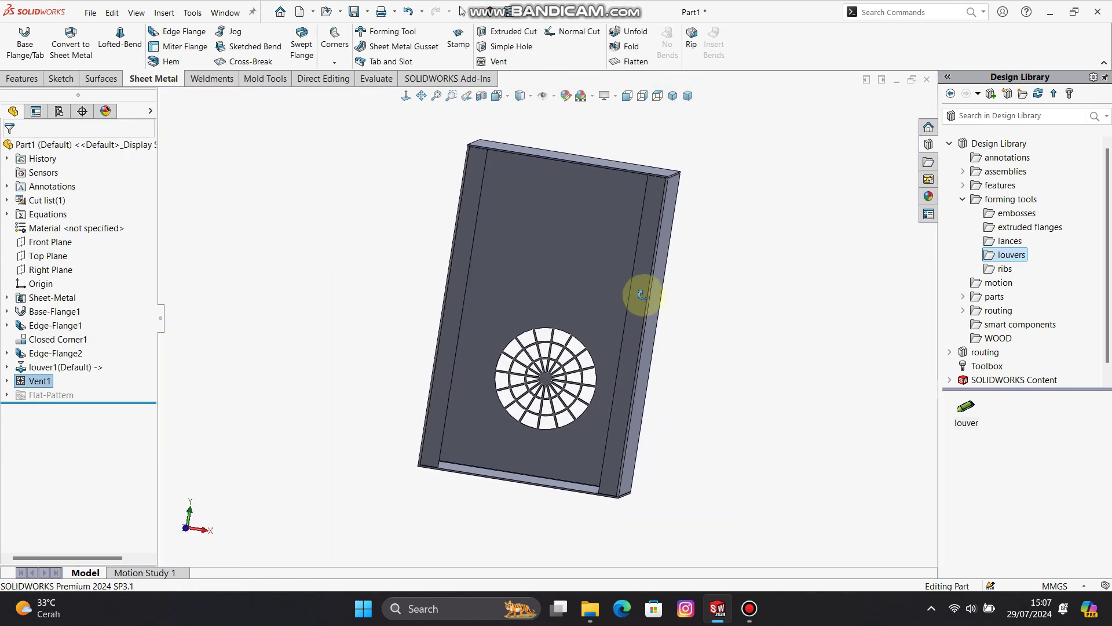
pyautogui.hotkey('ctrl', '1')
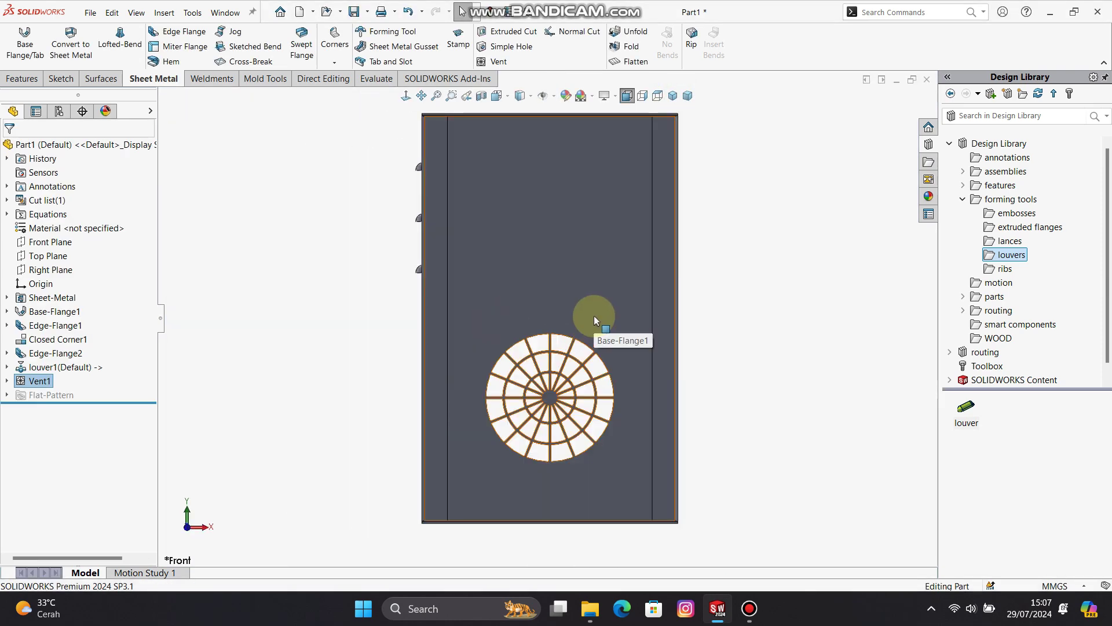
pyautogui.moveTo(584, 353); pyautogui.dragTo(539, 397, button='middle')
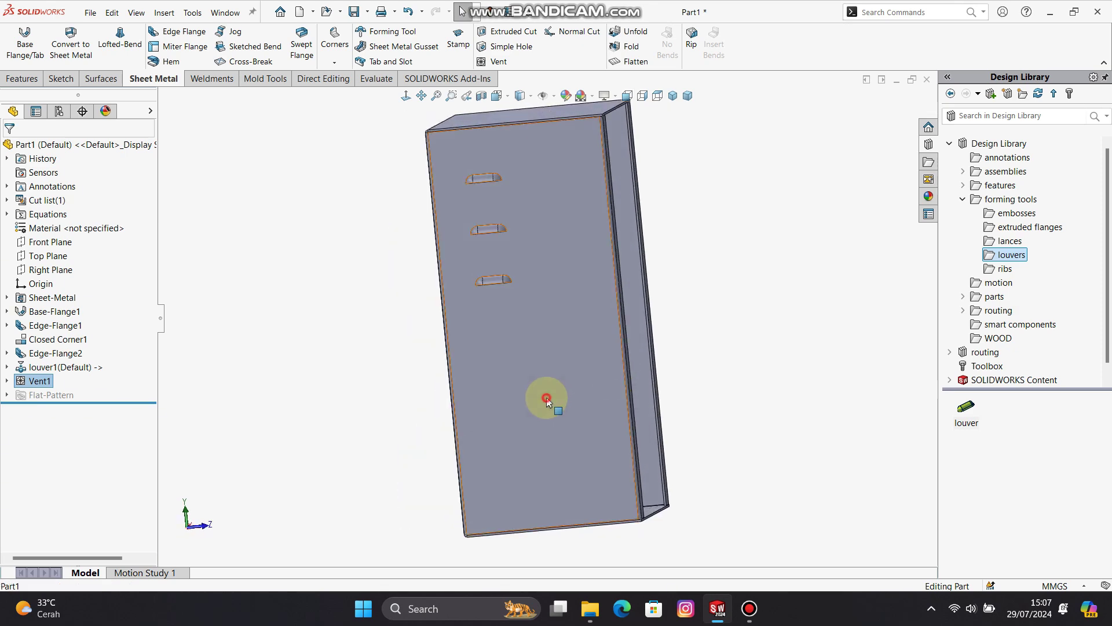
pyautogui.click(539, 398)
pyautogui.click(596, 365)
# Draw a centre rectangle 150 mm high and 100 mm wide on the wall below the louvers
pyautogui.click(108, 46)
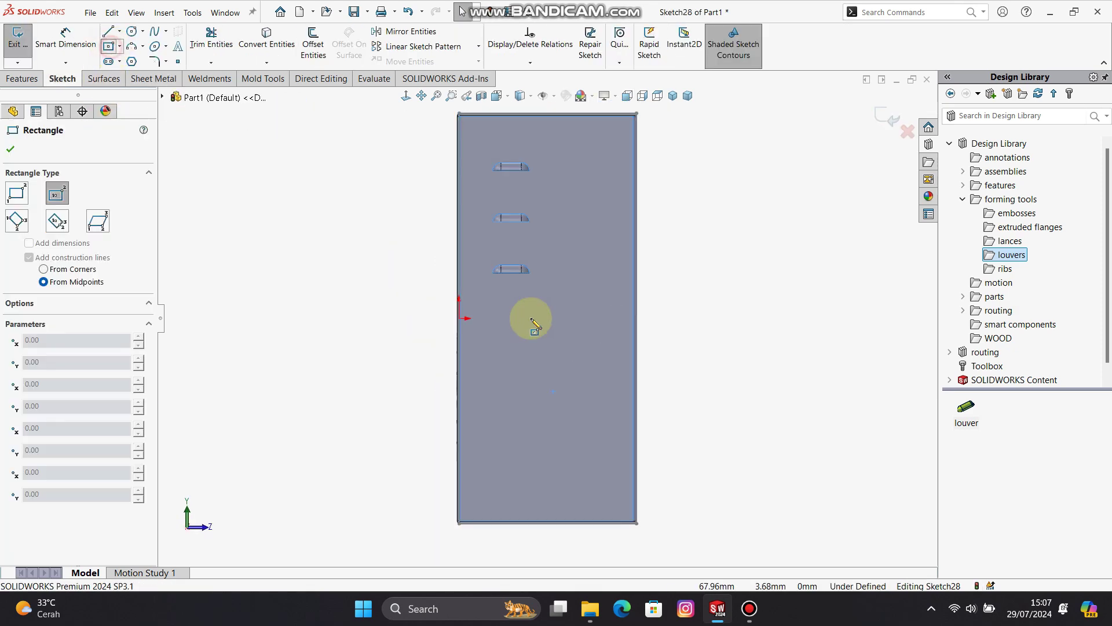
pyautogui.click(543, 391)
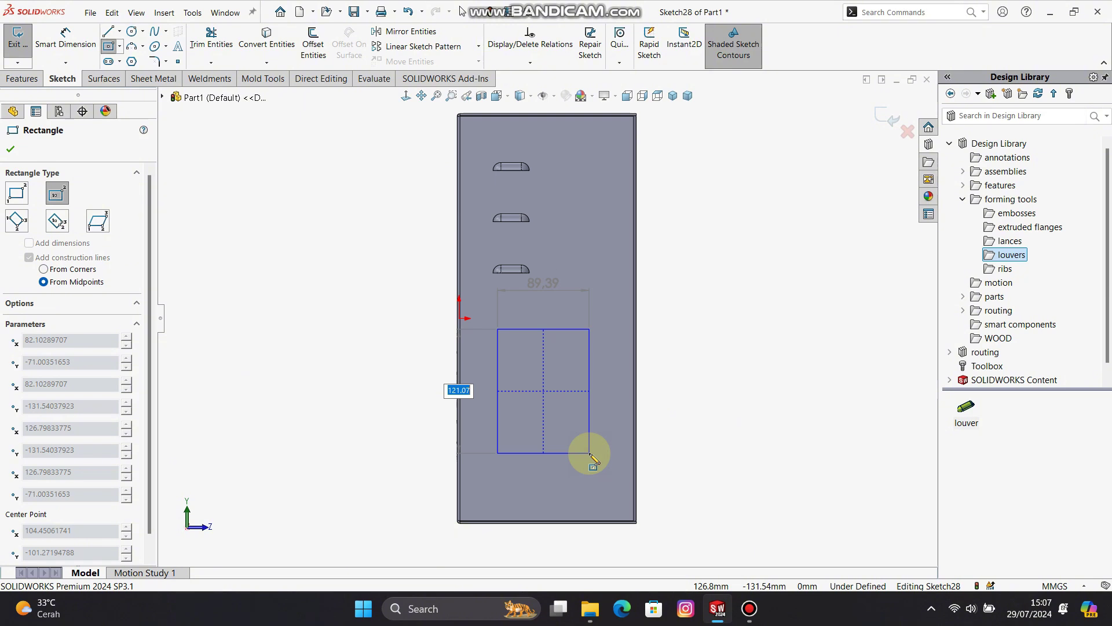
pyautogui.write('150')
pyautogui.press('Tab')
pyautogui.write('100')
pyautogui.press('Return')
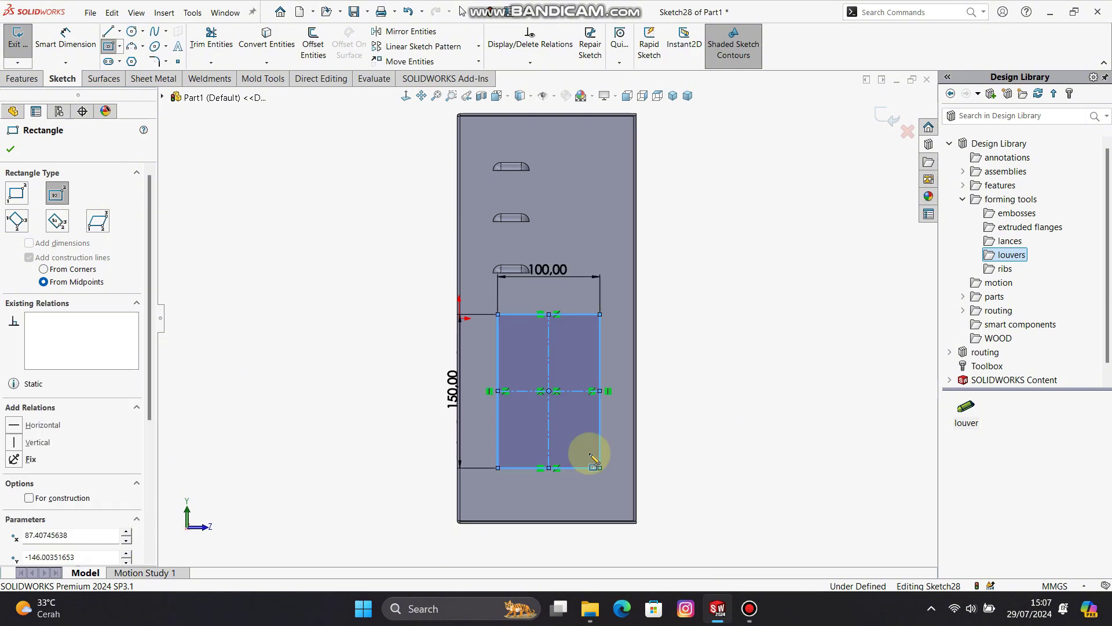
pyautogui.press('Escape')
# Make the rectangle's upper edge coincident with the origin
pyautogui.click(520, 314)
pyautogui.keyDown('ctrl'); pyautogui.click(462, 318); pyautogui.keyUp('ctrl')
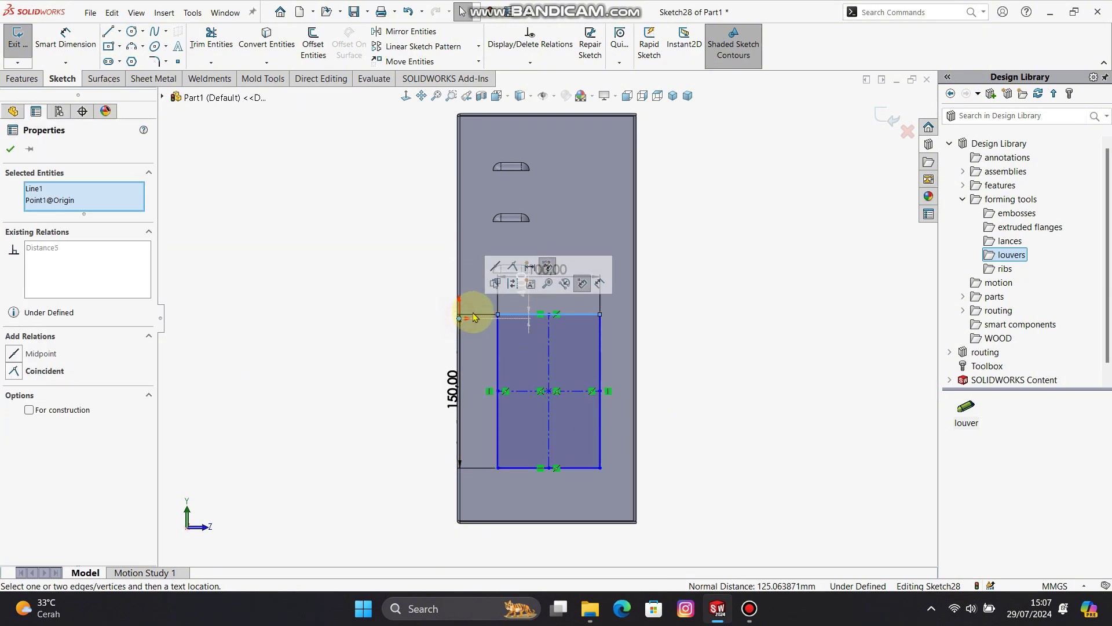
pyautogui.click(511, 266)
pyautogui.click(737, 410)
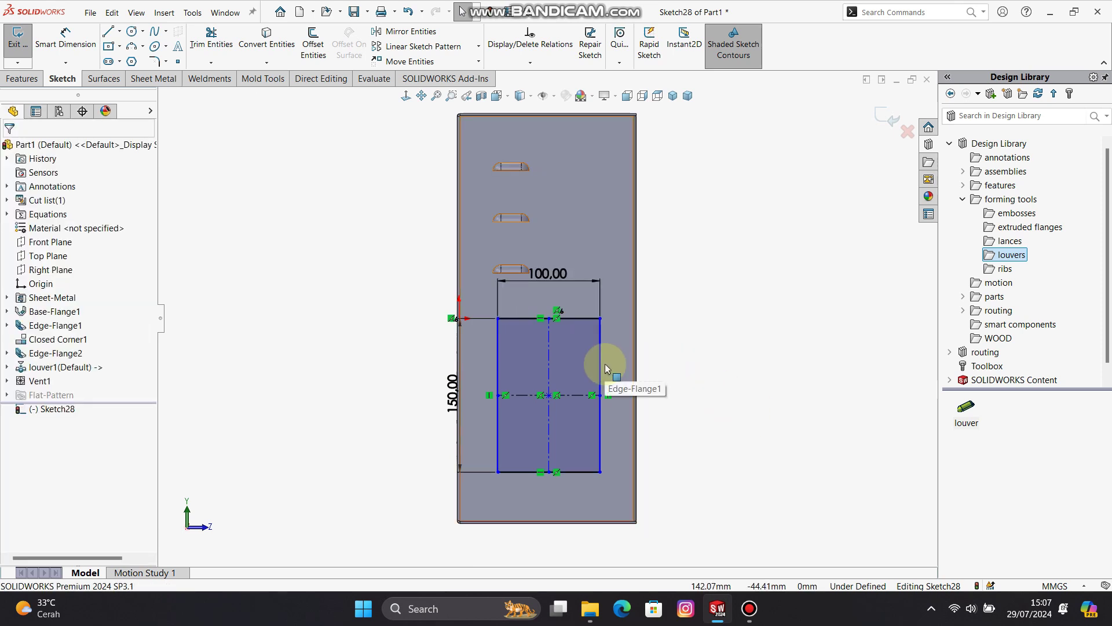
# Dimension the distance between the rectangle's side edge and the wall's nearby vertical edge as 50 mm
pyautogui.moveTo(722, 364); pyautogui.dragTo(727, 307, button='right')
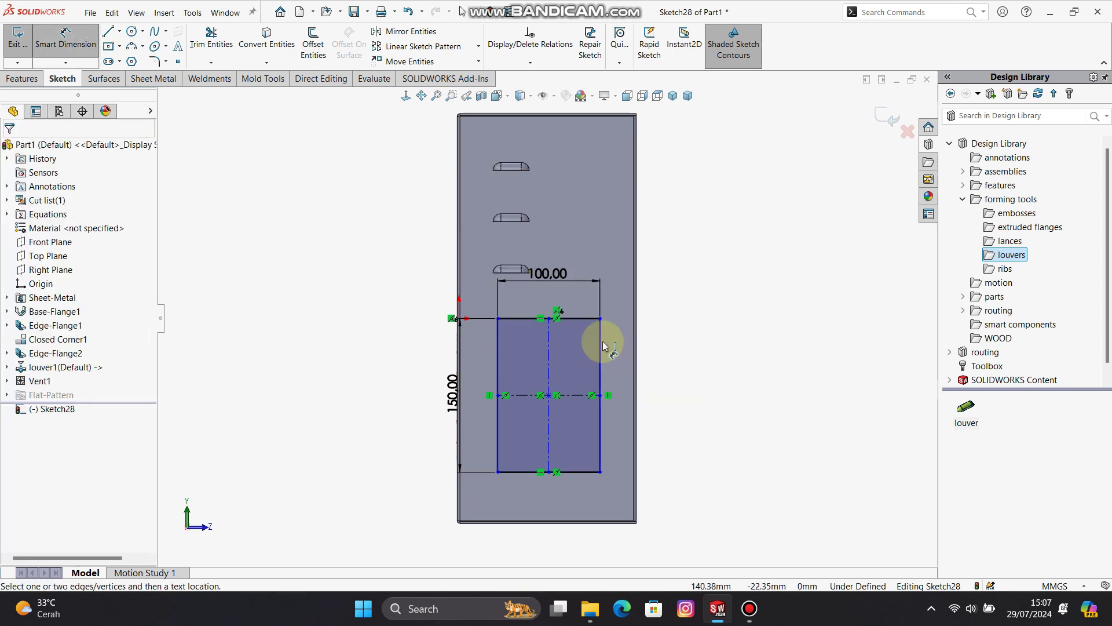
pyautogui.click(601, 341)
pyautogui.click(634, 335)
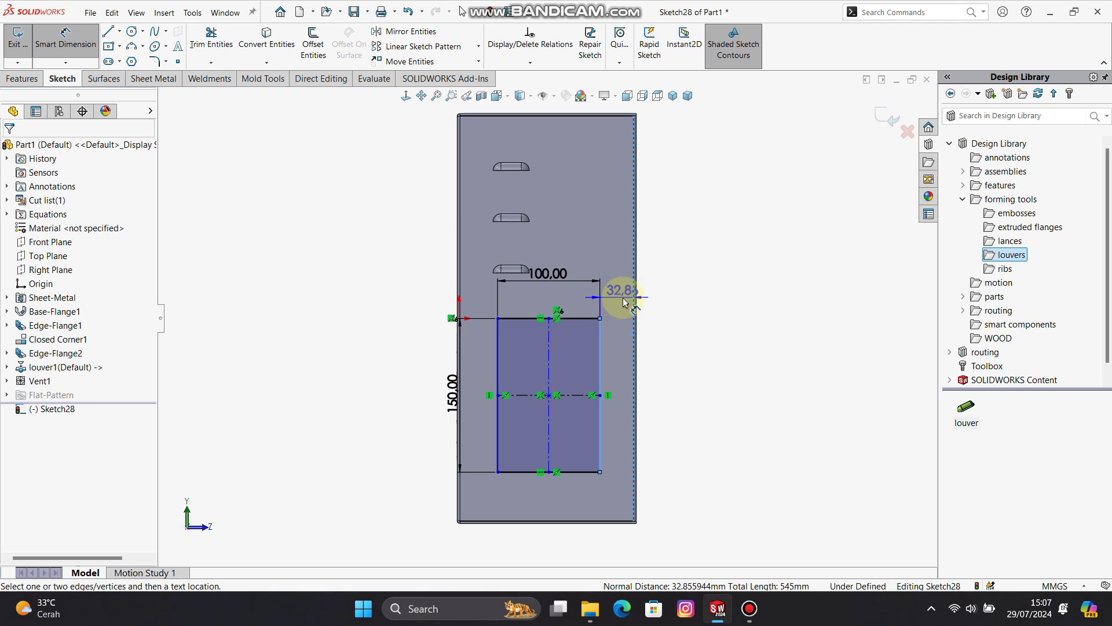
pyautogui.click(624, 302)
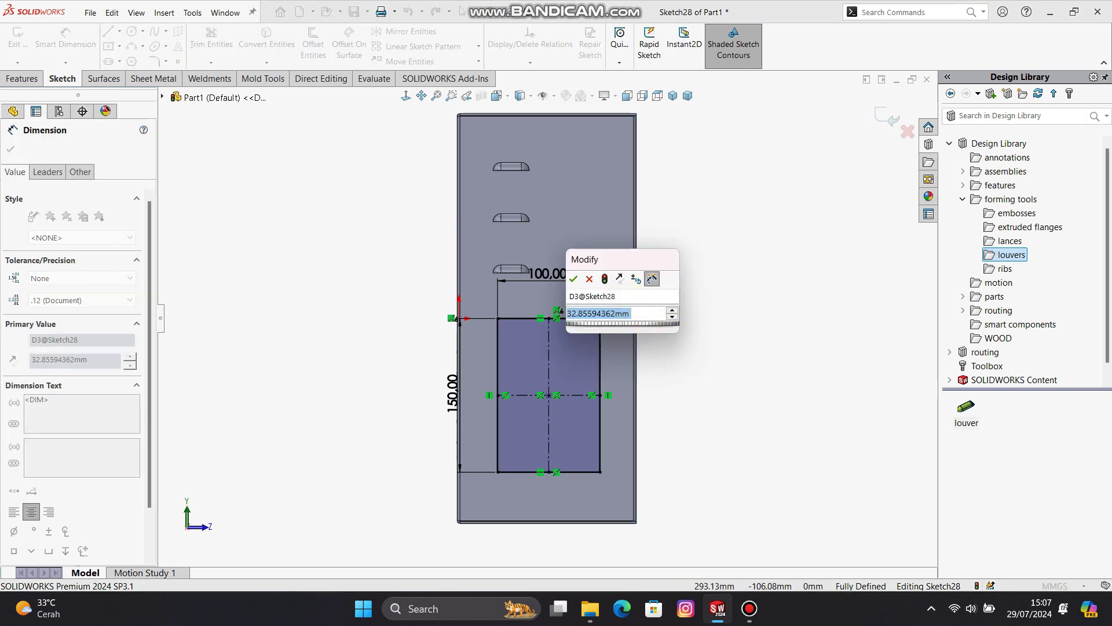
pyautogui.write('50')
pyautogui.press('Return')
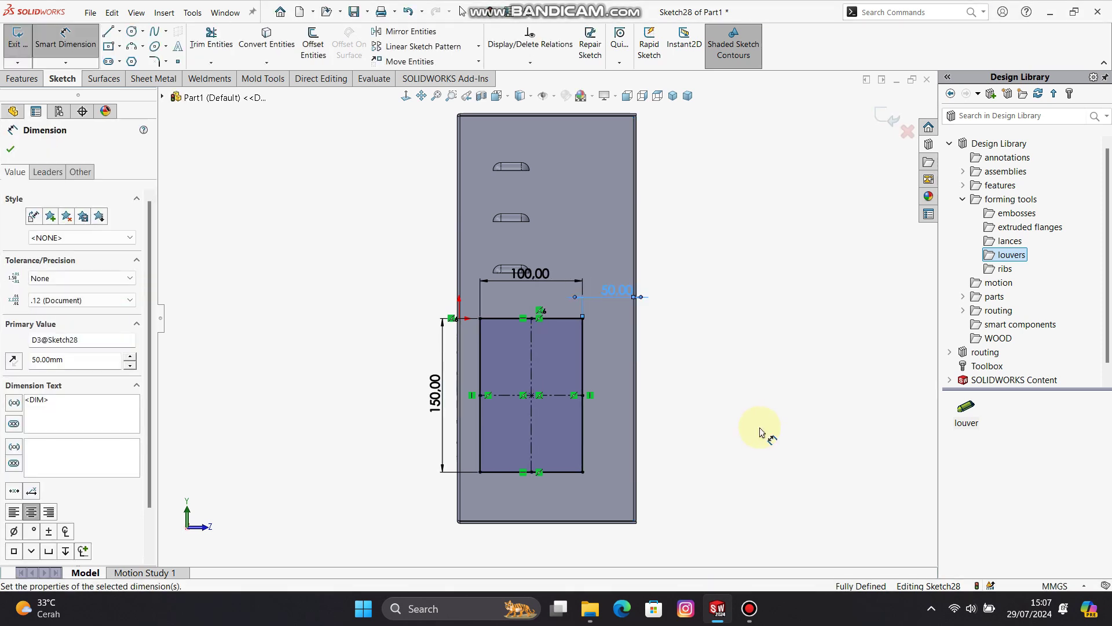
pyautogui.click(695, 362)
# Create a linear sketch pattern of the rectangle's vertical edge across its width with 10 instances spaced 10 mm apart
pyautogui.scroll(-3, 655, 335)
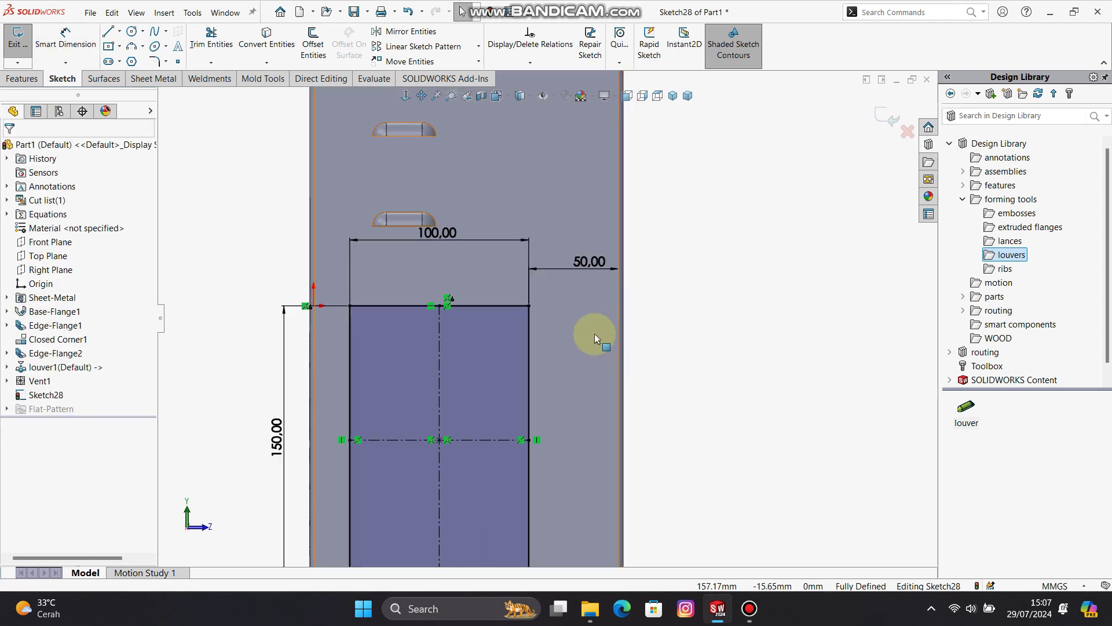
pyautogui.click(107, 33)
pyautogui.press('Escape')
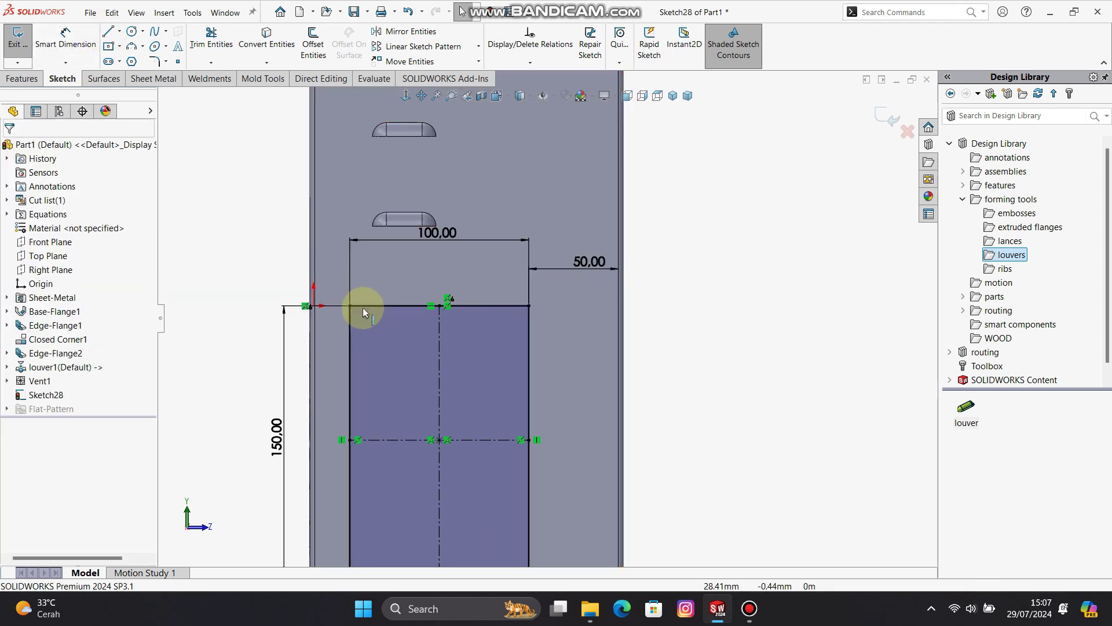
pyautogui.click(351, 315)
pyautogui.click(452, 51)
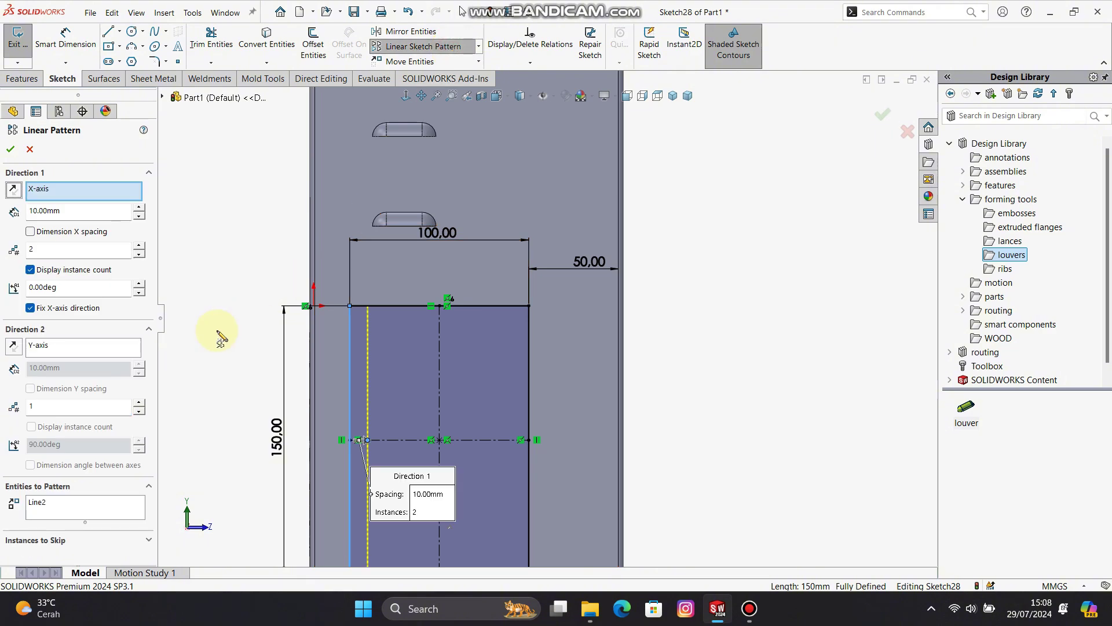
pyautogui.click(139, 246)
pyautogui.click(139, 245)
pyautogui.click(139, 246)
pyautogui.click(139, 246)
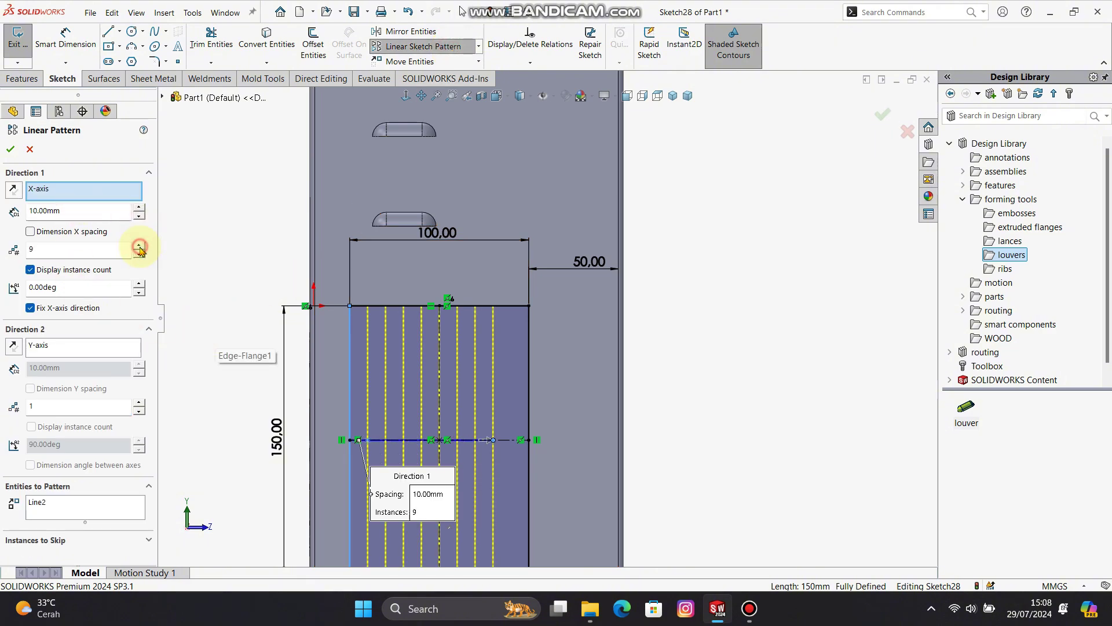
pyautogui.click(9, 150)
# Pattern the rectangle's upper edge linearly downward along the Y-axis with 15 instances spaced 10 mm apart
pyautogui.click(371, 305)
pyautogui.click(448, 51)
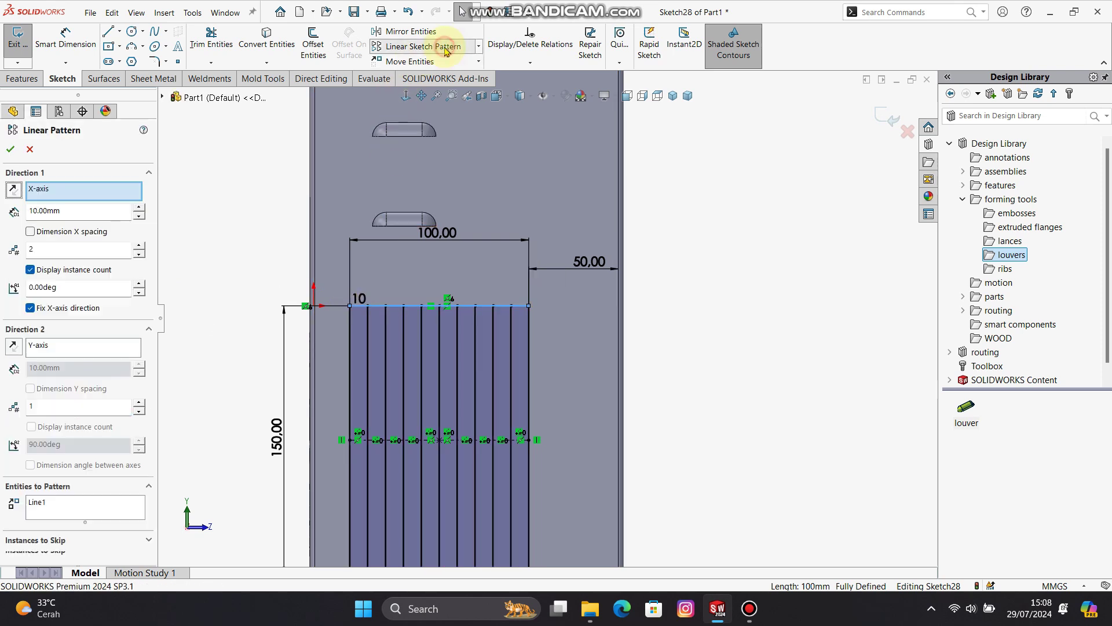
pyautogui.click(139, 255)
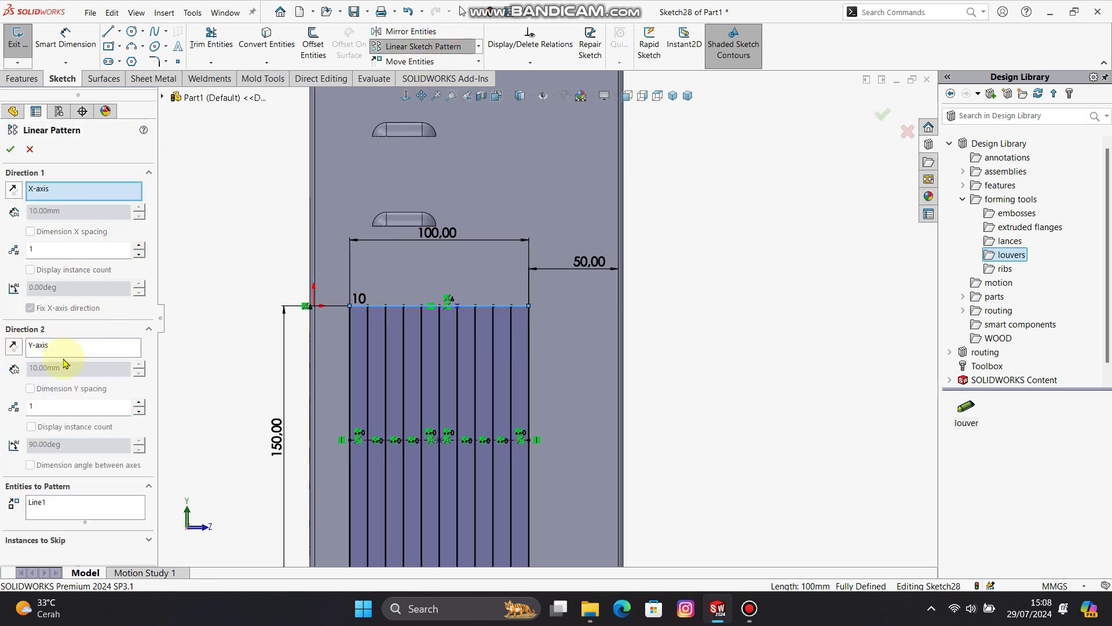
pyautogui.click(139, 404)
pyautogui.click(15, 347)
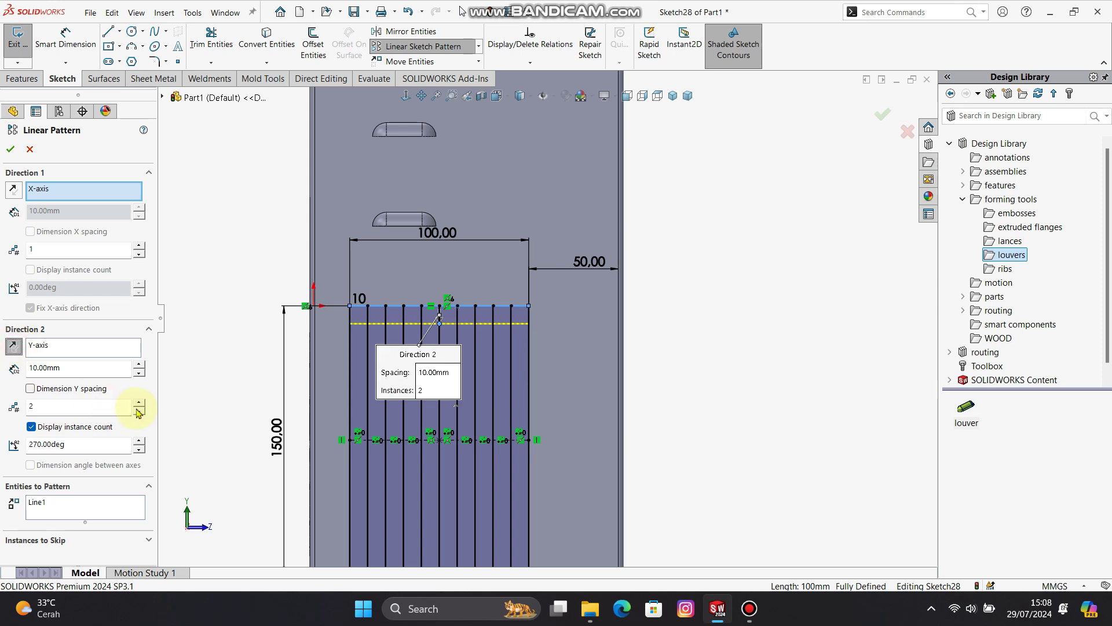
pyautogui.scroll(2, 384, 478)
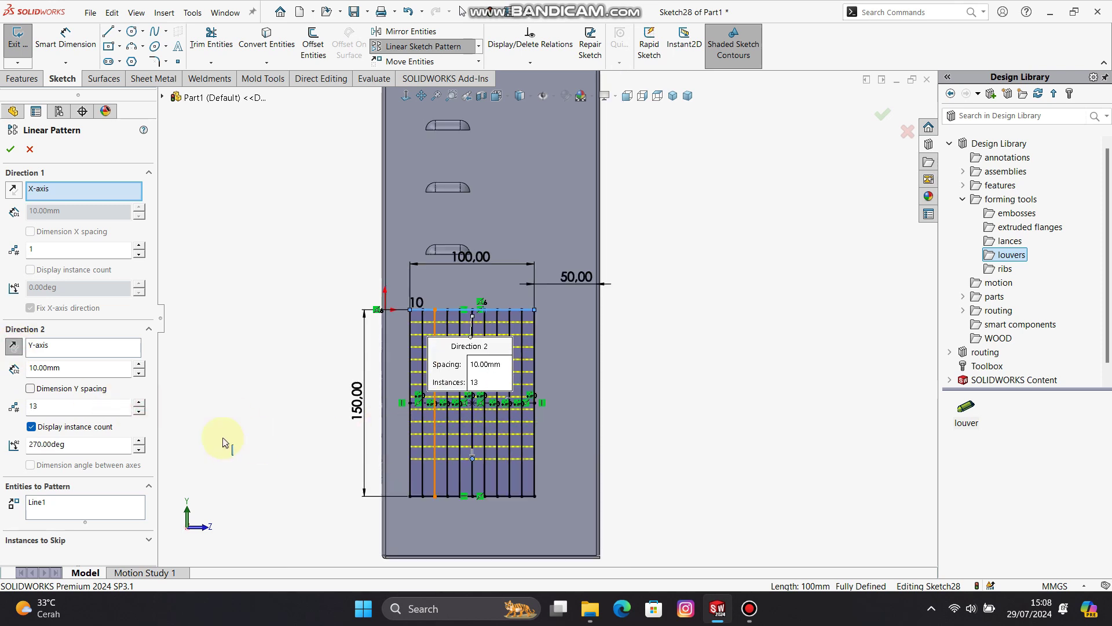
pyautogui.click(10, 149)
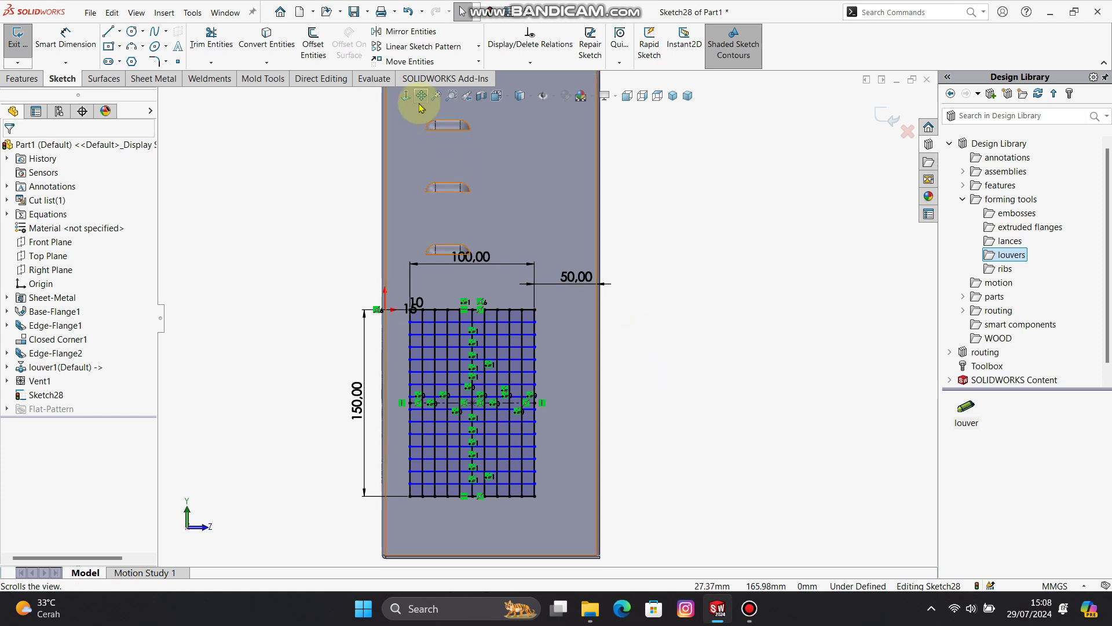
# Start a vent with the rectangle's four outer edges as its boundary and a fillet radius of 0.5 mm
pyautogui.click(154, 79)
pyautogui.click(498, 62)
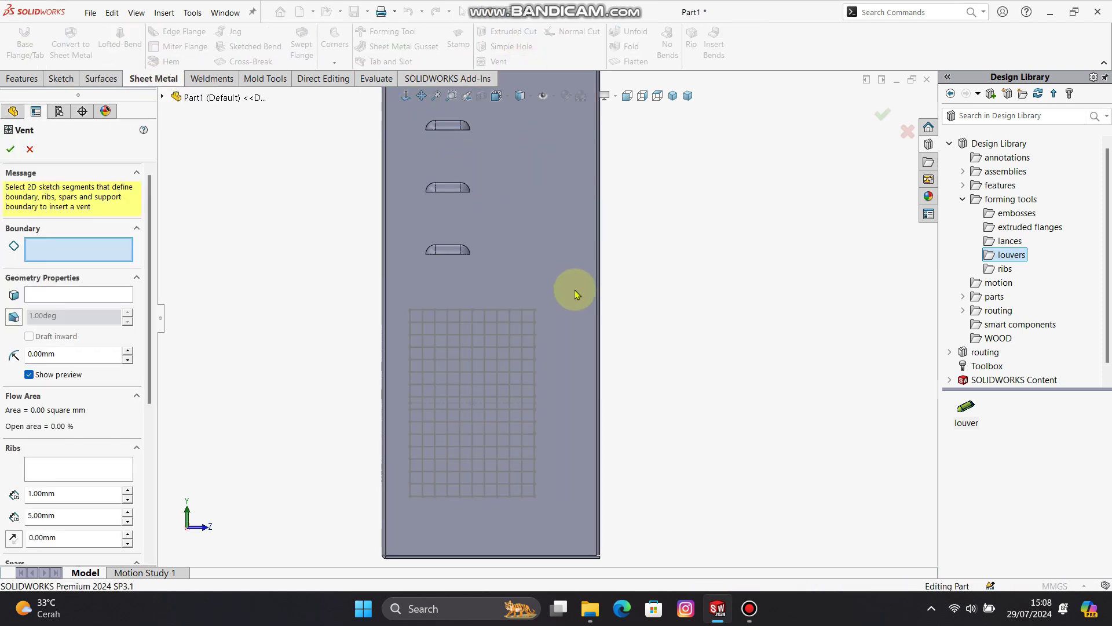
pyautogui.click(418, 311)
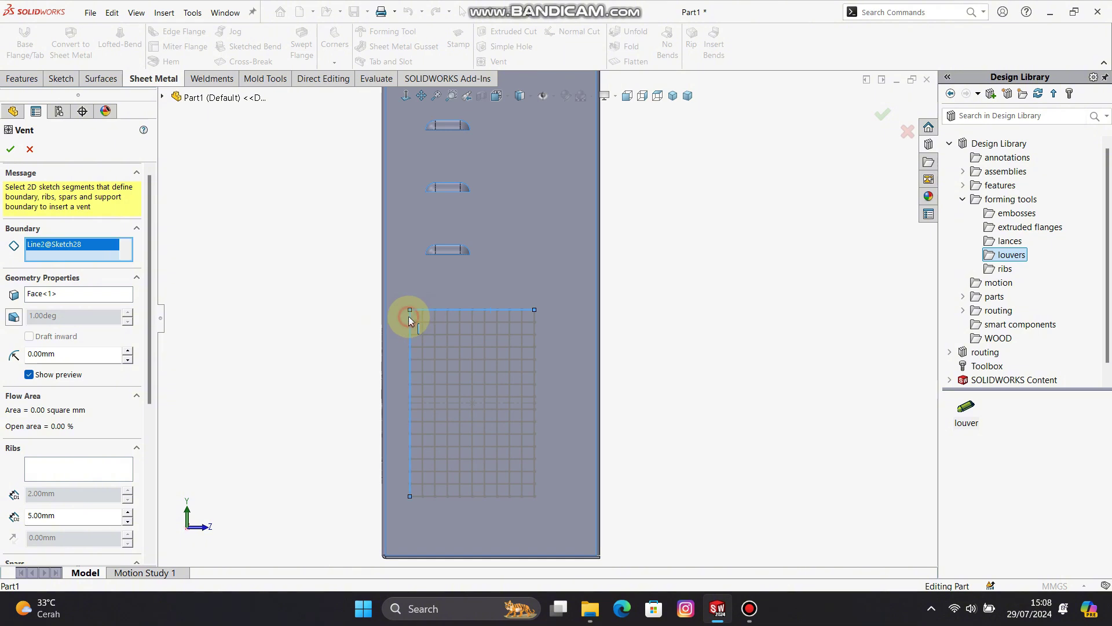
pyautogui.click(535, 428)
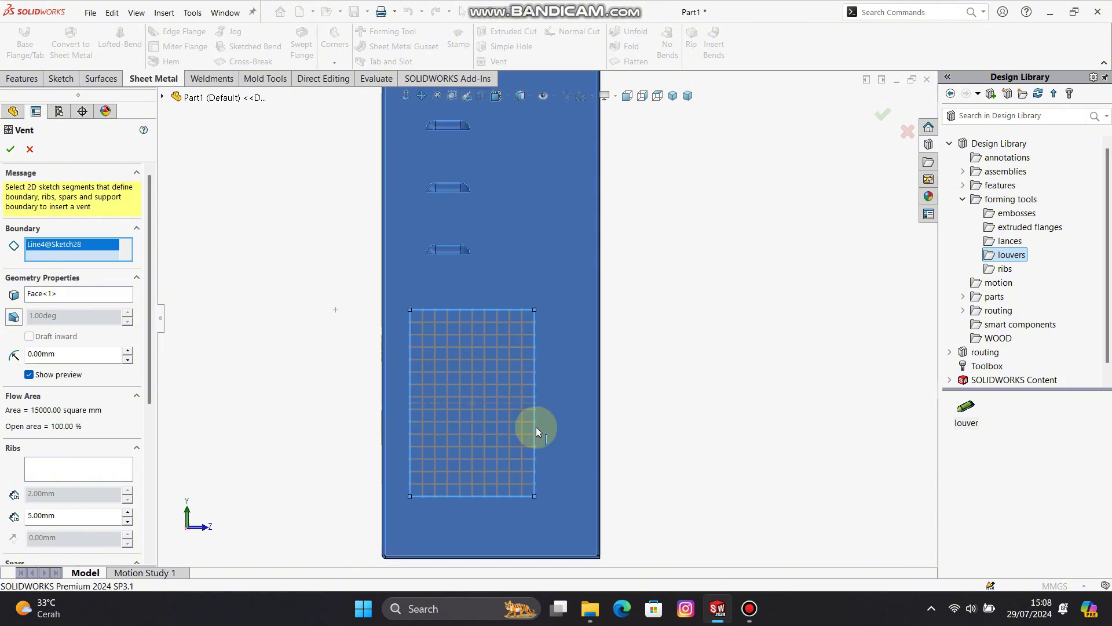
pyautogui.scroll(-1, 37, 335)
pyautogui.write('.')
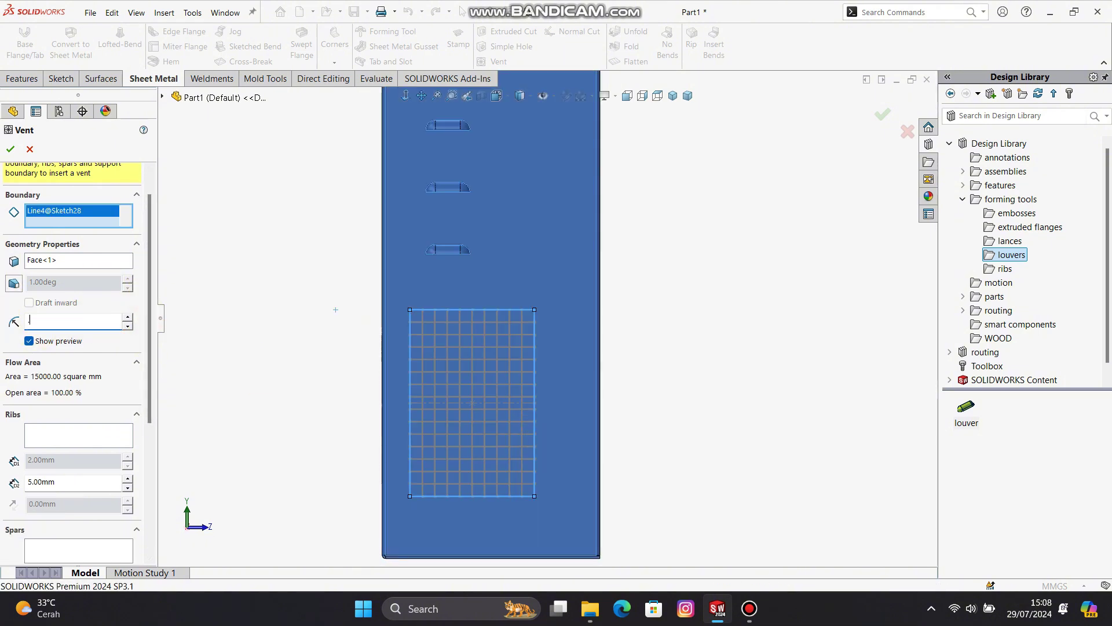
pyautogui.write('5')
pyautogui.press('Return')
# Add all the vertical grid lines inside the boundary as ribs of the vent
pyautogui.moveTo(149, 342); pyautogui.dragTo(152, 390)
pyautogui.click(118, 354)
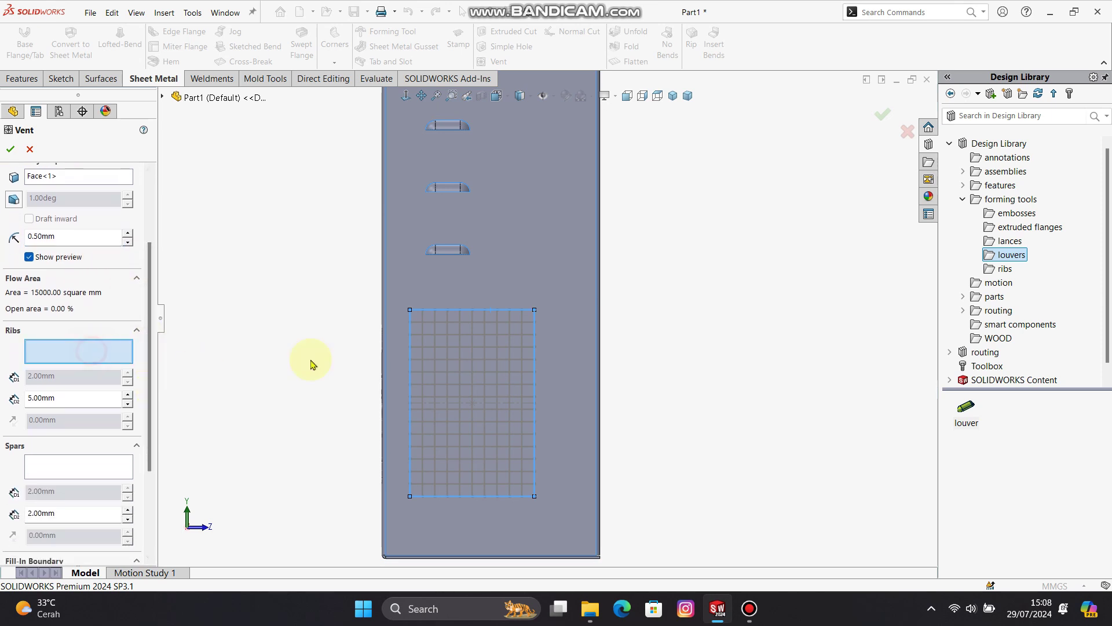
pyautogui.scroll(-5, 402, 316)
pyautogui.click(474, 311)
pyautogui.click(501, 311)
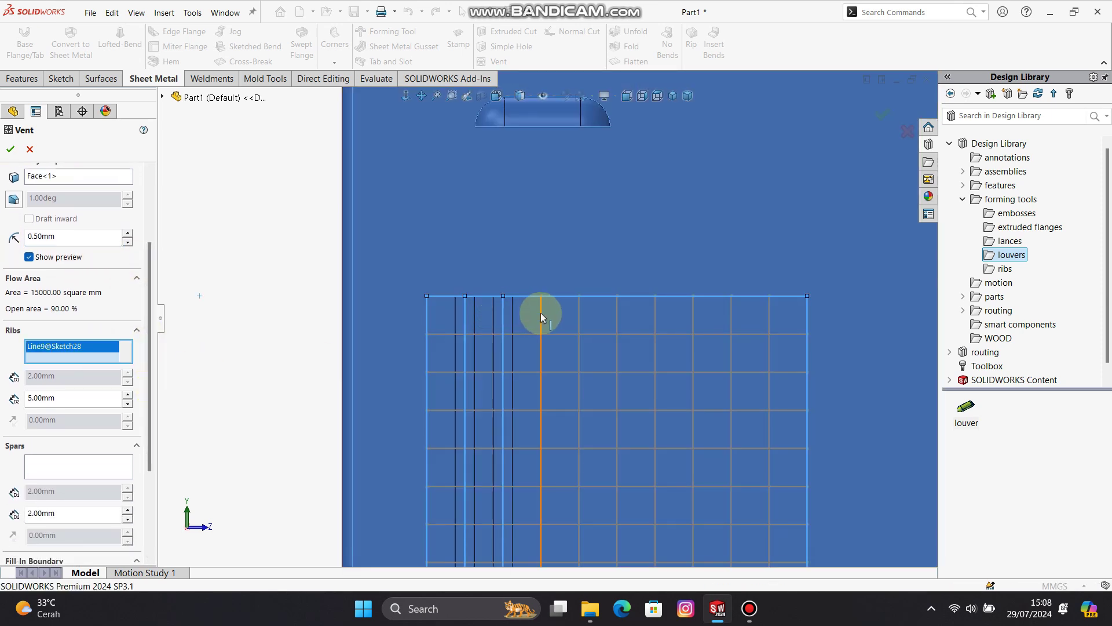
pyautogui.click(540, 312)
pyautogui.click(616, 315)
pyautogui.click(656, 313)
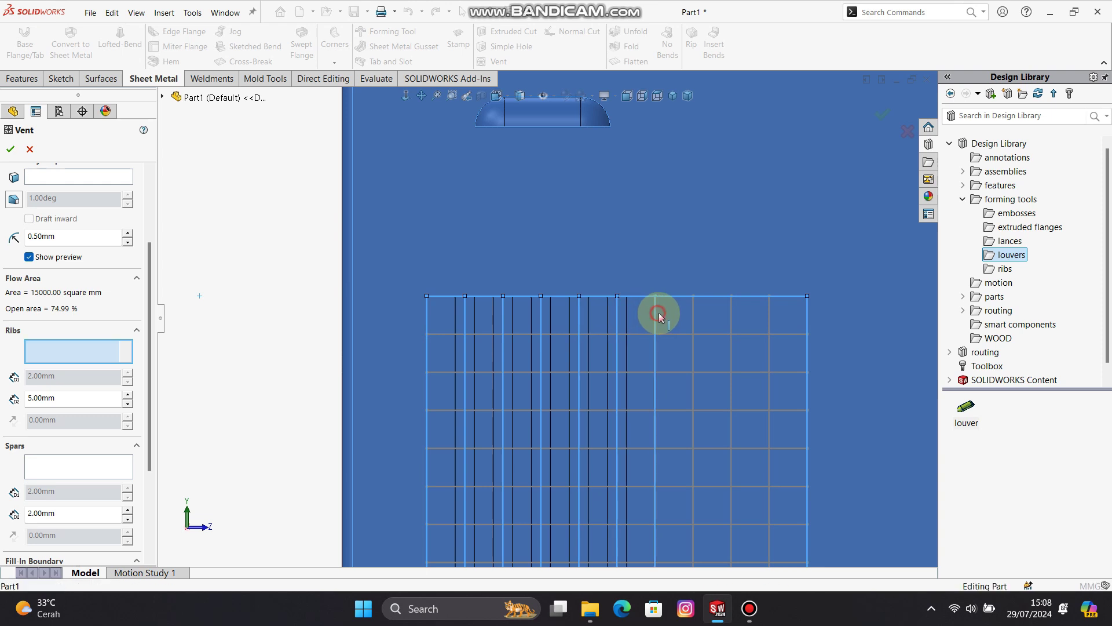
pyautogui.click(693, 312)
pyautogui.click(731, 315)
pyautogui.click(770, 316)
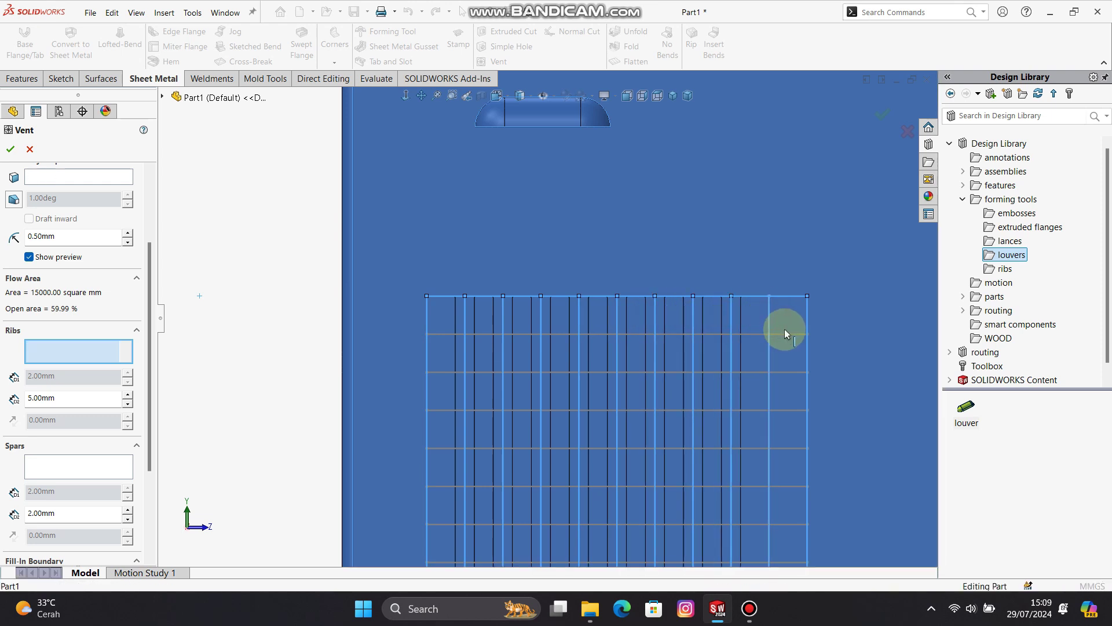
# Add all the horizontal grid lines inside the boundary as further ribs of the vent
pyautogui.click(786, 333)
pyautogui.click(792, 372)
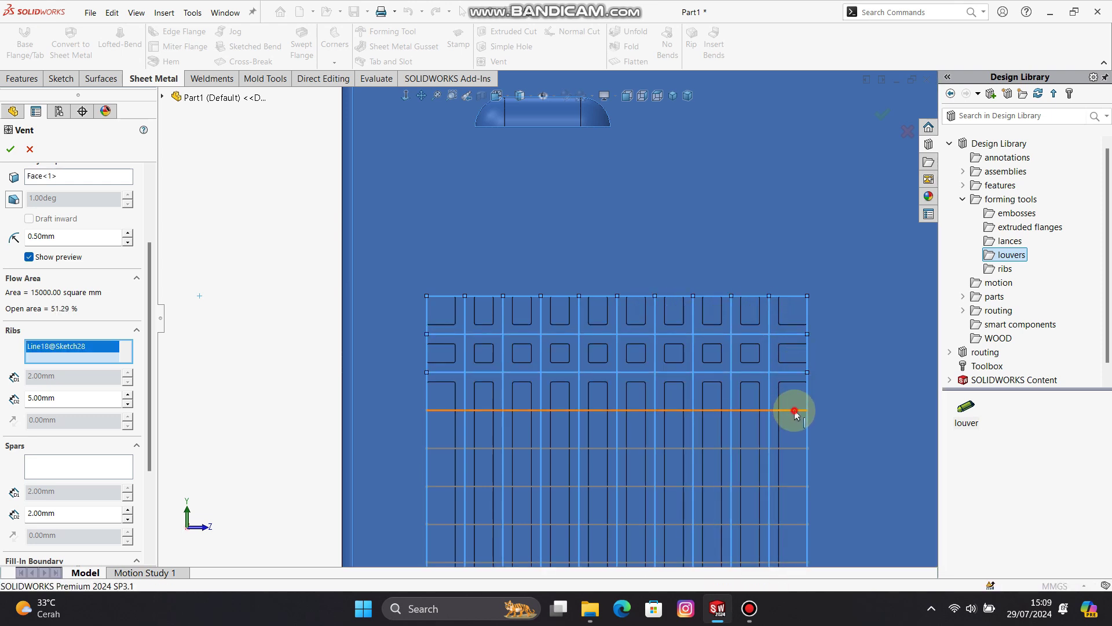
pyautogui.click(790, 410)
pyautogui.click(785, 447)
pyautogui.scroll(2, 753, 464)
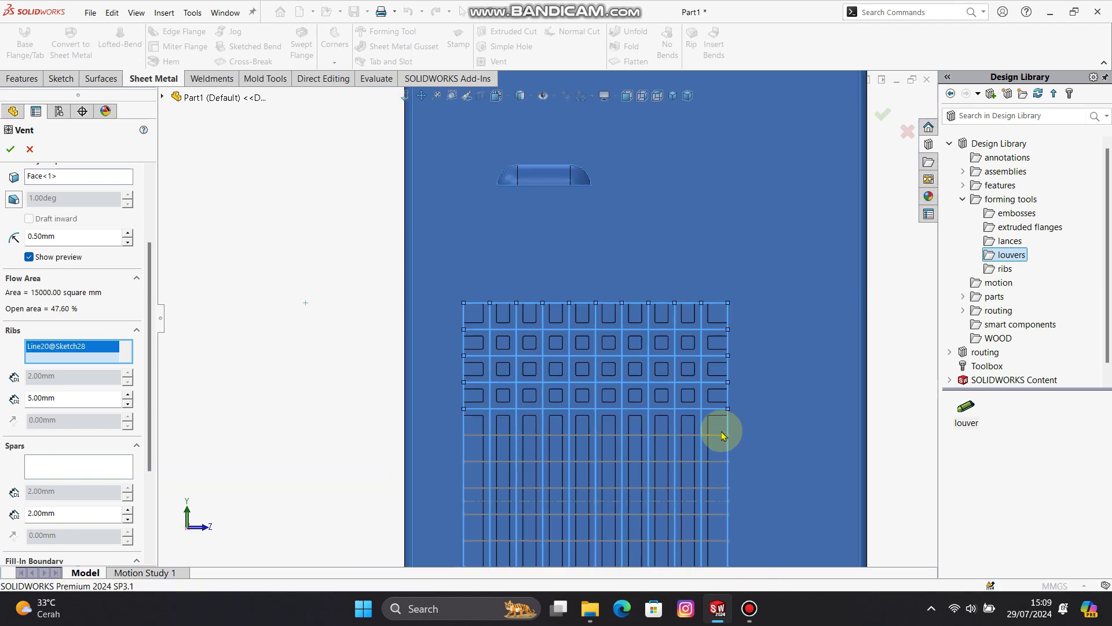
pyautogui.click(719, 434)
pyautogui.click(715, 485)
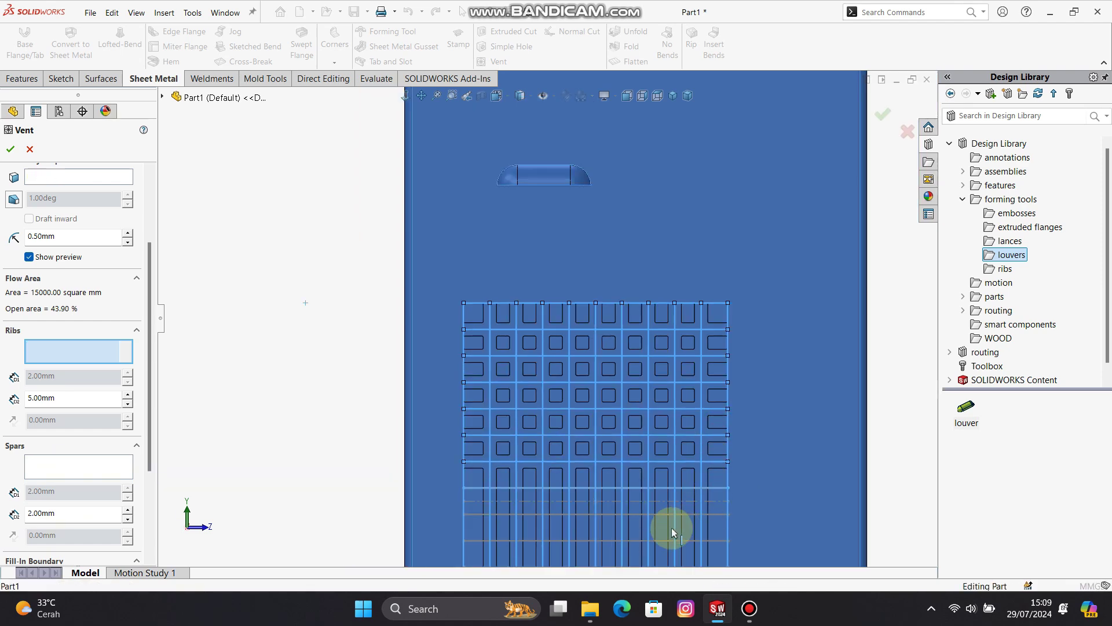
pyautogui.scroll(3, 661, 510)
pyautogui.scroll(-2, 580, 434)
pyautogui.scroll(-1, 565, 416)
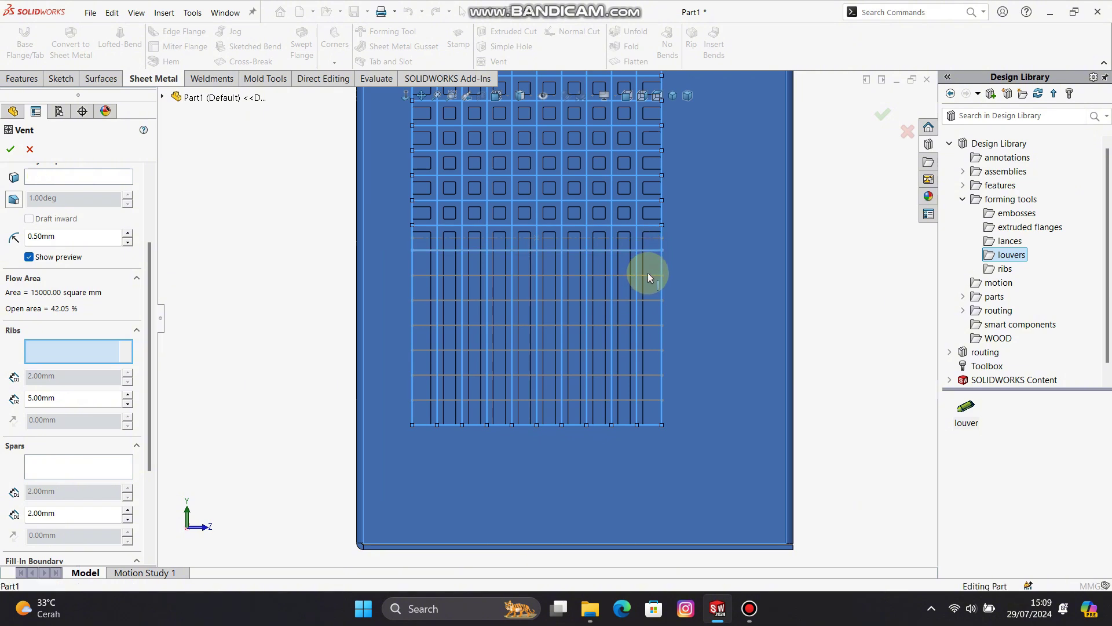
pyautogui.click(648, 274)
pyautogui.click(649, 302)
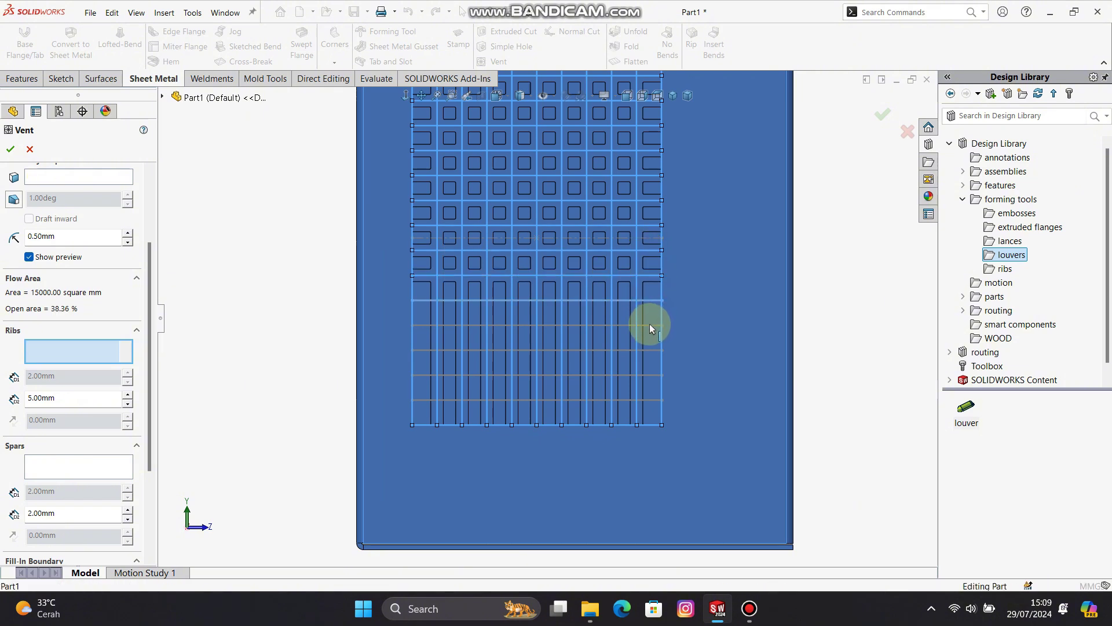
pyautogui.click(651, 350)
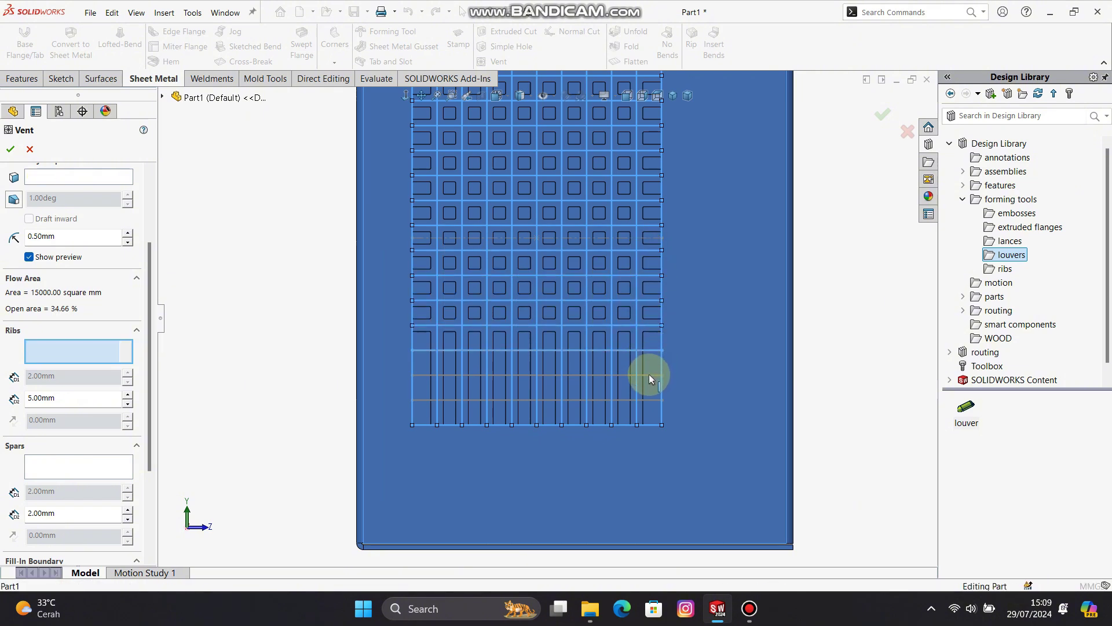
pyautogui.click(649, 375)
pyautogui.click(650, 398)
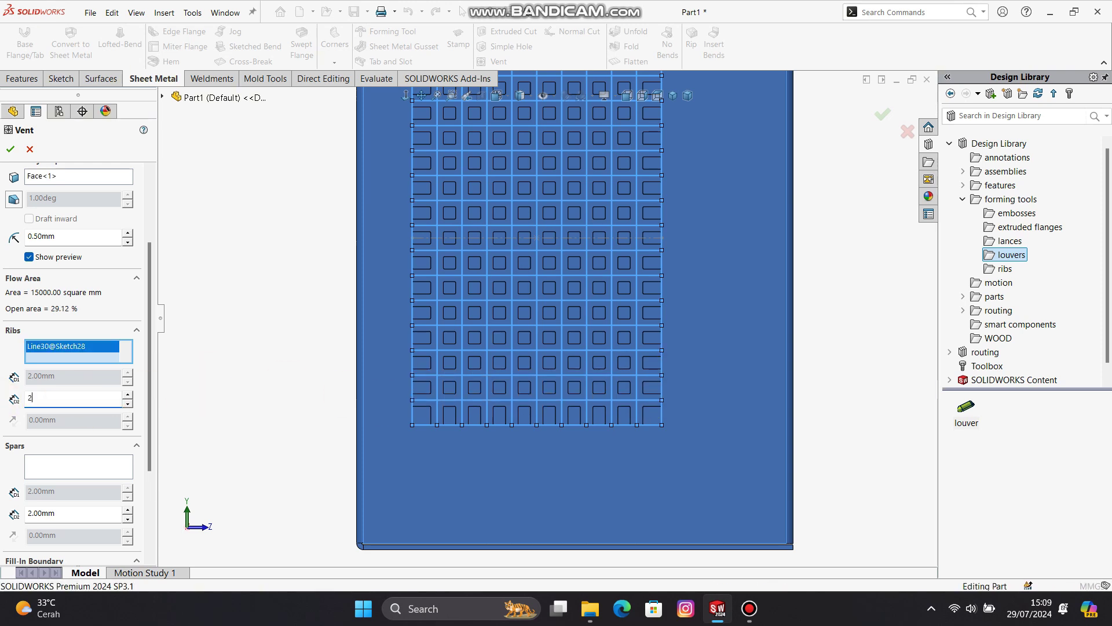
# Set the vent's rib width to 2 mm and create the vent
pyautogui.write('2')
pyautogui.press('Return')
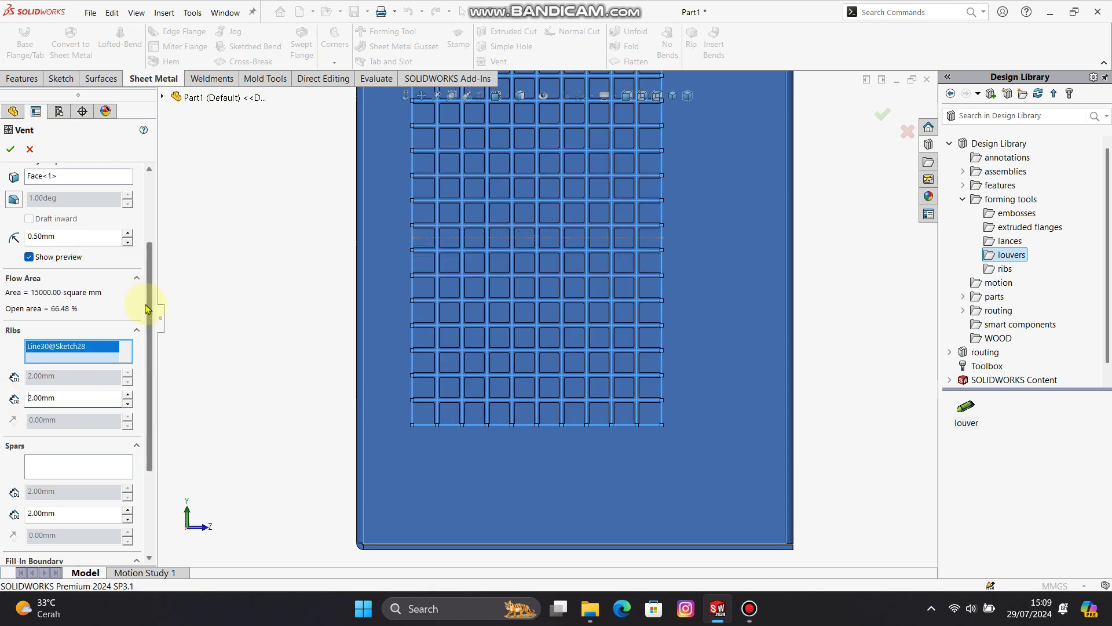
pyautogui.click(11, 150)
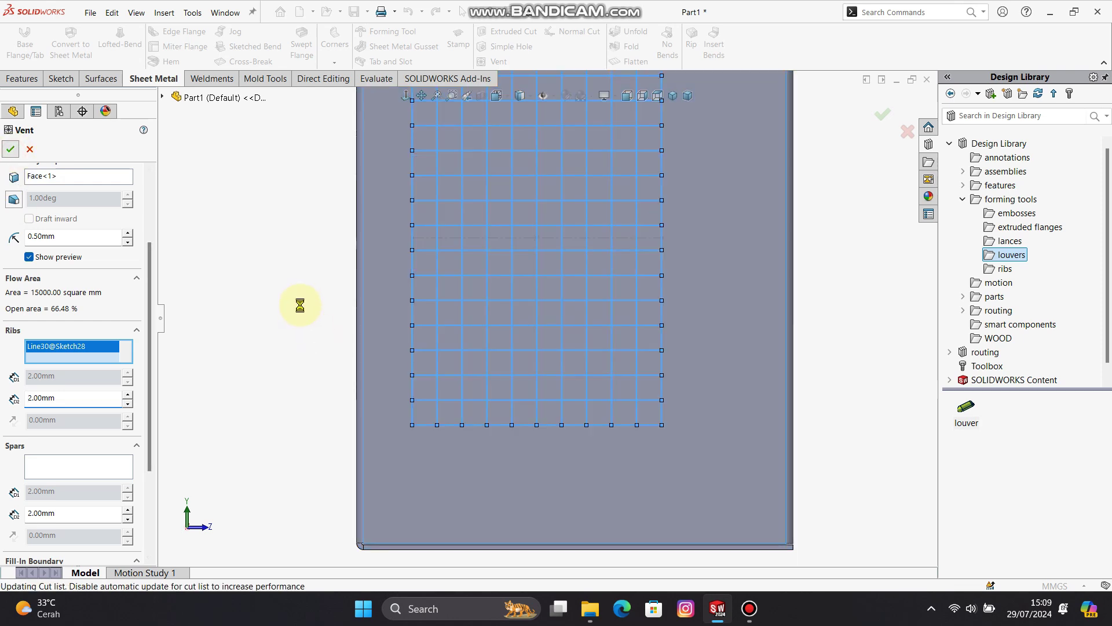
# Start a sketch on the outer face of the plain side wall opposite the louvers
pyautogui.scroll(-3, 377, 377)
pyautogui.press('space')
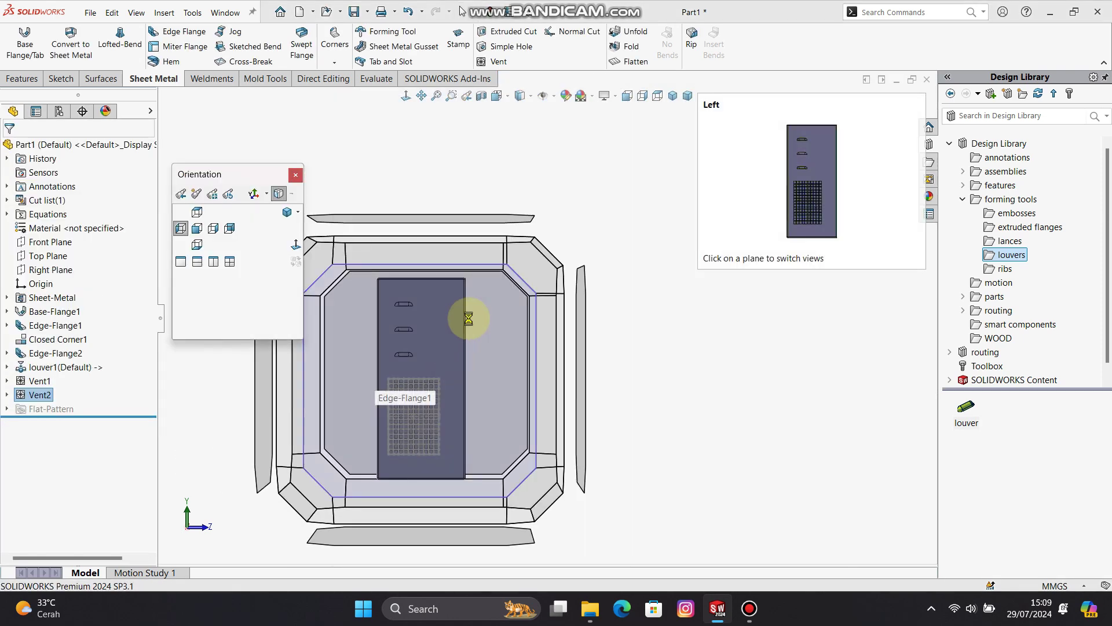
pyautogui.click(464, 316)
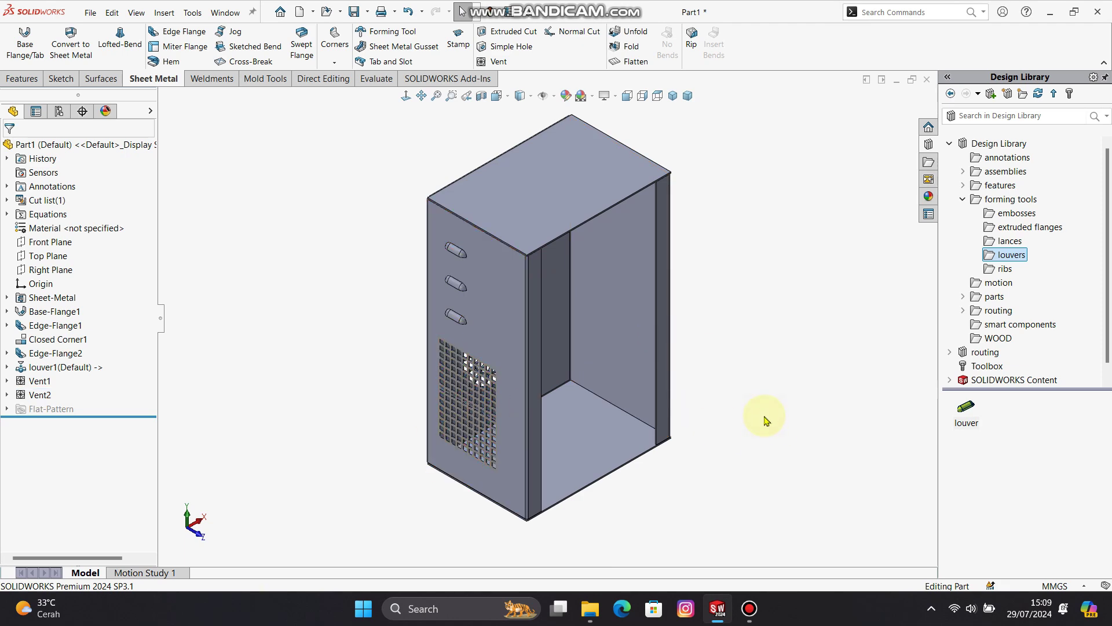
pyautogui.moveTo(776, 423)
pyautogui.mouseDown(button='middle')
pyautogui.moveTo(683, 392)
pyautogui.moveTo(514, 437)
pyautogui.mouseUp(button='middle')
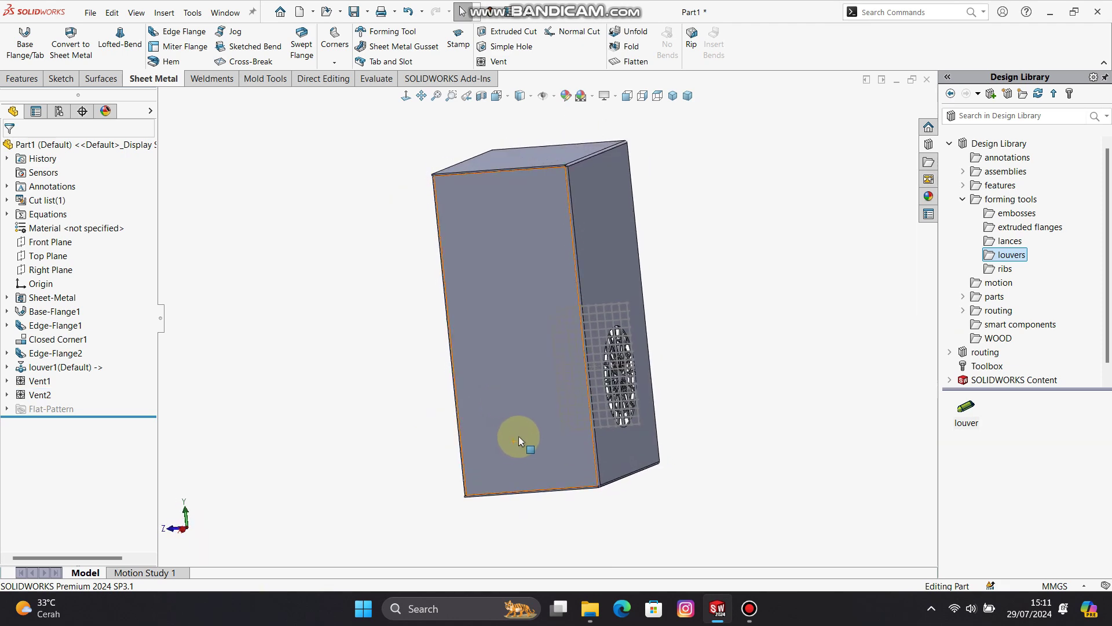
pyautogui.click(551, 397)
pyautogui.click(569, 374)
# Sketch a corner rectangle about 217 mm high over the lower half of the side wall
pyautogui.click(119, 46)
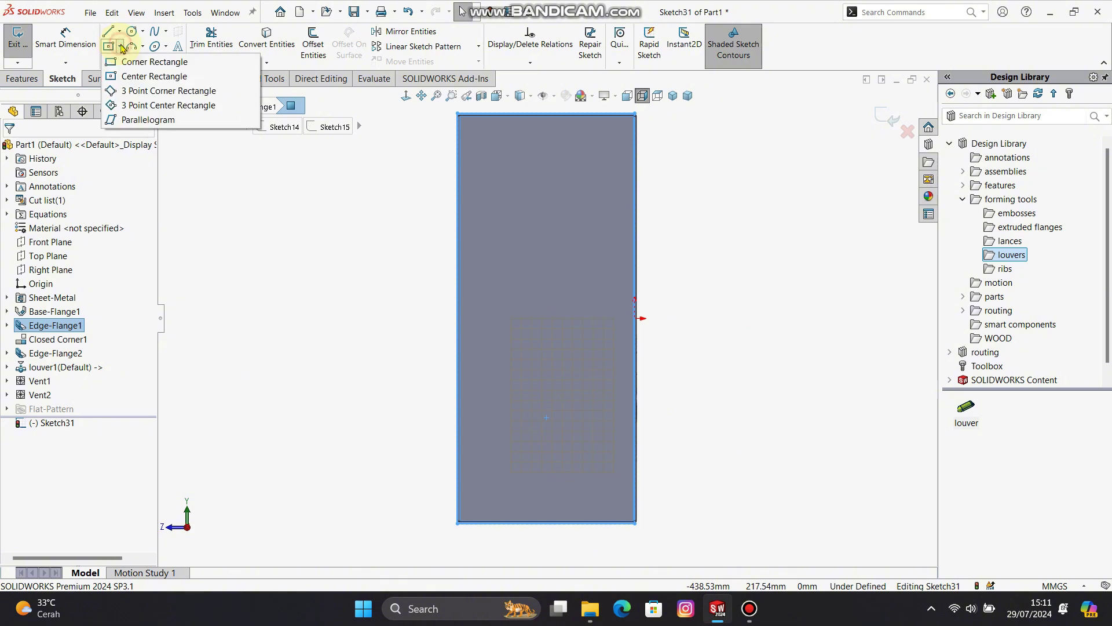
pyautogui.click(145, 59)
pyautogui.click(488, 282)
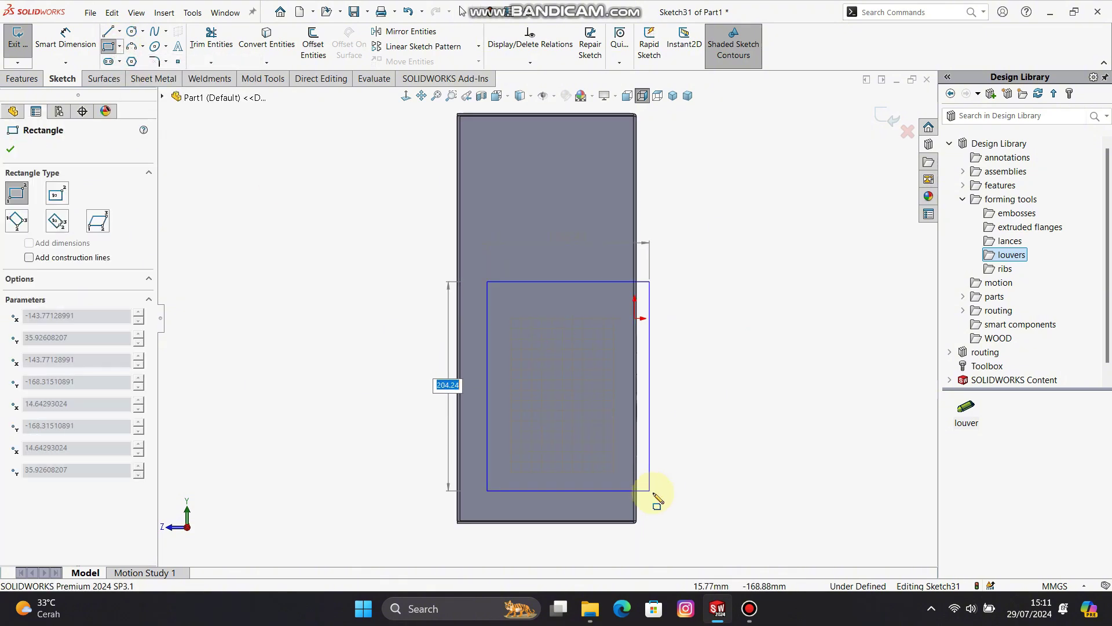
pyautogui.click(618, 503)
pyautogui.press('Escape')
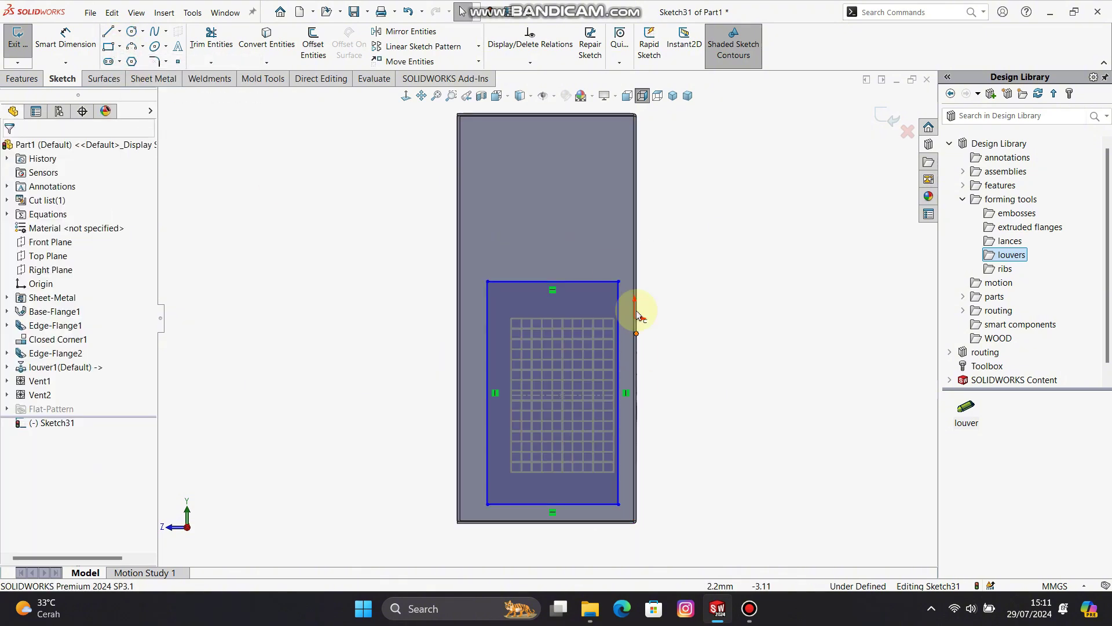
# Make the rectangle's top edge coincident with the origin
pyautogui.click(614, 282)
pyautogui.keyDown('ctrl'); pyautogui.click(635, 318); pyautogui.keyUp('ctrl')
pyautogui.click(686, 268)
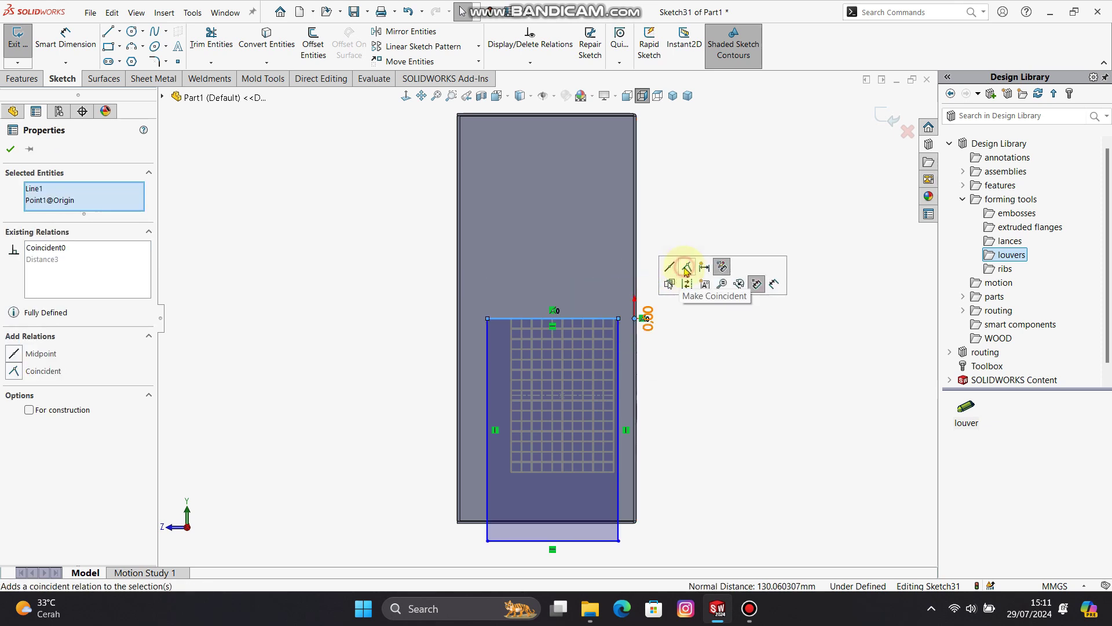
pyautogui.click(706, 433)
# Dimension the rectangle's left side at 180 mm
pyautogui.moveTo(706, 433); pyautogui.dragTo(708, 373, button='right')
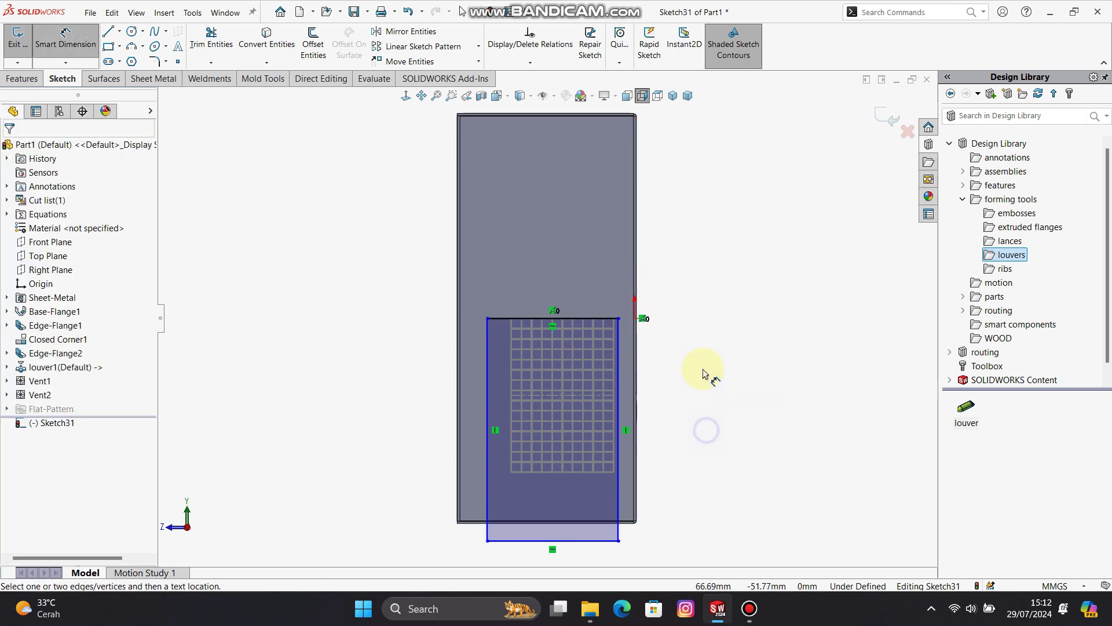
pyautogui.click(487, 370)
pyautogui.click(407, 384)
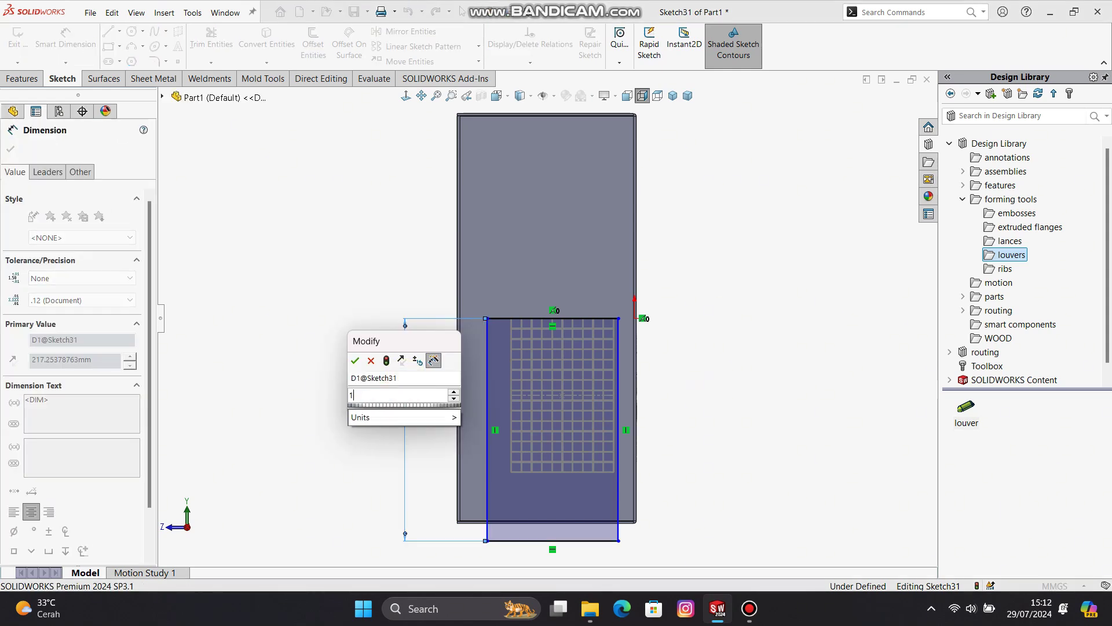
pyautogui.write('180')
pyautogui.press('Return')
# Remove the top edge's horizontal relation, raise its left corner to slope it, and dimension the sloped edge at 120 mm
pyautogui.click(595, 356)
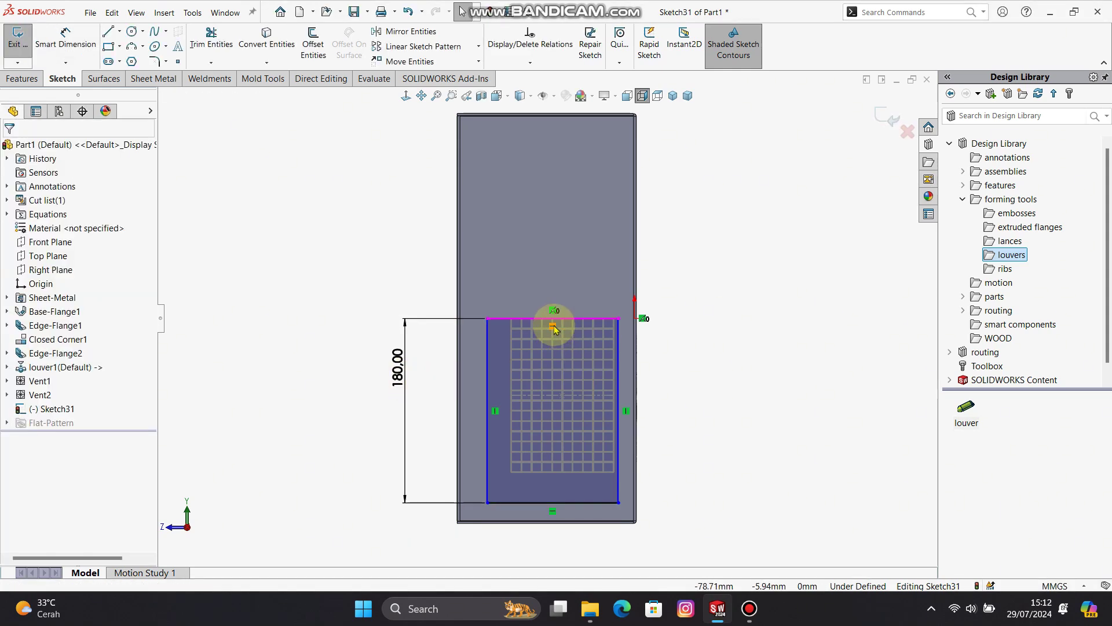
pyautogui.moveTo(489, 318); pyautogui.dragTo(489, 289)
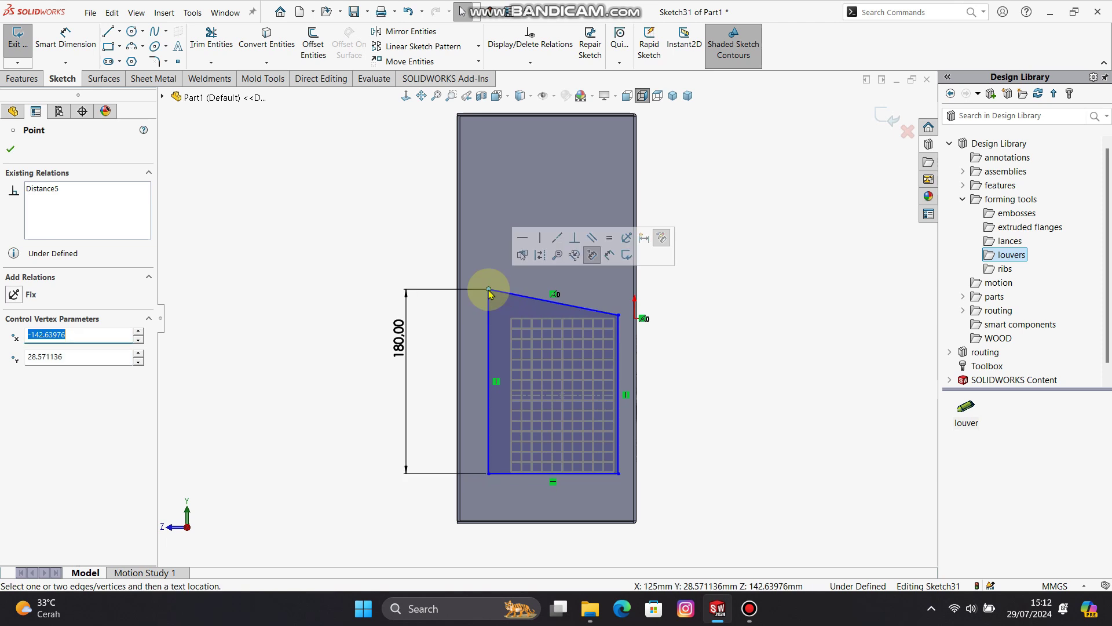
pyautogui.moveTo(698, 326); pyautogui.dragTo(697, 301, button='right')
pyautogui.click(561, 304)
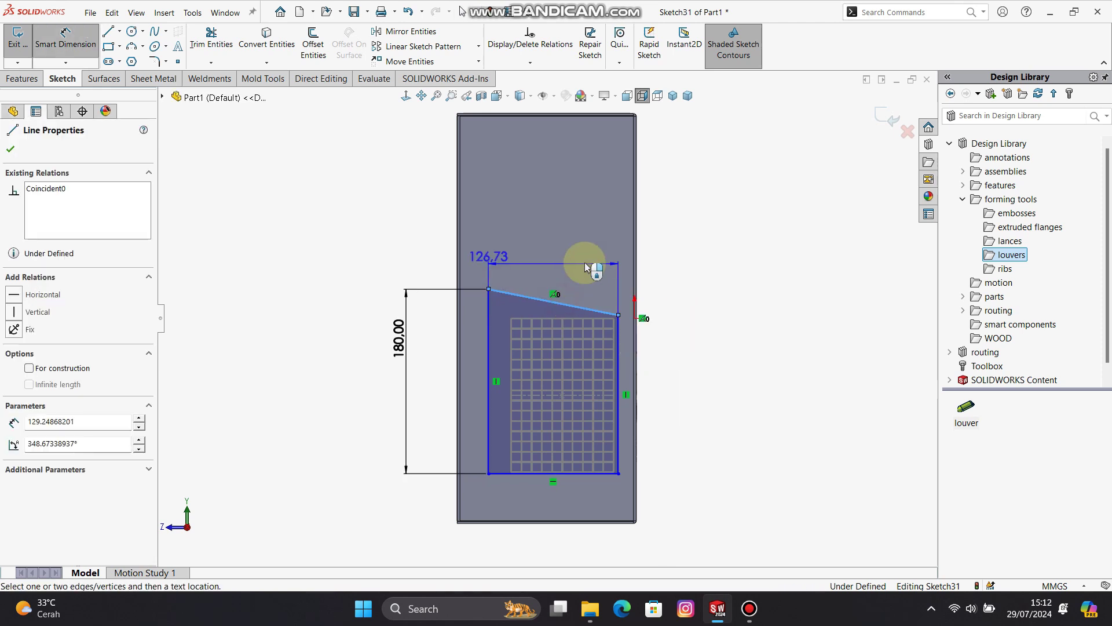
pyautogui.click(639, 252)
pyautogui.write('120')
pyautogui.press('Return')
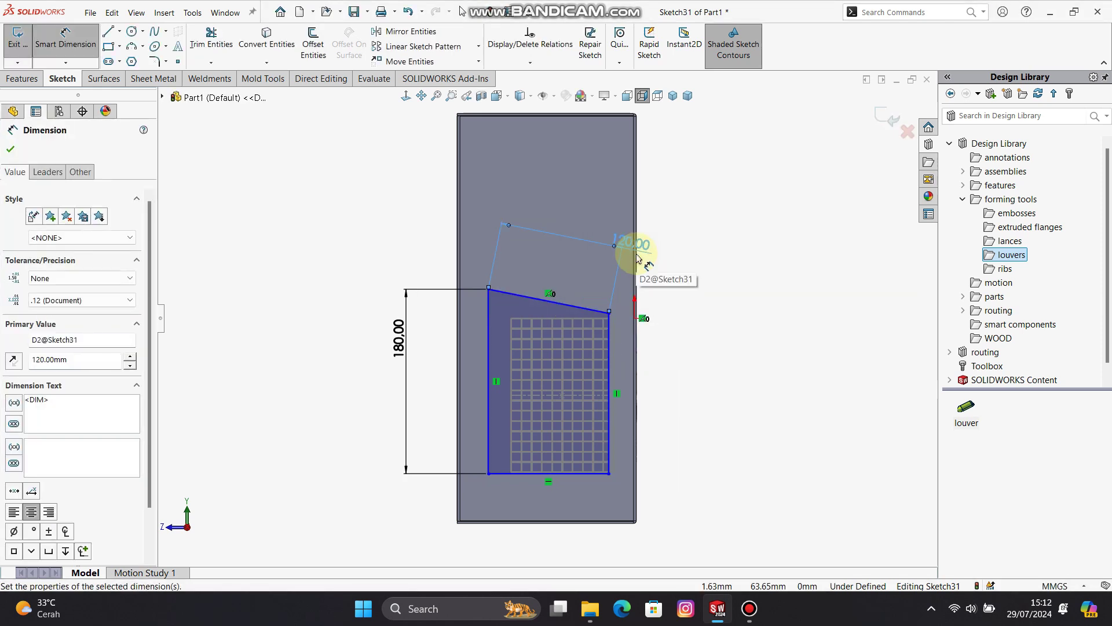
# Set the distance between the profile's right side and the wall's adjacent vertical edge to 20 mm
pyautogui.click(609, 324)
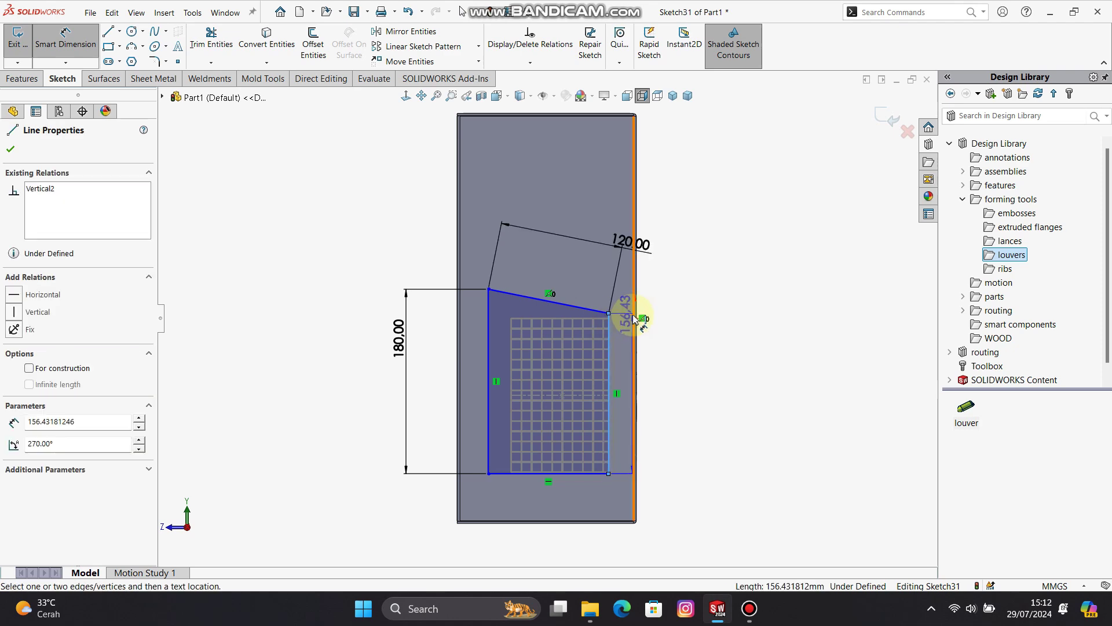
pyautogui.click(635, 319)
pyautogui.click(626, 334)
pyautogui.write('20')
pyautogui.press('Return')
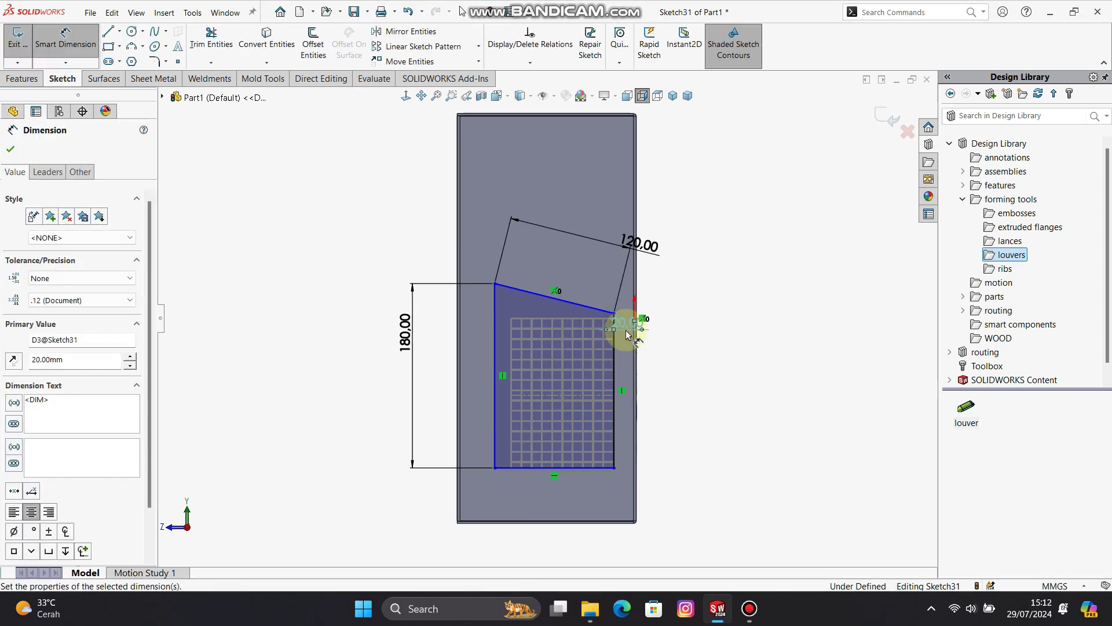
pyautogui.press('Escape')
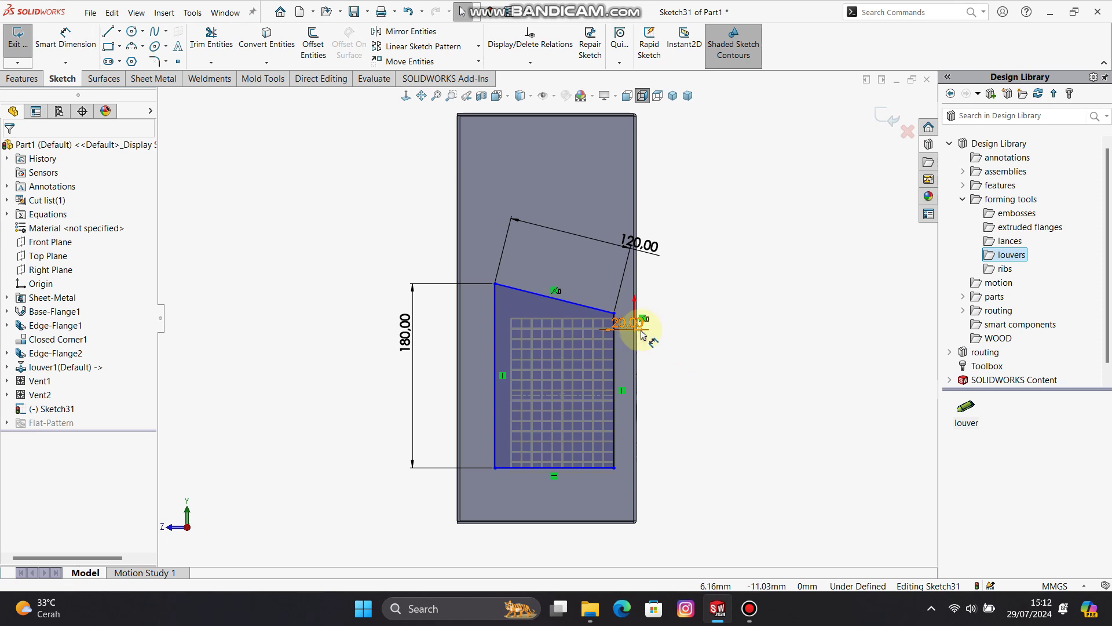
# Dimension the angle between the profile's left side and the sloped top edge at 80 degrees
pyautogui.scroll(-3, 615, 325)
pyautogui.moveTo(613, 303)
pyautogui.mouseDown()
pyautogui.moveTo(616, 314)
pyautogui.moveTo(613, 304)
pyautogui.mouseUp()
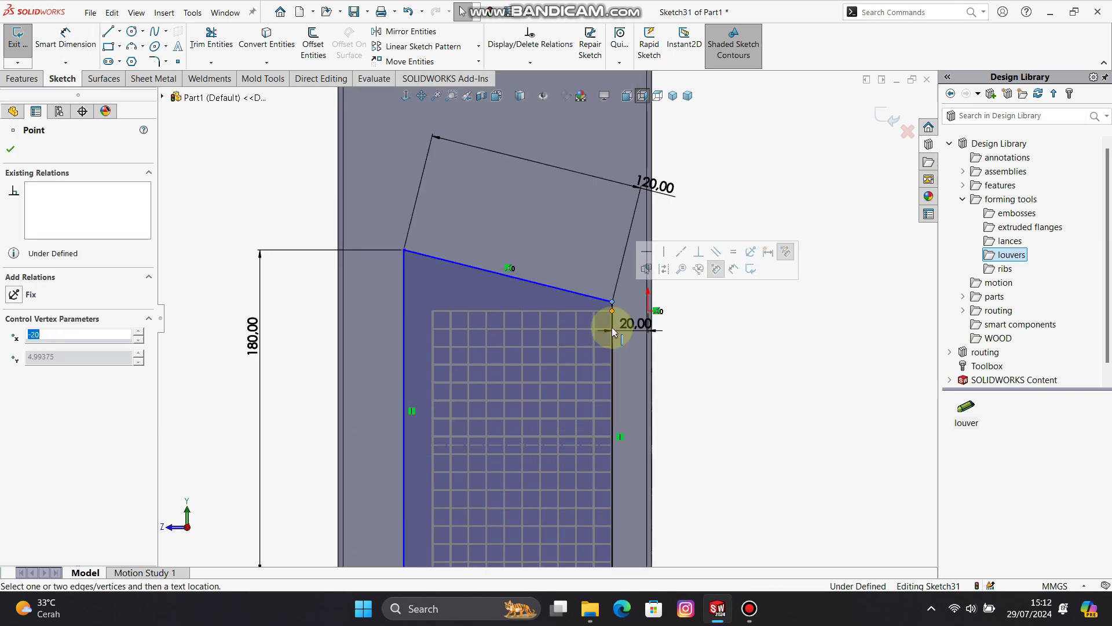
pyautogui.scroll(5, 735, 381)
pyautogui.scroll(-1, 591, 455)
pyautogui.moveTo(470, 408); pyautogui.dragTo(472, 420)
pyautogui.moveTo(708, 278); pyautogui.dragTo(708, 223, button='right')
pyautogui.click(470, 278)
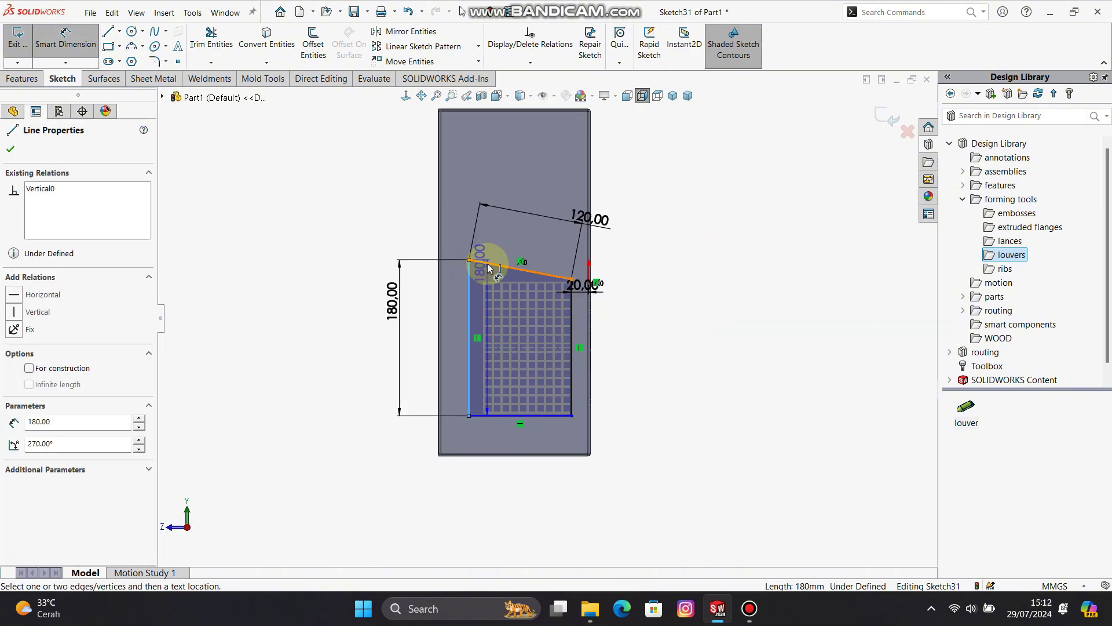
pyautogui.click(486, 264)
pyautogui.click(486, 278)
pyautogui.write('80.00deg')
pyautogui.press('Return')
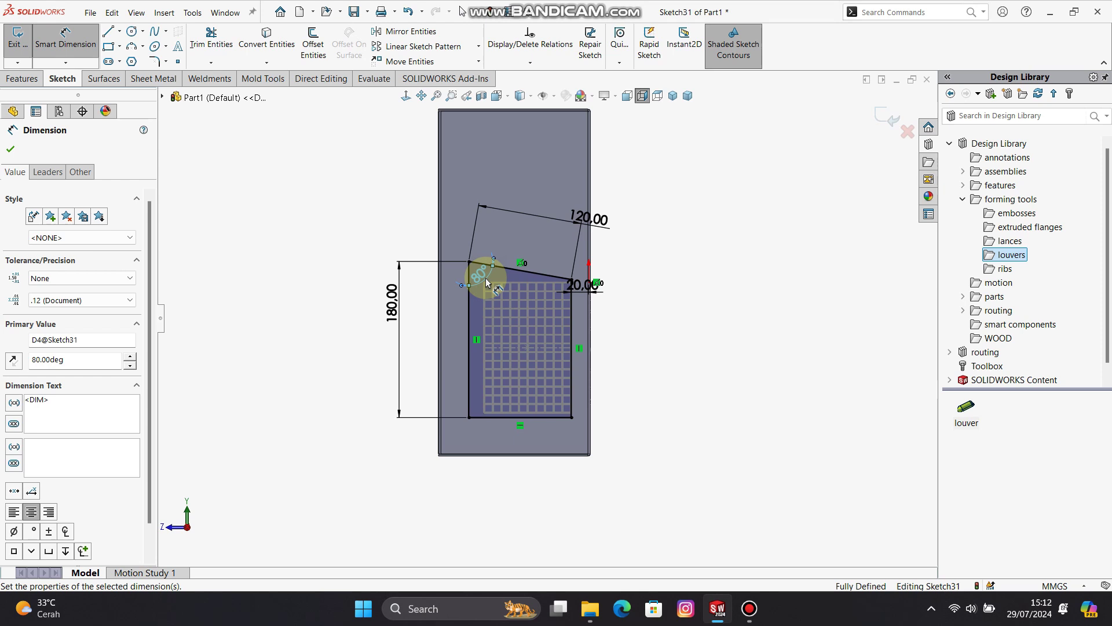
pyautogui.press('Escape')
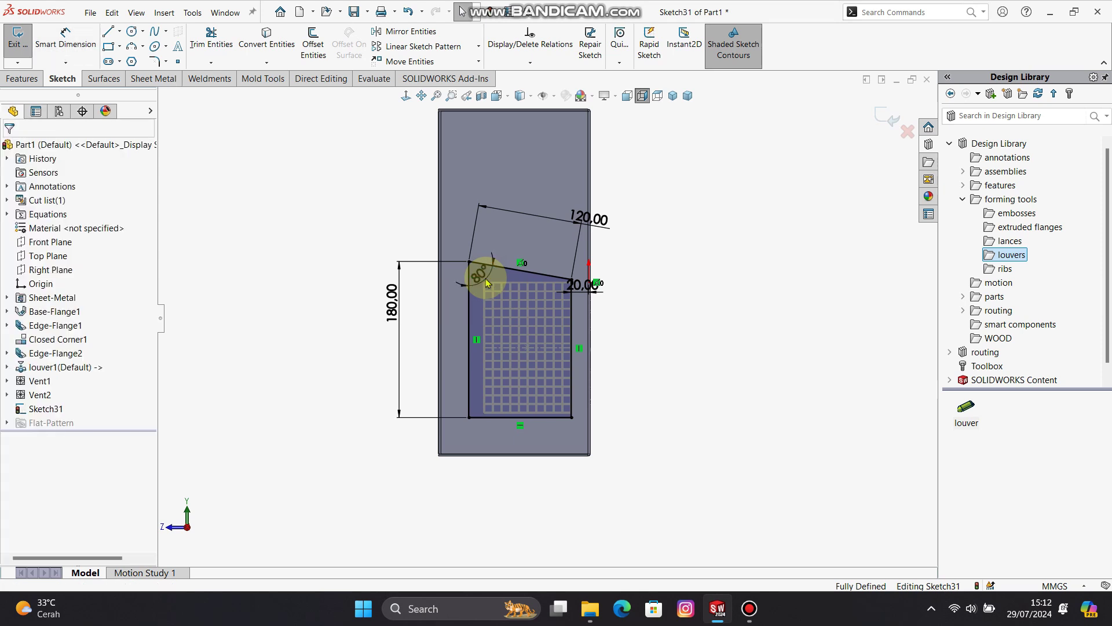
# Start a sheet metal stamp from the sloped profile with a 5 mm depth, reversed direction and a 10-degree draft angle
pyautogui.click(147, 81)
pyautogui.click(457, 41)
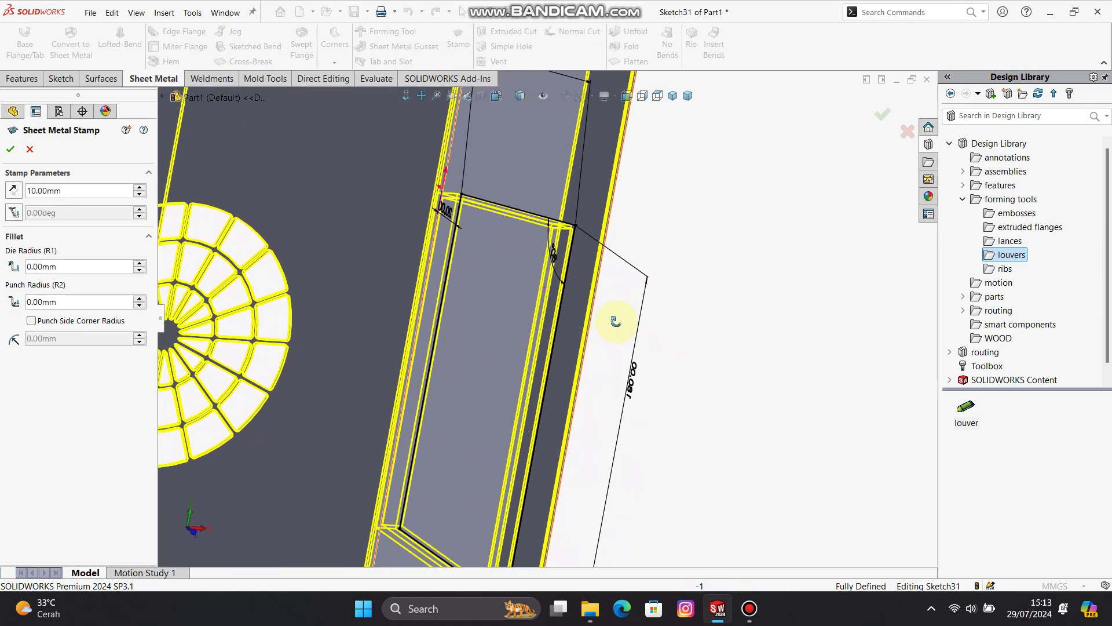
pyautogui.write('5')
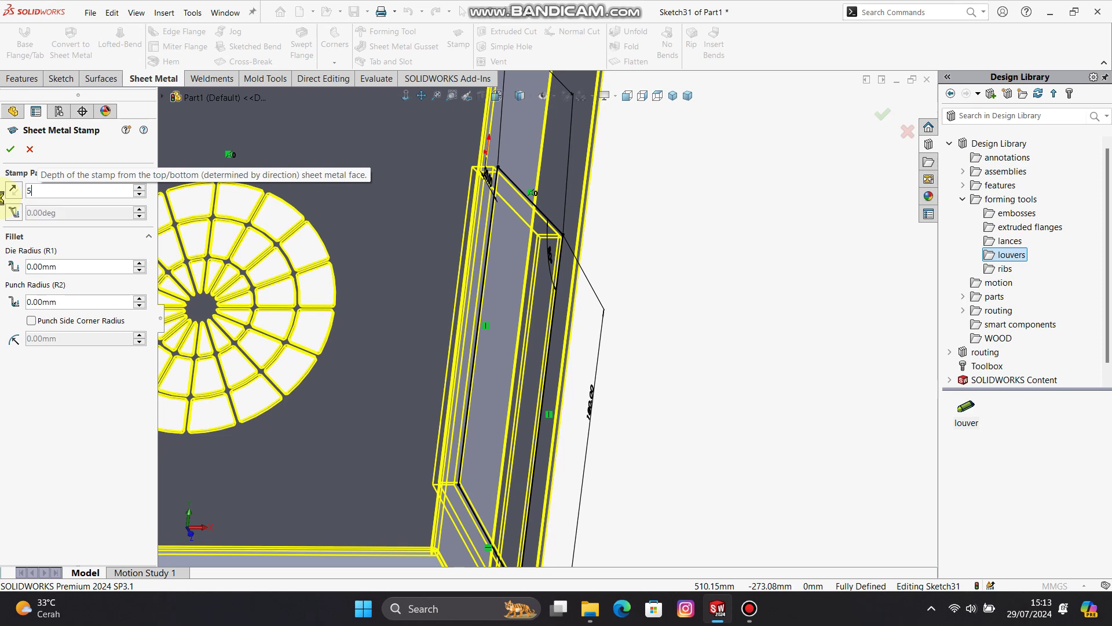
pyautogui.press('Return')
pyautogui.click(15, 191)
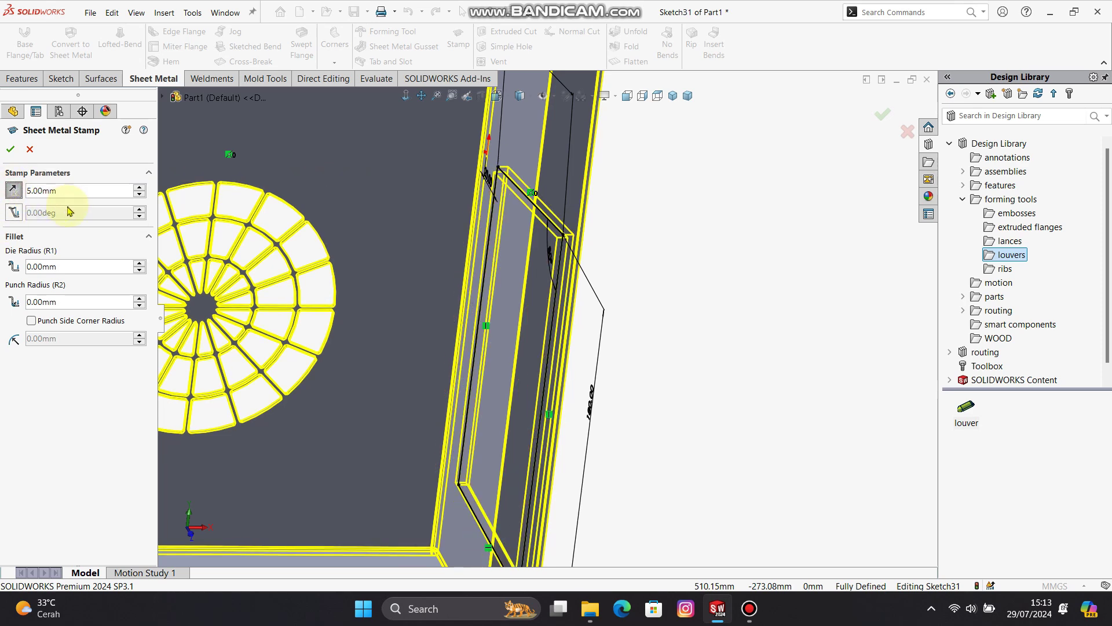
pyautogui.click(15, 213)
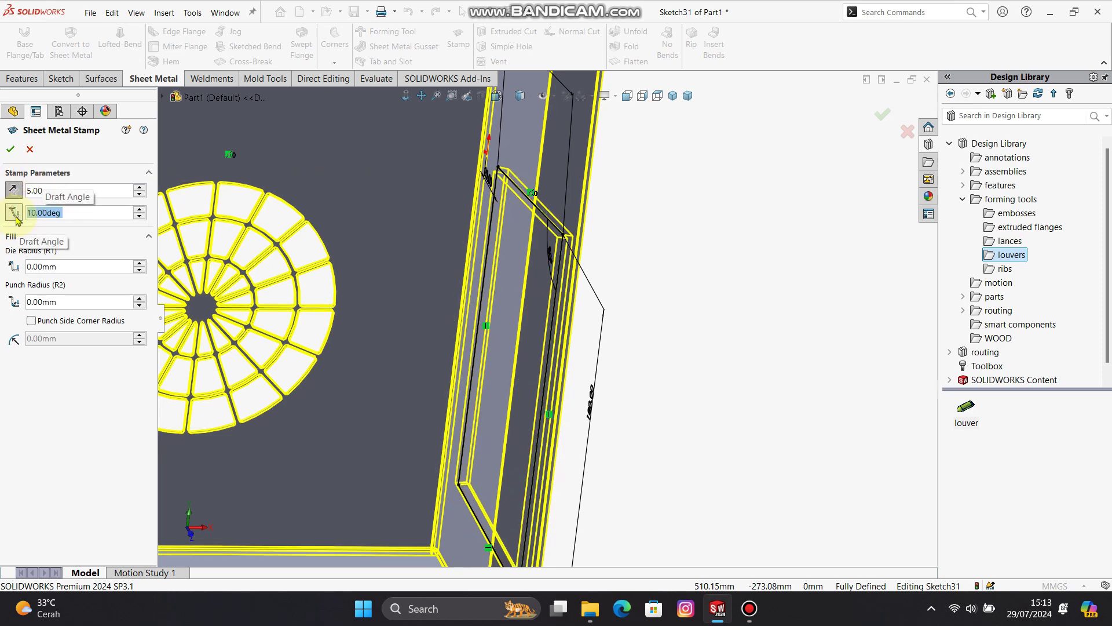
# Set the stamp's die radius and punch radius to 2 mm, create the stamp and show the box in isometric view
pyautogui.moveTo(370, 223)
pyautogui.mouseDown(button='middle')
pyautogui.moveTo(343, 216)
pyautogui.moveTo(369, 230)
pyautogui.mouseUp(button='middle')
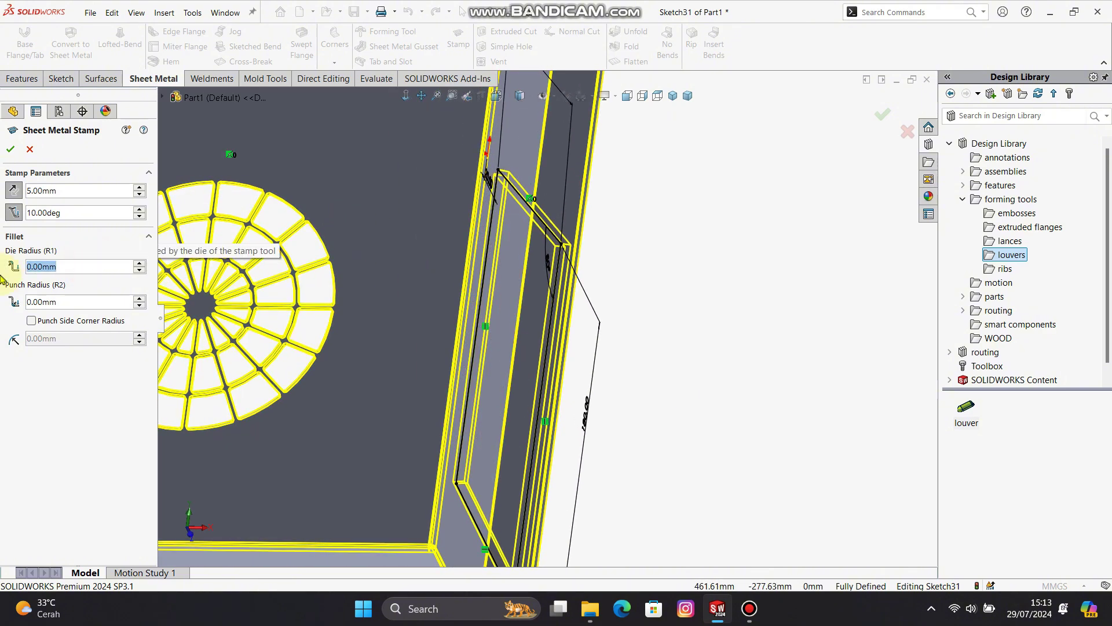
pyautogui.write('2')
pyautogui.click(69, 302)
pyautogui.write('2')
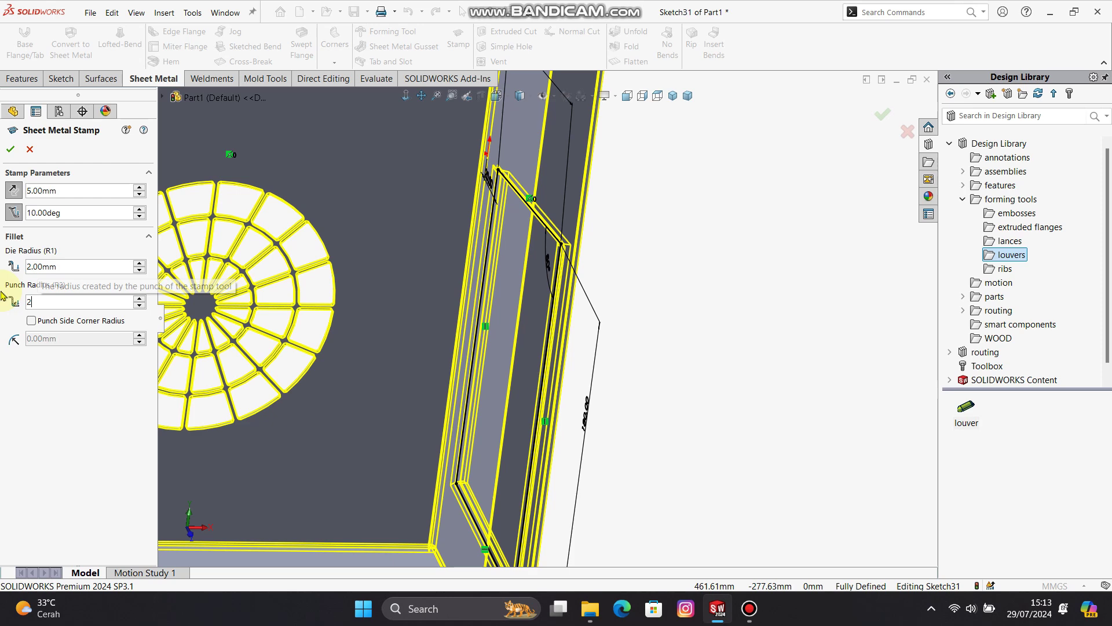
pyautogui.moveTo(657, 357); pyautogui.dragTo(597, 289, button='middle')
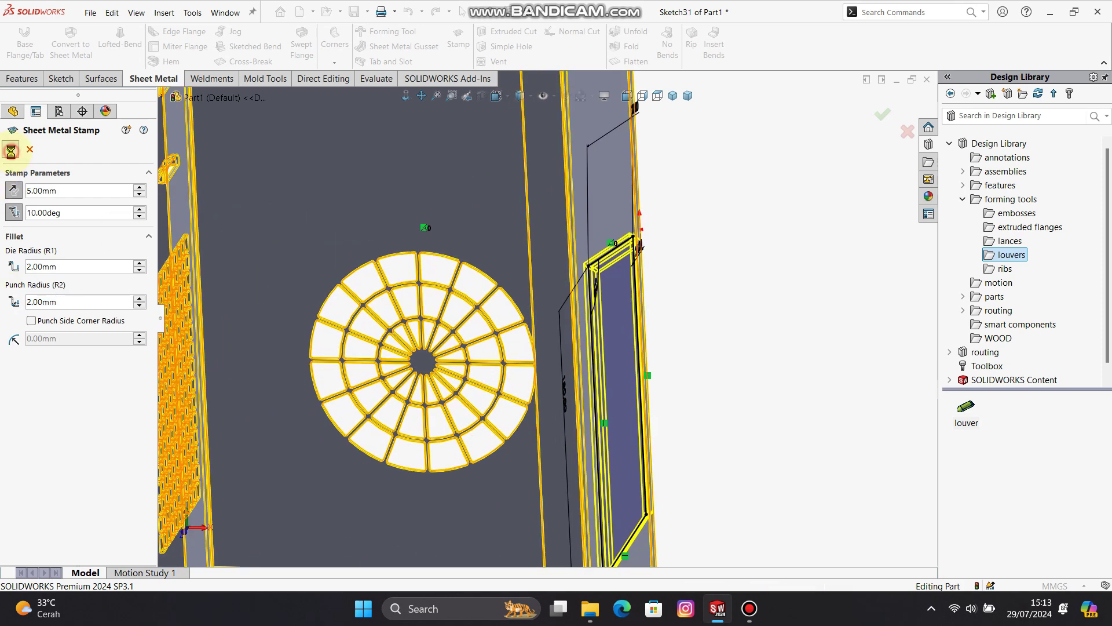
pyautogui.click(672, 95)
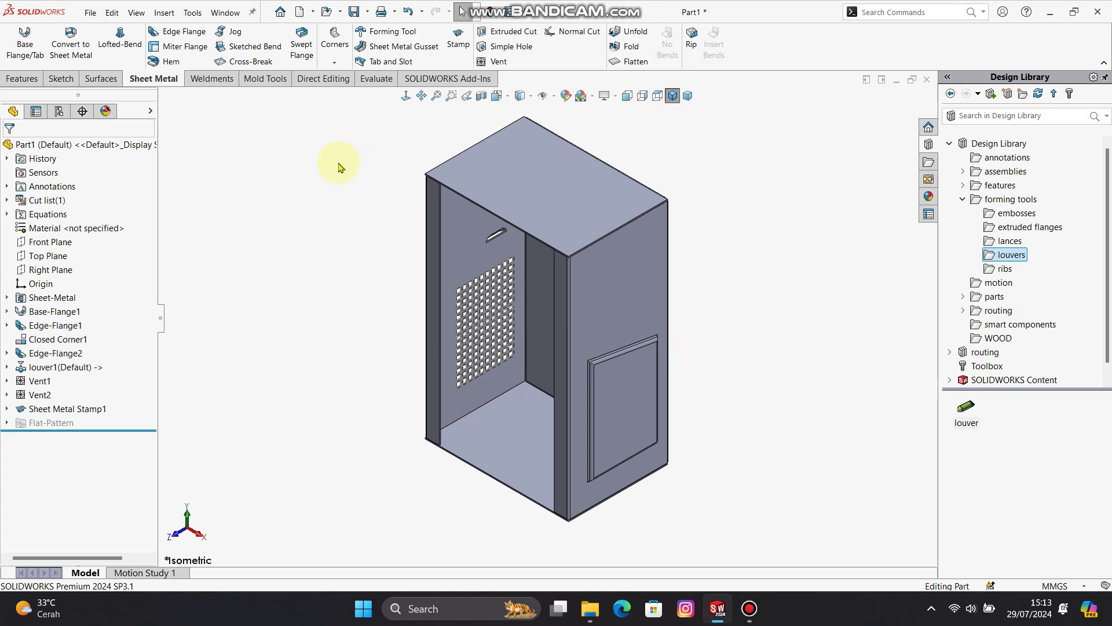
# Start an edge flange on the top panel's lower front edge and open its flange profile for editing
pyautogui.click(180, 36)
pyautogui.scroll(-5, 464, 214)
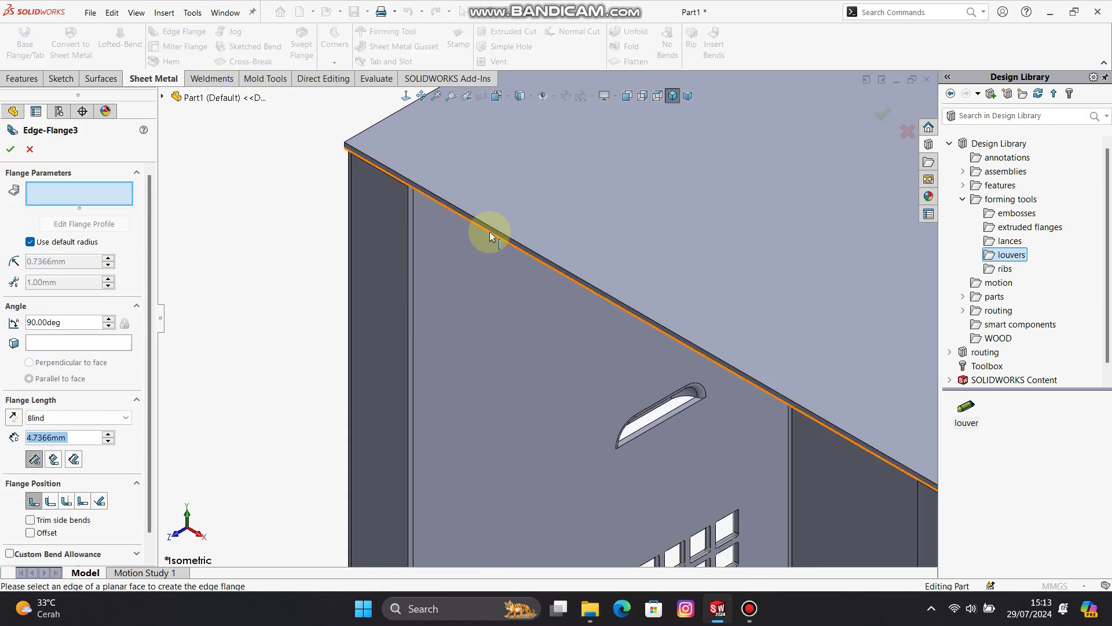
pyautogui.click(491, 237)
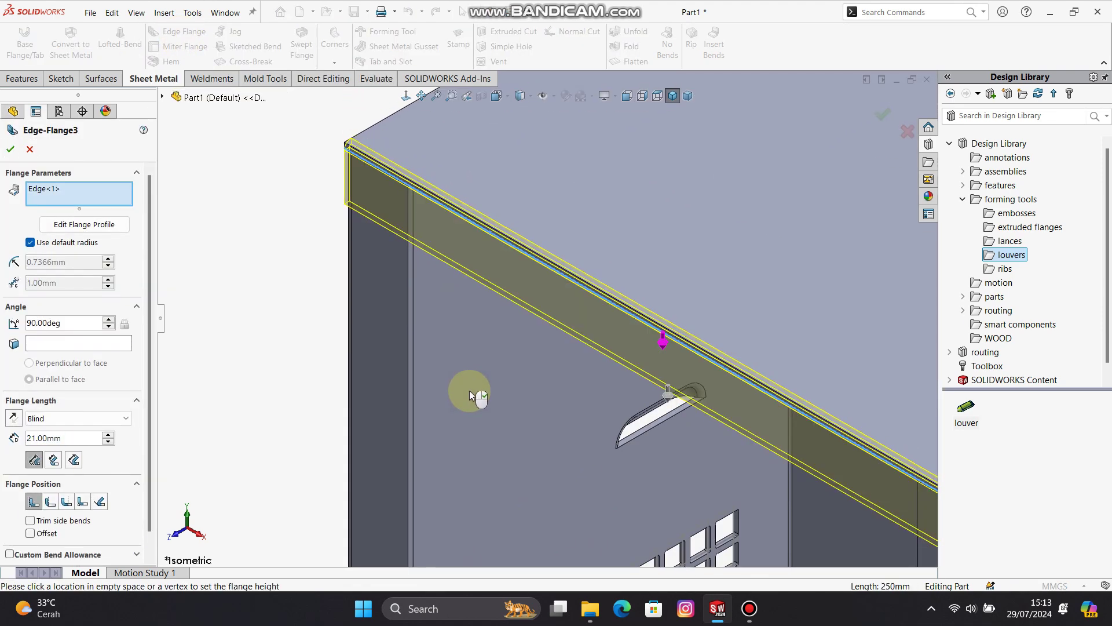
pyautogui.click(101, 233)
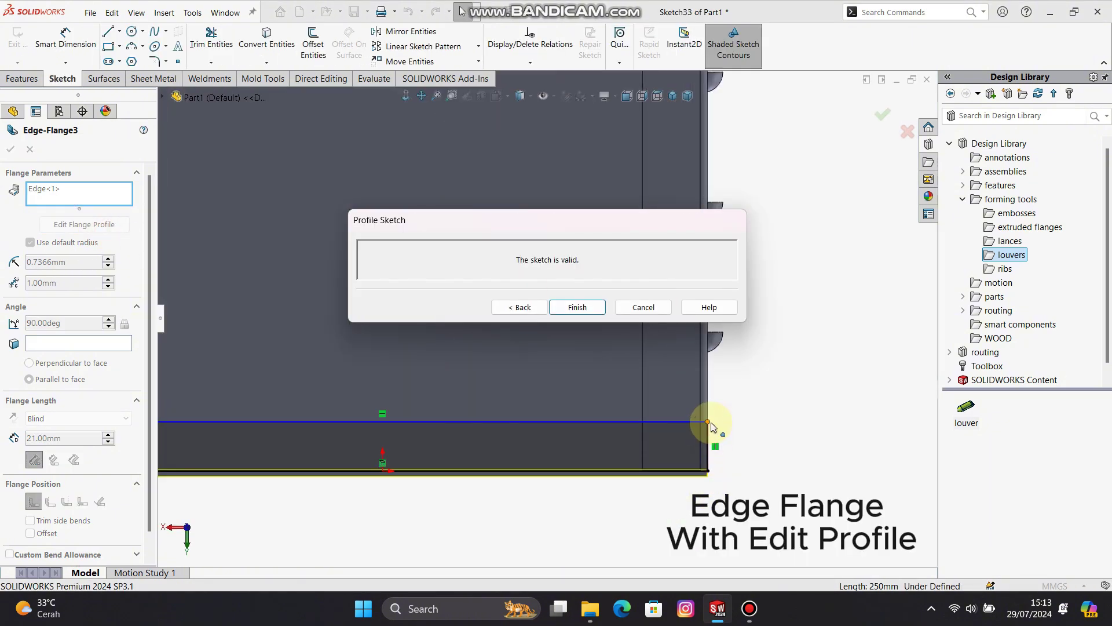
# Shorten the flange profile to about 153 mm wide by moving both of its ends inward along the front edge
pyautogui.moveTo(711, 423); pyautogui.dragTo(643, 423)
pyautogui.click(775, 452)
pyautogui.moveTo(709, 472); pyautogui.dragTo(624, 473)
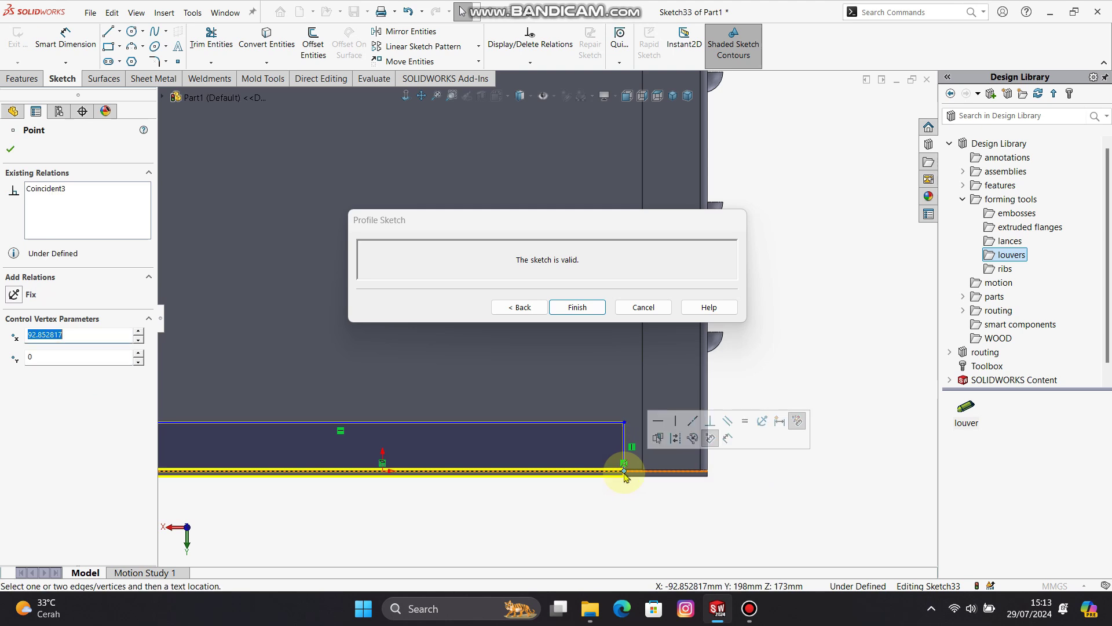
pyautogui.scroll(4, 340, 418)
pyautogui.moveTo(312, 394); pyautogui.dragTo(393, 388)
pyautogui.click(645, 305)
pyautogui.click(601, 446)
pyautogui.scroll(2, 574, 442)
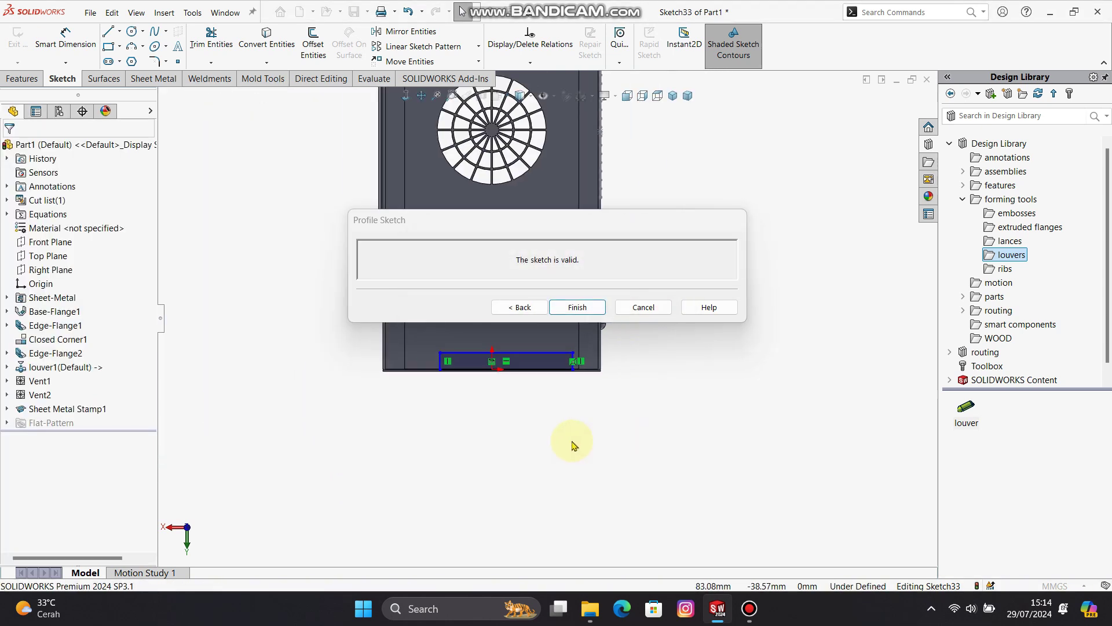
pyautogui.scroll(2, 572, 445)
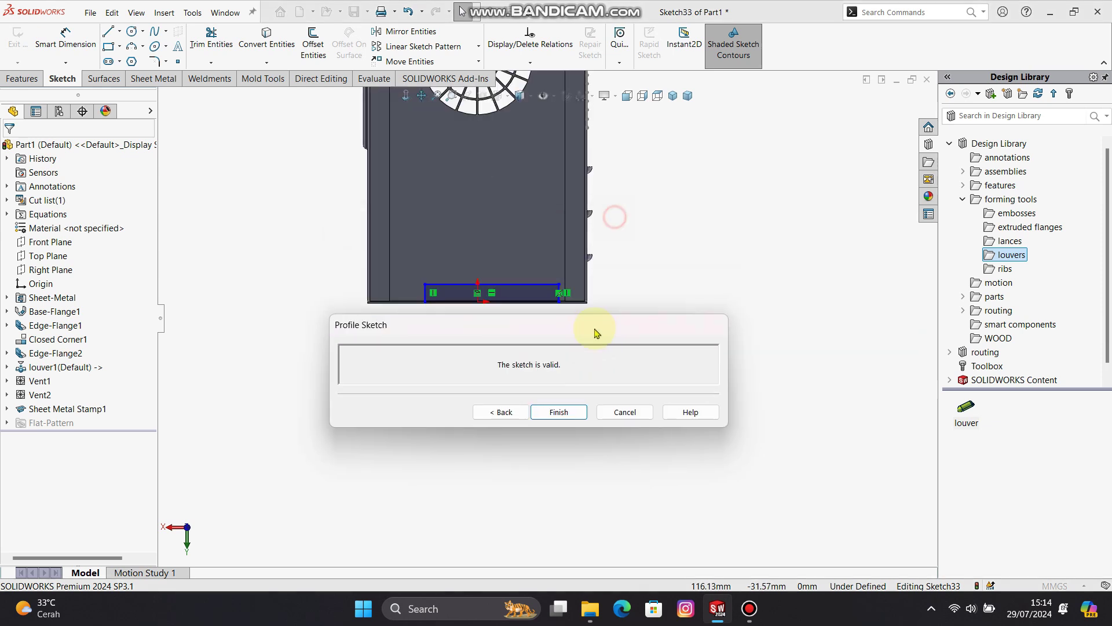
# Dimension the flange profile at 30 mm wide and 35 mm high
pyautogui.moveTo(769, 286); pyautogui.dragTo(772, 246, button='right')
pyautogui.click(556, 329)
pyautogui.click(527, 263)
pyautogui.write('30')
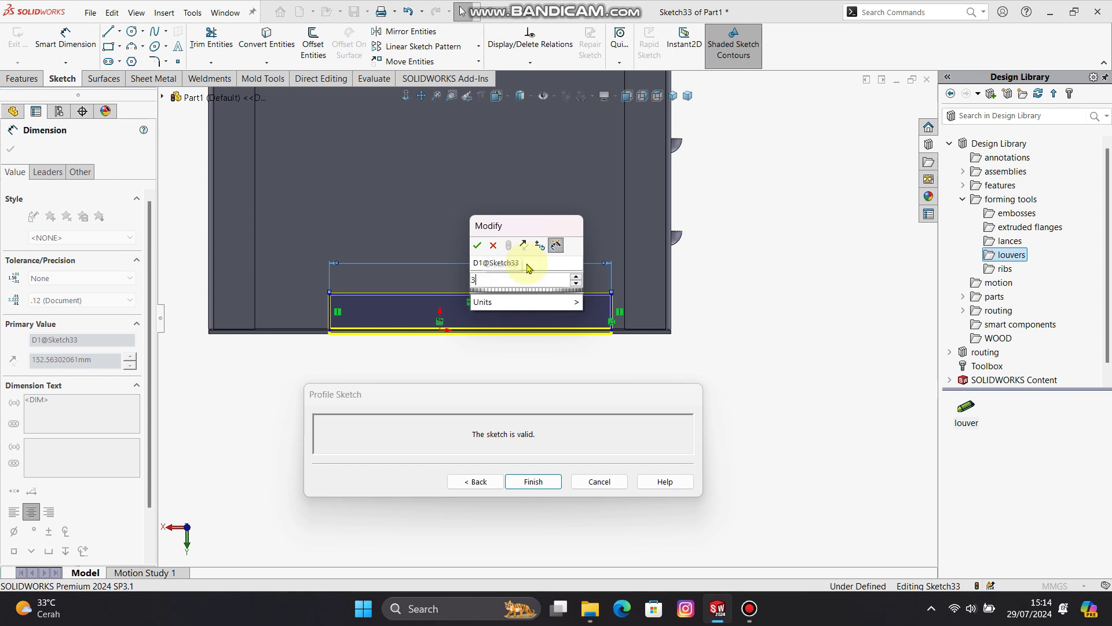
pyautogui.press('Return')
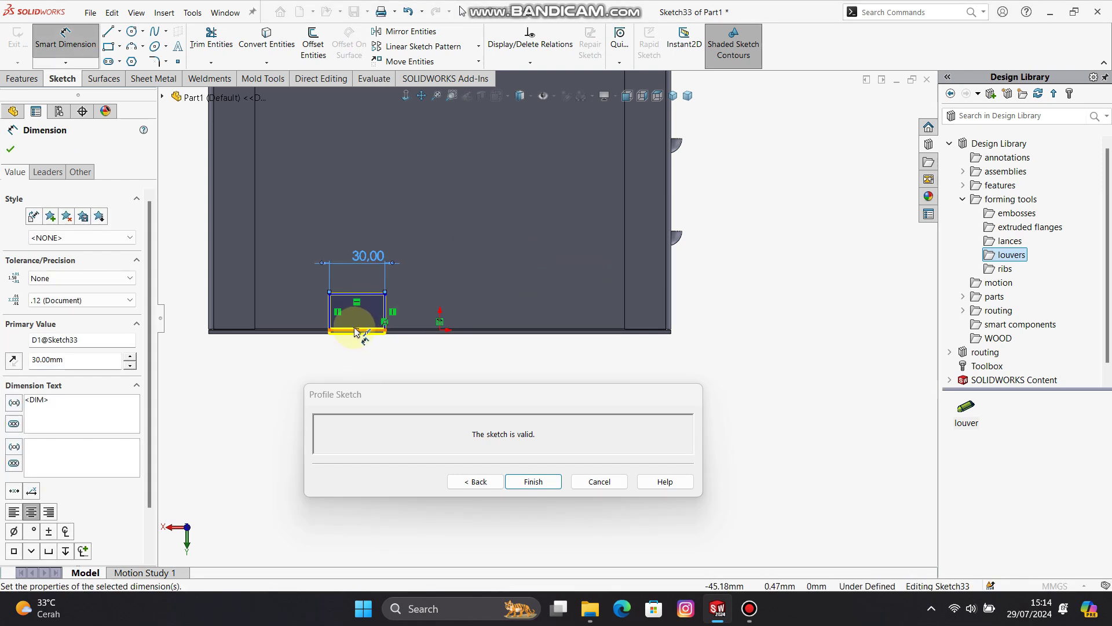
pyautogui.click(329, 310)
pyautogui.click(294, 292)
pyautogui.write('35')
pyautogui.press('Return')
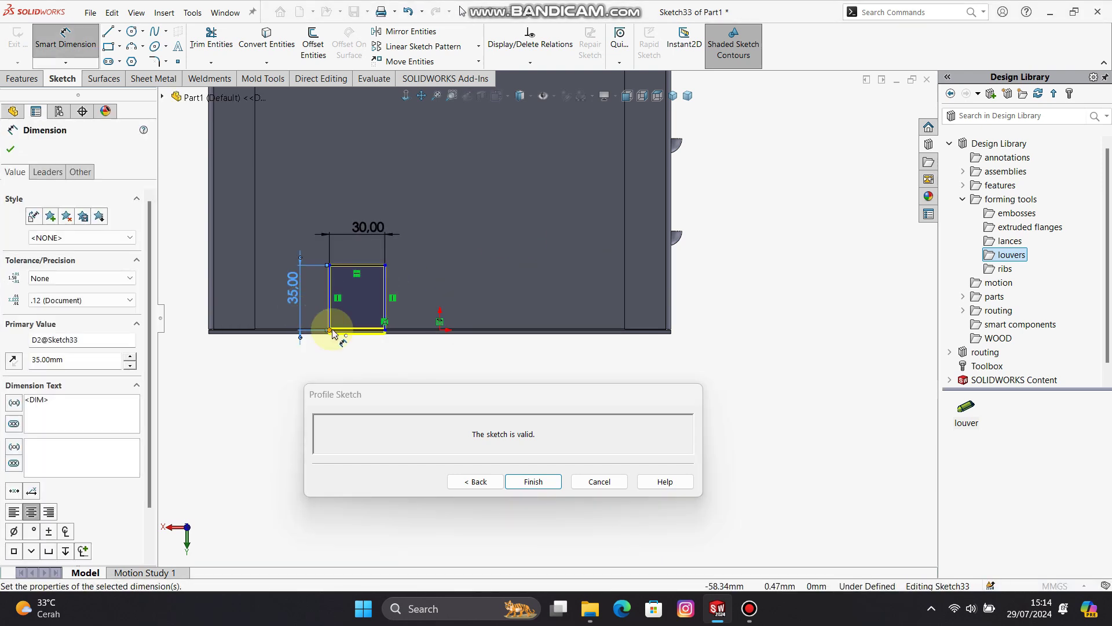
# Locate the flange profile's lower corner 60 mm from the panel's side edge and finish the upper flange
pyautogui.click(329, 330)
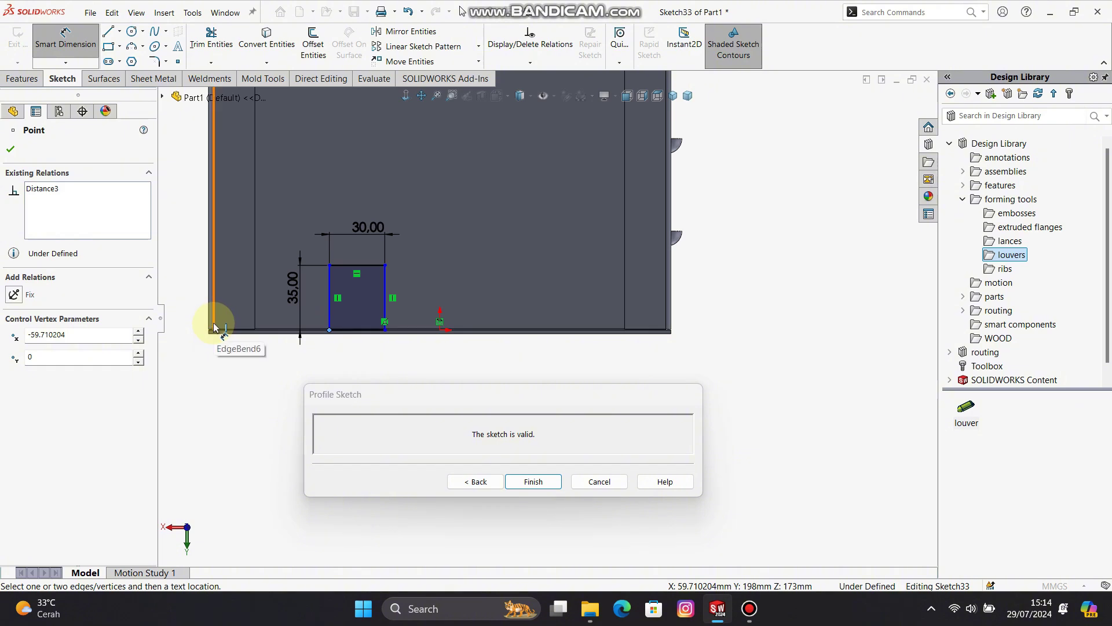
pyautogui.click(232, 348)
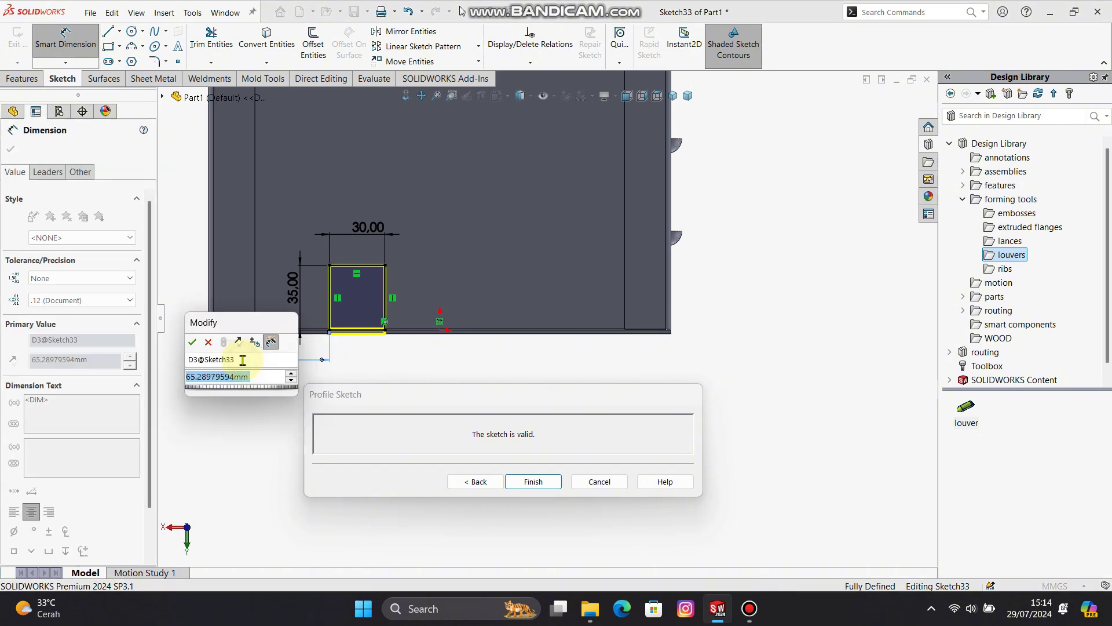
pyautogui.write('60')
pyautogui.press('Return')
pyautogui.scroll(3, 576, 256)
pyautogui.scroll(2, 575, 255)
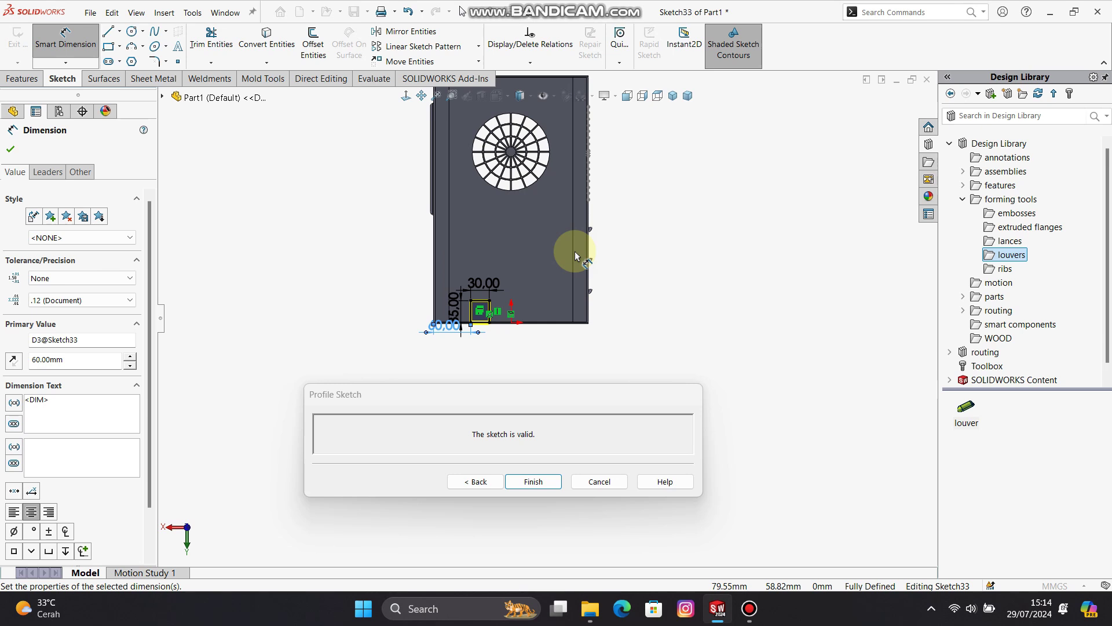
pyautogui.scroll(-3, 517, 305)
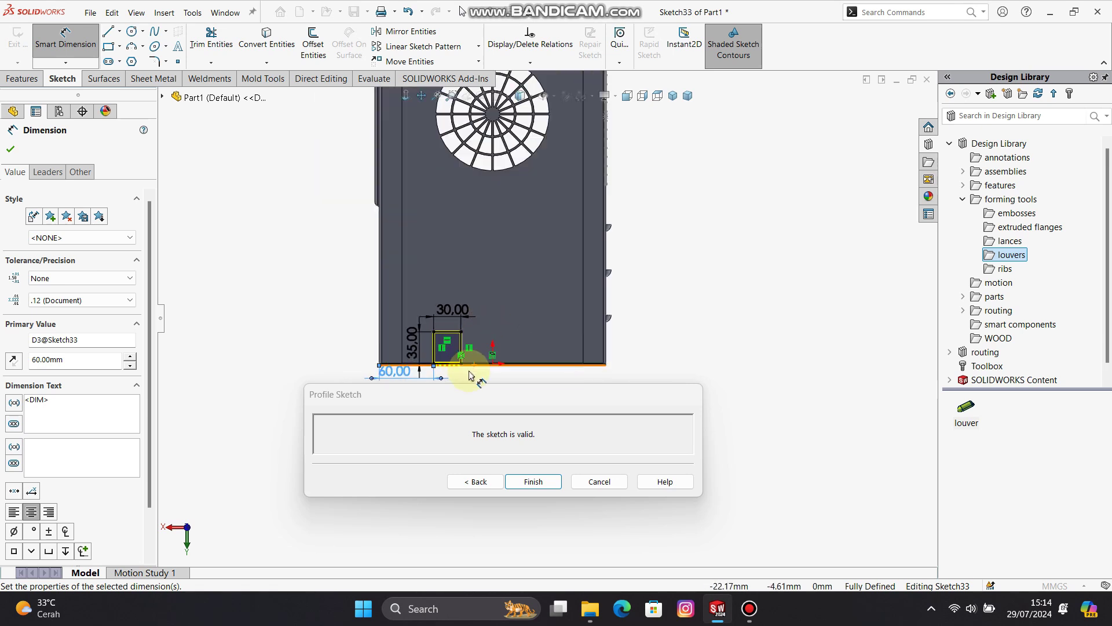
pyautogui.click(557, 480)
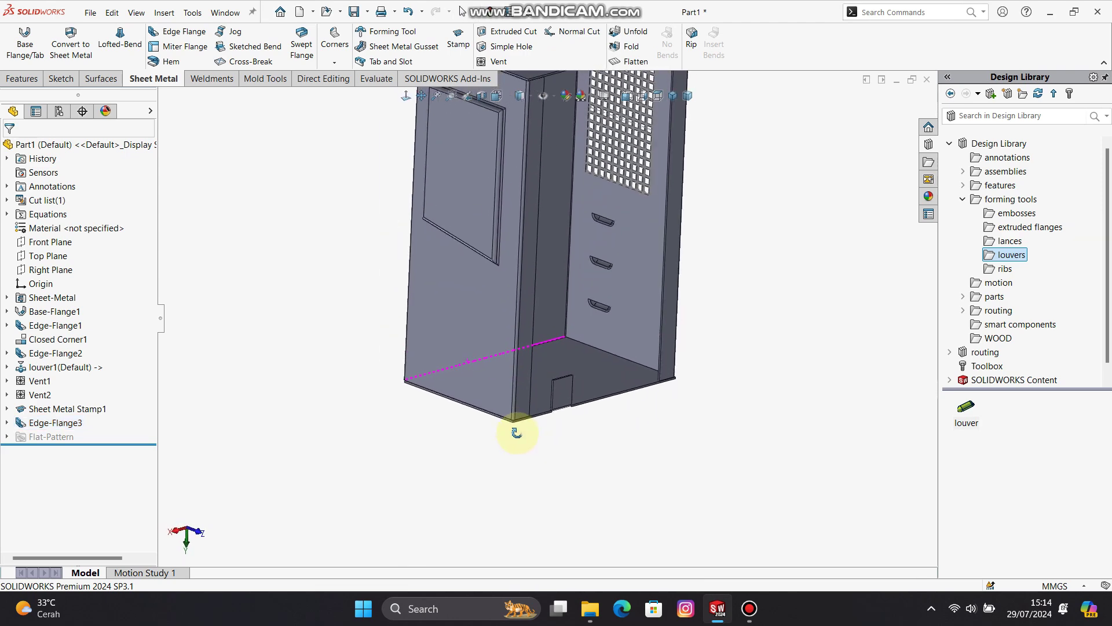
# Start an edge flange on the bottom panel's front edge and open its flange profile for editing
pyautogui.moveTo(554, 384); pyautogui.dragTo(459, 350, button='middle')
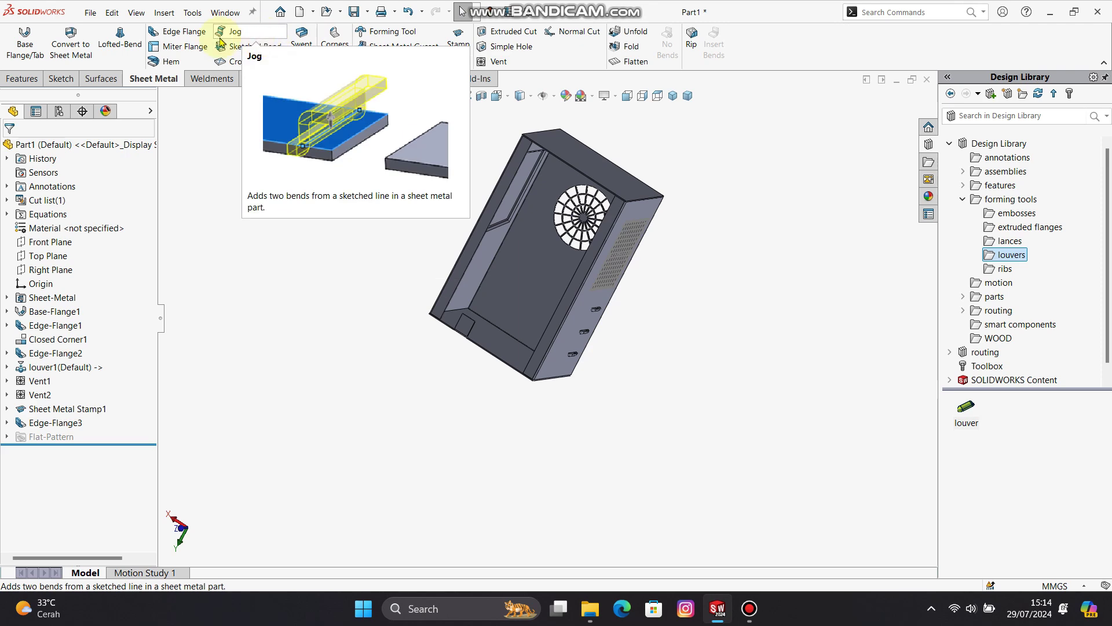
pyautogui.click(177, 31)
pyautogui.scroll(-10, 596, 235)
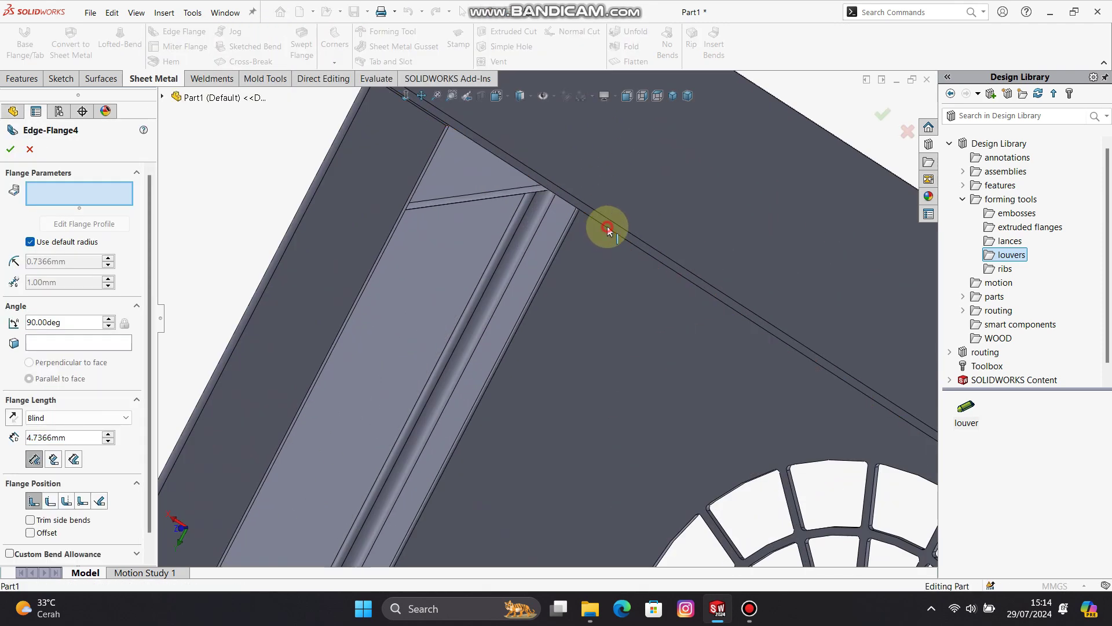
pyautogui.click(607, 230)
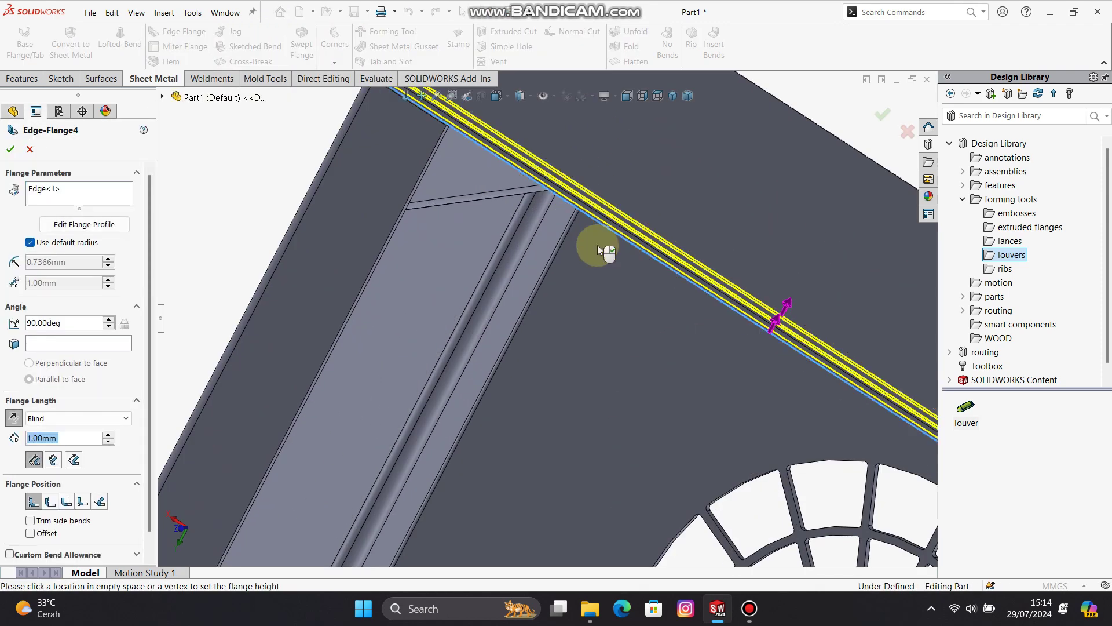
pyautogui.click(113, 230)
# Shorten the bottom flange profile to about 46 mm wide by moving both of its ends inward along the front edge
pyautogui.moveTo(574, 454); pyautogui.dragTo(591, 289)
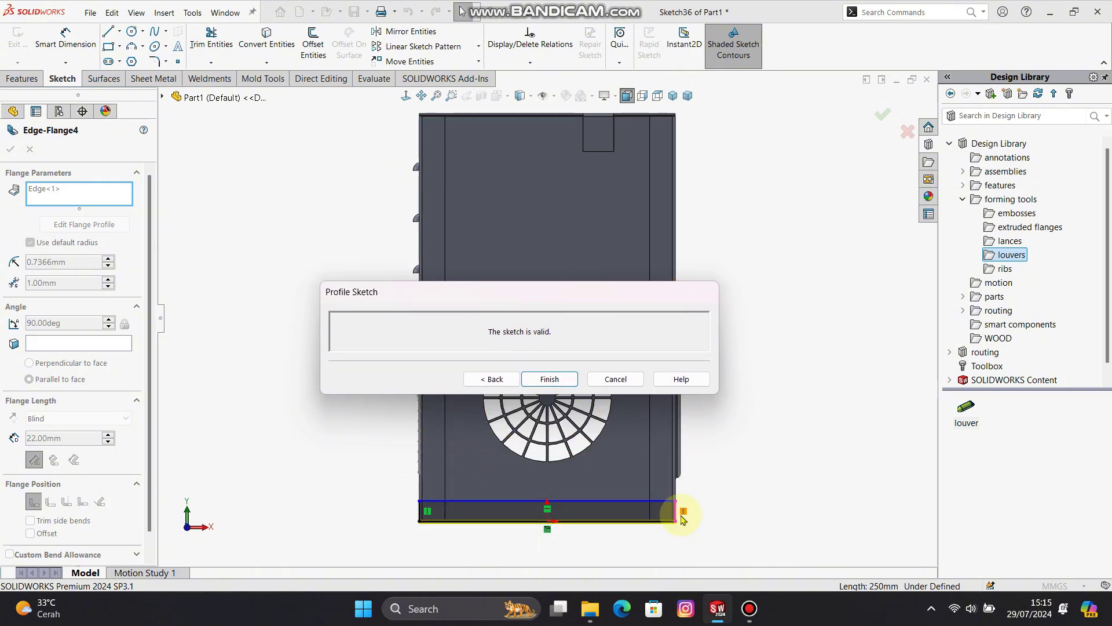
pyautogui.moveTo(682, 519); pyautogui.dragTo(512, 521)
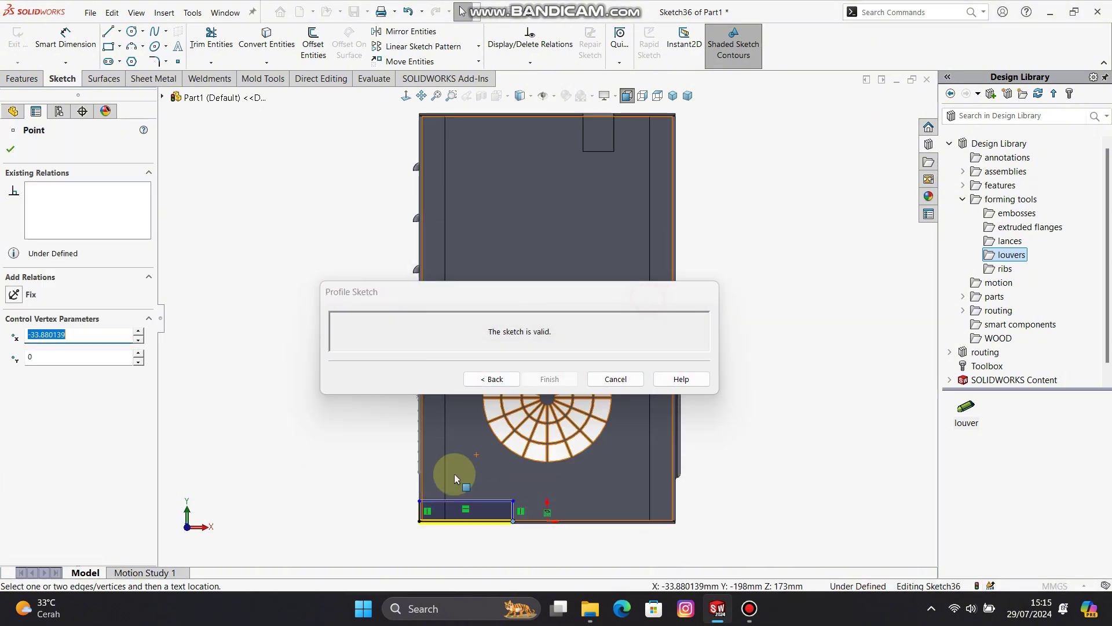
pyautogui.moveTo(420, 521); pyautogui.dragTo(466, 521)
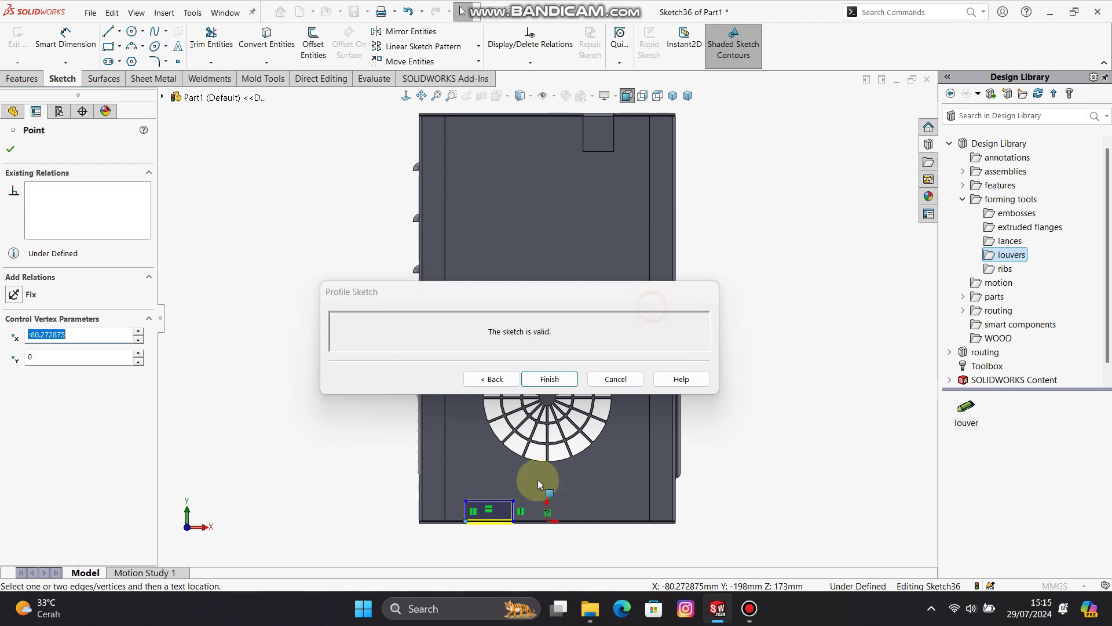
# Dimension the bottom flange profile at 35 mm high and 30 mm wide
pyautogui.moveTo(360, 503); pyautogui.dragTo(362, 470, button='right')
pyautogui.scroll(-3, 488, 516)
pyautogui.click(399, 442)
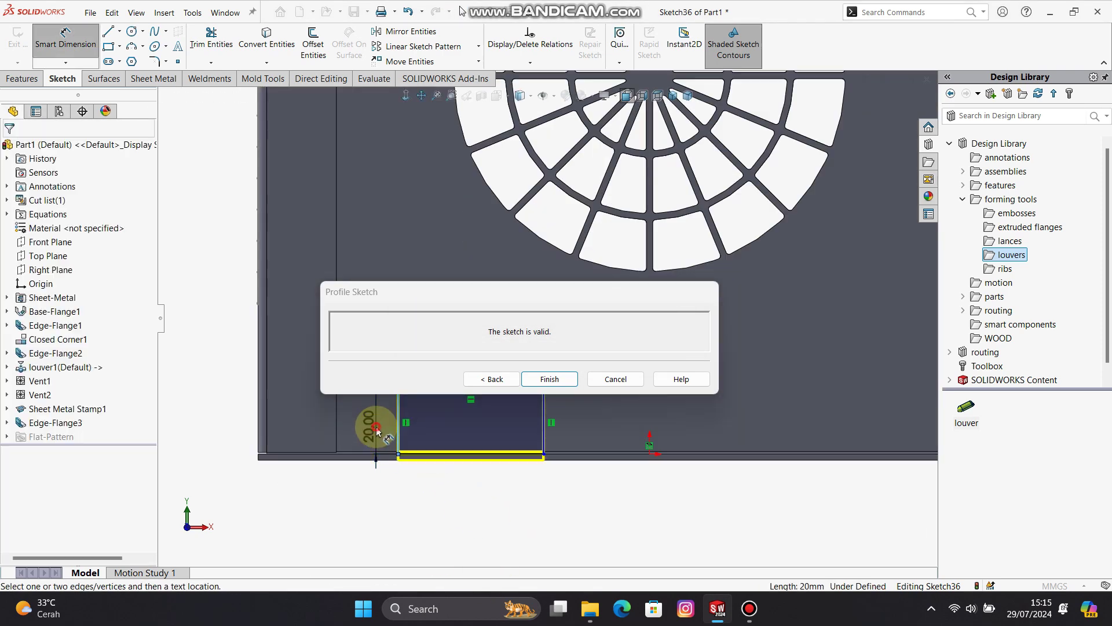
pyautogui.click(369, 420)
pyautogui.press('Return')
pyautogui.moveTo(624, 290); pyautogui.dragTo(674, 172)
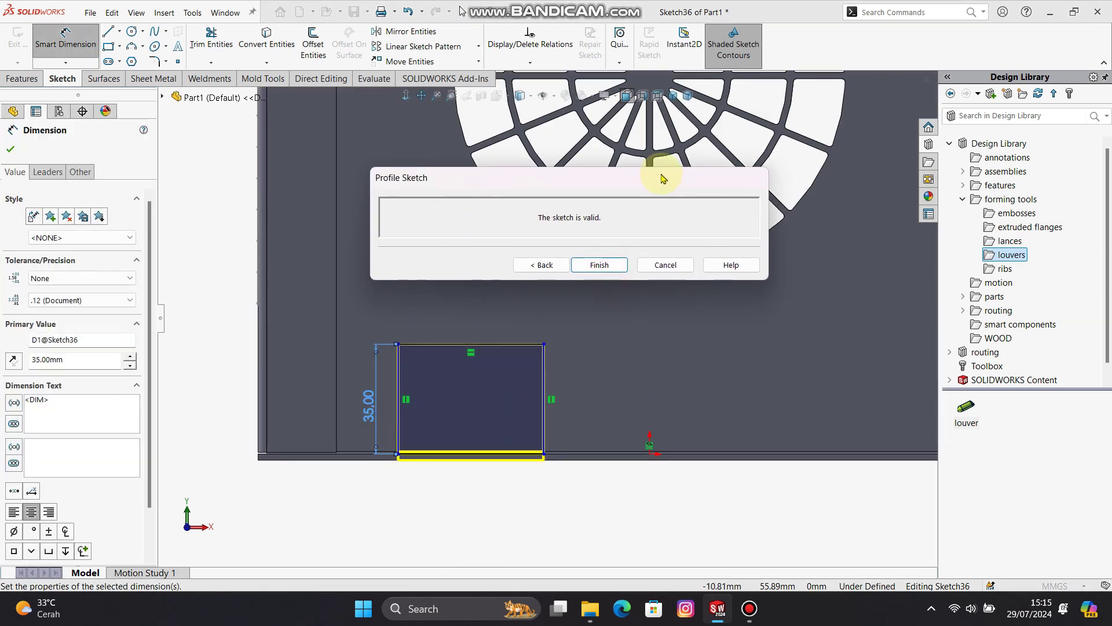
pyautogui.click(503, 341)
pyautogui.click(478, 320)
pyautogui.press('Return')
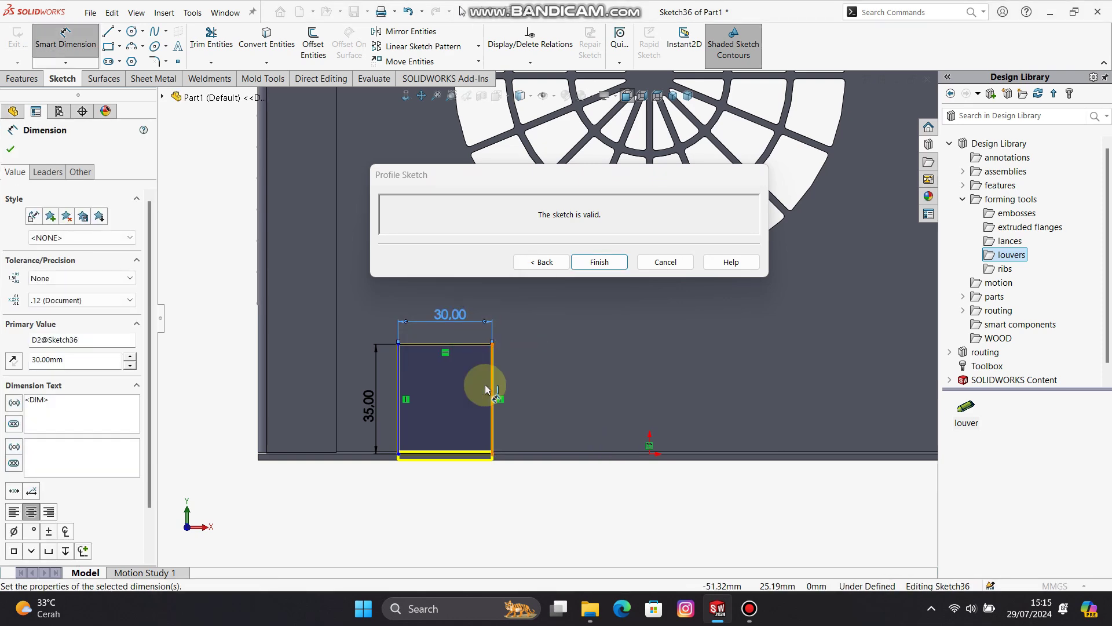
# Locate the bottom flange profile 60 mm from the panel's side edge, finish the flange and show the box in isometric view
pyautogui.click(398, 453)
pyautogui.click(259, 438)
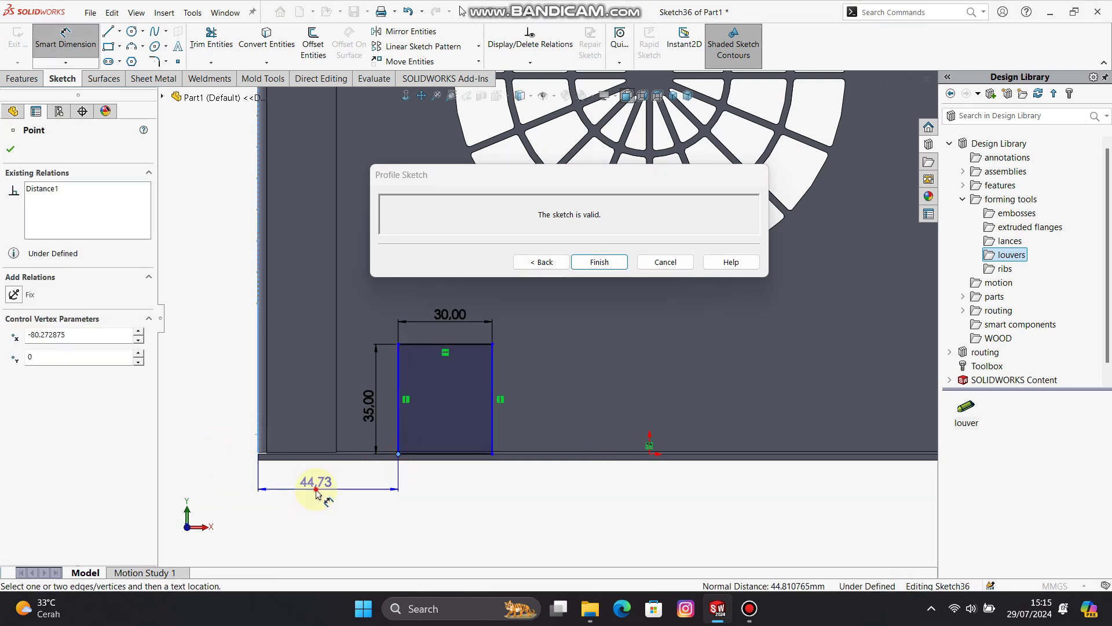
pyautogui.click(313, 489)
pyautogui.write('60')
pyautogui.press('Return')
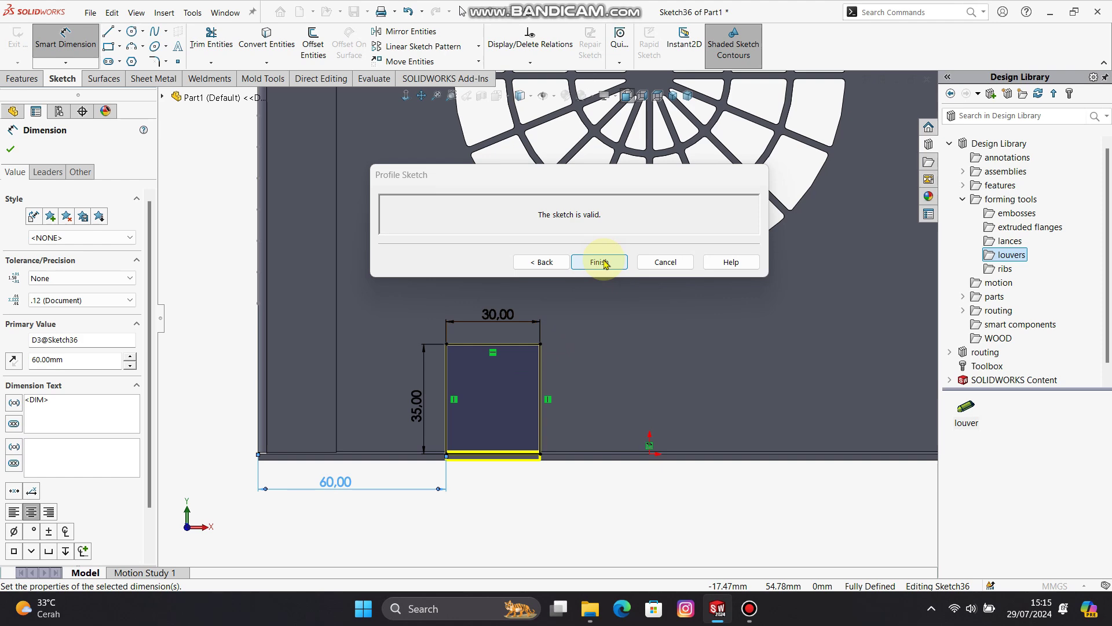
pyautogui.click(601, 262)
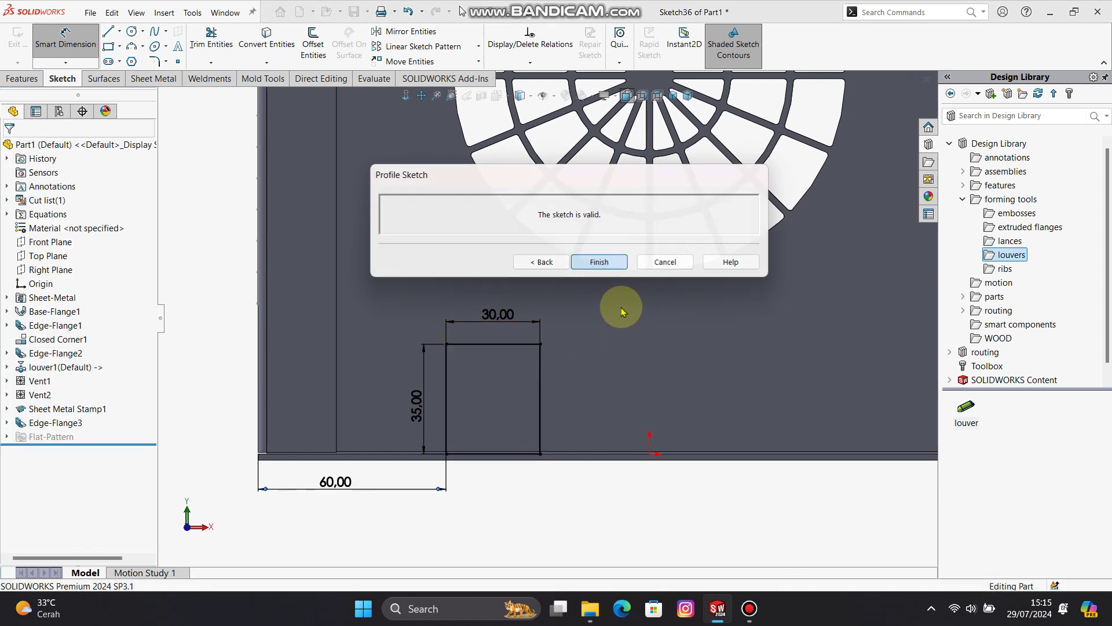
pyautogui.click(673, 96)
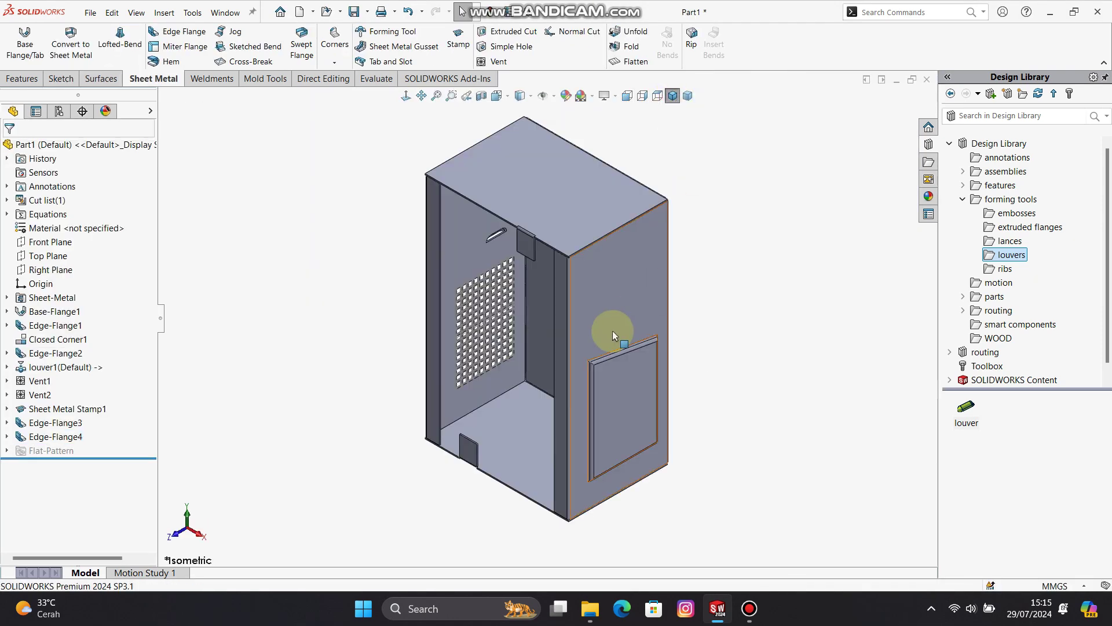
# Start a Break Corner with the fillet break type on the bottom flange's two free corners and set the radius to 10 mm
pyautogui.scroll(-5, 490, 451)
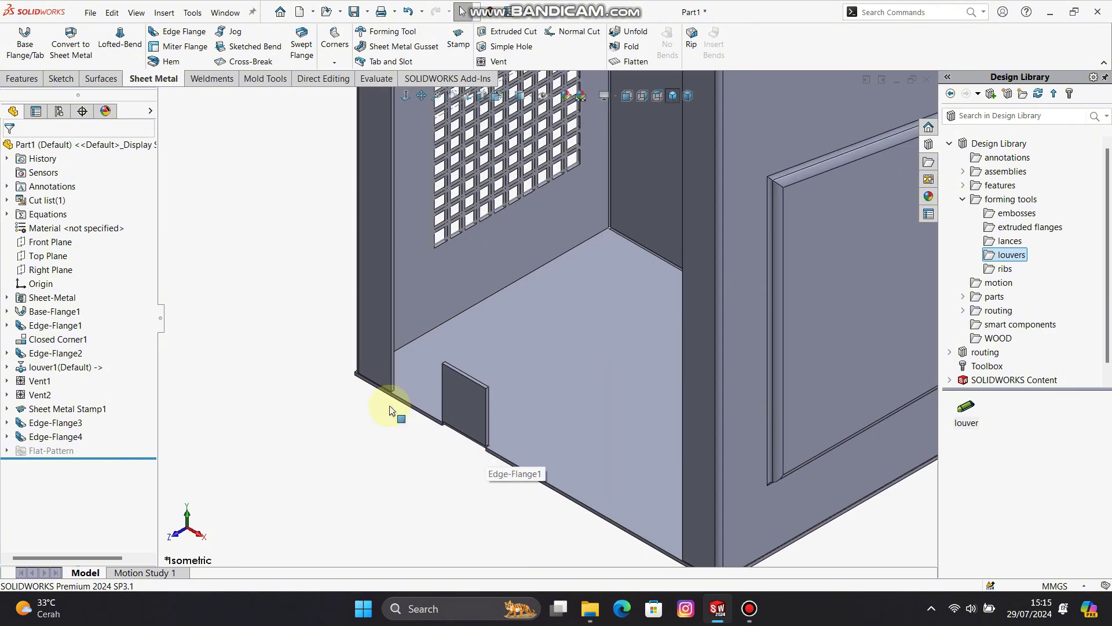
pyautogui.click(339, 55)
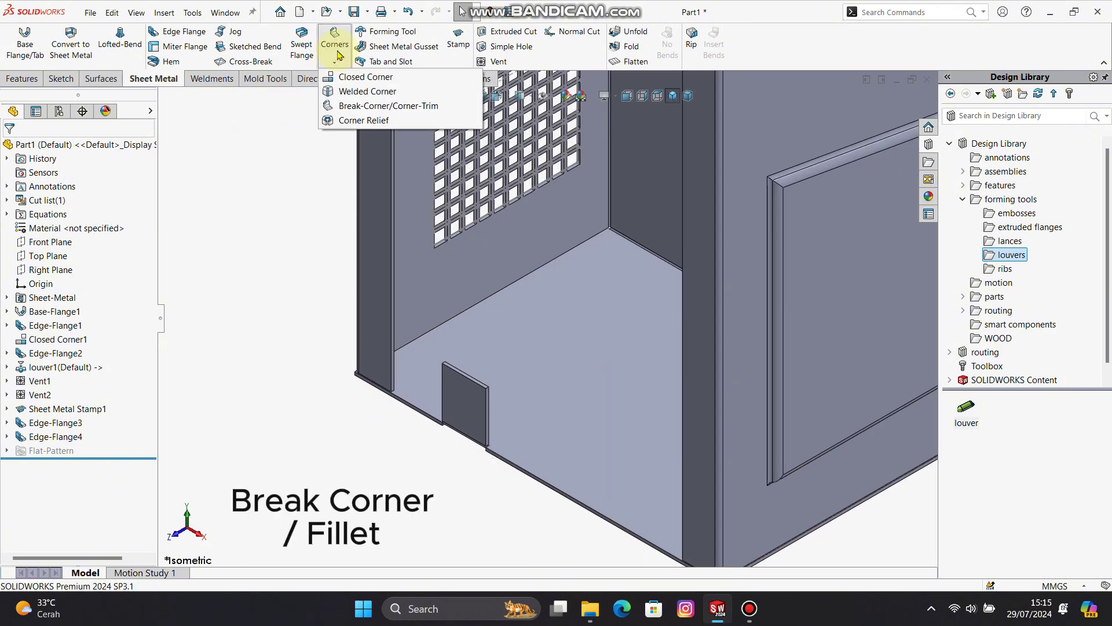
pyautogui.click(356, 106)
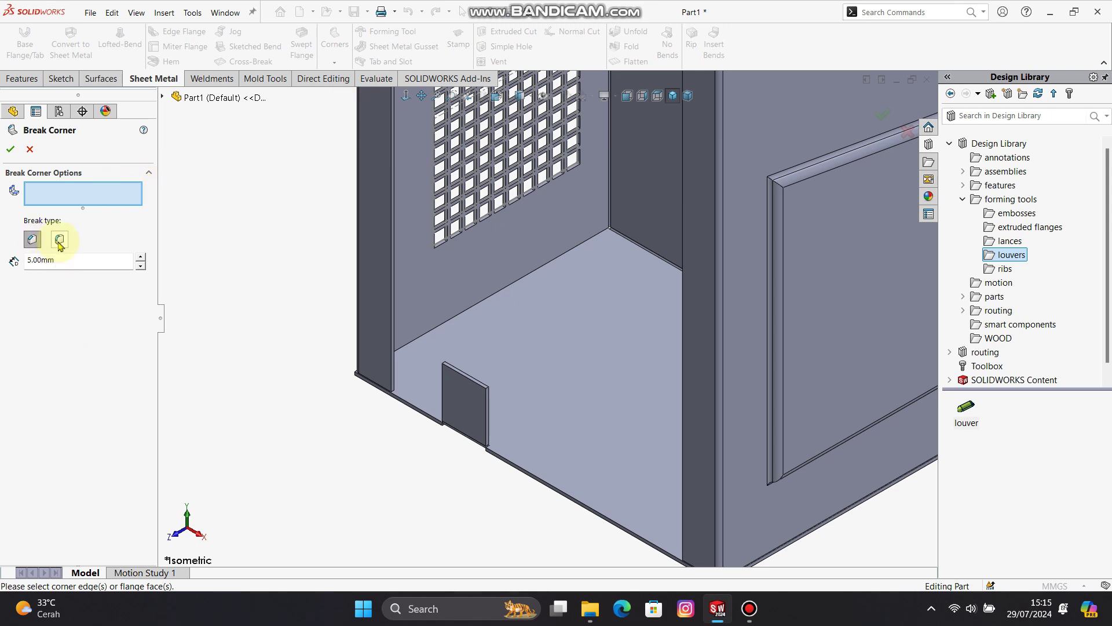
pyautogui.click(83, 196)
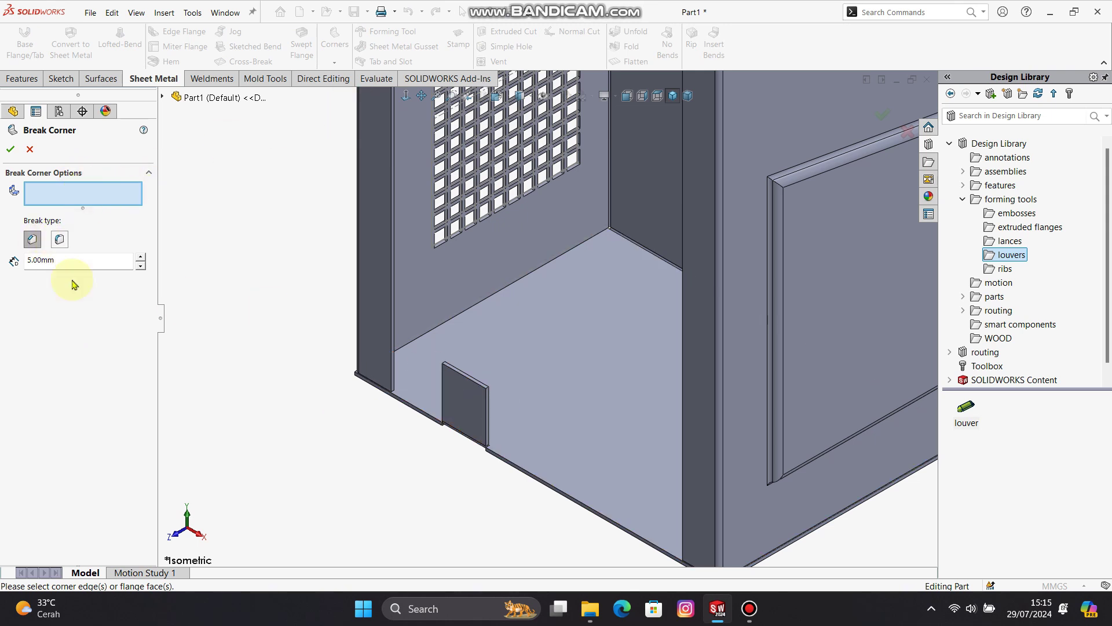
pyautogui.scroll(-5, 472, 368)
pyautogui.click(478, 360)
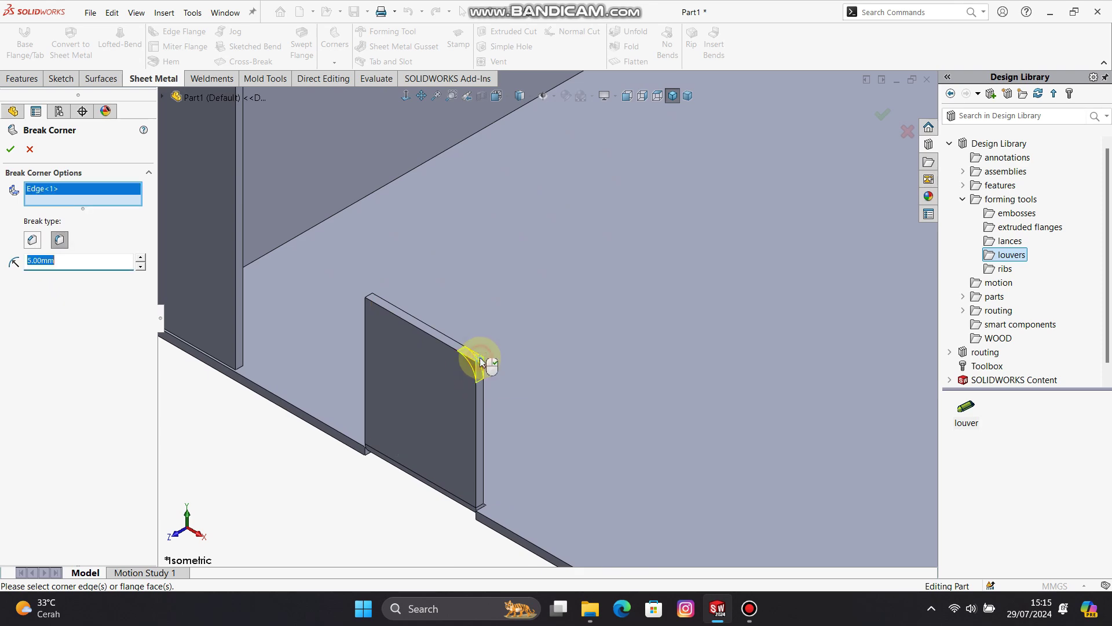
pyautogui.click(371, 294)
pyautogui.click(134, 272)
pyautogui.write('10')
pyautogui.press('Return')
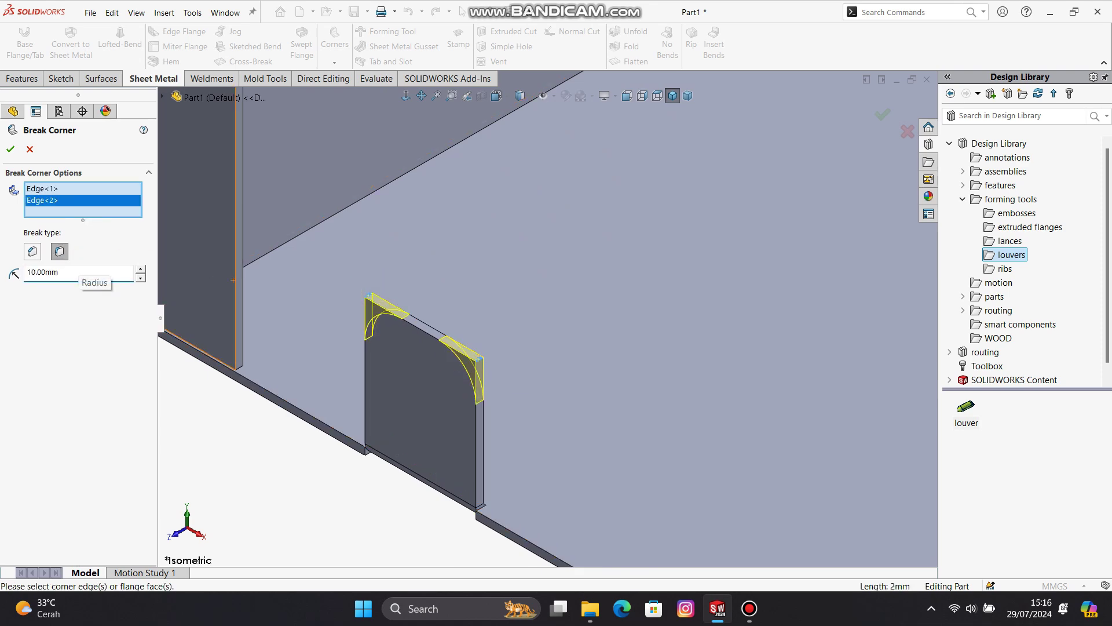
# Add the upper flange's two free corners to the 10 mm Break Corner, create it and show the box in isometric view
pyautogui.scroll(5, 461, 278)
pyautogui.scroll(-8, 576, 215)
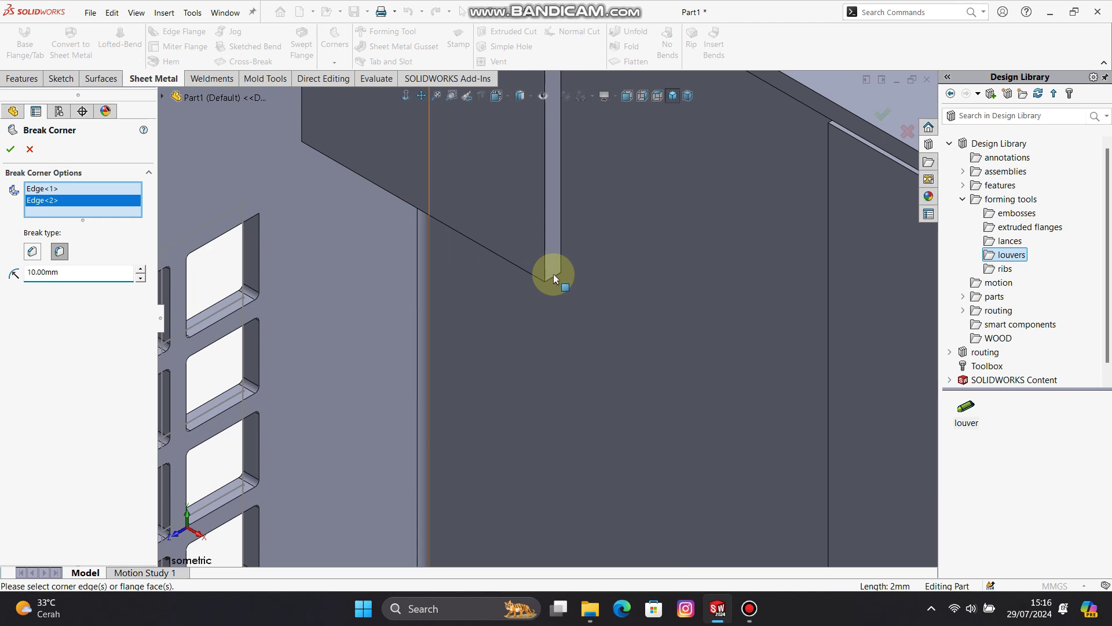
pyautogui.click(554, 277)
pyautogui.scroll(5, 398, 206)
pyautogui.moveTo(397, 206); pyautogui.dragTo(459, 220, button='middle')
pyautogui.scroll(-8, 459, 220)
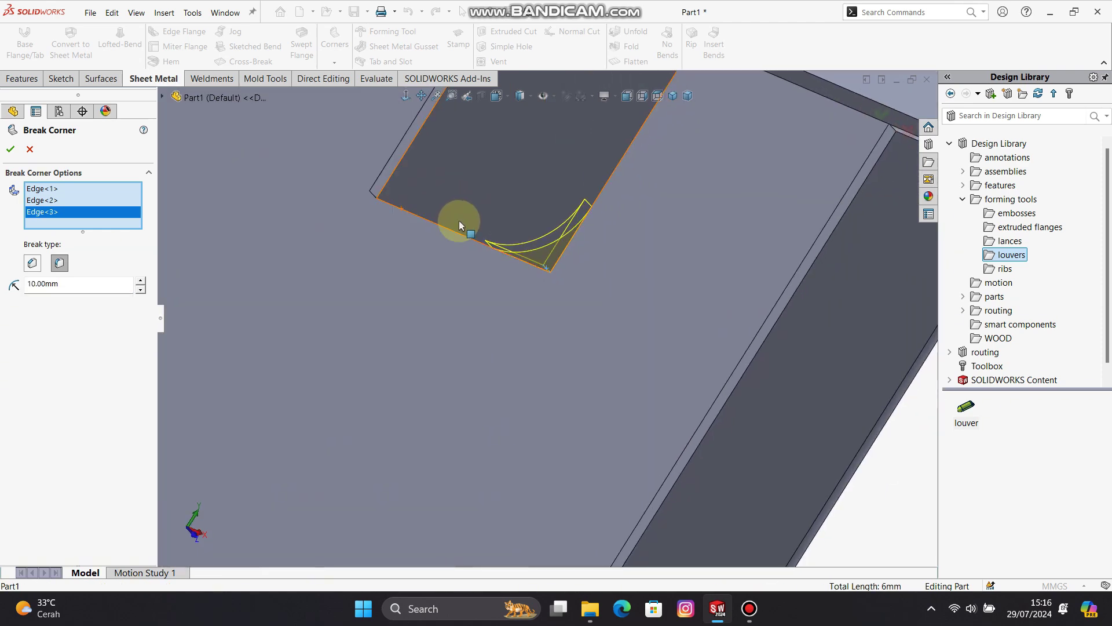
pyautogui.click(373, 195)
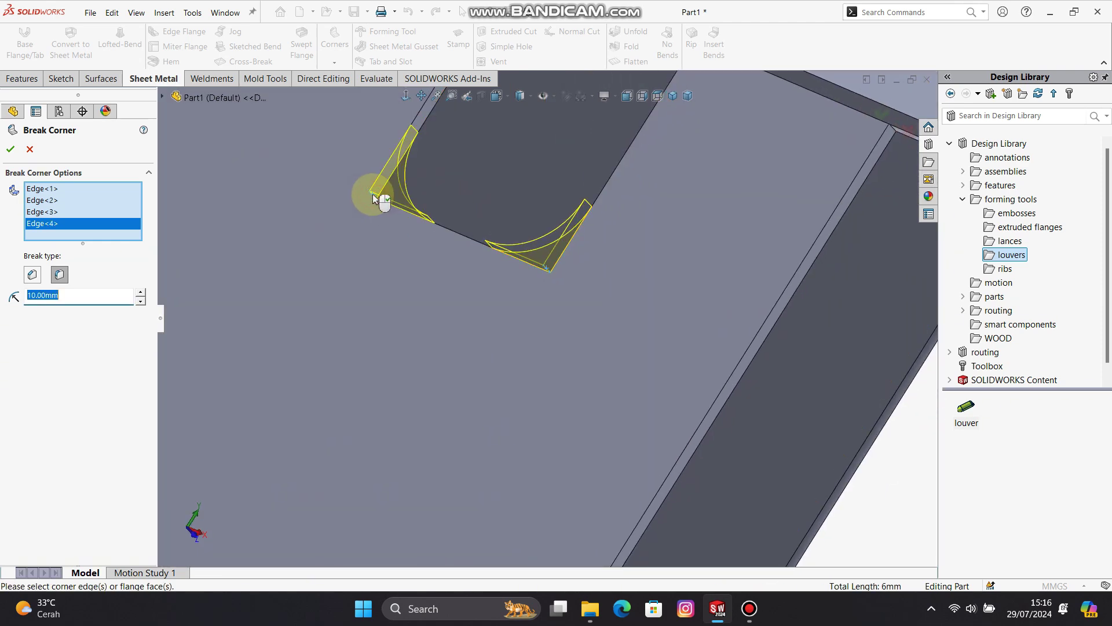
pyautogui.rightClick(548, 303)
pyautogui.scroll(10, 548, 304)
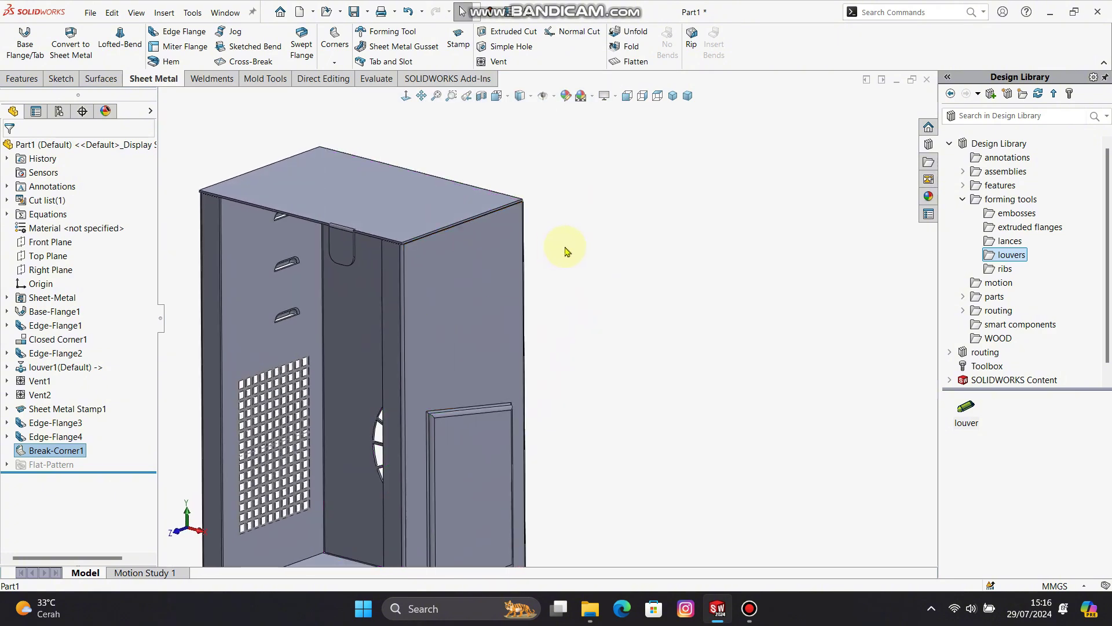
pyautogui.click(677, 101)
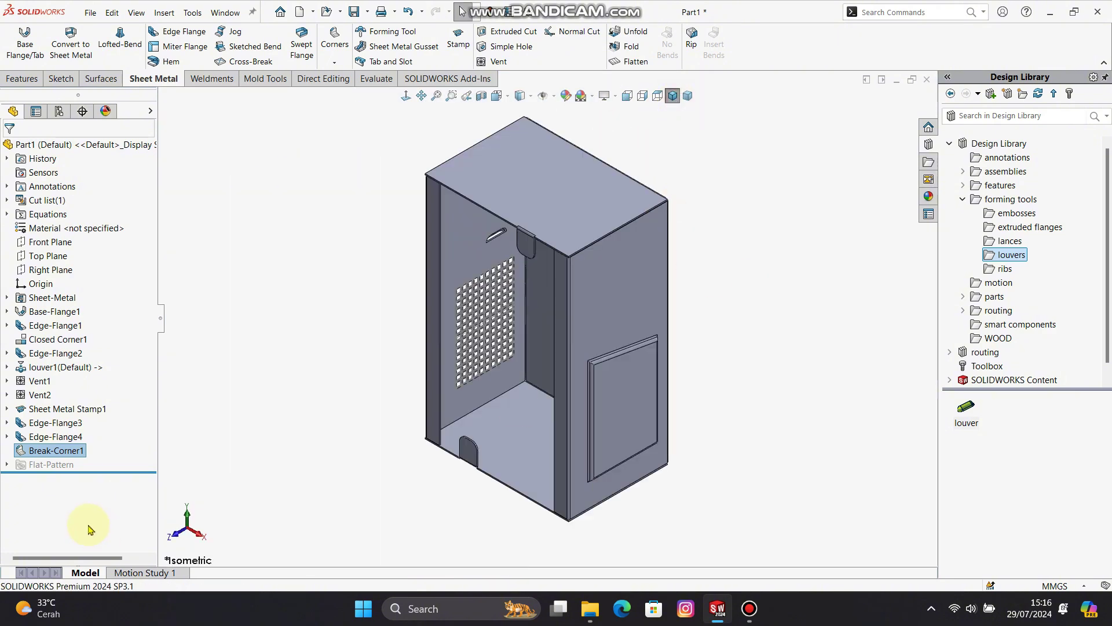
# Start a Hole Wizard hole and specify an ANSI Metric screw clearance of size M5
pyautogui.click(34, 82)
pyautogui.click(241, 42)
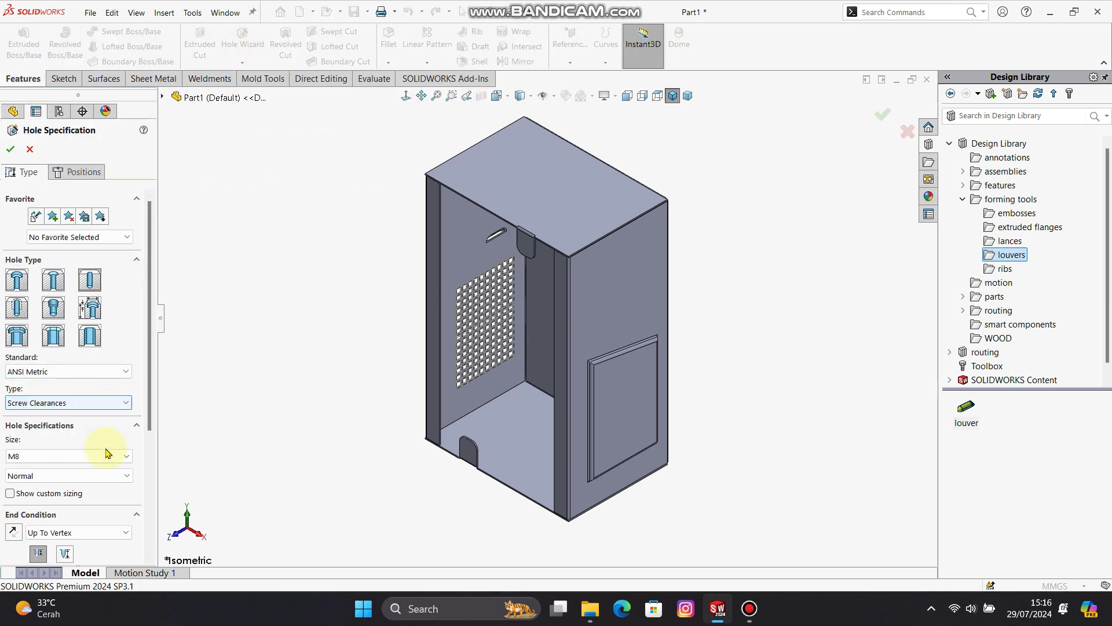
pyautogui.moveTo(153, 400); pyautogui.dragTo(152, 416)
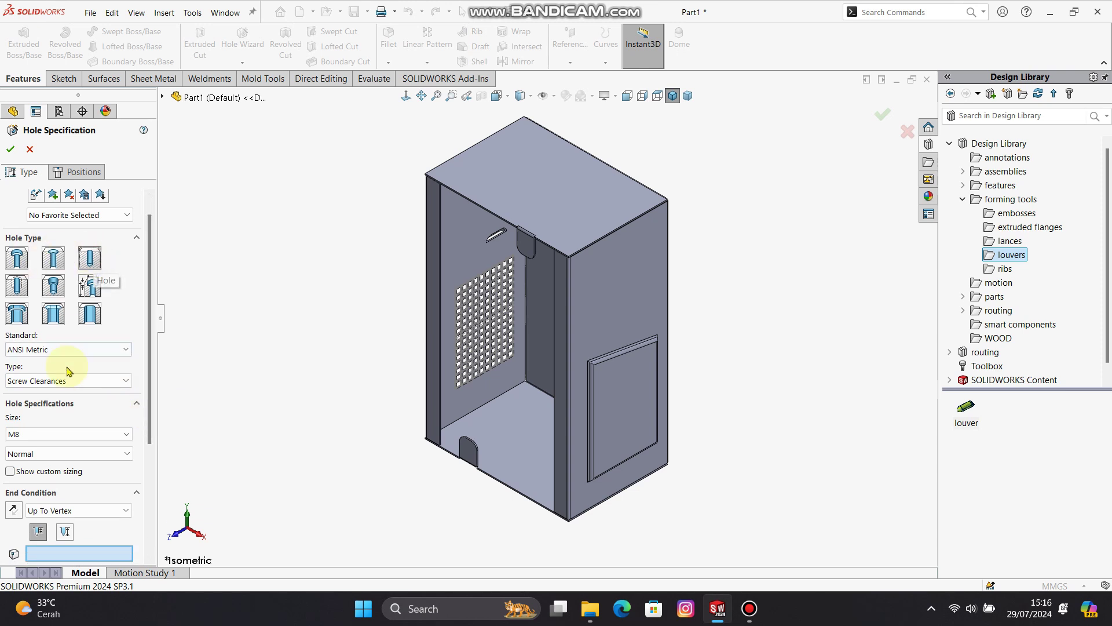
pyautogui.click(81, 350)
pyautogui.click(82, 351)
pyautogui.click(82, 381)
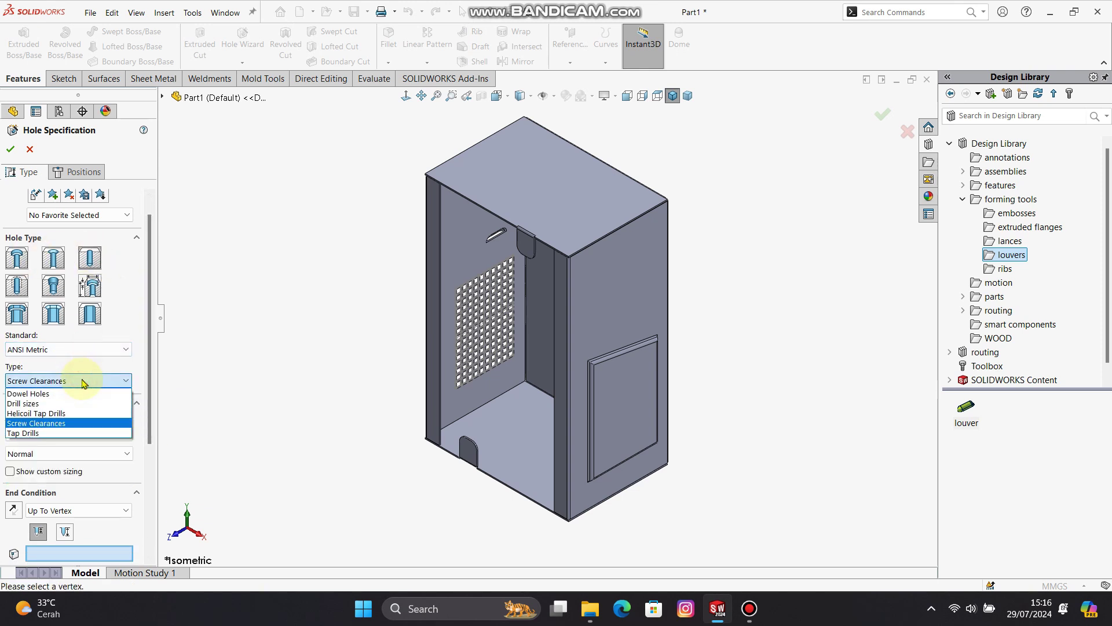
pyautogui.click(82, 423)
pyautogui.click(81, 434)
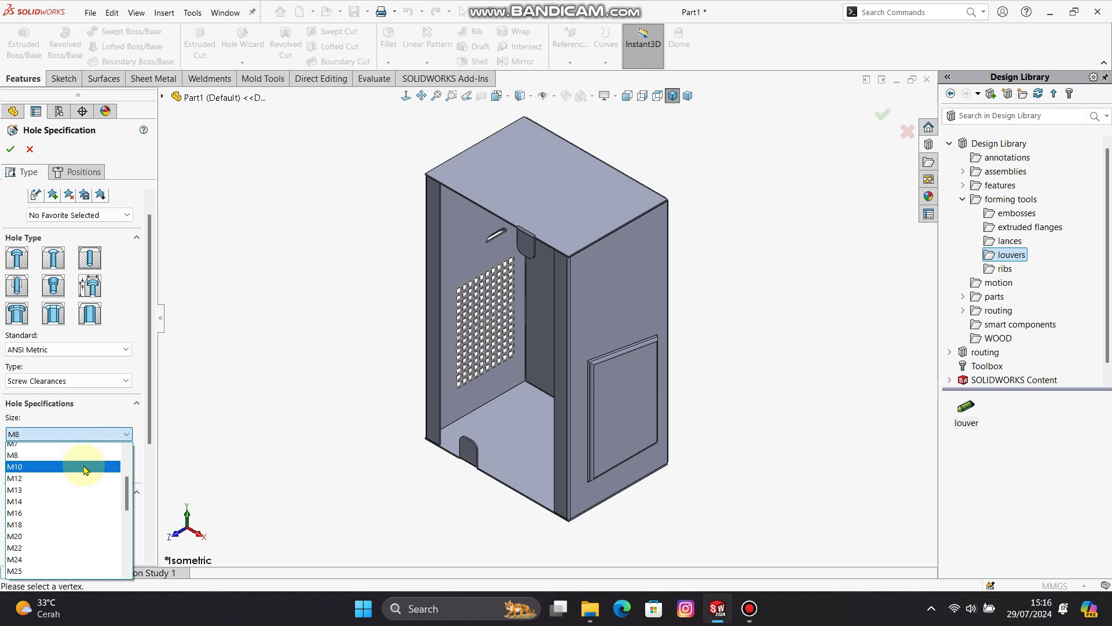
pyautogui.scroll(2, 85, 470)
pyautogui.click(45, 467)
# Set the M5 hole's end condition to Blind
pyautogui.scroll(-4, 152, 458)
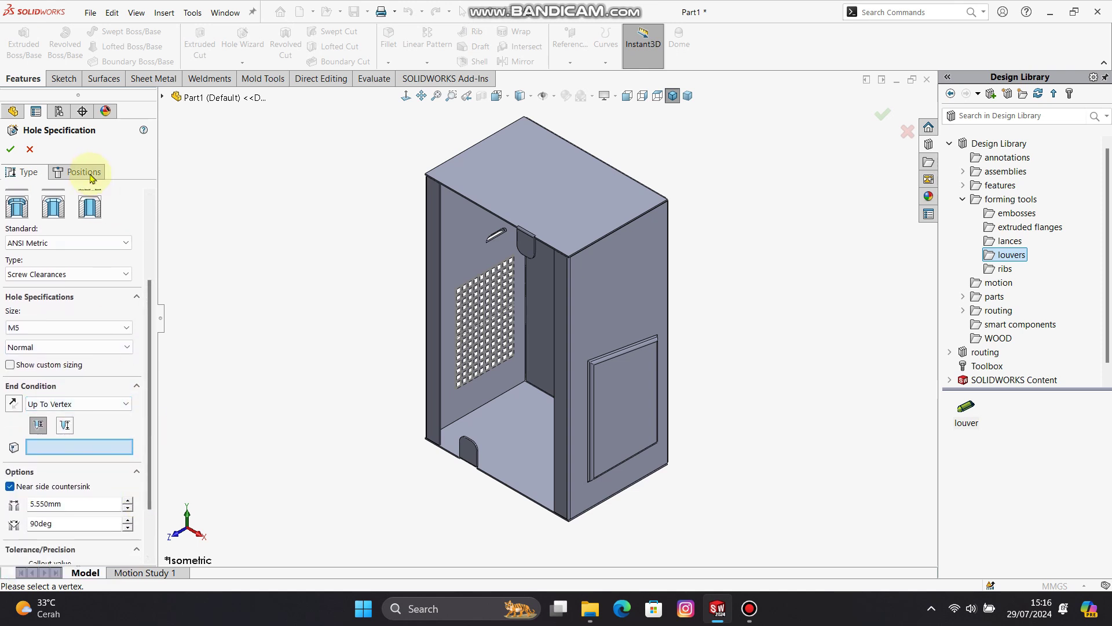
pyautogui.click(88, 406)
pyautogui.click(83, 416)
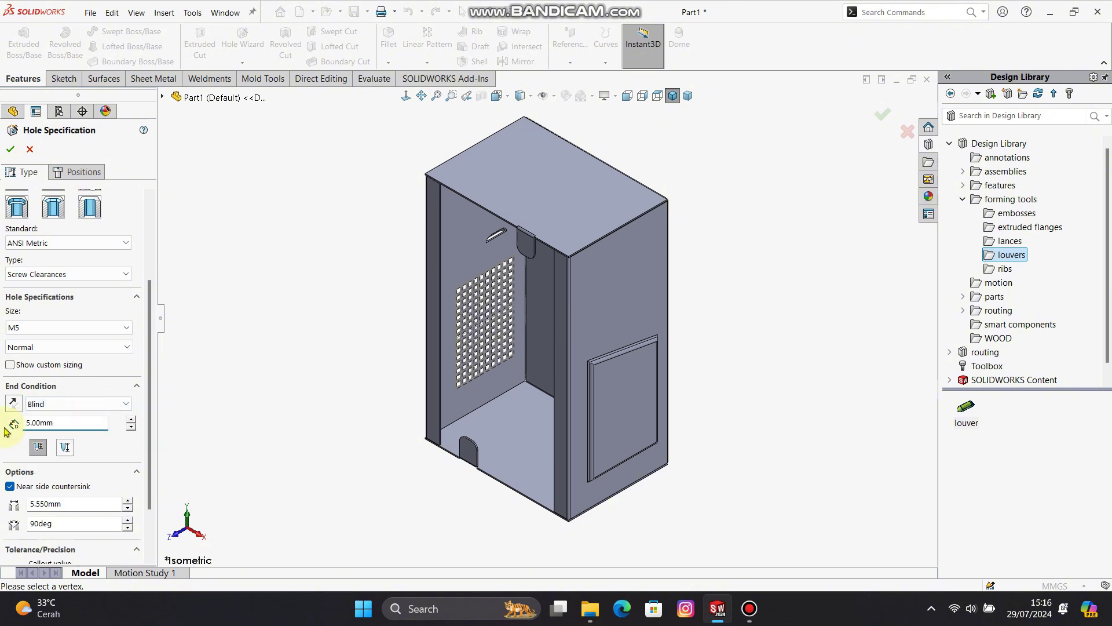
# Place the M5 clearance hole on the small upper edge flange, centred between its rounded corners, and create it
pyautogui.click(83, 173)
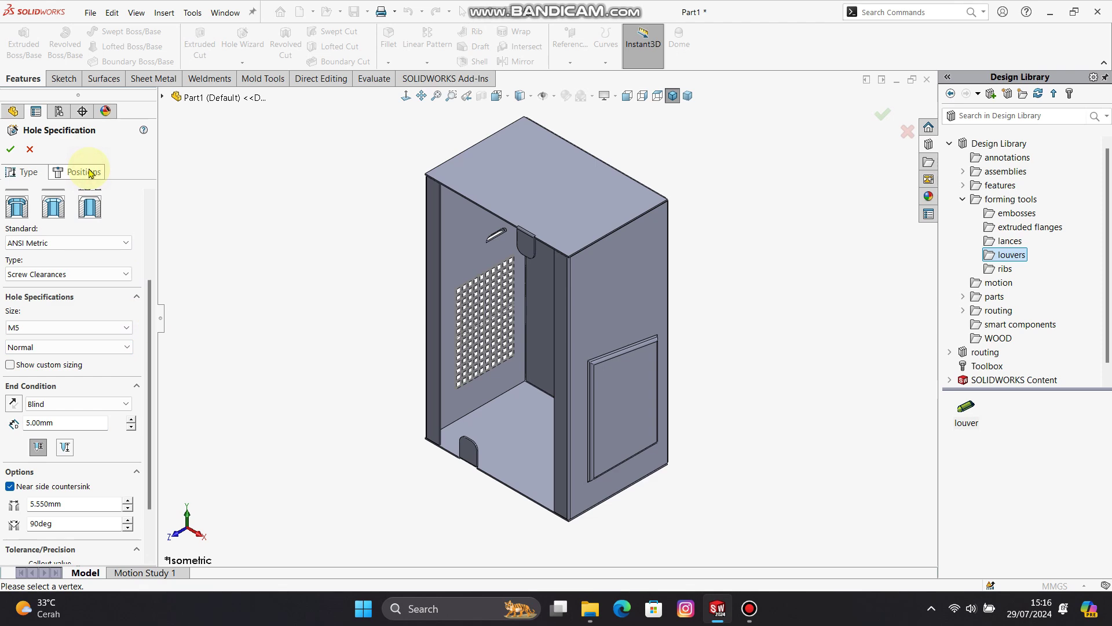
pyautogui.scroll(-2, 517, 274)
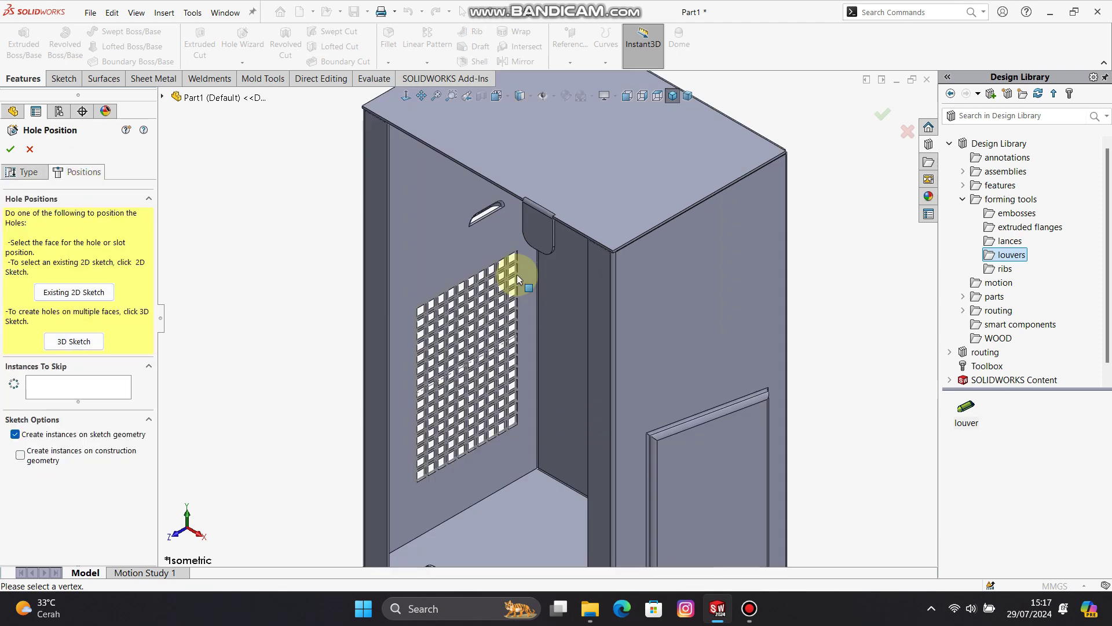
pyautogui.click(537, 228)
pyautogui.scroll(-3, 605, 164)
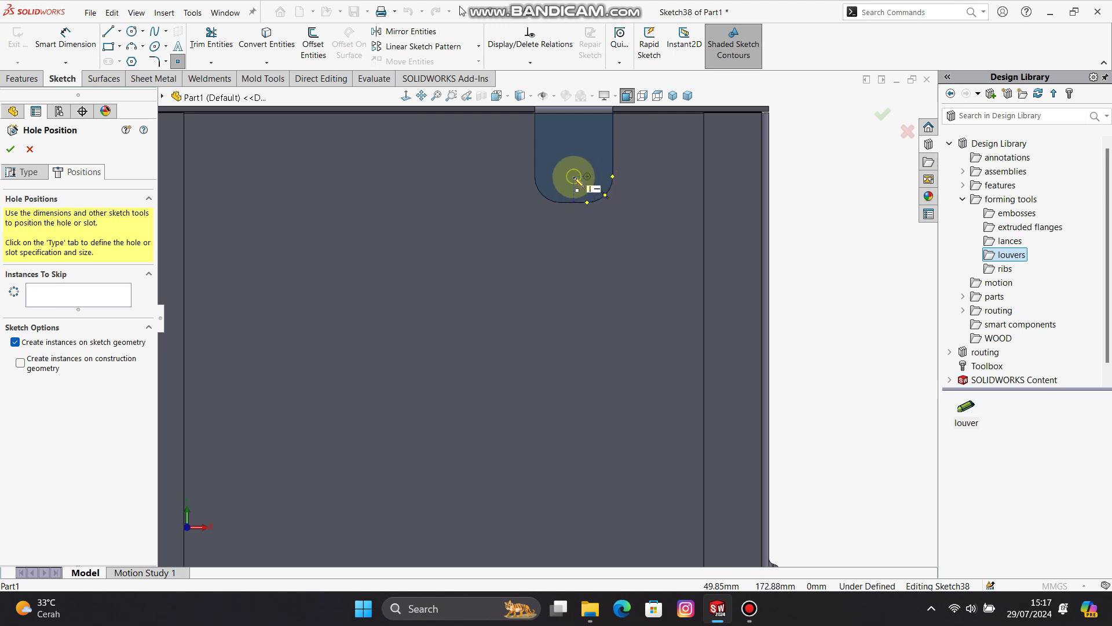
pyautogui.click(574, 177)
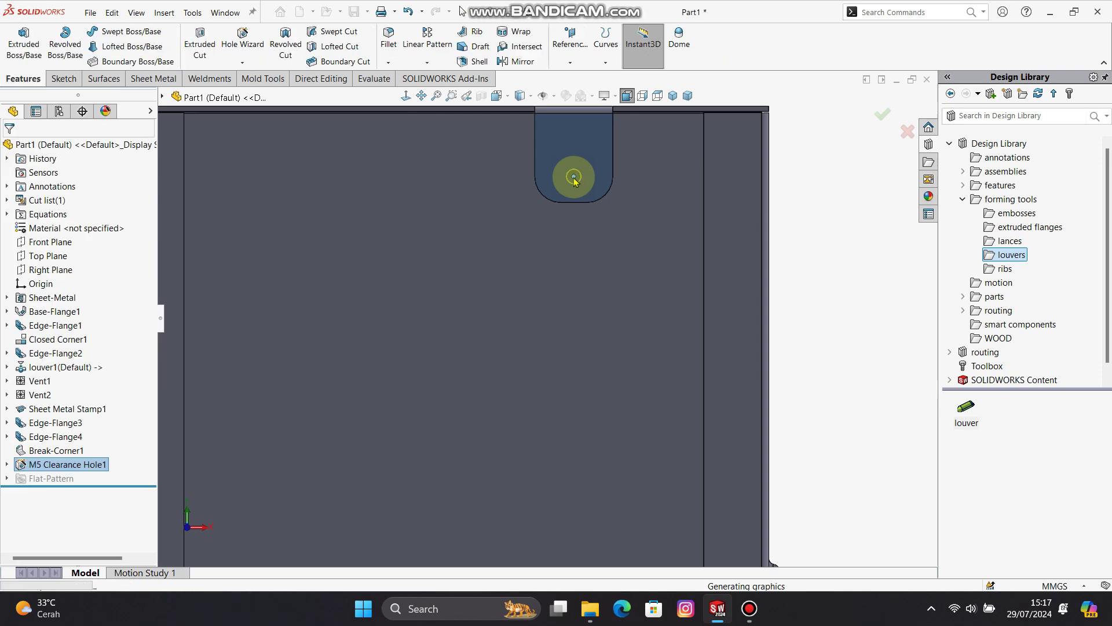
# Edit the M5 clearance hole's positions to add a second hole on the small bottom flange, centred between its rounded corners
pyautogui.click(52, 452)
pyautogui.click(58, 463)
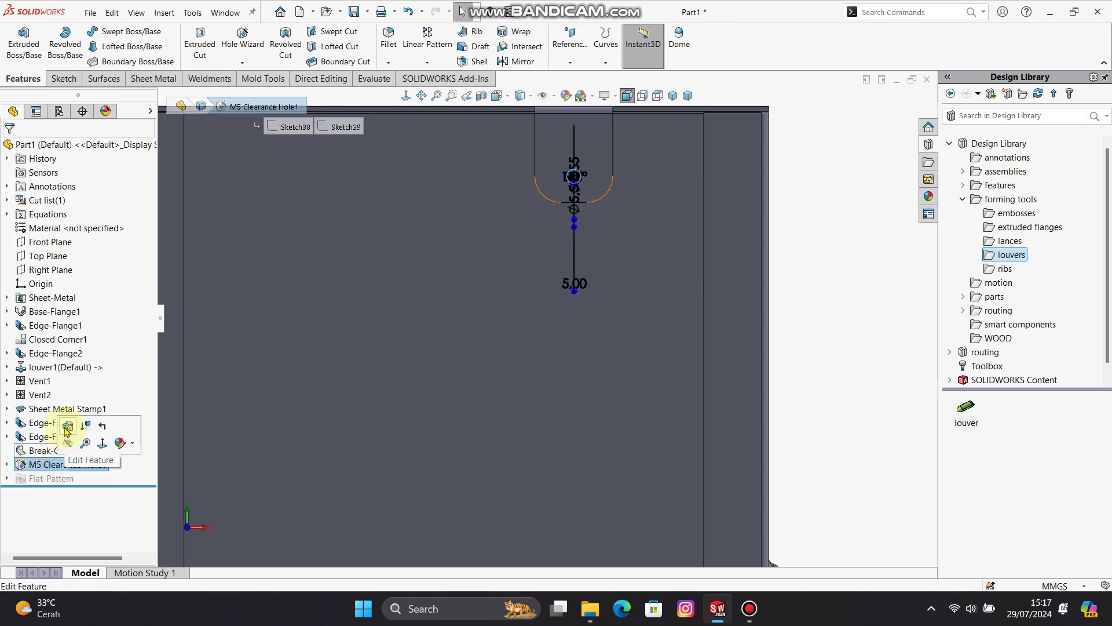
pyautogui.click(61, 445)
pyautogui.click(77, 172)
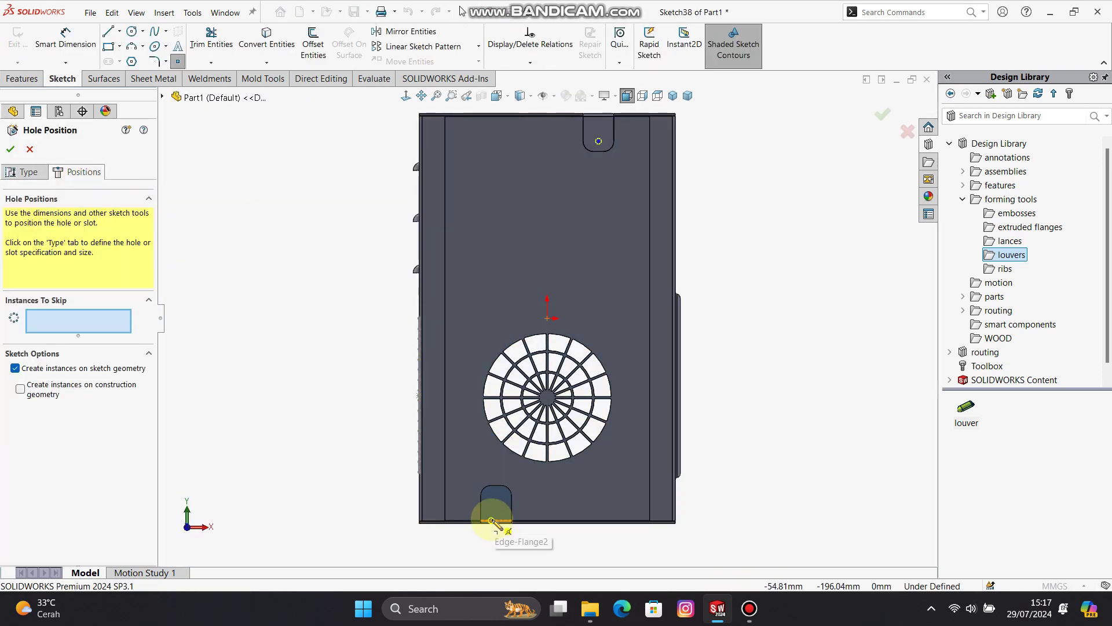
pyautogui.scroll(-8, 492, 521)
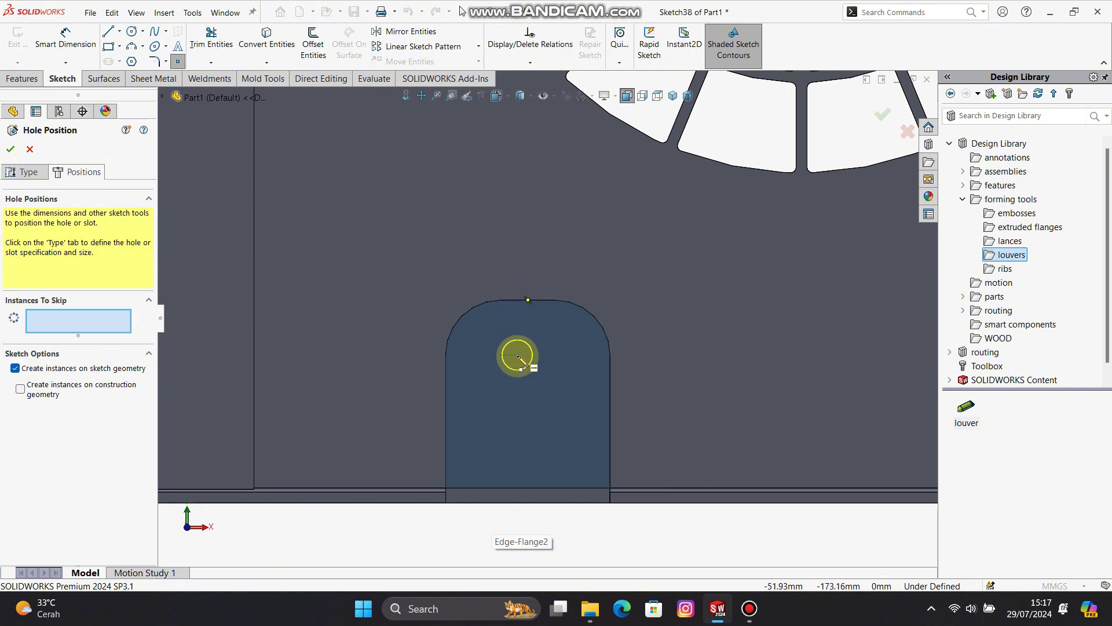
pyautogui.click(528, 356)
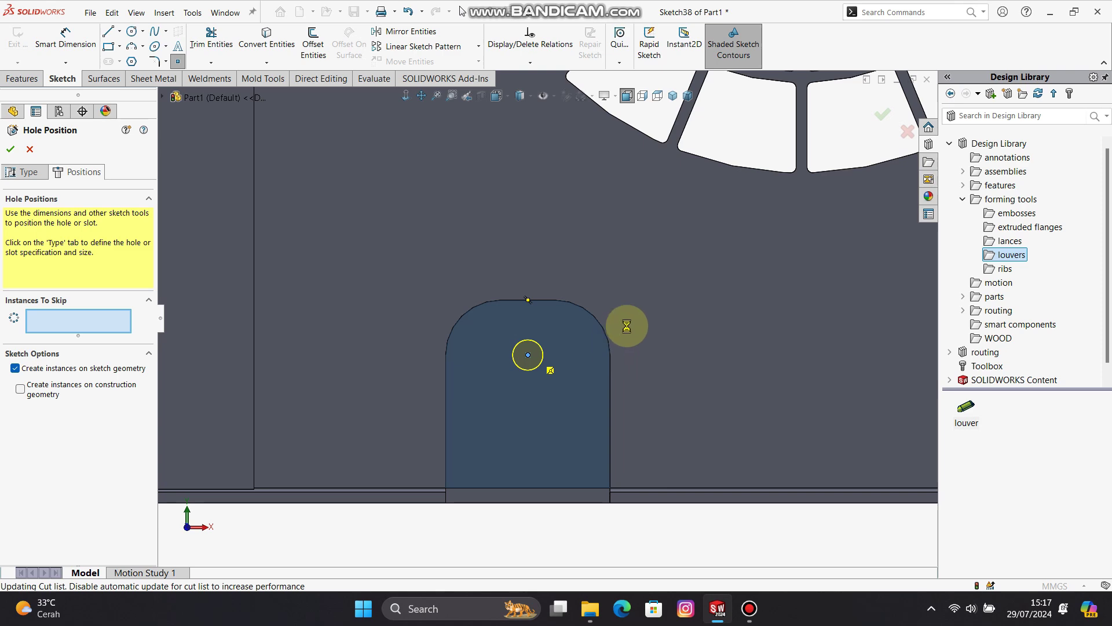
pyautogui.press('Return')
# Examine the M5 holes on the two small flanges in isometric view
pyautogui.scroll(8, 607, 323)
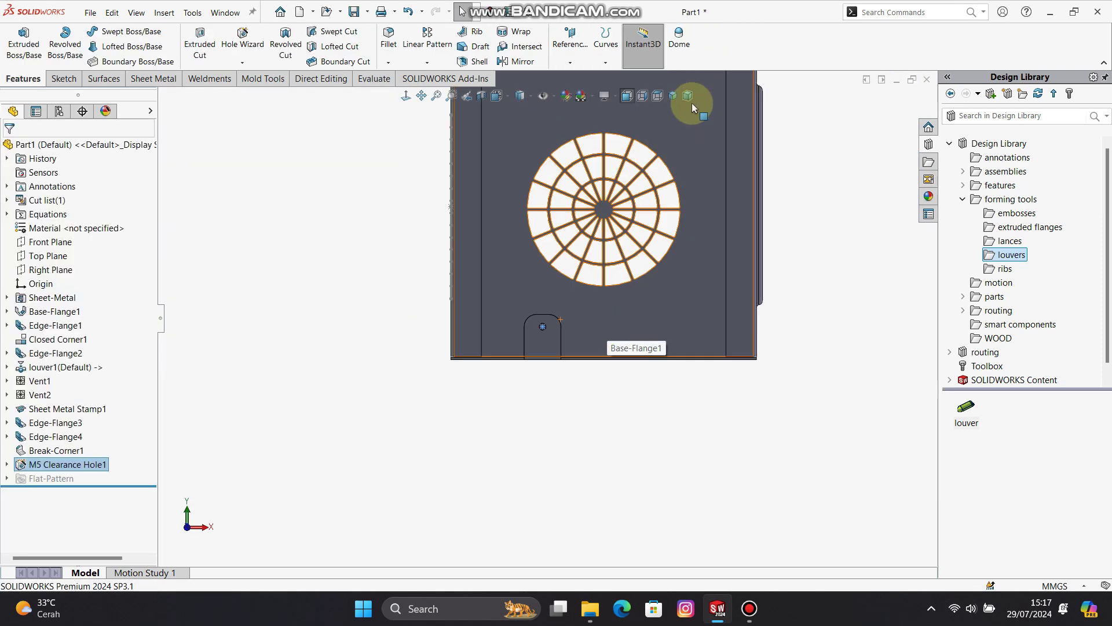
pyautogui.click(673, 96)
pyautogui.click(295, 255)
pyautogui.scroll(-4, 522, 256)
pyautogui.scroll(5, 568, 258)
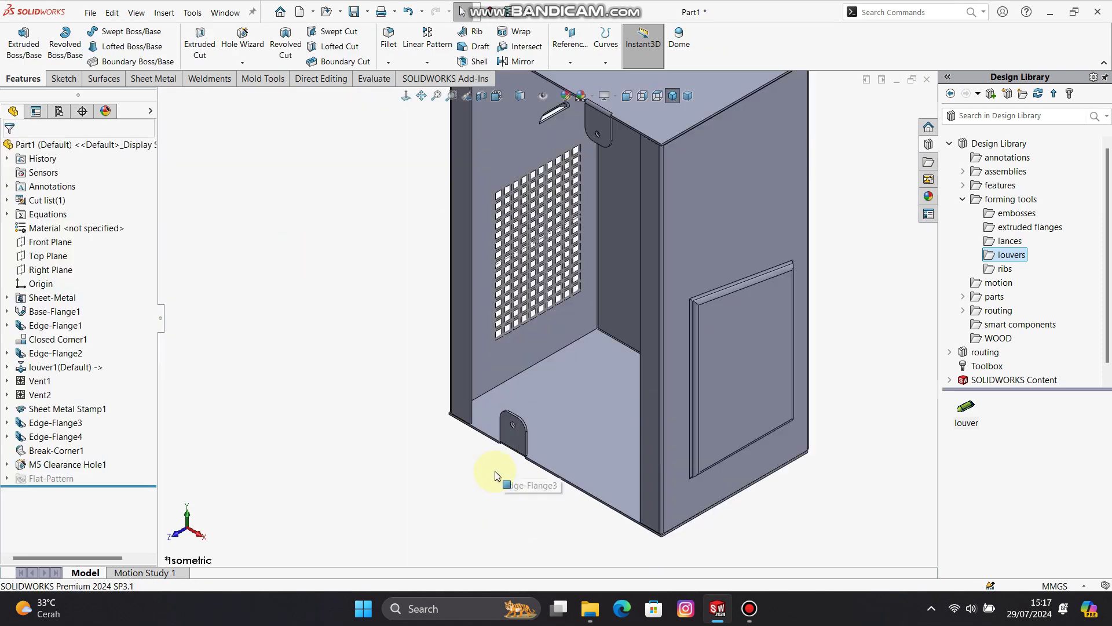
pyautogui.scroll(-4, 504, 471)
pyautogui.scroll(4, 529, 338)
pyautogui.click(673, 97)
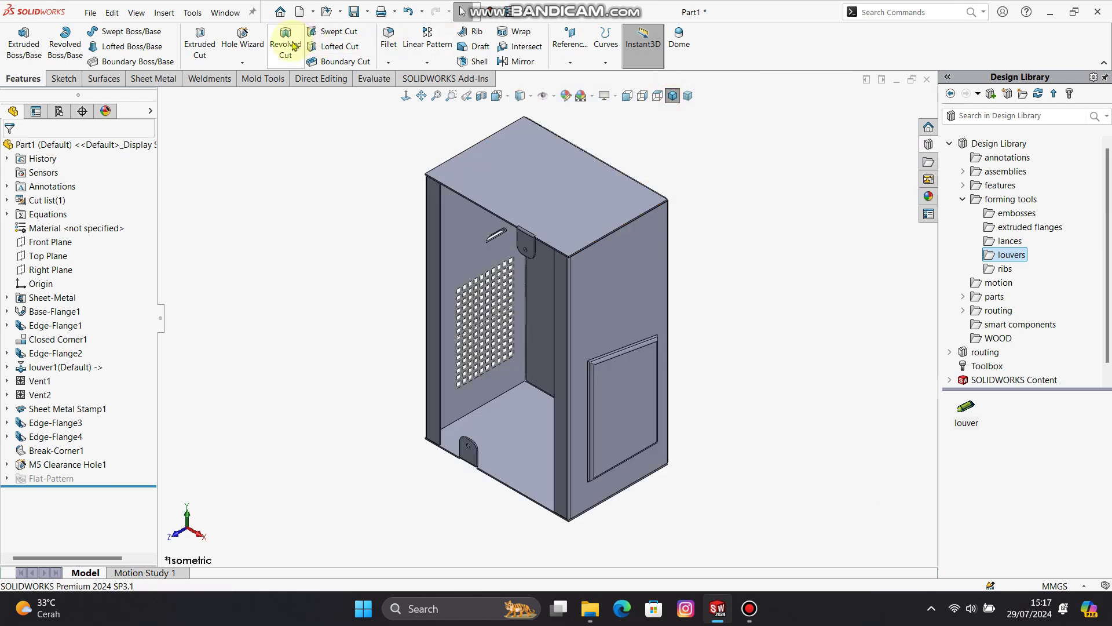
# Start an M8 screw clearance hole with the Hole Wizard and place it on the left front flange near its upper end
pyautogui.click(242, 43)
pyautogui.click(68, 456)
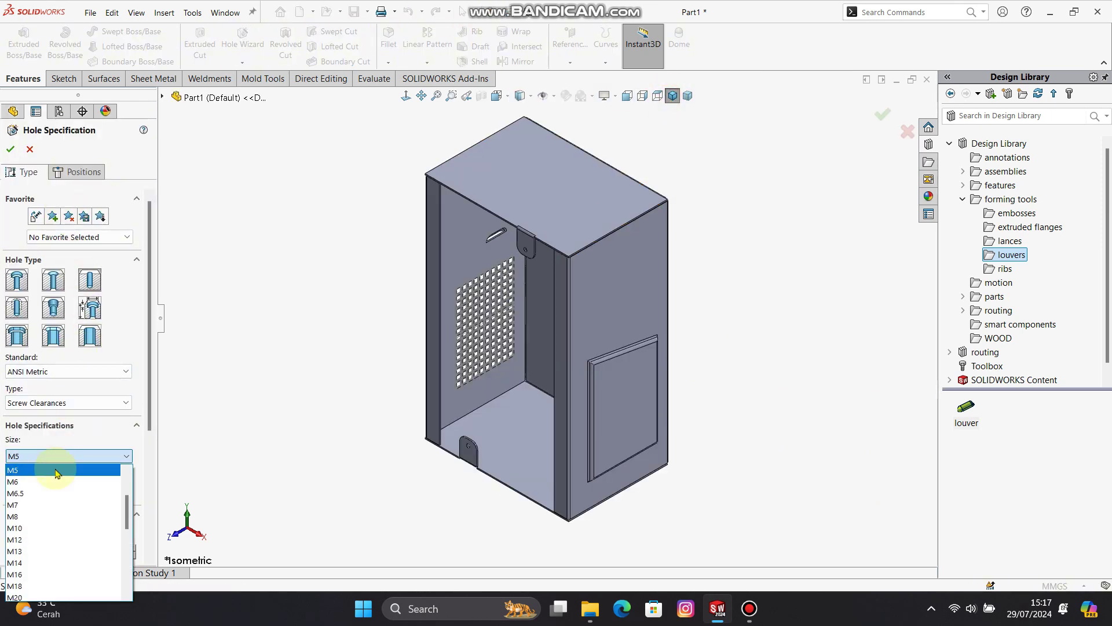
pyautogui.click(57, 515)
pyautogui.click(69, 173)
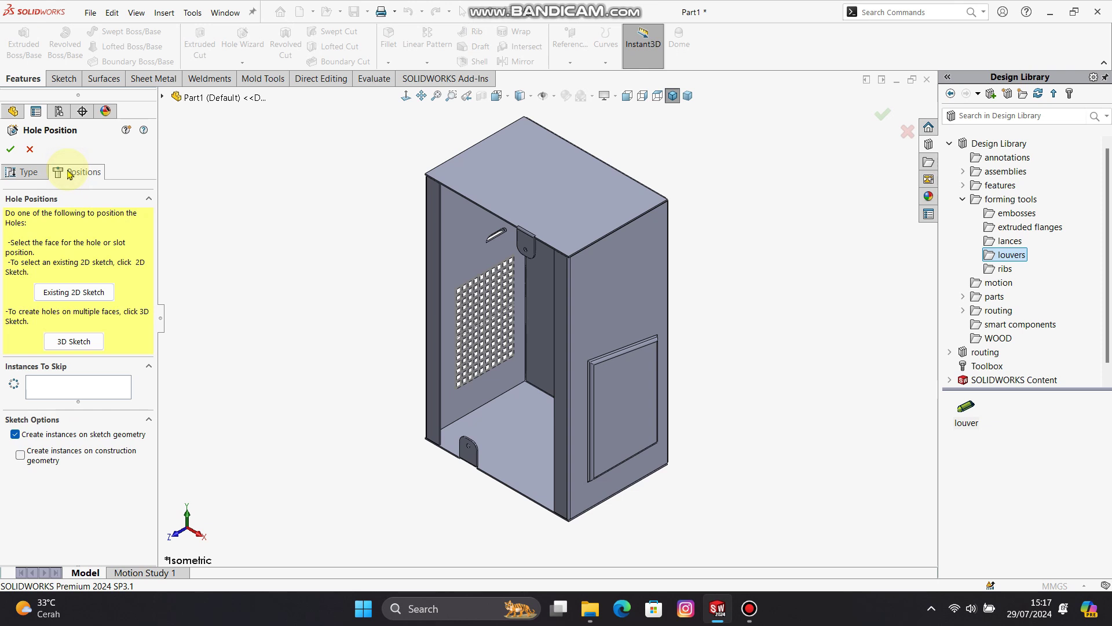
pyautogui.click(436, 235)
pyautogui.scroll(-3, 440, 185)
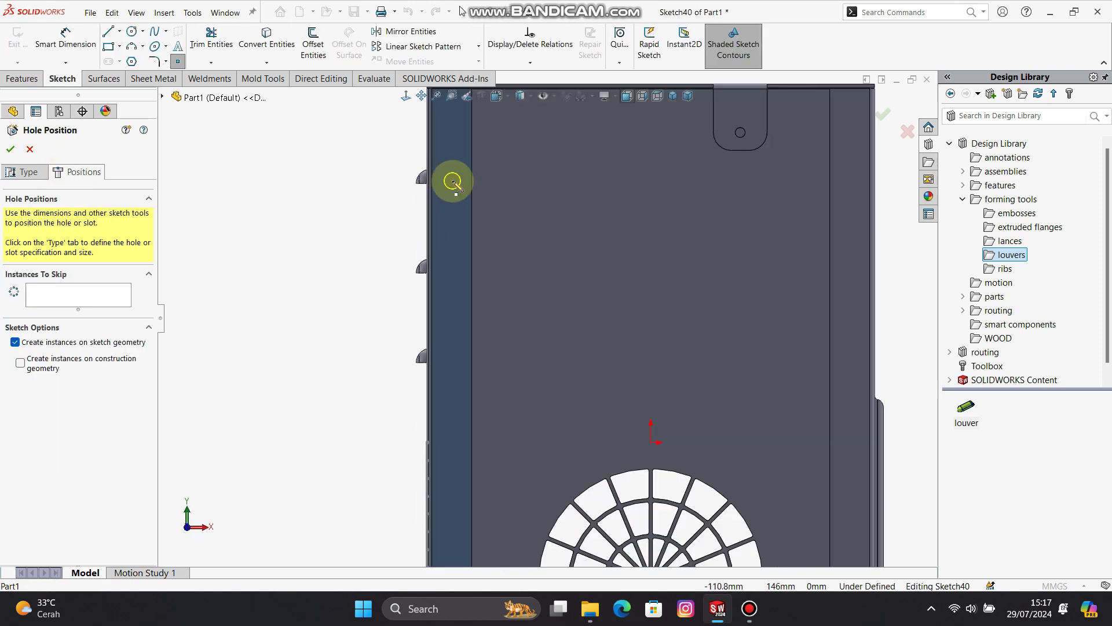
pyautogui.click(453, 181)
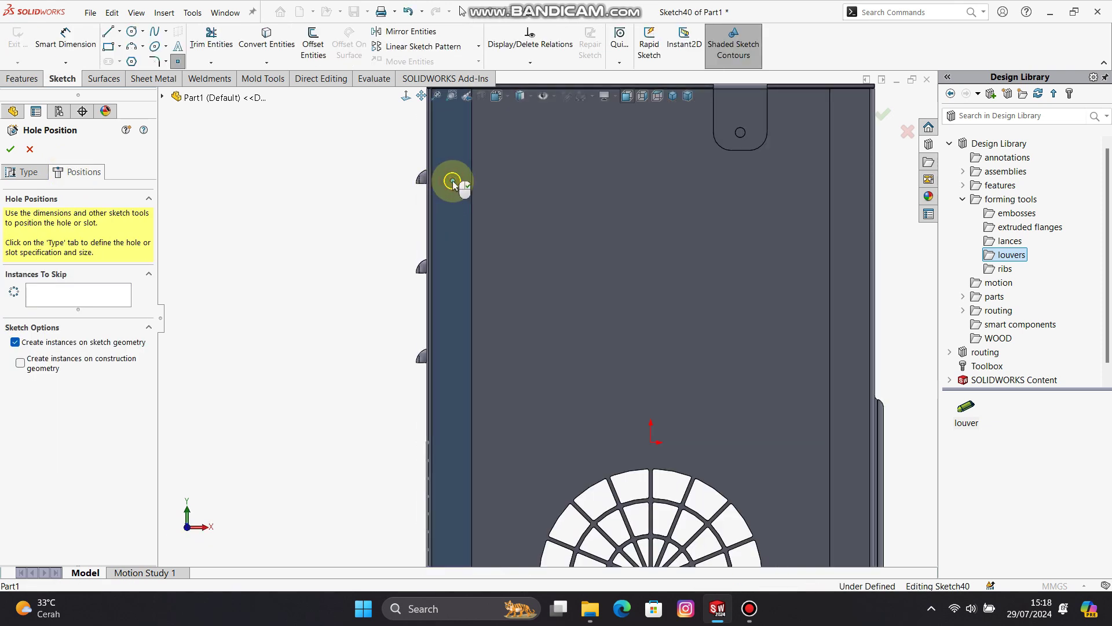
# Dimension the M8 hole's centre 50 mm from the top edge of the left front flange
pyautogui.moveTo(371, 192); pyautogui.dragTo(372, 136, button='right')
pyautogui.click(453, 181)
pyautogui.scroll(3, 454, 181)
pyautogui.scroll(-5, 481, 177)
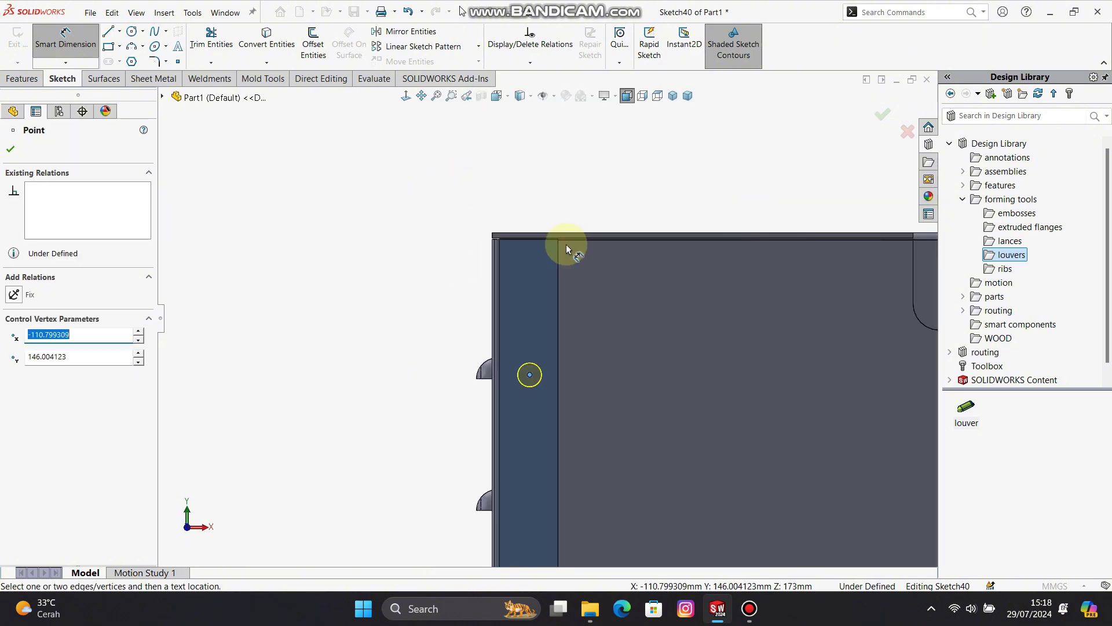
pyautogui.scroll(-4, 566, 251)
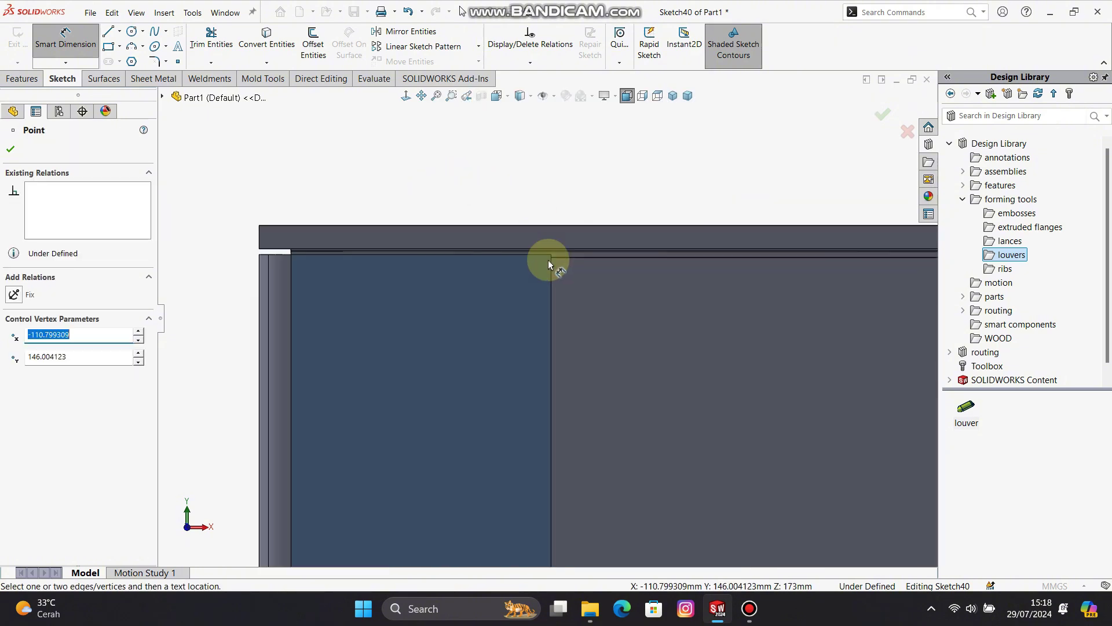
pyautogui.click(302, 256)
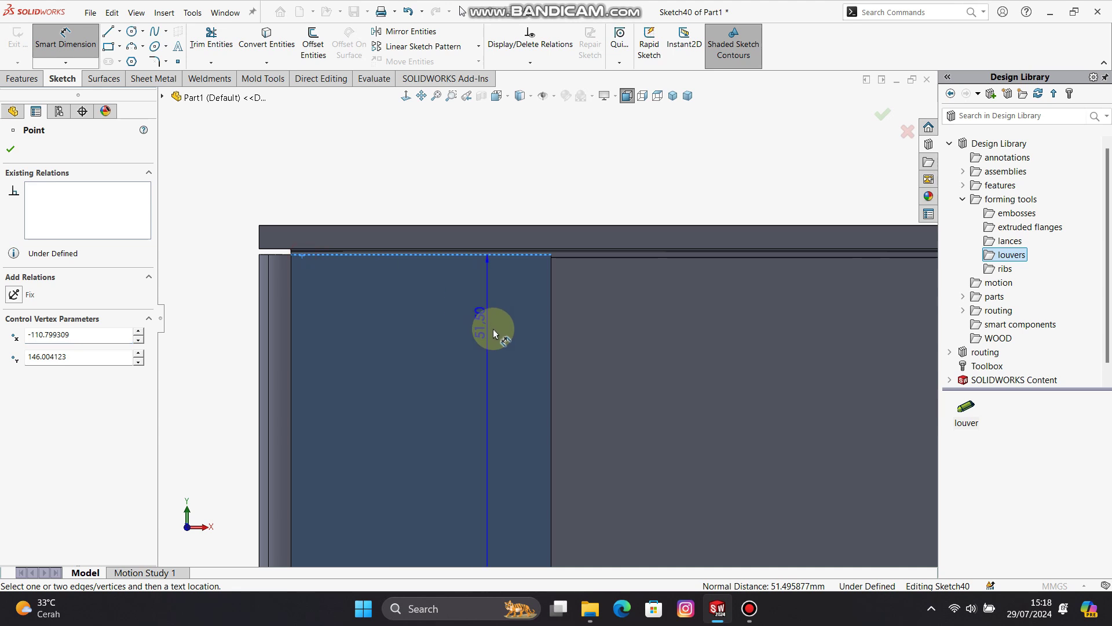
pyautogui.scroll(4, 547, 318)
pyautogui.click(585, 407)
pyautogui.write('50')
pyautogui.press('Return')
pyautogui.press('Escape')
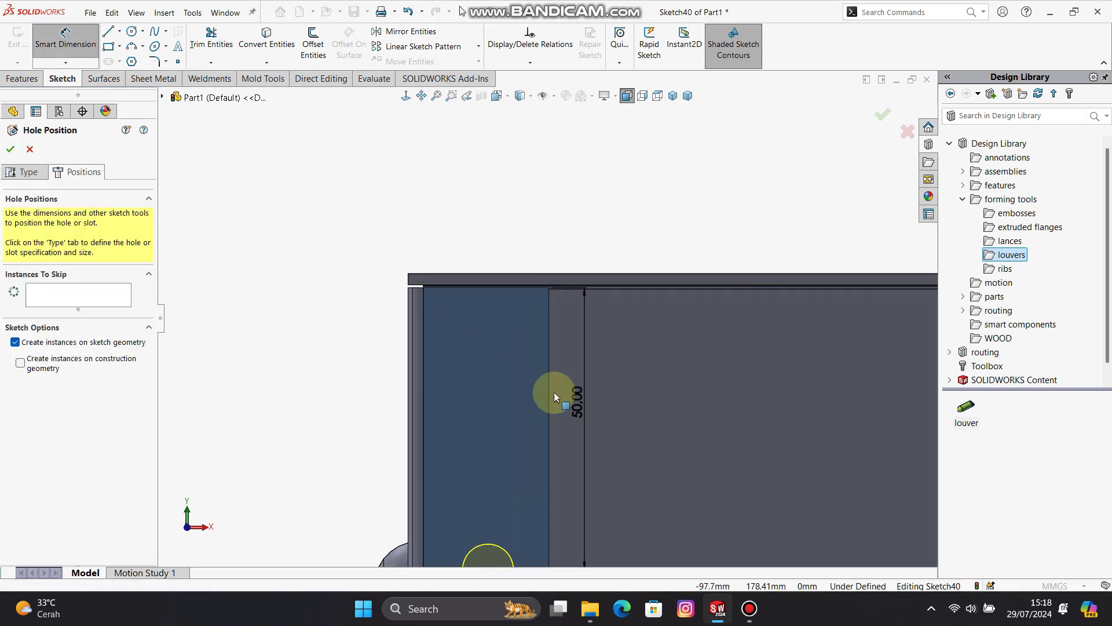
# Make the M8 hole's centre vertical with the midpoint of the flange's top edge and create the hole
pyautogui.scroll(3, 552, 392)
pyautogui.click(506, 492)
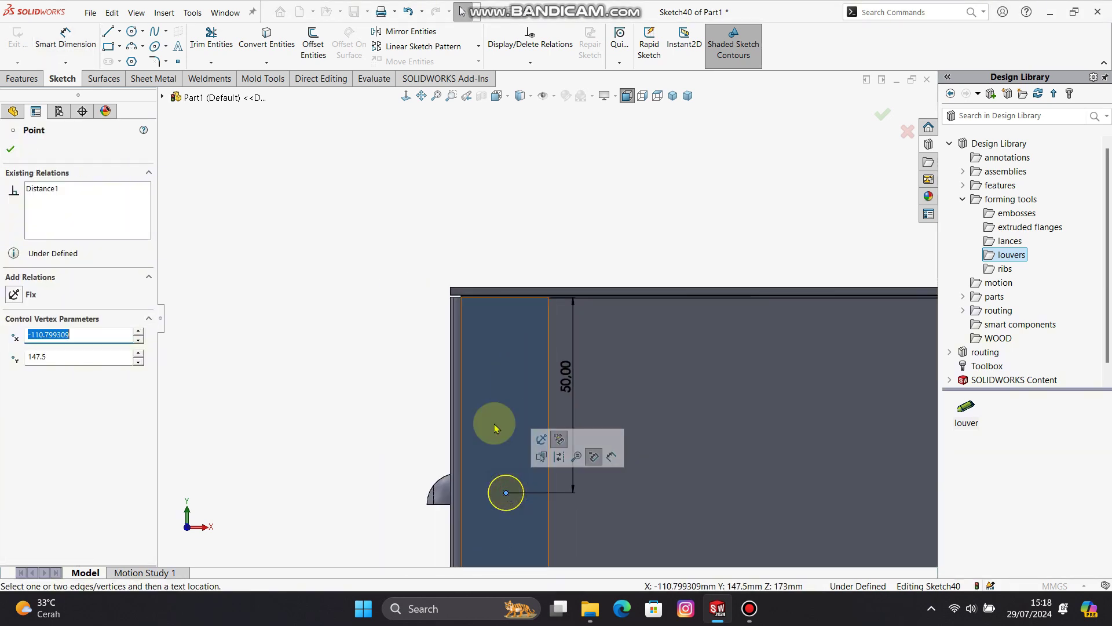
pyautogui.click(504, 297)
pyautogui.keyDown('ctrl'); pyautogui.click(505, 493); pyautogui.keyUp('ctrl')
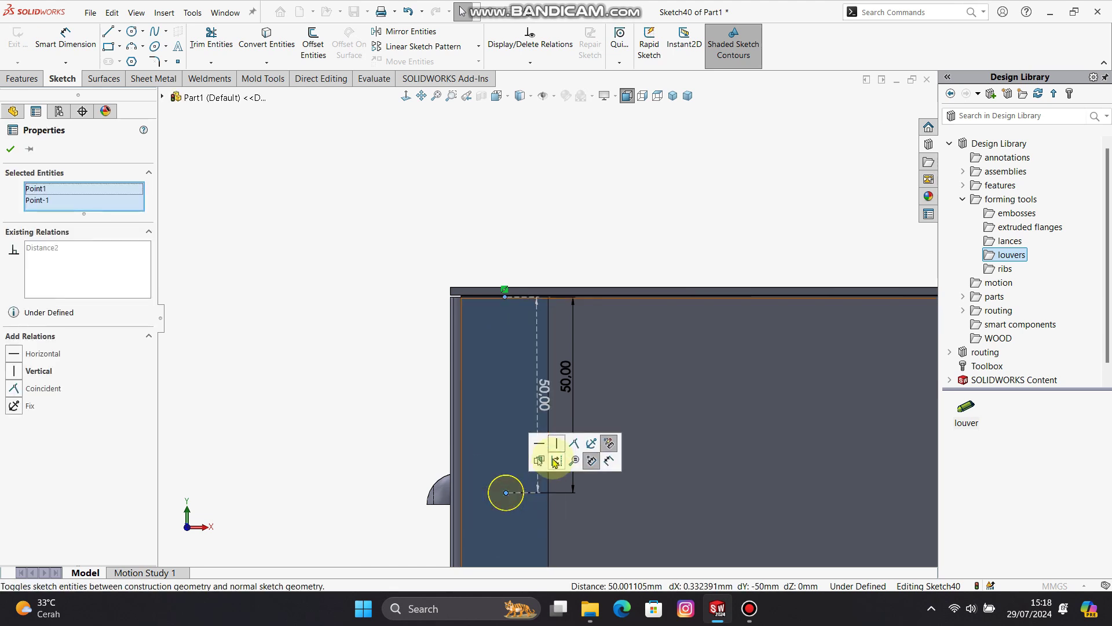
pyautogui.click(557, 442)
pyautogui.click(308, 380)
pyautogui.scroll(2, 609, 410)
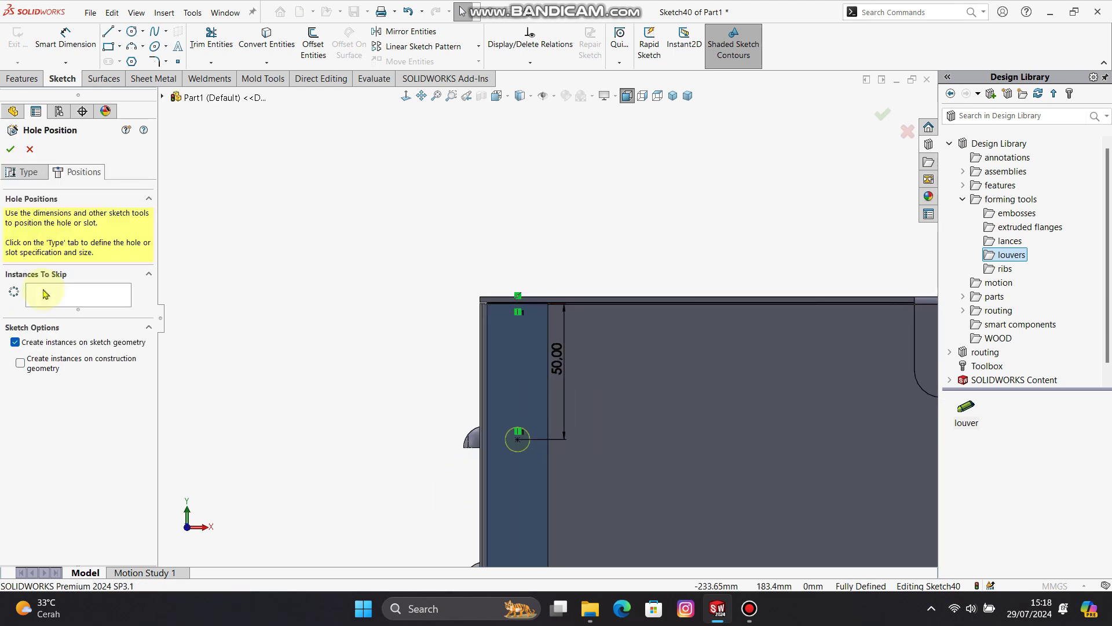
pyautogui.click(13, 149)
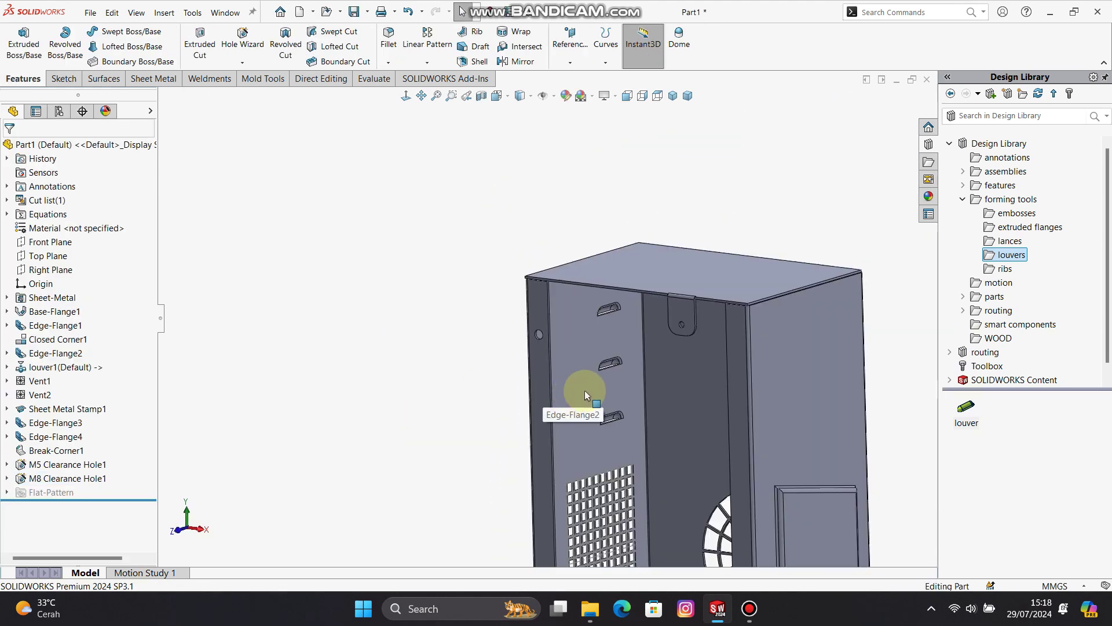
# Mirror the M8 clearance hole about the Top Plane and the Right Plane and show the box in isometric view
pyautogui.click(522, 62)
pyautogui.click(163, 97)
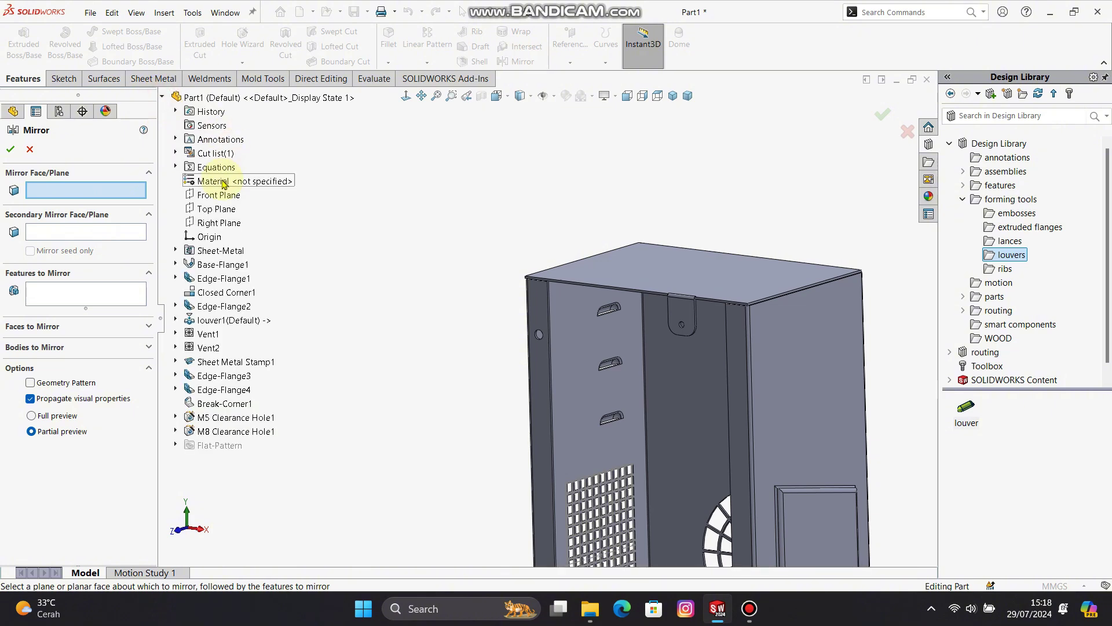
pyautogui.click(217, 209)
pyautogui.click(220, 224)
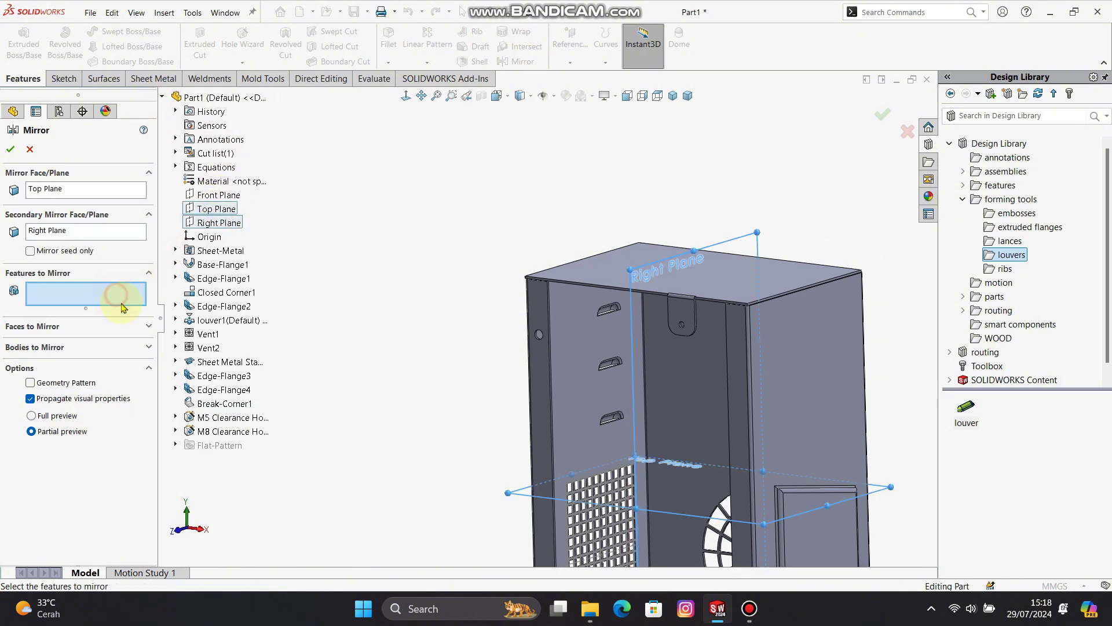
pyautogui.click(234, 432)
pyautogui.moveTo(397, 406); pyautogui.dragTo(607, 471, button='middle')
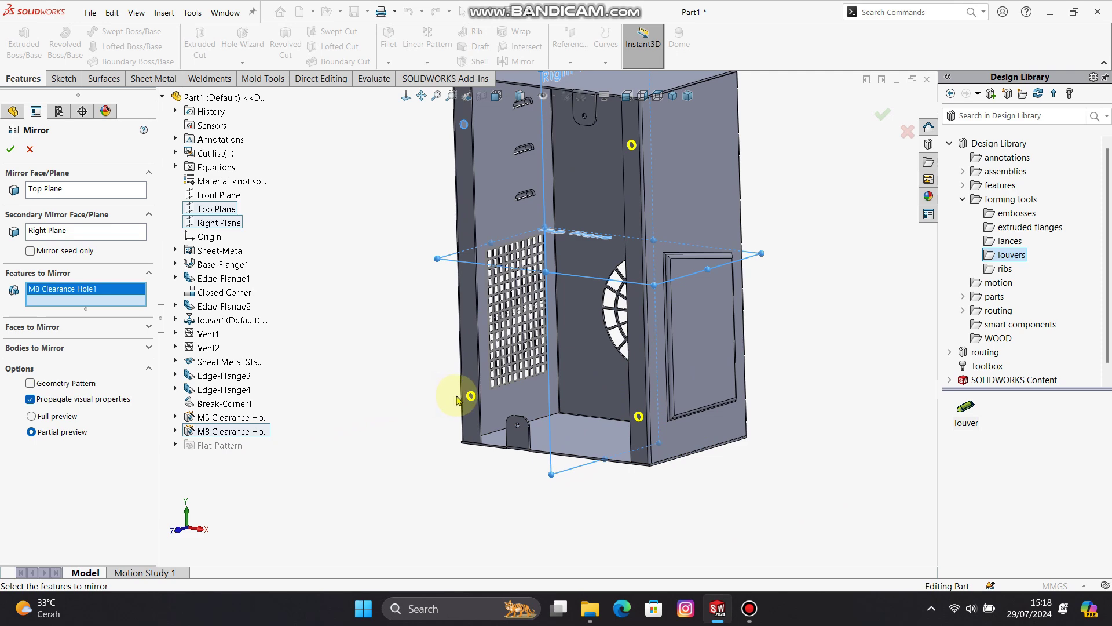
pyautogui.click(10, 151)
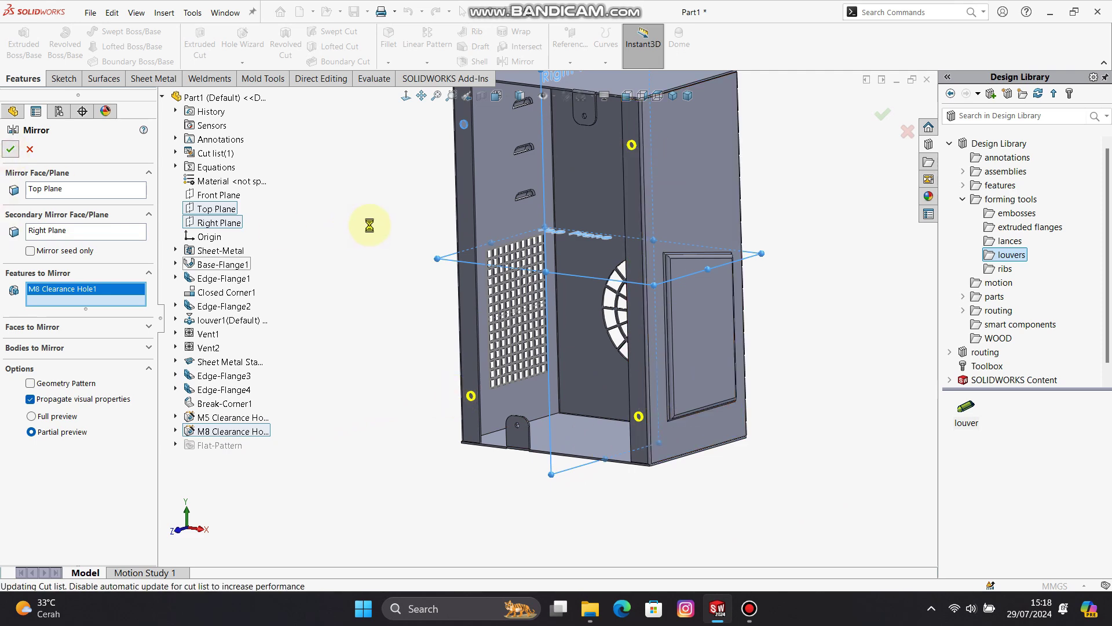
pyautogui.click(672, 95)
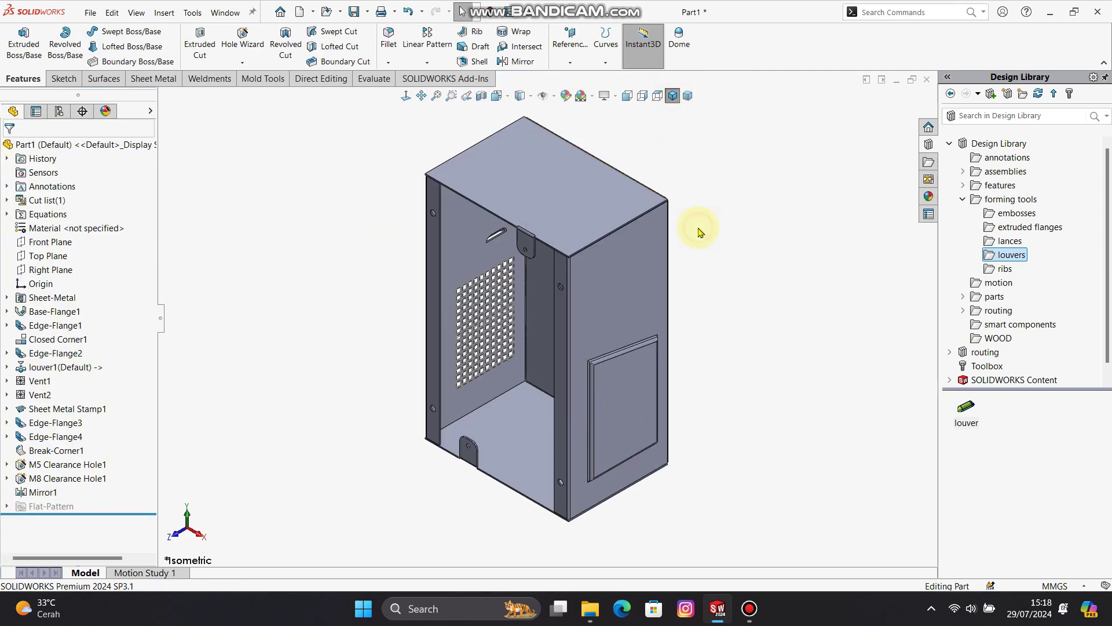
# Flatten the sheet metal box, inspect its flat pattern in front and isometric views, and fold it back
pyautogui.click(155, 79)
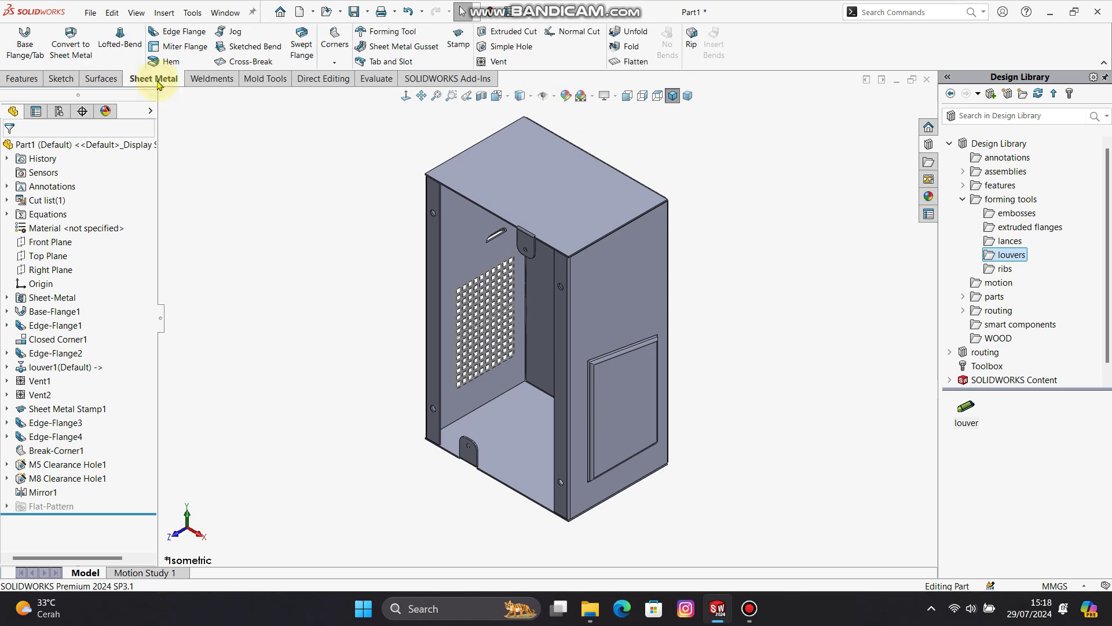
pyautogui.click(621, 62)
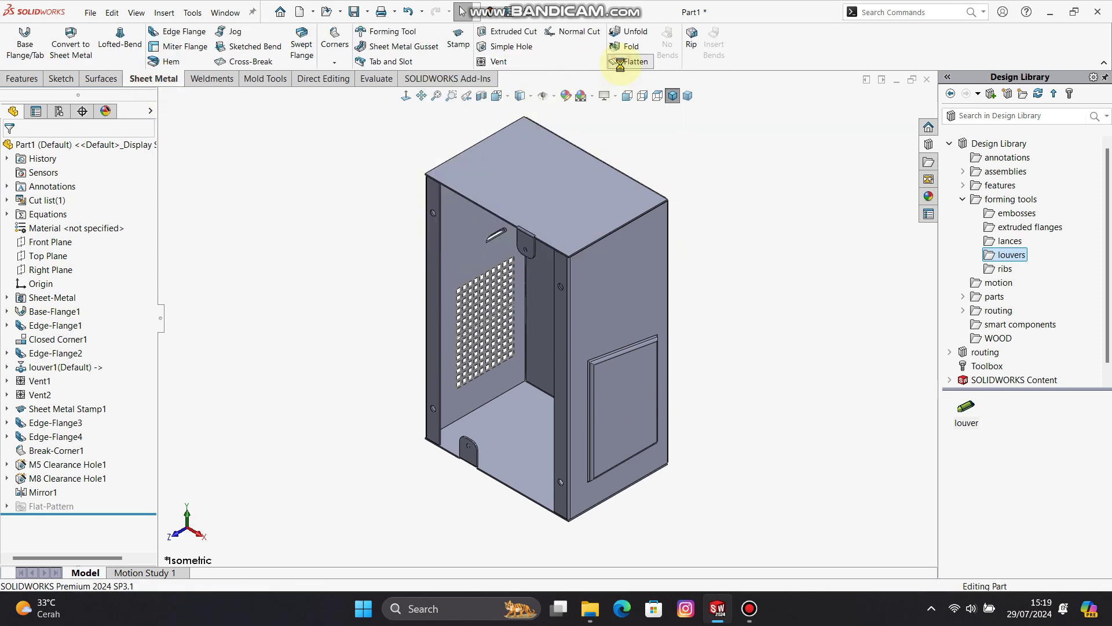
pyautogui.click(627, 95)
pyautogui.click(769, 192)
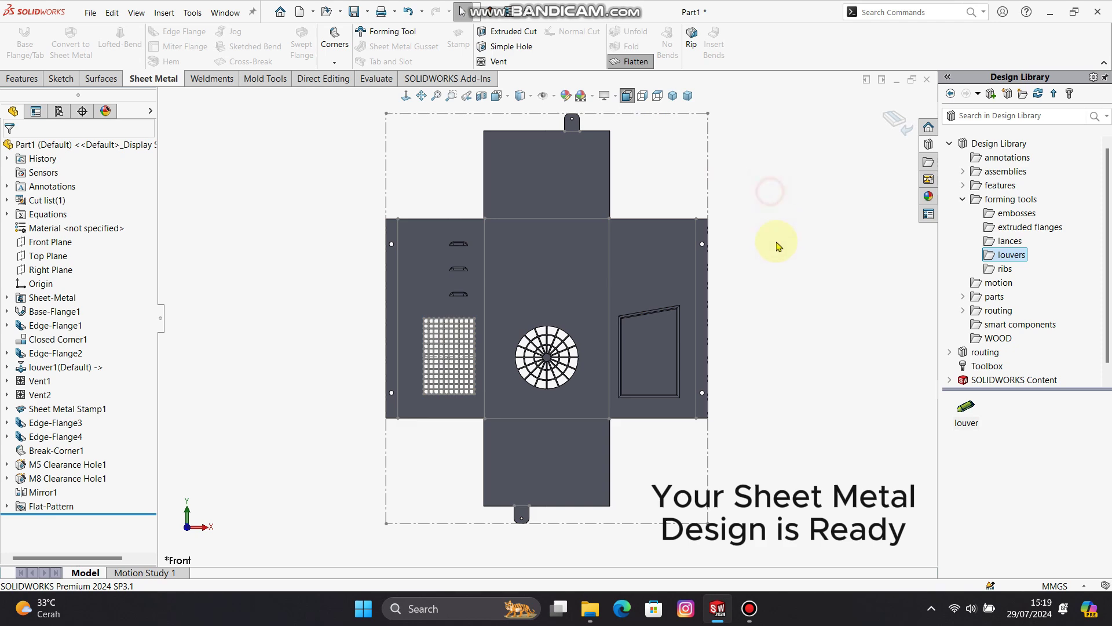
pyautogui.click(673, 96)
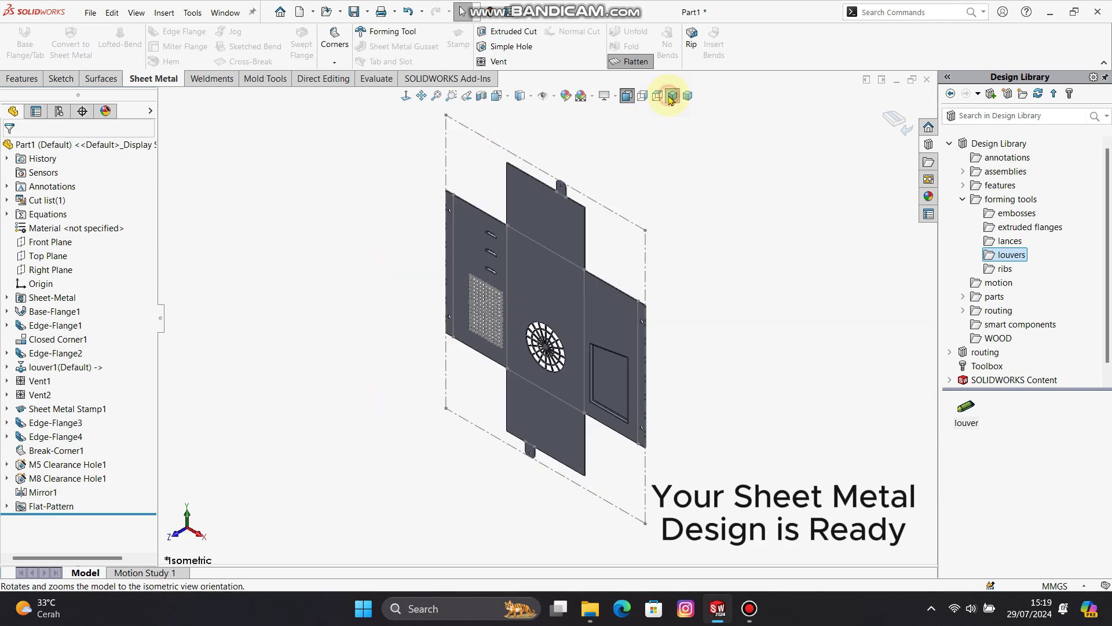
pyautogui.click(638, 64)
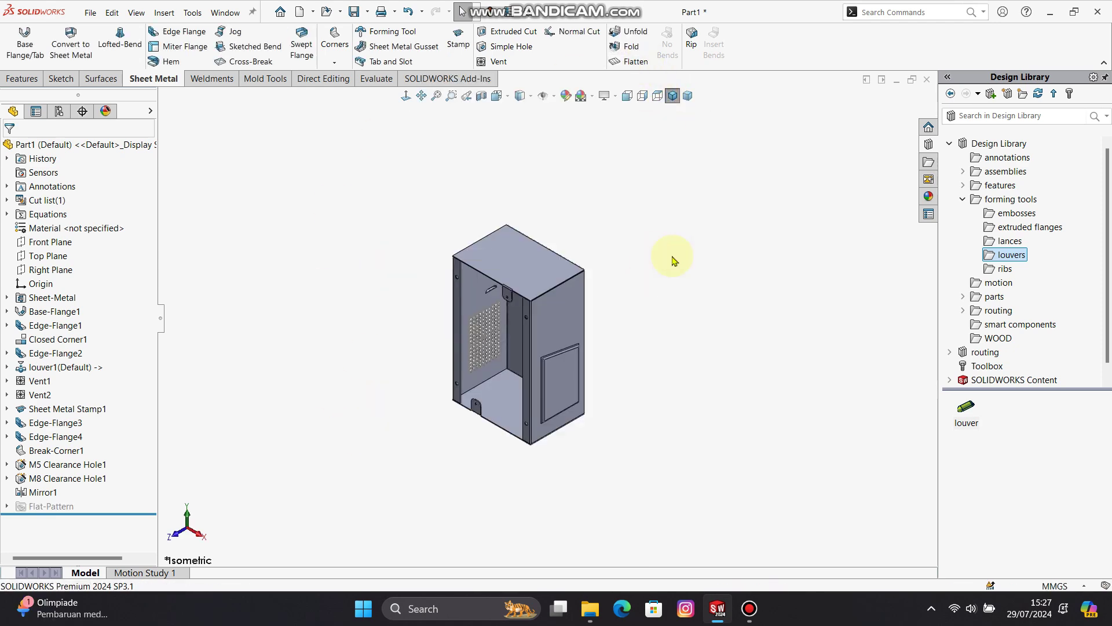
# Sketch a corner rectangle about 245 by 395 mm on the left front flange's face, spanning the opposite corners of the box front
pyautogui.scroll(-5, 484, 261)
pyautogui.click(486, 251)
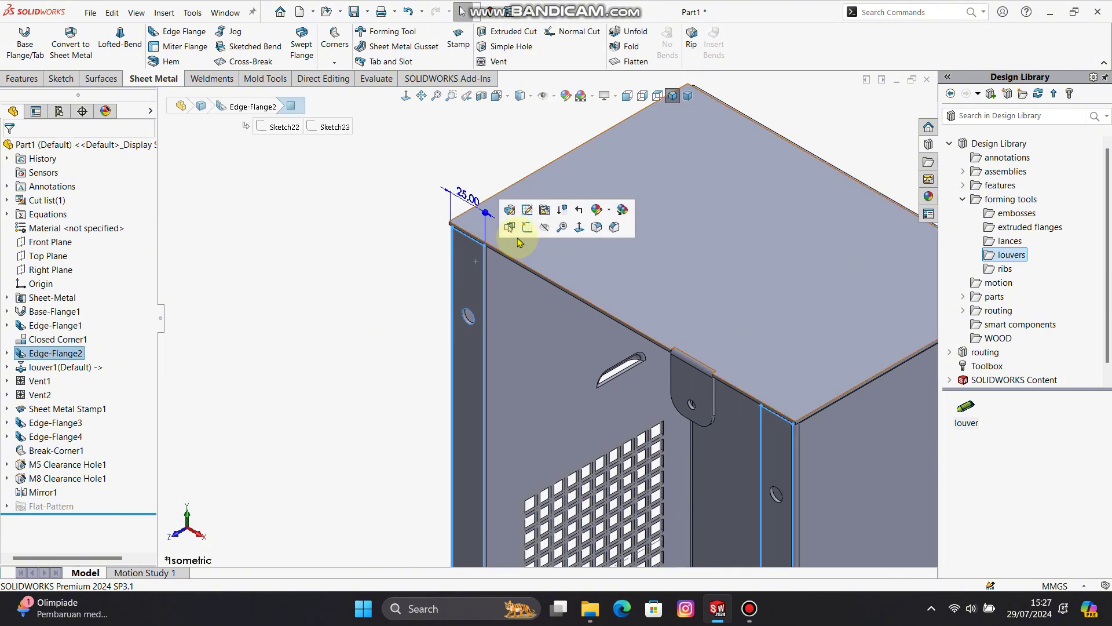
pyautogui.click(531, 233)
pyautogui.click(108, 46)
pyautogui.scroll(-5, 458, 133)
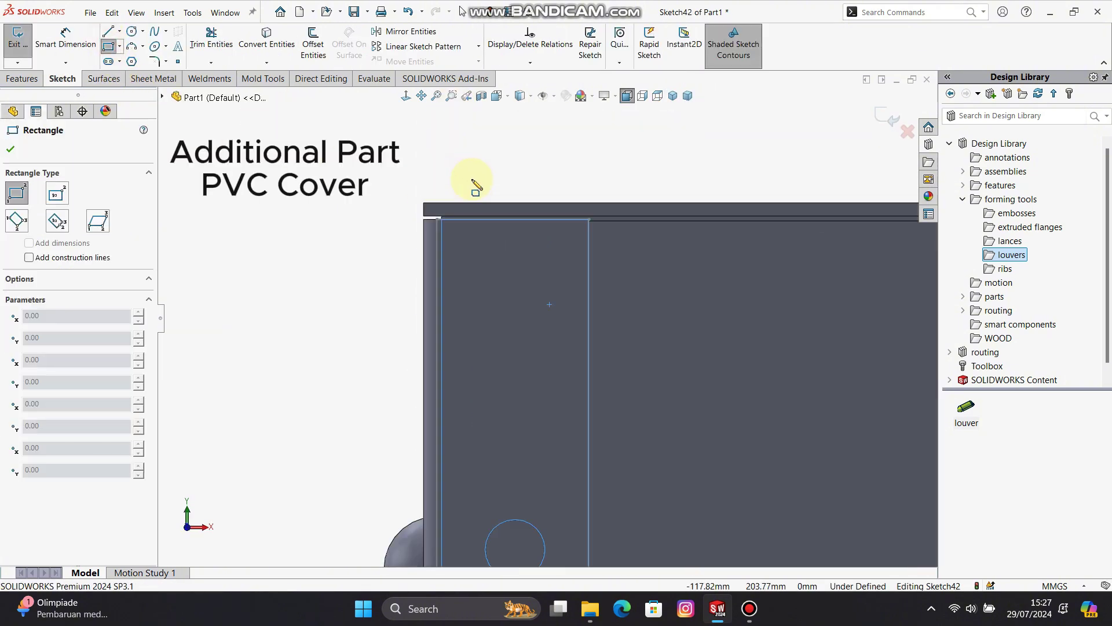
pyautogui.click(443, 240)
pyautogui.scroll(6, 800, 467)
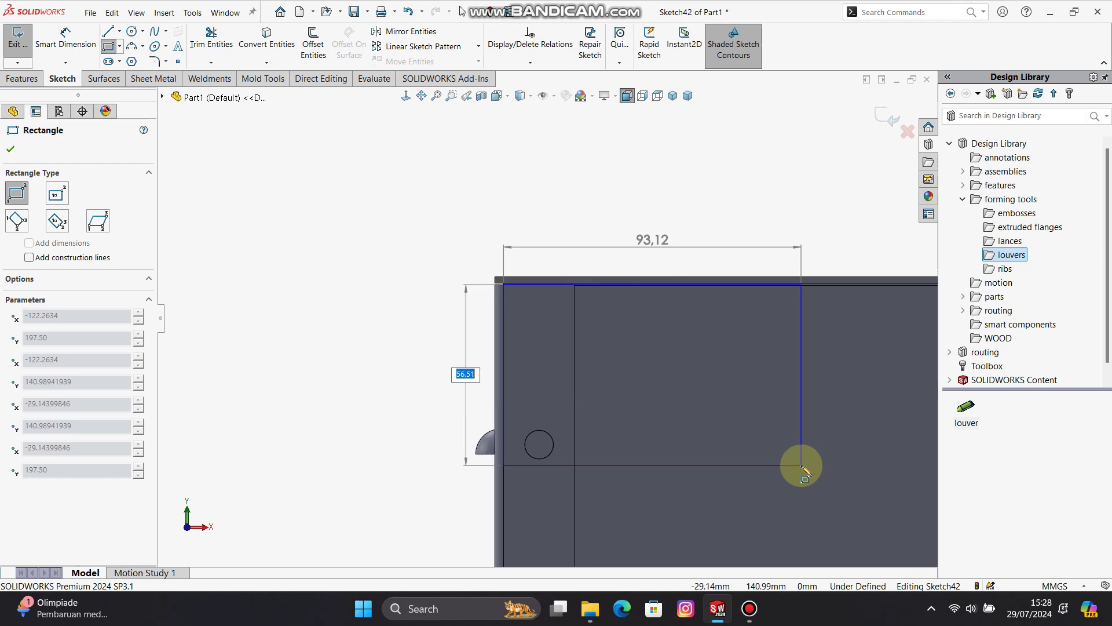
pyautogui.scroll(-5, 666, 509)
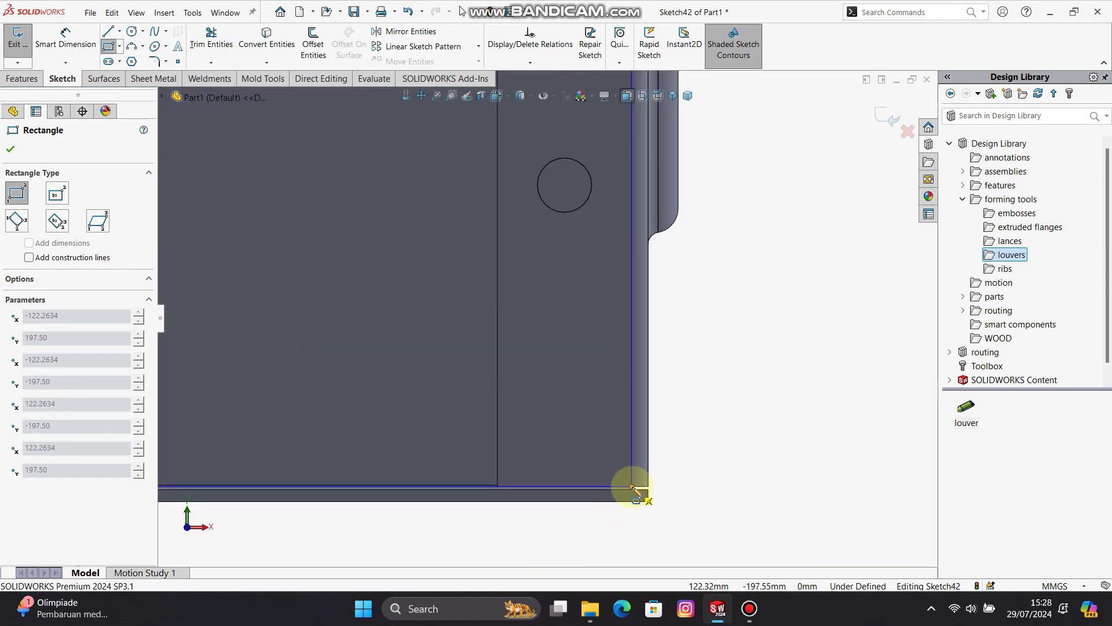
pyautogui.click(633, 491)
pyautogui.press('Escape')
# Extrude the rectangle 2 mm as a separate cover body, without merging it with the sheet metal box
pyautogui.scroll(5, 637, 313)
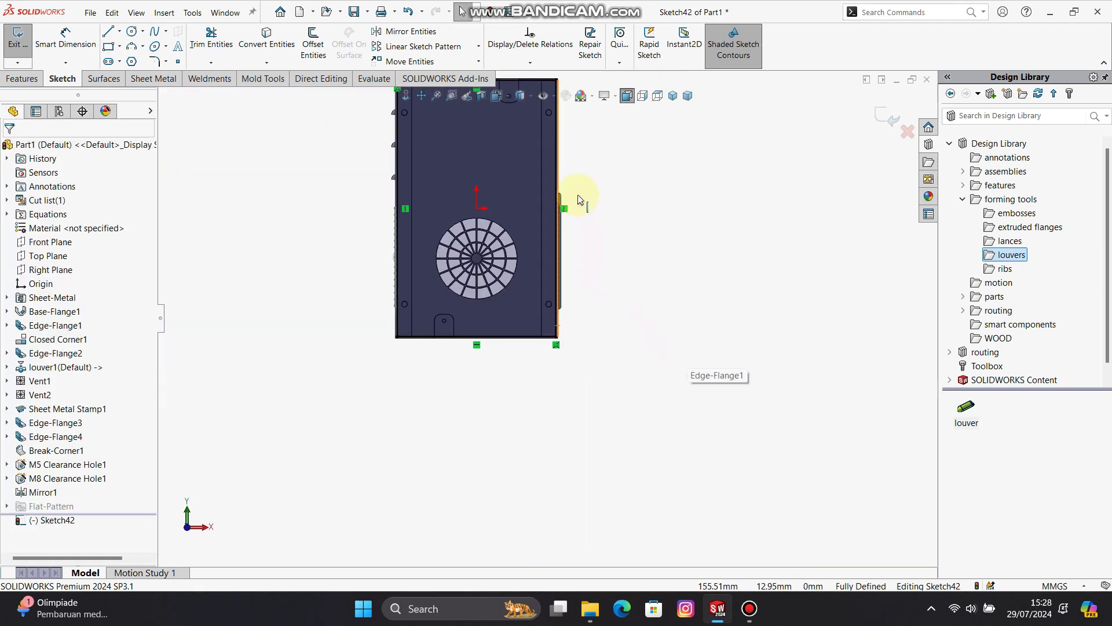
pyautogui.click(679, 101)
pyautogui.click(22, 78)
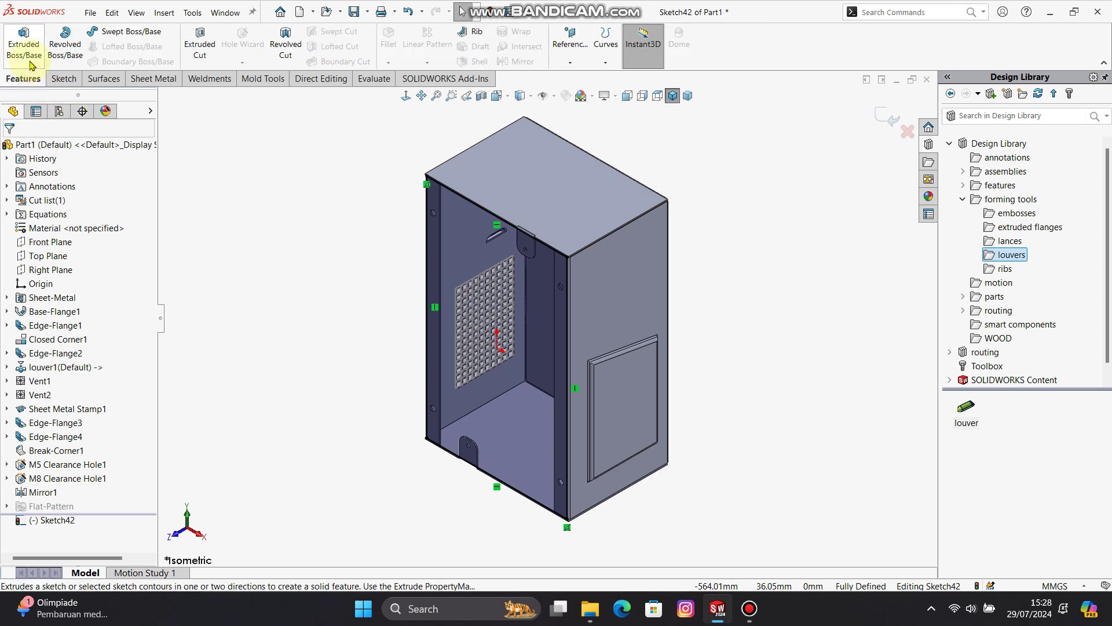
pyautogui.click(23, 43)
pyautogui.write('2')
pyautogui.press('Return')
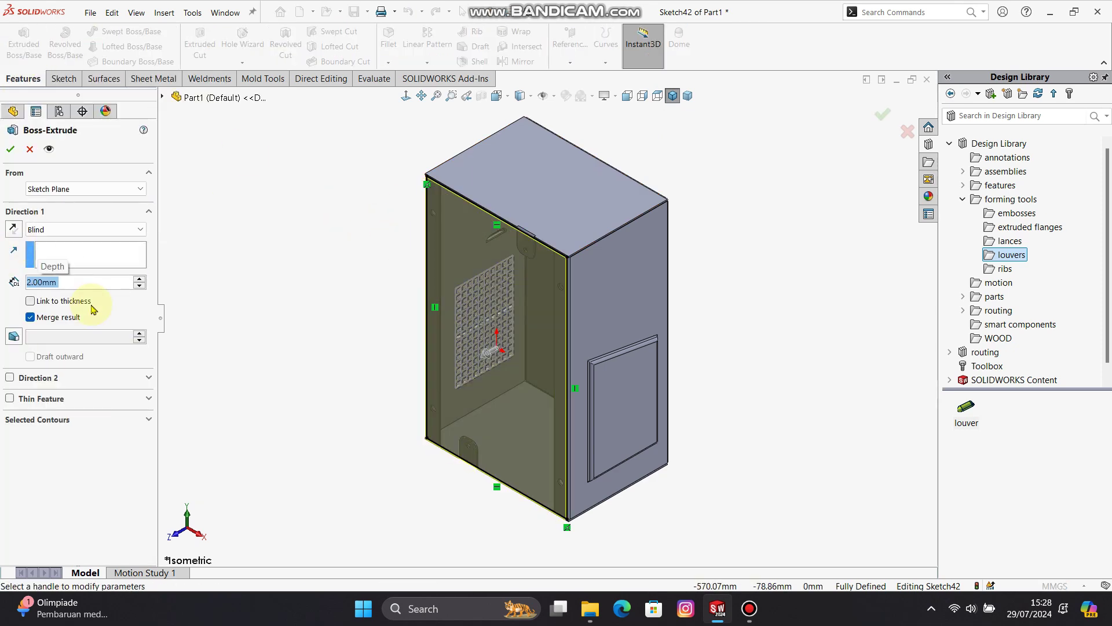
pyautogui.click(37, 318)
pyautogui.click(10, 151)
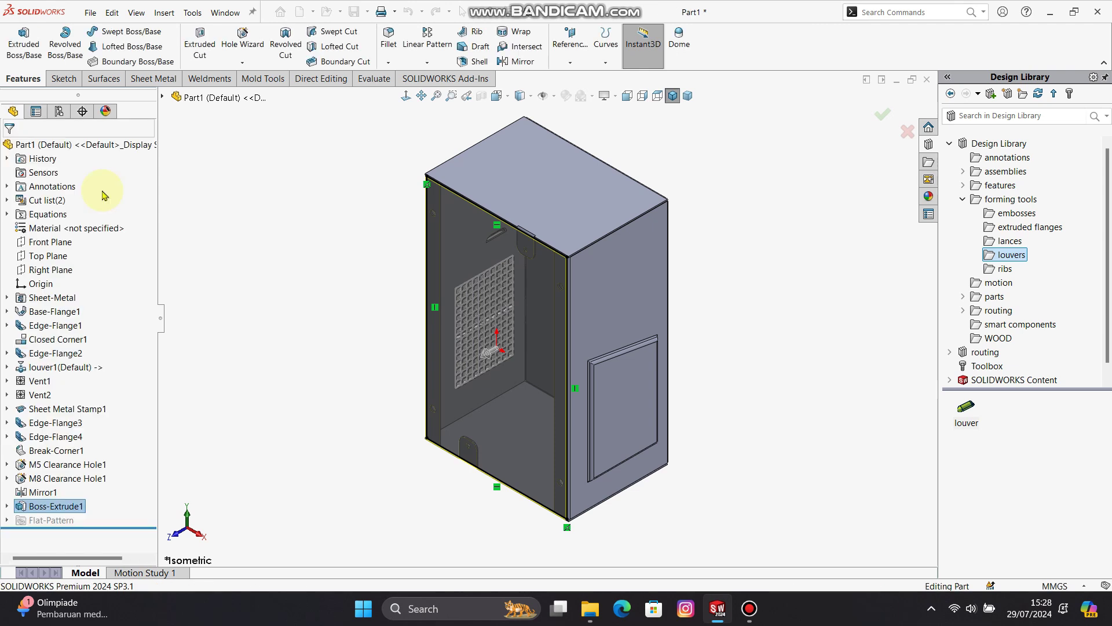
# Sketch a 25 mm diameter circle on the face of the stamped side panel, centred above the panel
pyautogui.click(653, 387)
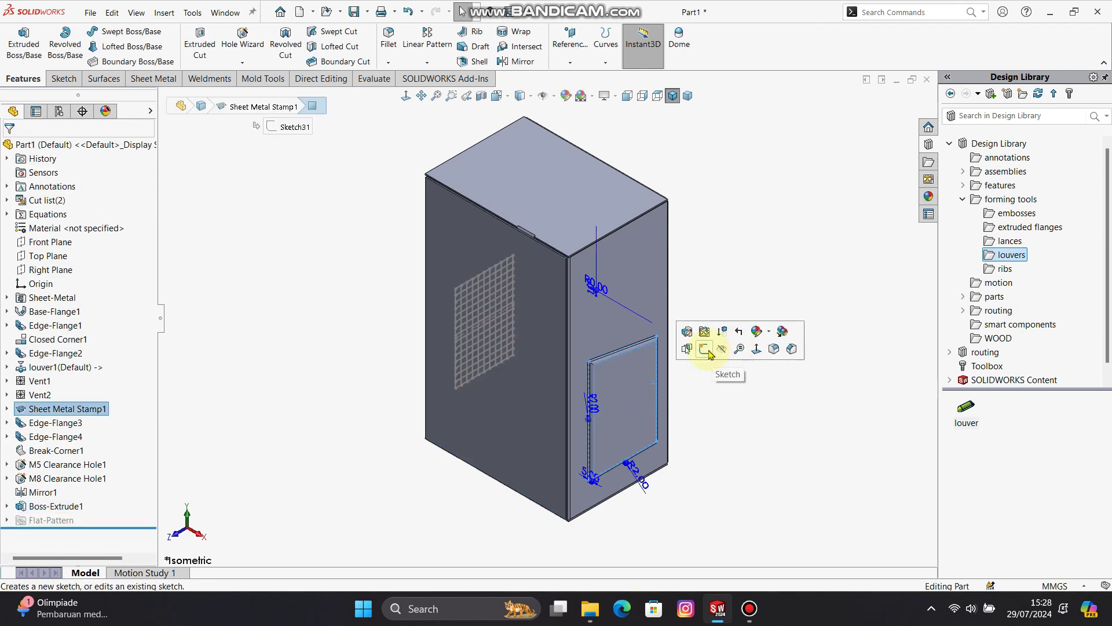
pyautogui.click(718, 353)
pyautogui.click(131, 31)
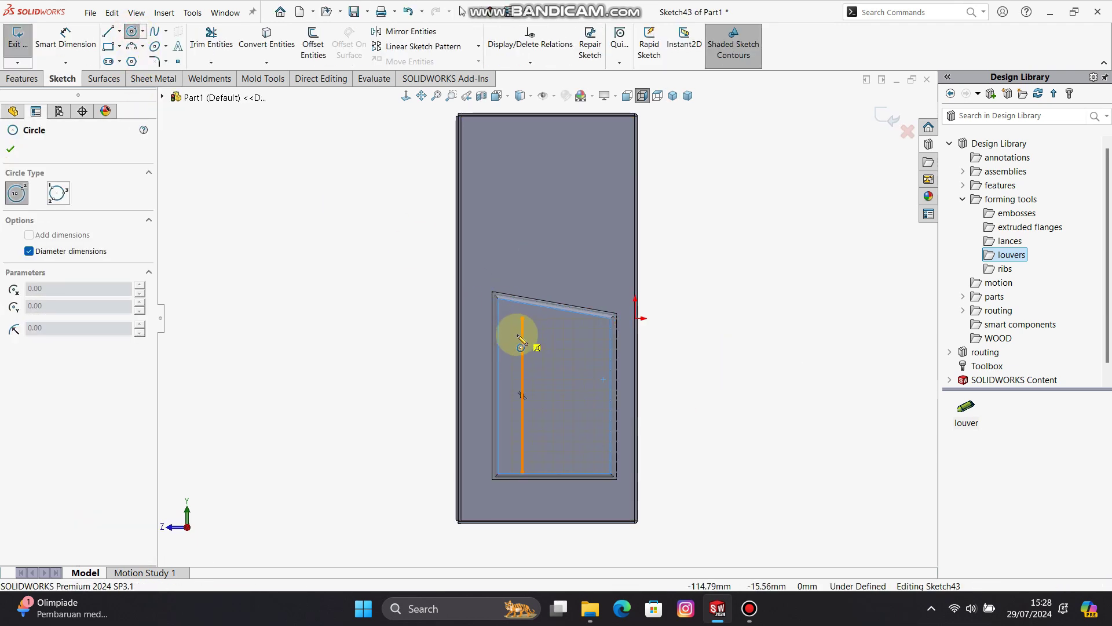
pyautogui.click(522, 267)
pyautogui.write('2')
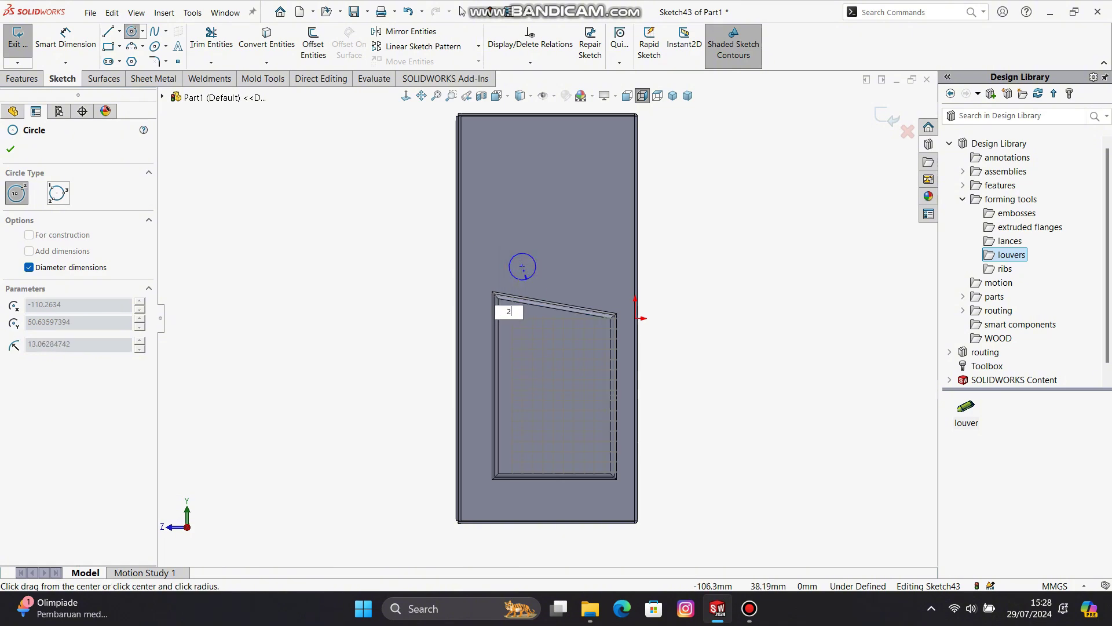
pyautogui.write('5')
pyautogui.press('Return')
pyautogui.press('Escape')
# Move the circle's centre onto the vertical line inside the stamped panel, near the panel's upper end
pyautogui.moveTo(522, 266); pyautogui.dragTo(520, 340)
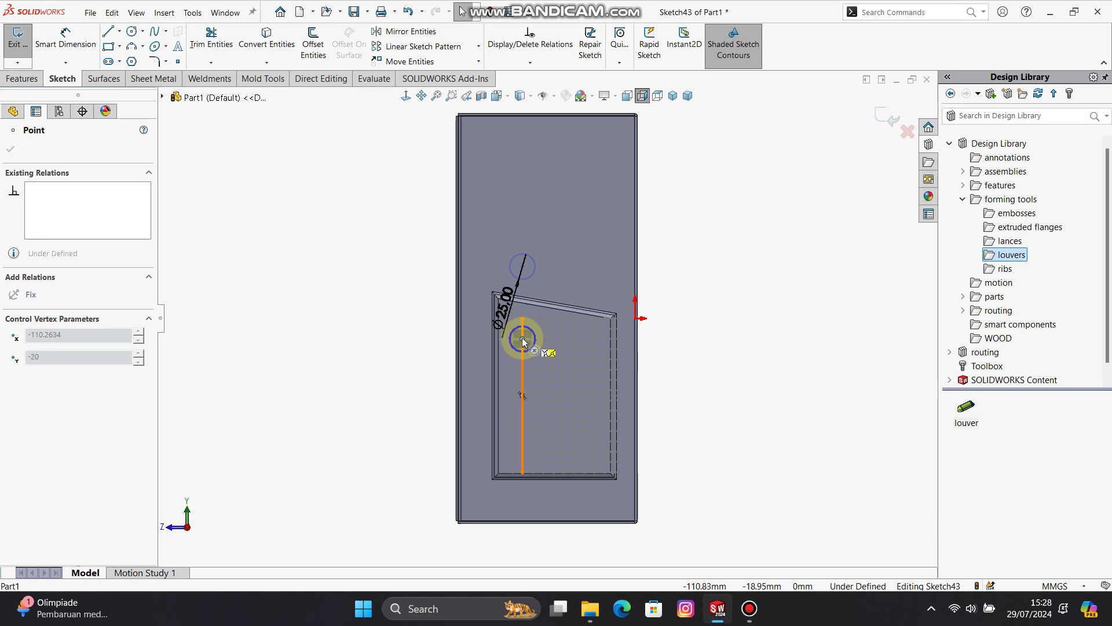
pyautogui.moveTo(522, 342); pyautogui.dragTo(522, 339)
pyautogui.click(682, 413)
# Cut the circle 5 mm deep through the stamped side panel with a blind Extruded Cut
pyautogui.click(22, 78)
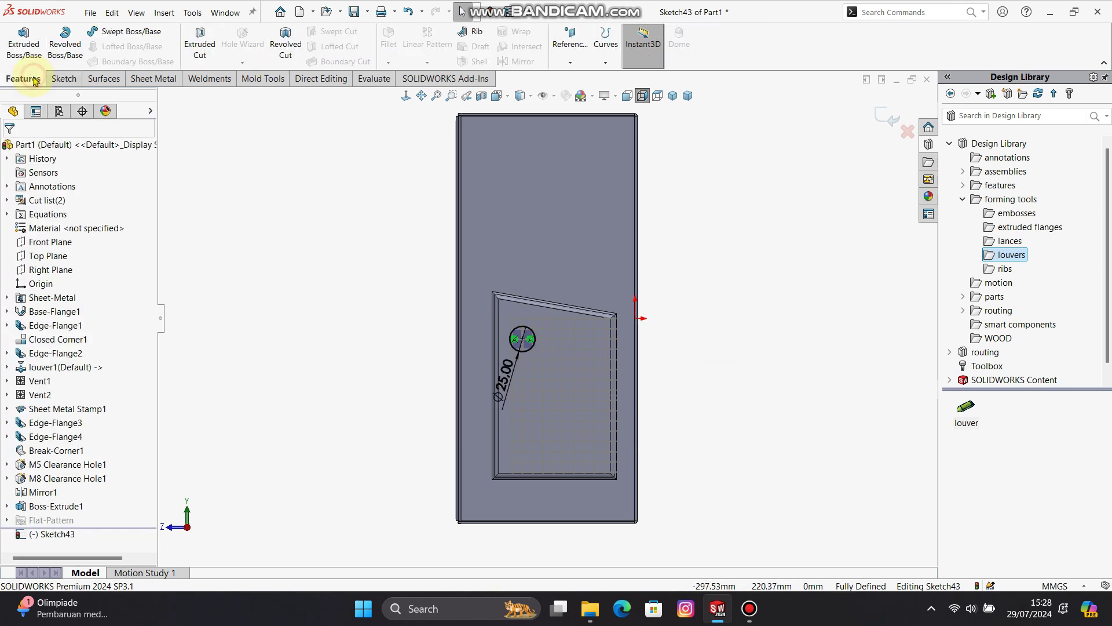
pyautogui.click(200, 43)
pyautogui.moveTo(525, 384); pyautogui.dragTo(521, 379, button='middle')
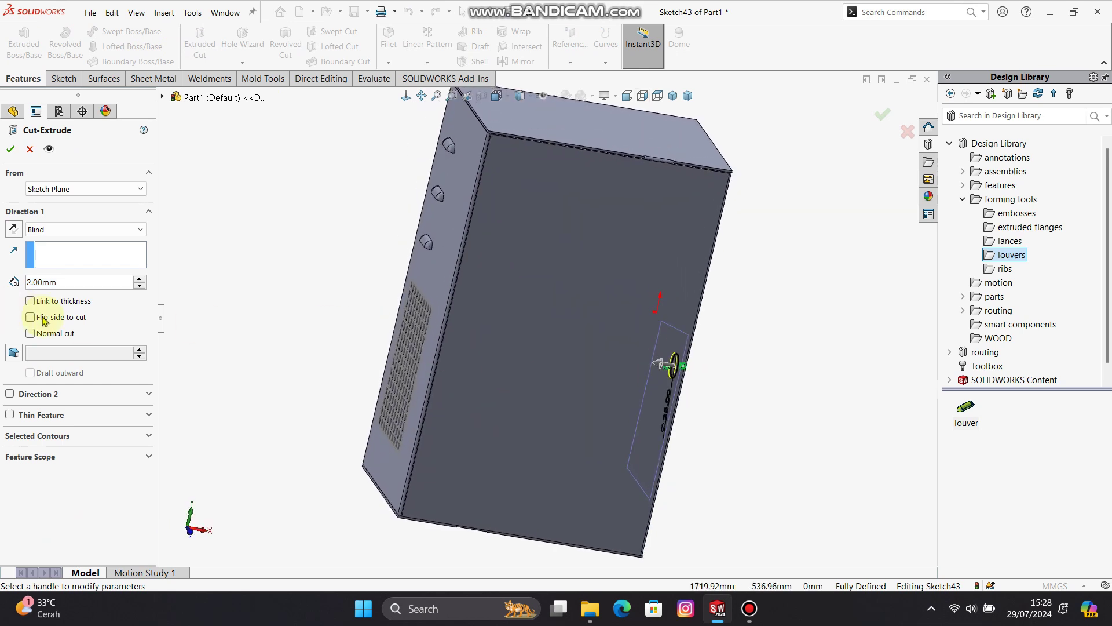
pyautogui.click(74, 282)
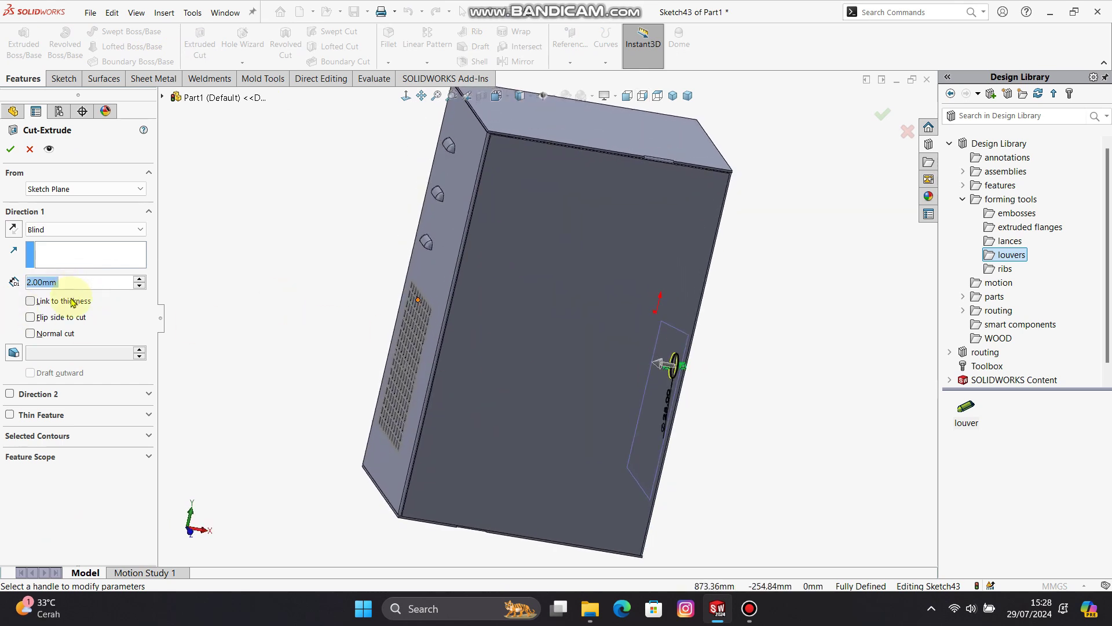
pyautogui.write('5')
pyautogui.press('Return')
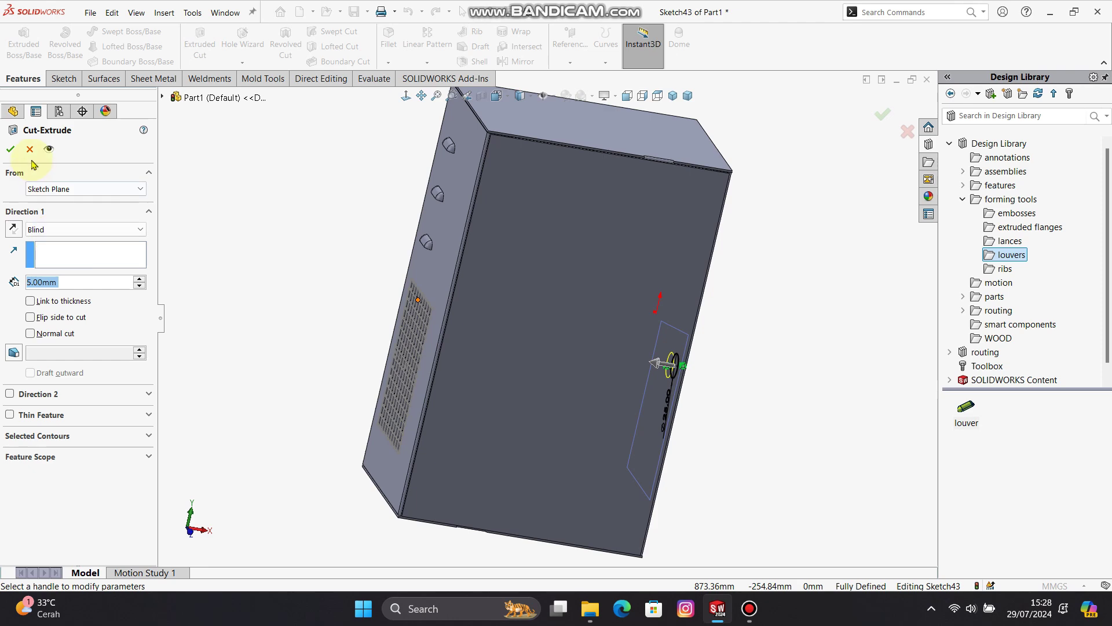
pyautogui.click(10, 149)
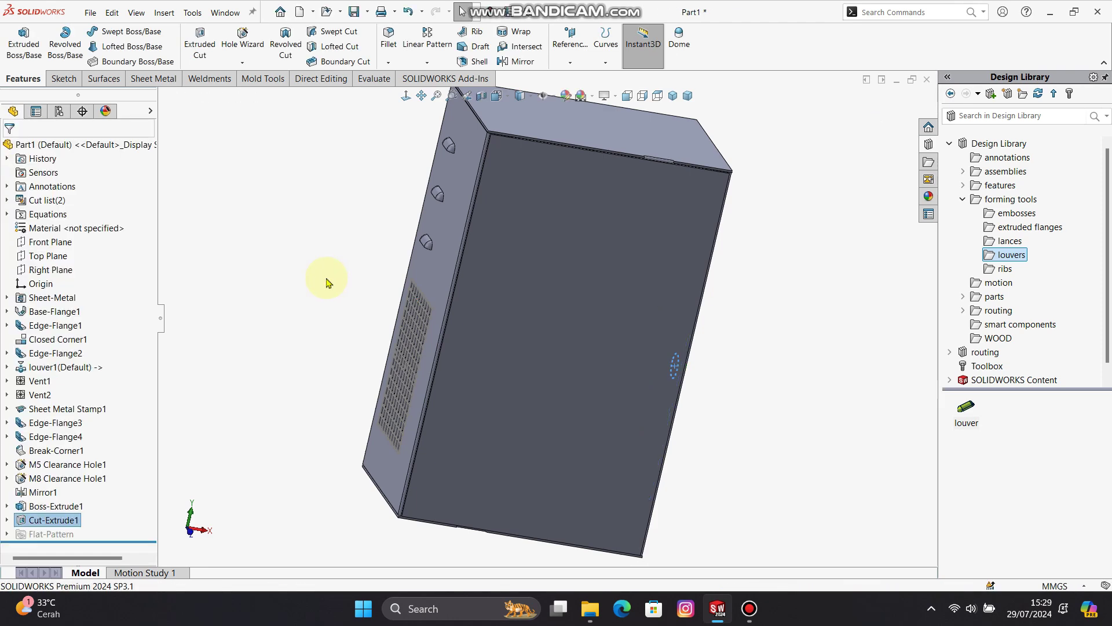
# Hide the front cover and review the settings of its extrusion
pyautogui.moveTo(599, 303); pyautogui.dragTo(520, 244, button='middle')
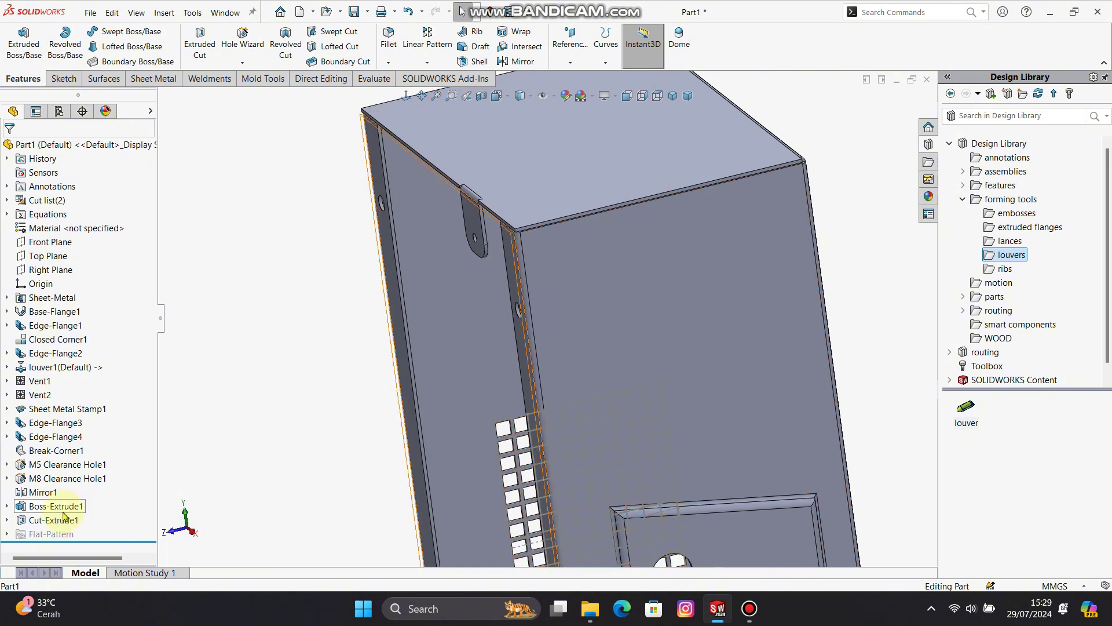
pyautogui.scroll(-5, 385, 273)
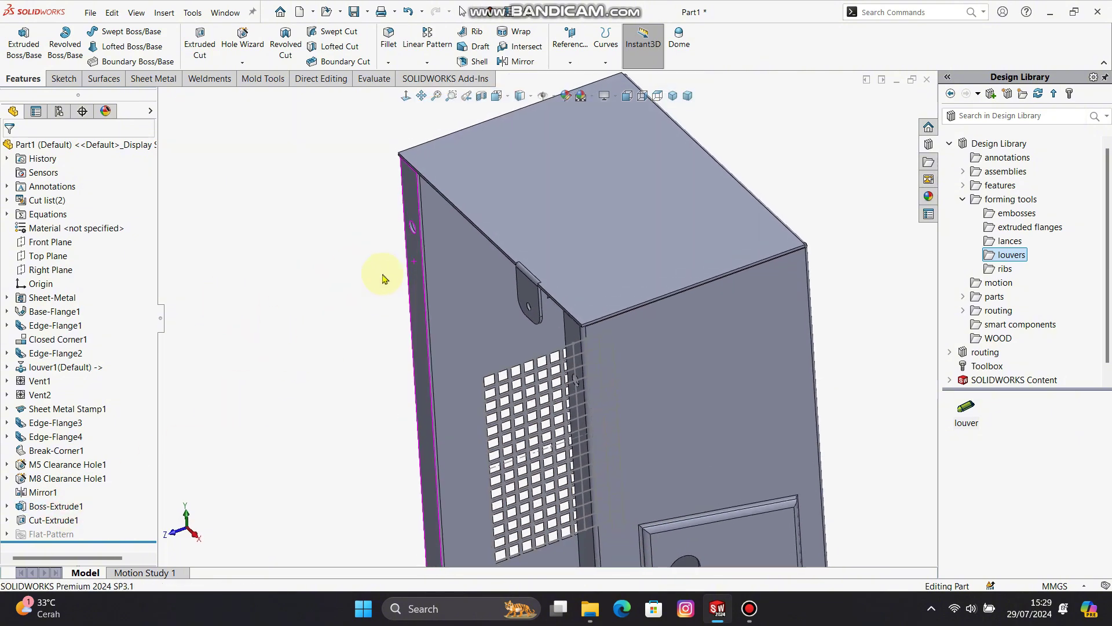
pyautogui.click(55, 506)
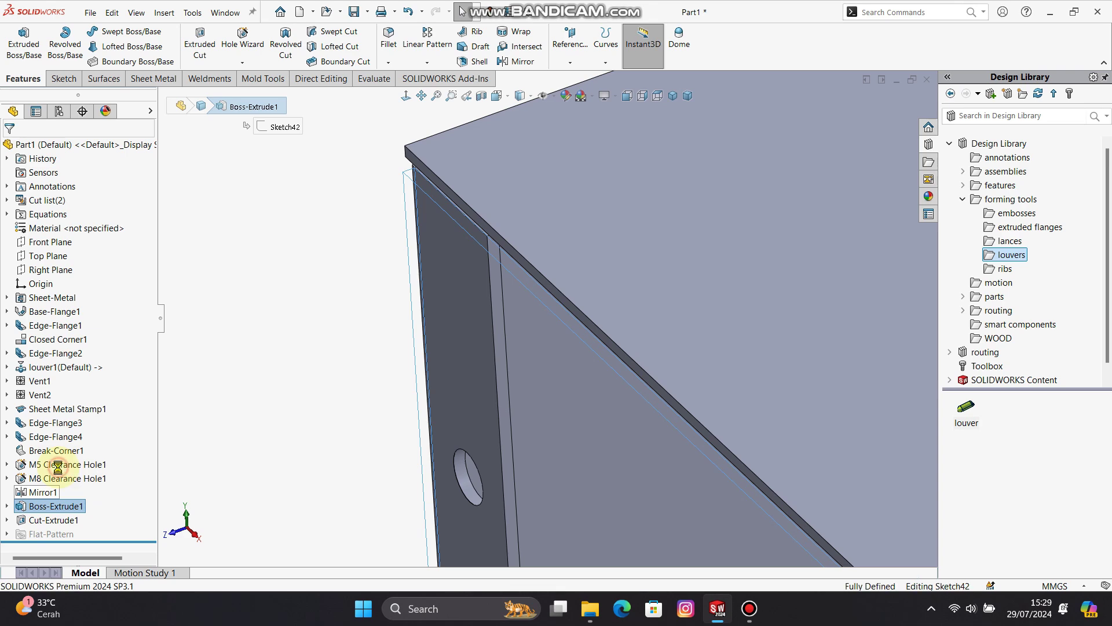
pyautogui.click(58, 472)
pyautogui.press('Return')
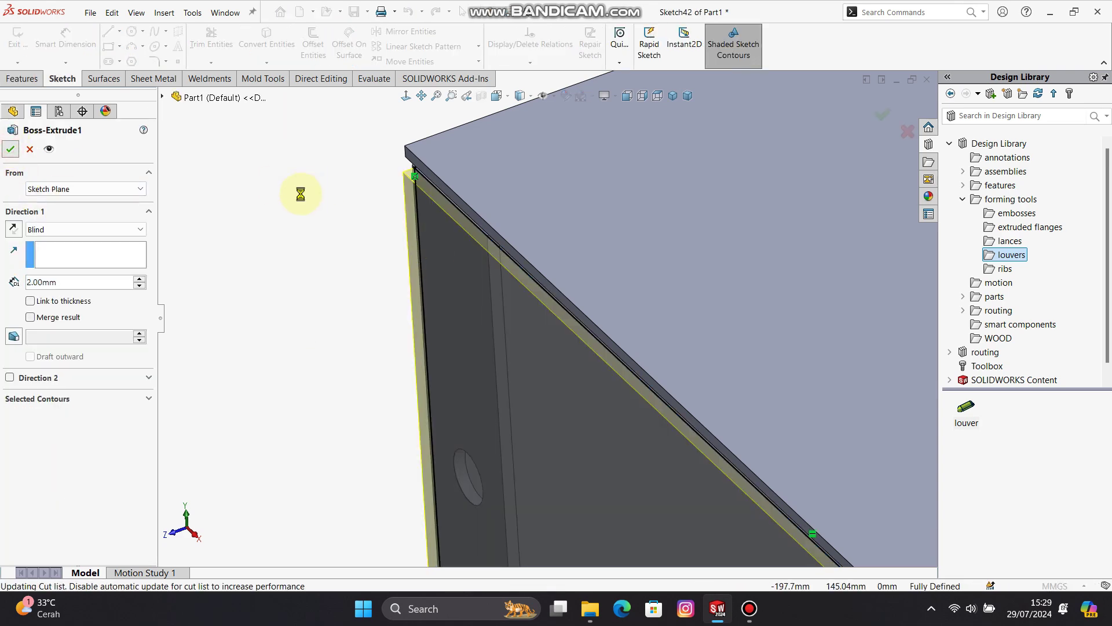
# Assign the Alloy Steel (SS) material to the part and show the box in isometric view
pyautogui.rightClick(64, 228)
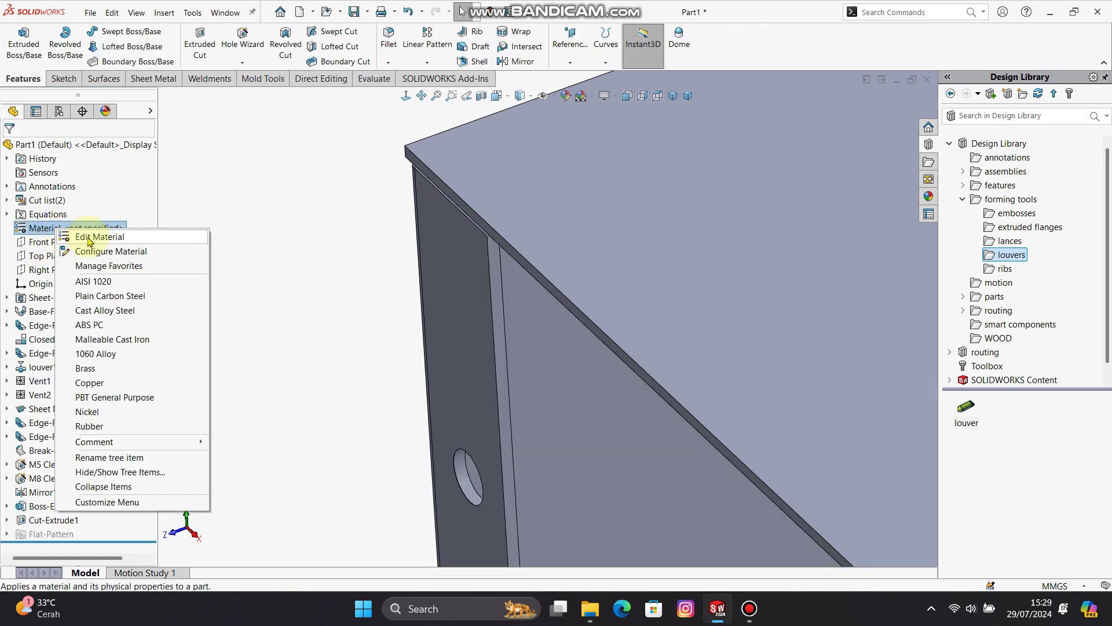
pyautogui.click(86, 238)
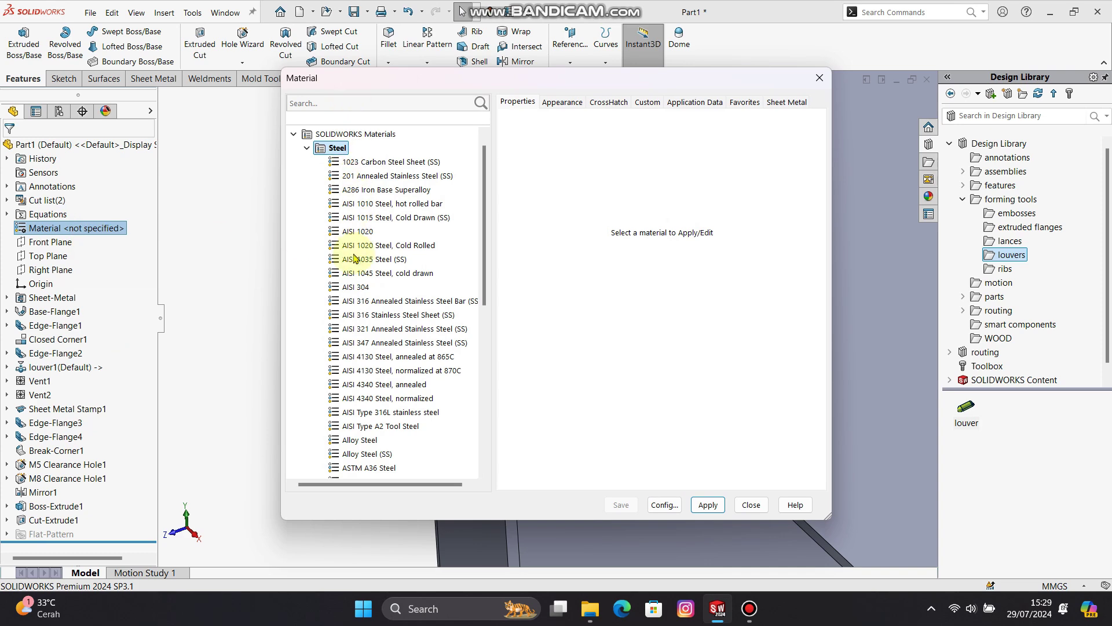
pyautogui.click(367, 453)
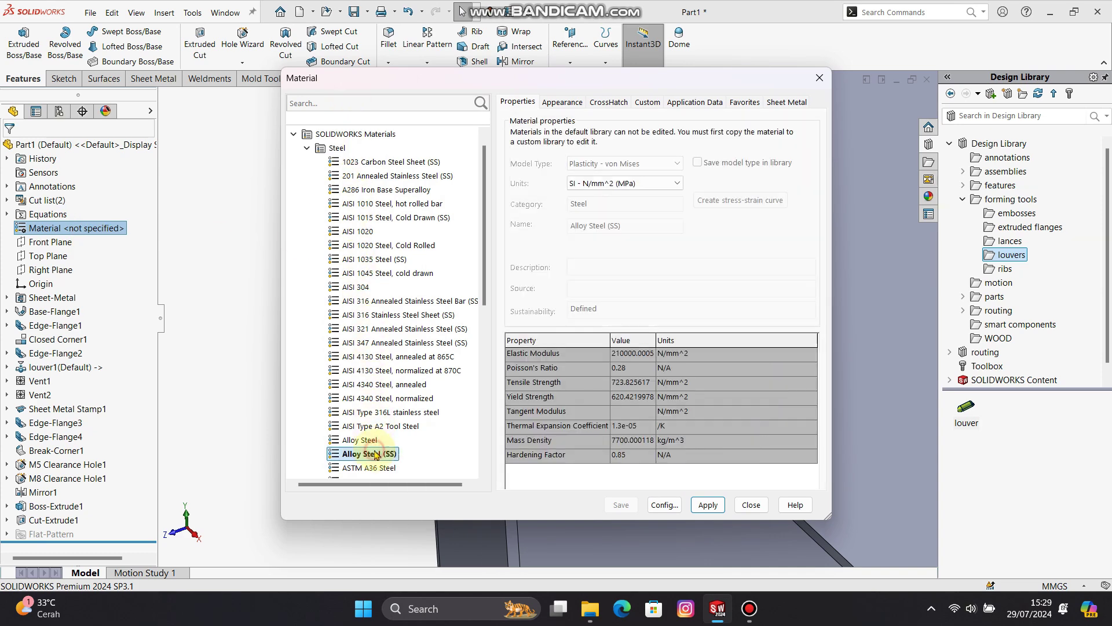
pyautogui.click(708, 505)
pyautogui.click(751, 505)
pyautogui.click(673, 97)
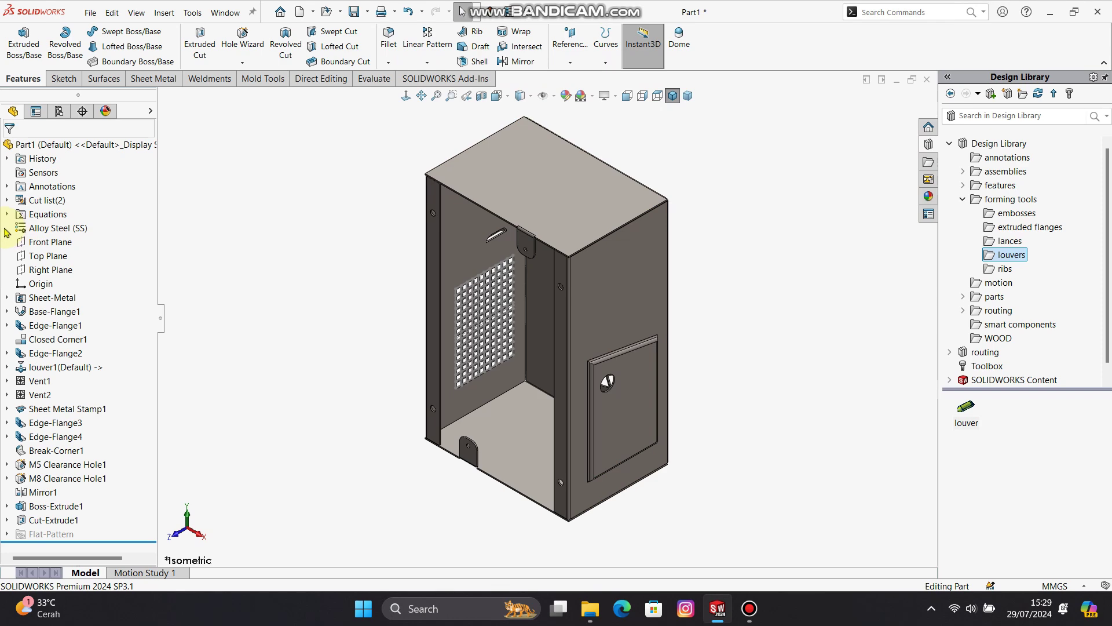
# Show the front cover body again and assign it the PC High Viscosity material
pyautogui.click(7, 200)
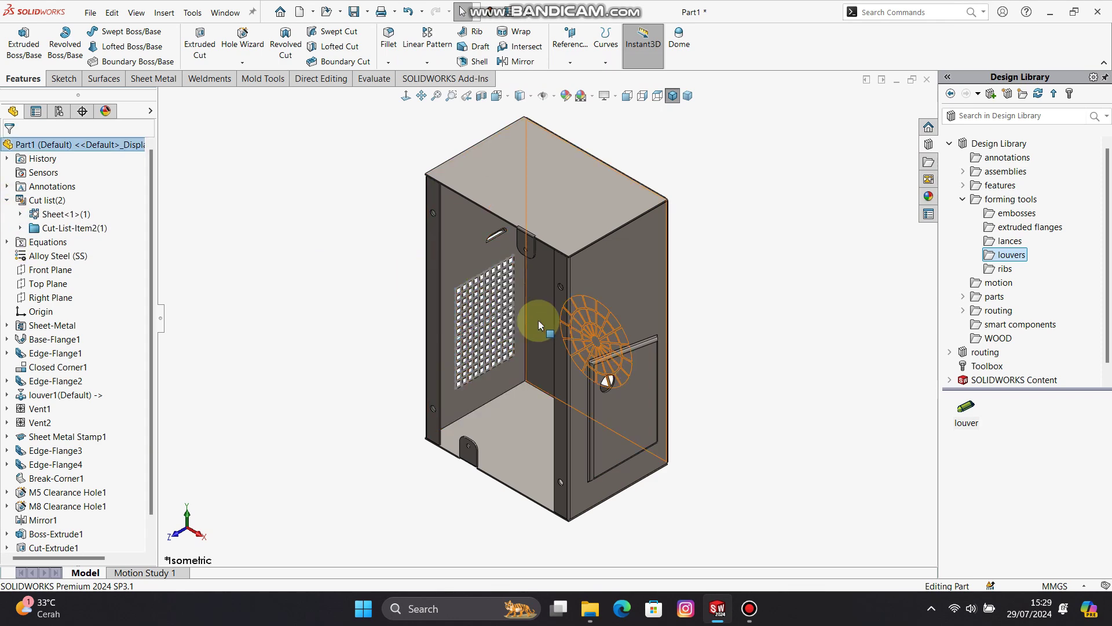
pyautogui.hotkey('shift', 'Tab')
pyautogui.click(21, 227)
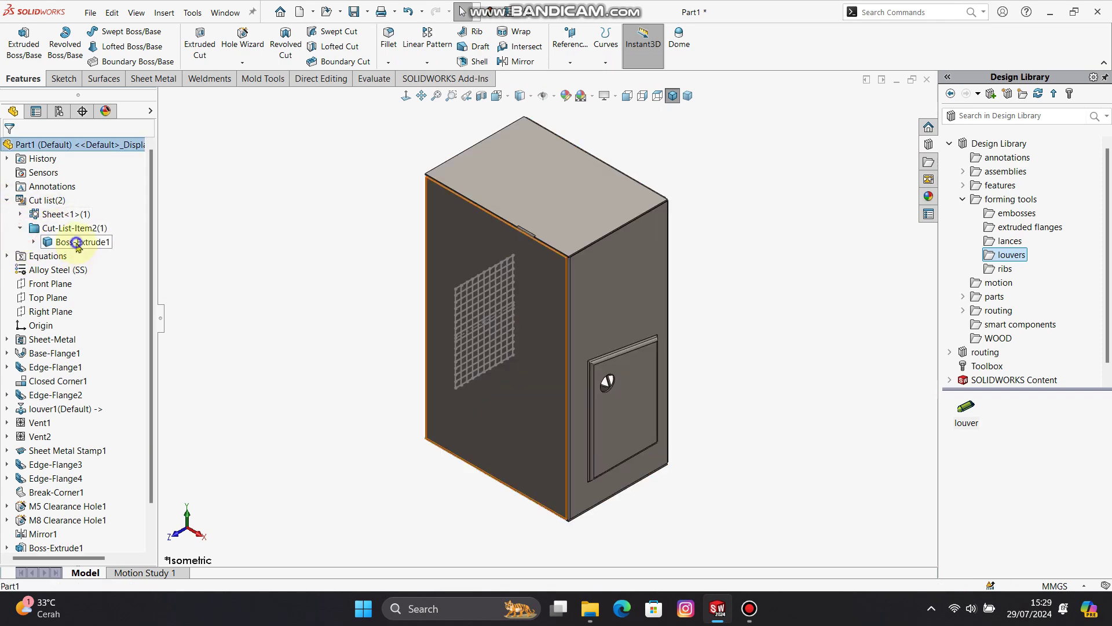
pyautogui.rightClick(75, 241)
pyautogui.moveTo(145, 295)
pyautogui.click(260, 297)
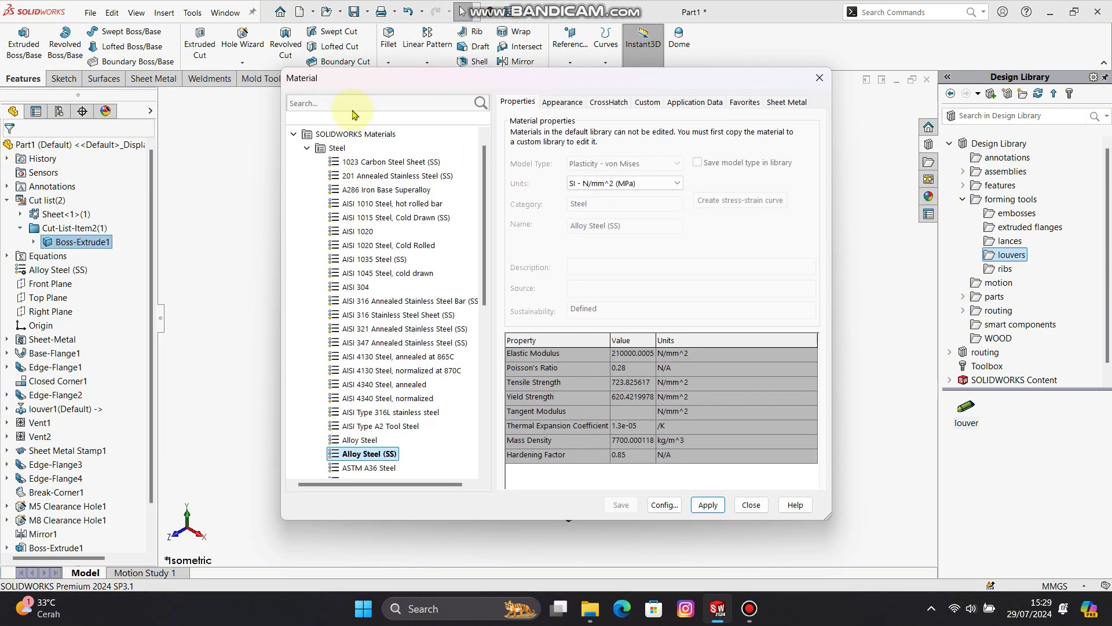
pyautogui.click(346, 100)
pyautogui.write('PC')
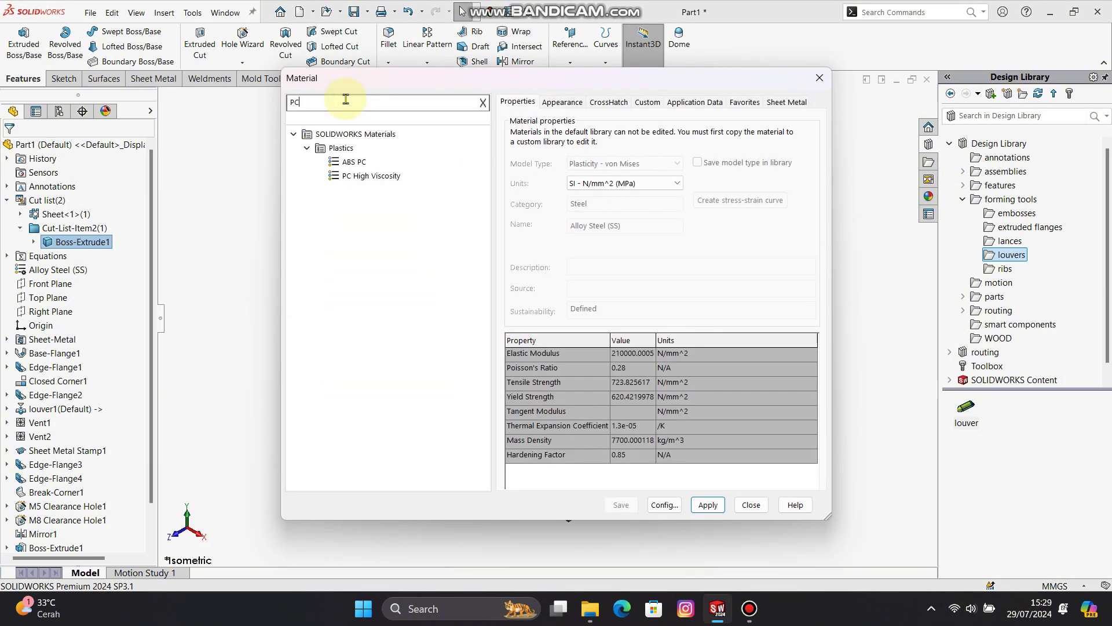
pyautogui.click(382, 176)
pyautogui.click(708, 505)
pyautogui.click(751, 505)
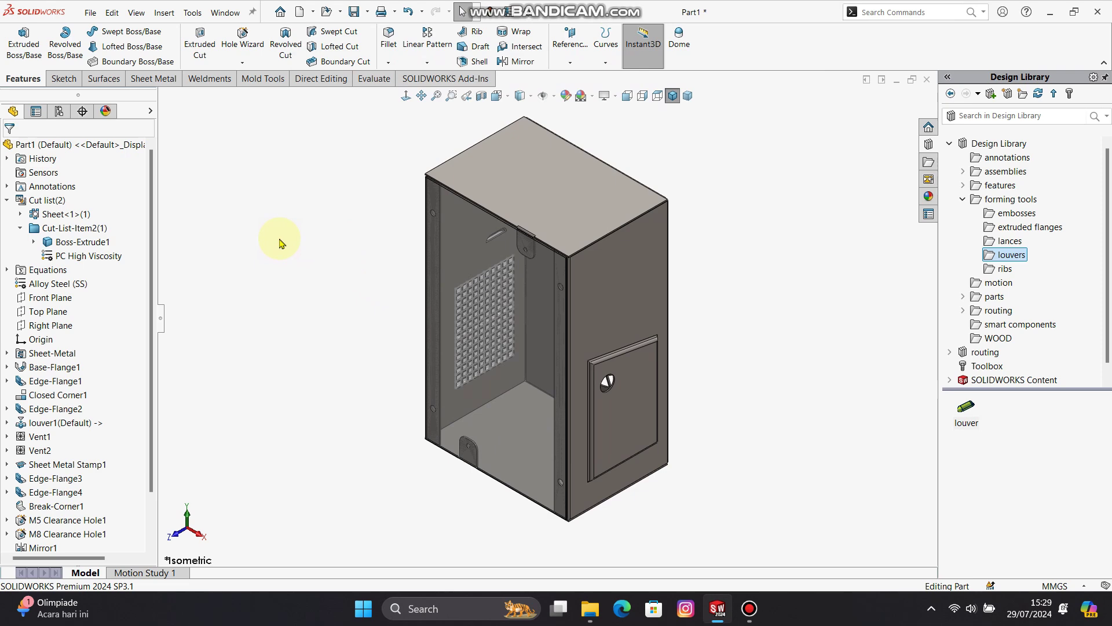
# Apply a dark grey appearance colour to the sheet metal box body only
pyautogui.click(565, 97)
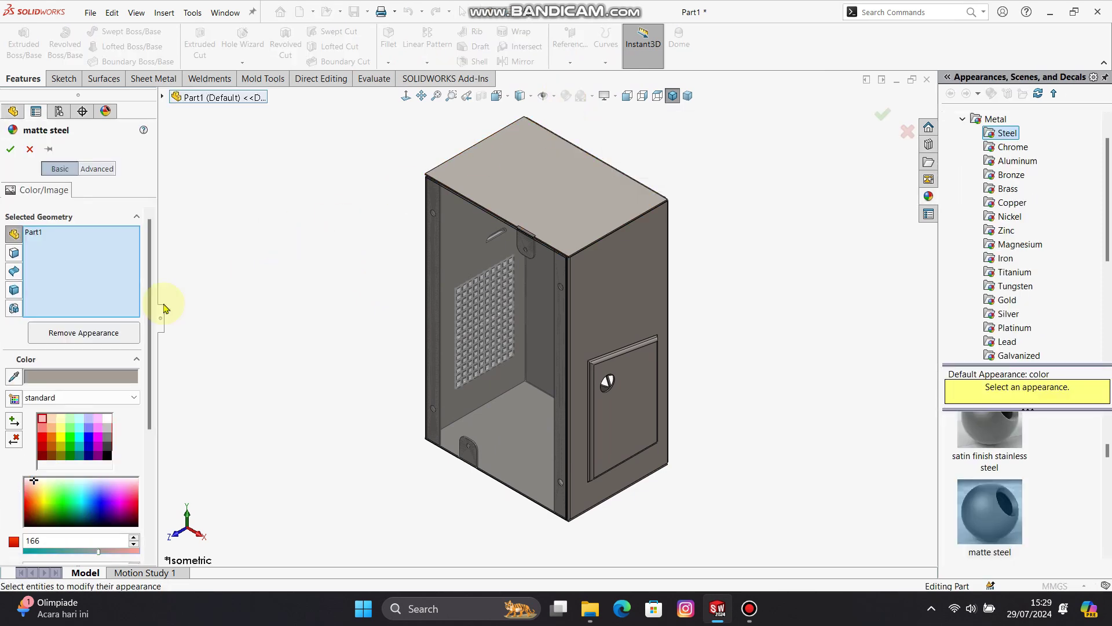
pyautogui.click(110, 246)
pyautogui.click(14, 290)
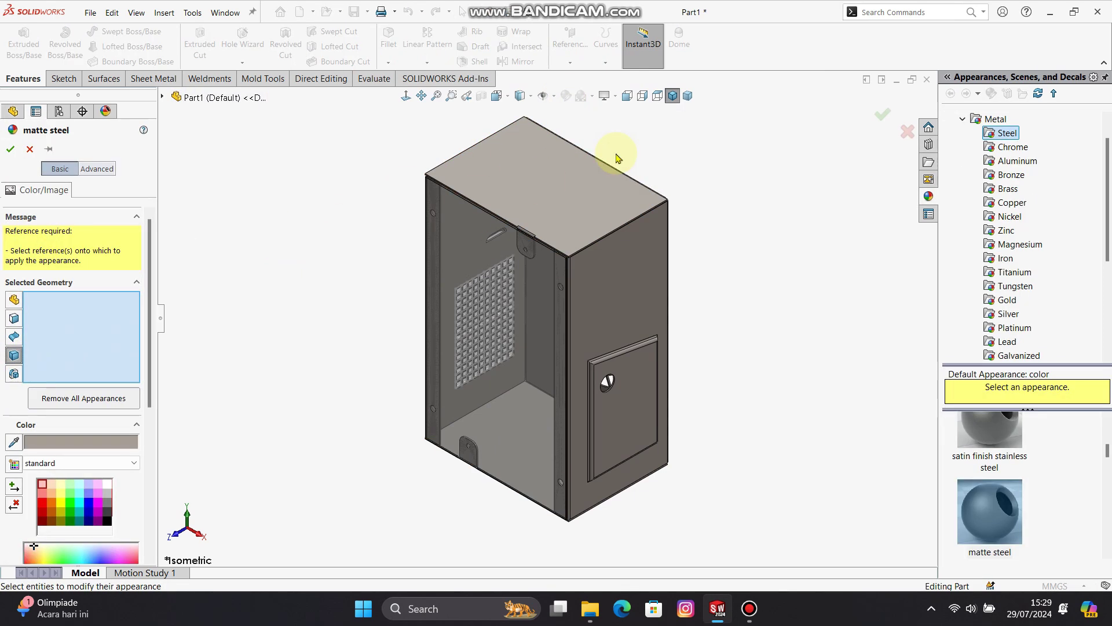
pyautogui.click(594, 187)
pyautogui.click(109, 447)
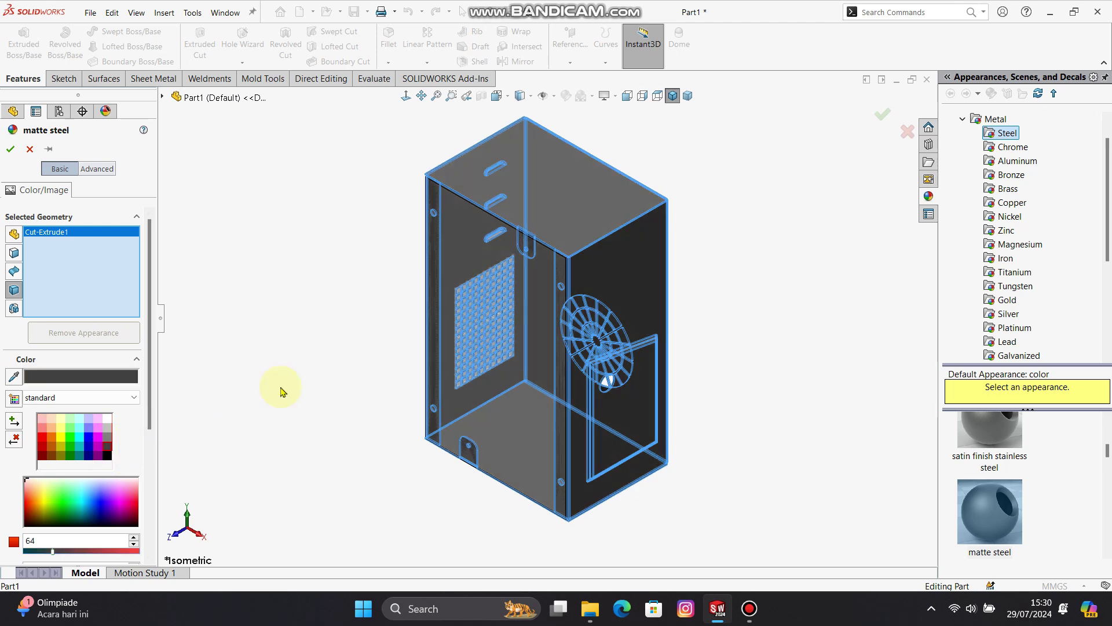
pyautogui.click(10, 149)
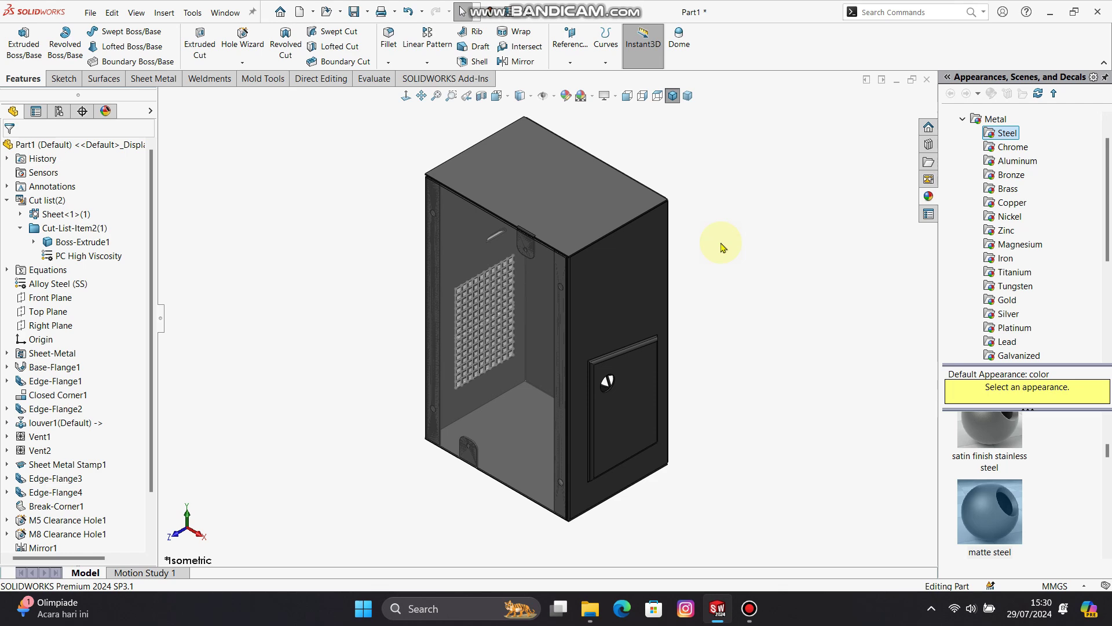
# Apply a section view on the Front Plane with the cut direction reversed, keeping the front half of the box
pyautogui.click(479, 99)
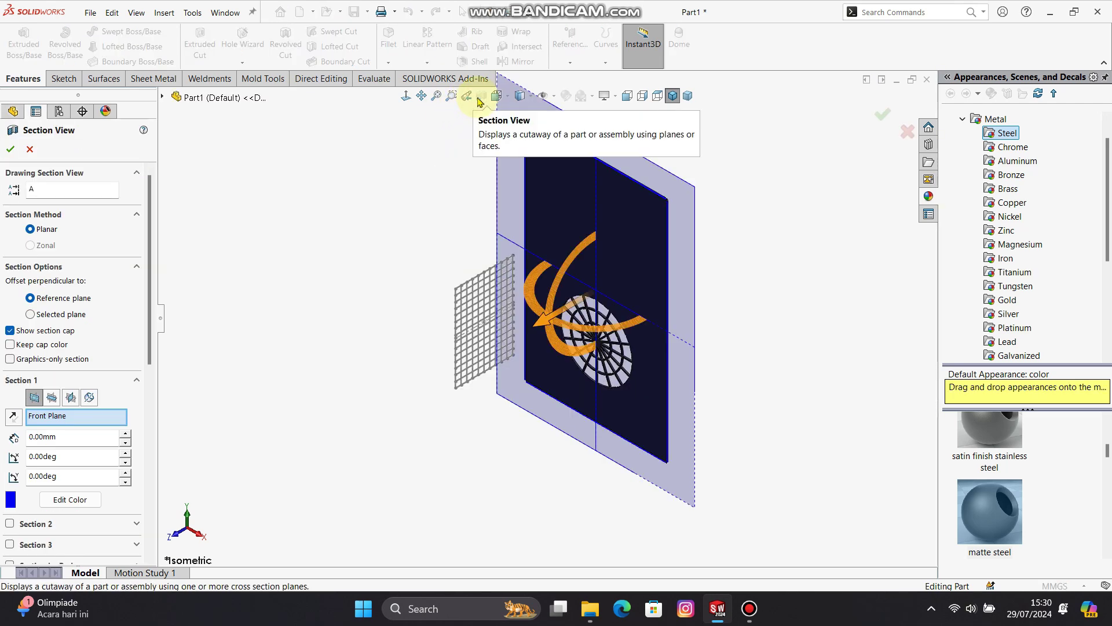
pyautogui.click(14, 417)
pyautogui.moveTo(644, 276); pyautogui.dragTo(584, 302)
pyautogui.click(11, 150)
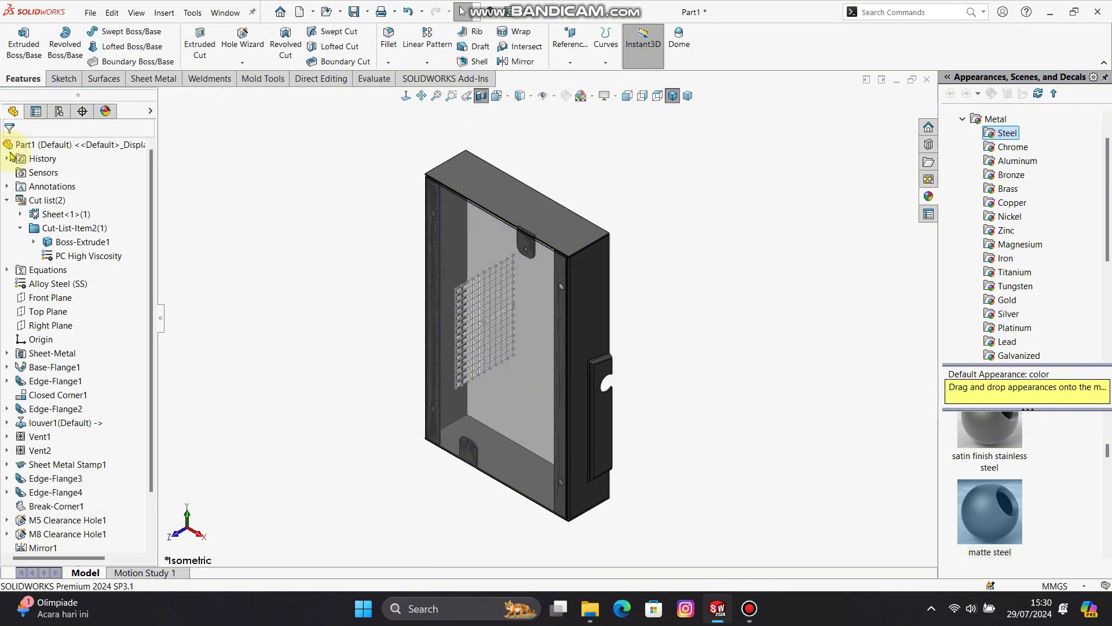
pyautogui.click(674, 99)
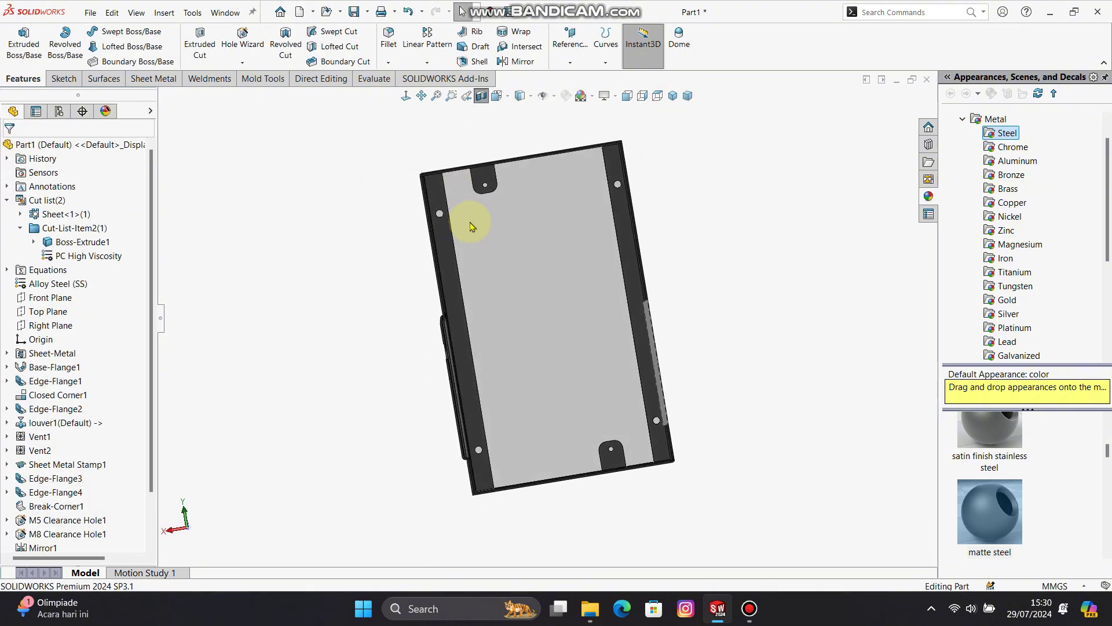
# Start a sketch on the inner face of the side flange behind the front cover
pyautogui.click(529, 230)
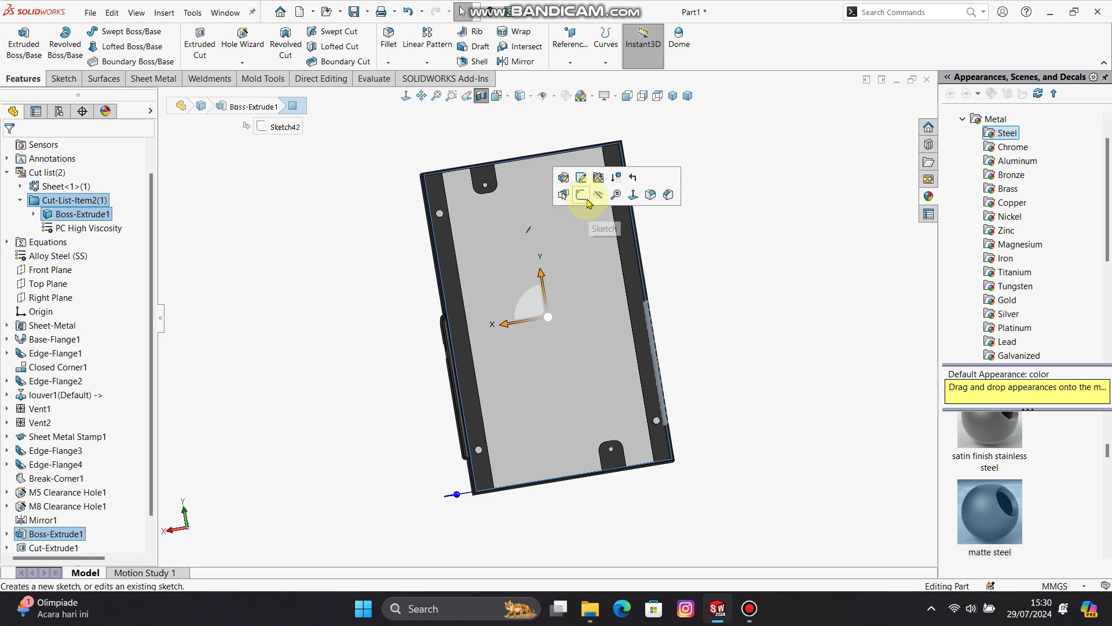
pyautogui.click(718, 260)
pyautogui.moveTo(721, 266); pyautogui.dragTo(676, 302, button='middle')
pyautogui.scroll(-6, 527, 218)
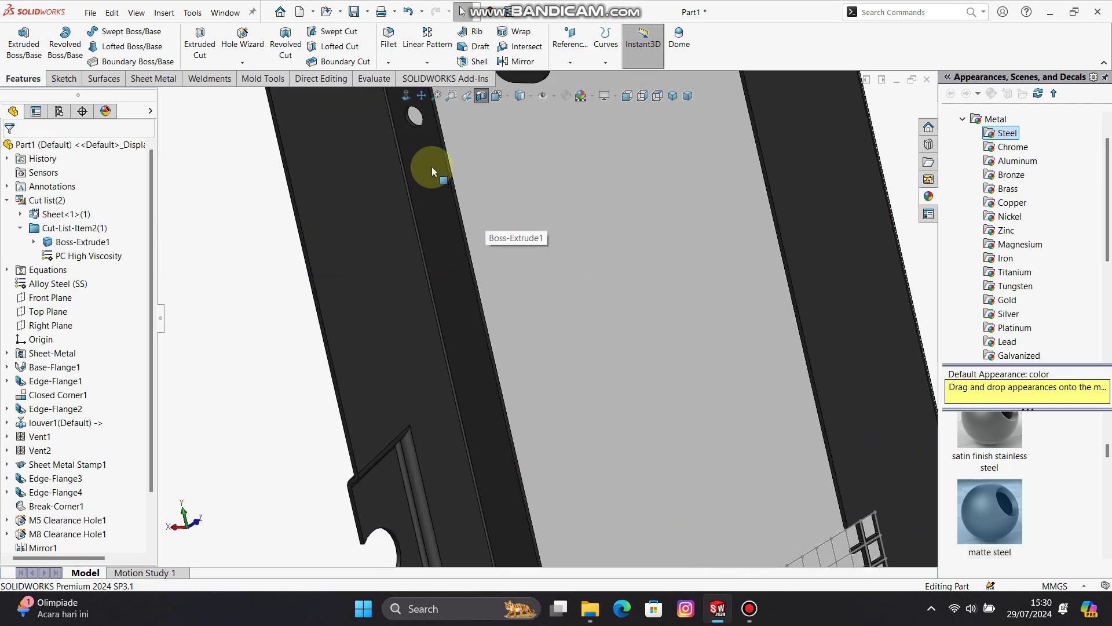
pyautogui.click(431, 165)
pyautogui.click(482, 132)
pyautogui.scroll(-4, 683, 156)
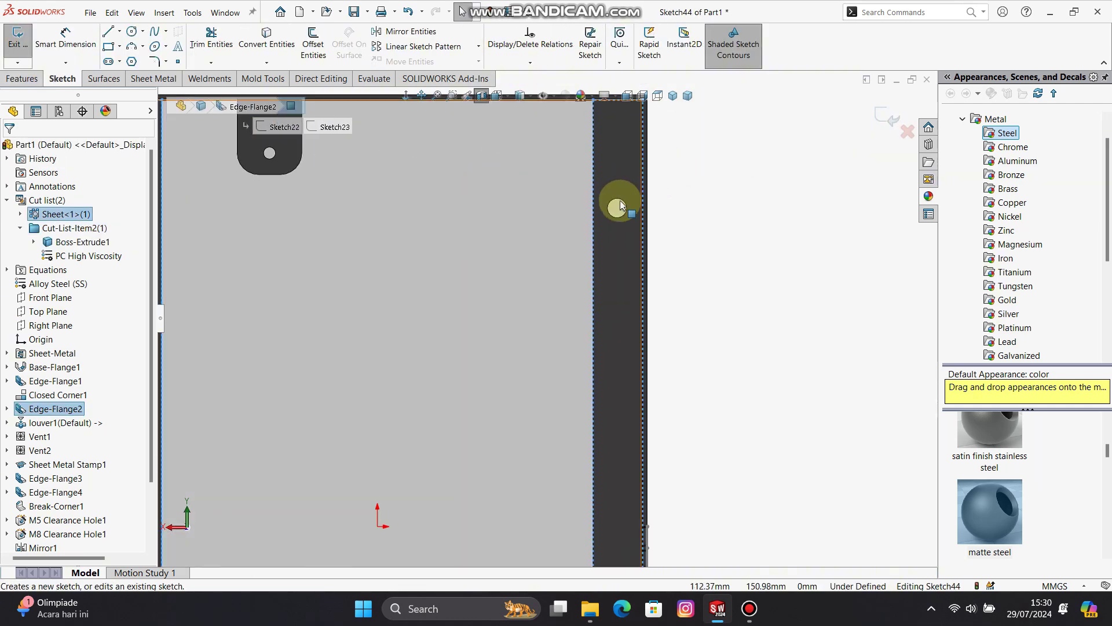
# Convert the circular edges of the four side flange holes and the two small tab holes into sketch entities
pyautogui.click(623, 199)
pyautogui.keyDown('ctrl'); pyautogui.click(269, 148); pyautogui.keyUp('ctrl')
pyautogui.scroll(5, 269, 148)
pyautogui.scroll(-6, 402, 268)
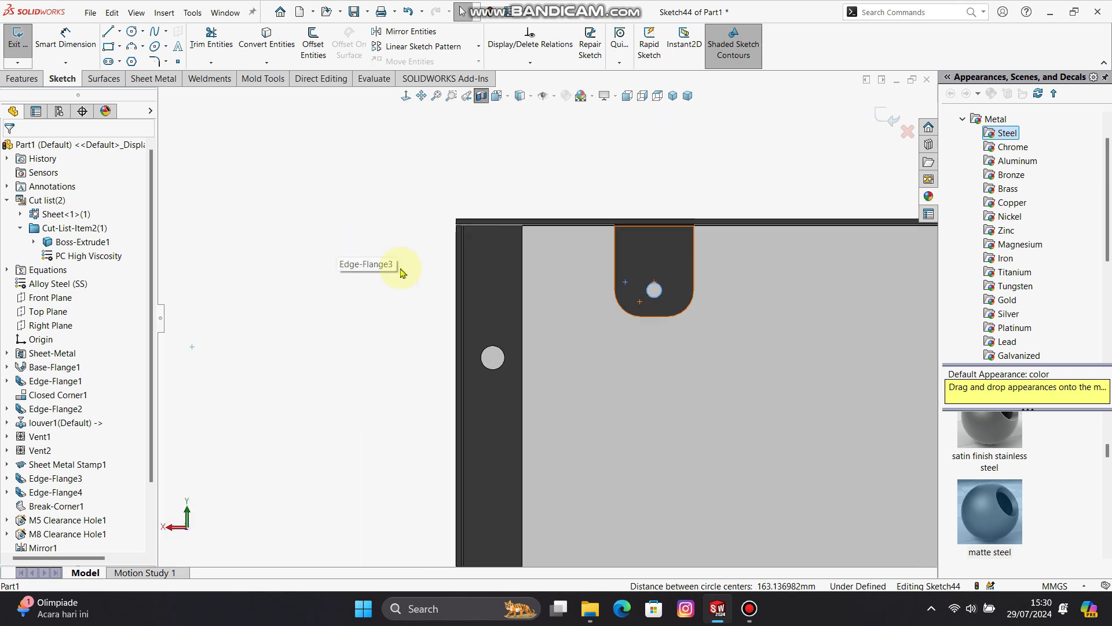
pyautogui.scroll(3, 544, 533)
pyautogui.scroll(-4, 509, 451)
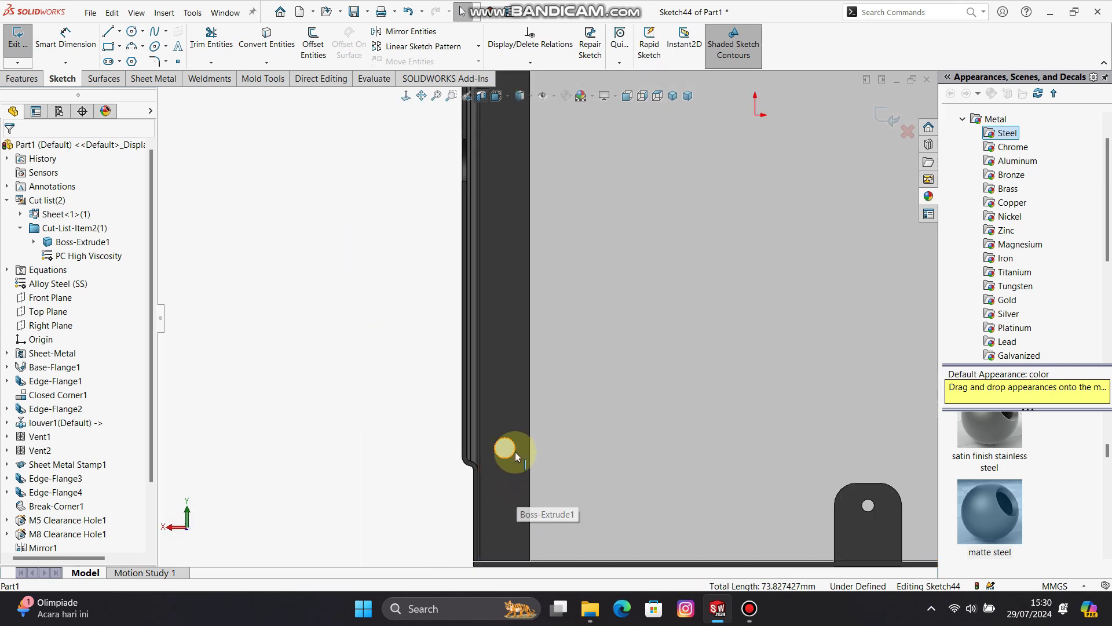
pyautogui.click(504, 447)
pyautogui.scroll(3, 829, 512)
pyautogui.scroll(-4, 717, 416)
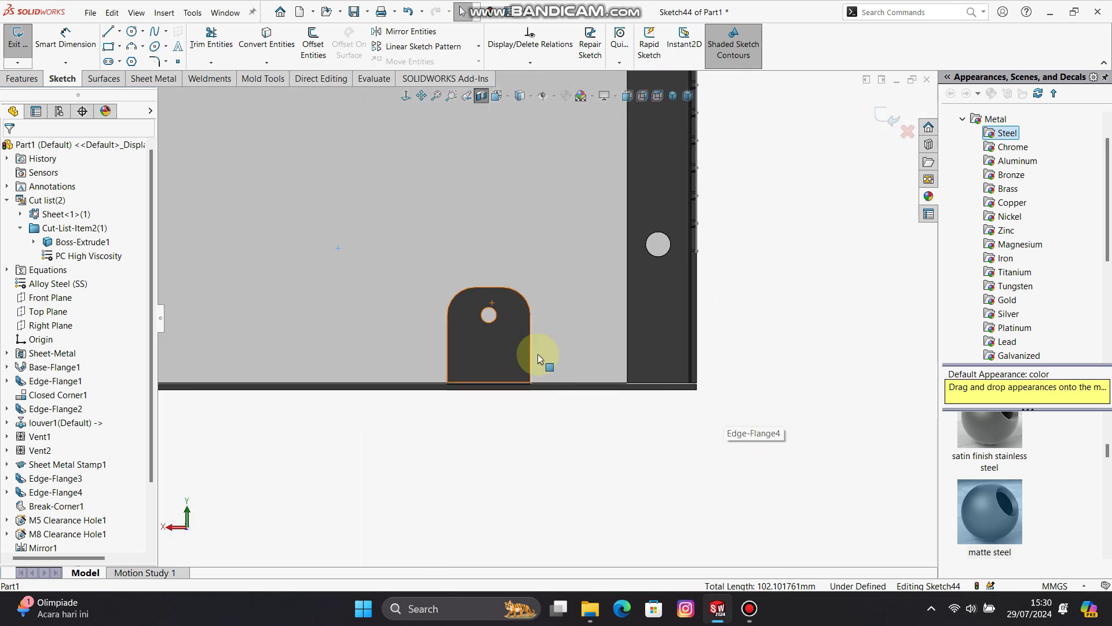
pyautogui.keyDown('ctrl'); pyautogui.click(493, 320); pyautogui.keyUp('ctrl')
pyautogui.keyDown('ctrl'); pyautogui.click(670, 244); pyautogui.keyUp('ctrl')
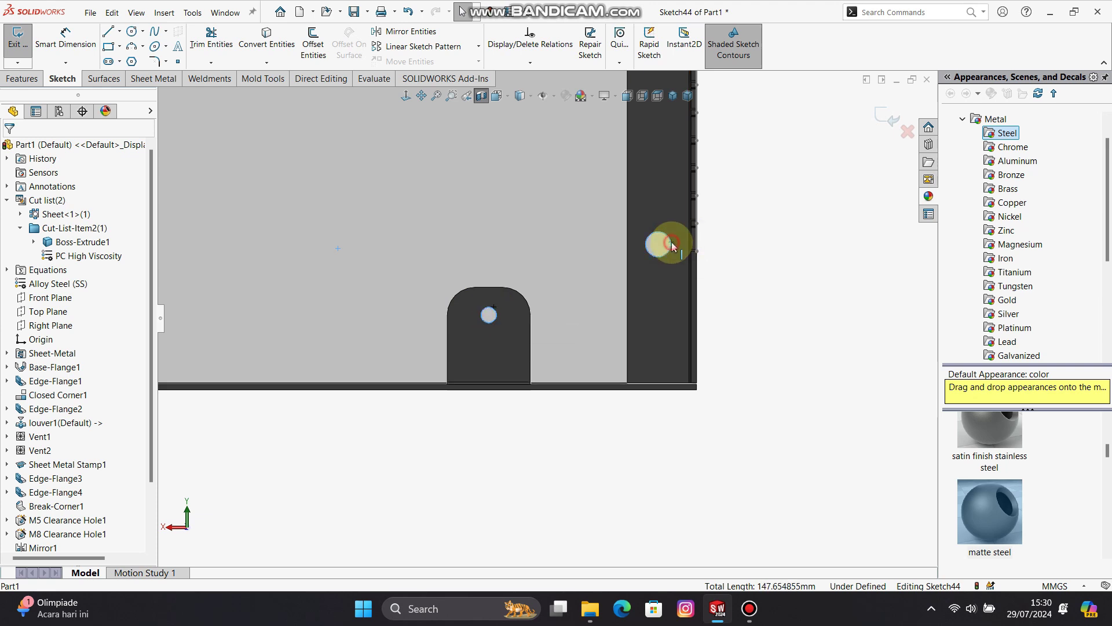
pyautogui.scroll(3, 509, 220)
pyautogui.click(253, 44)
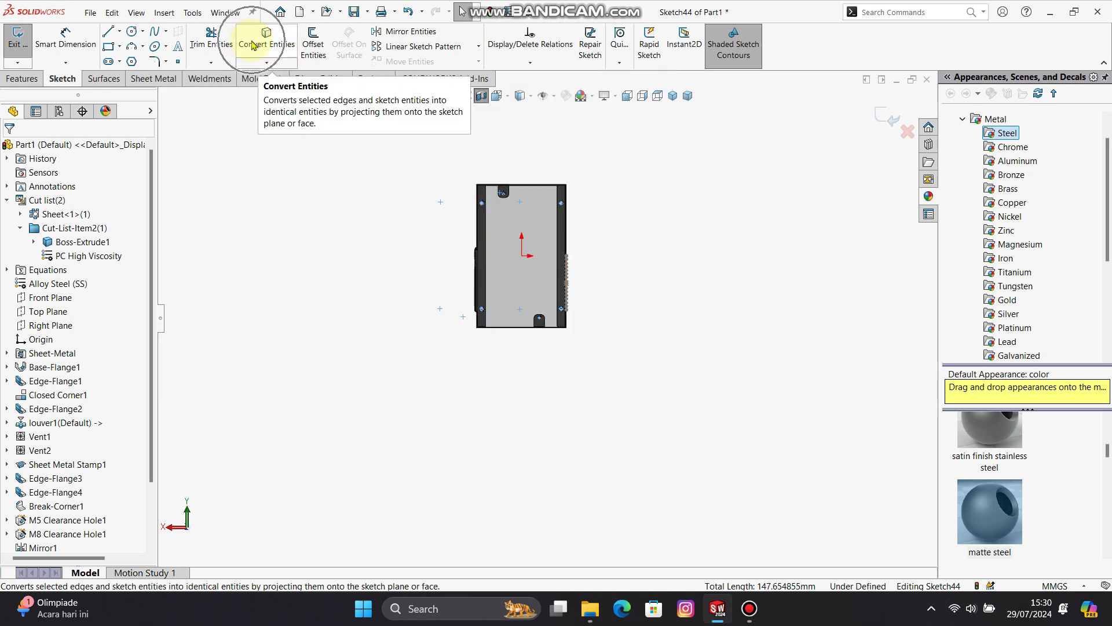
# Cut-extrude the six converted circles 5 mm blind through the front cover and show the isometric view
pyautogui.scroll(-5, 566, 273)
pyautogui.click(22, 79)
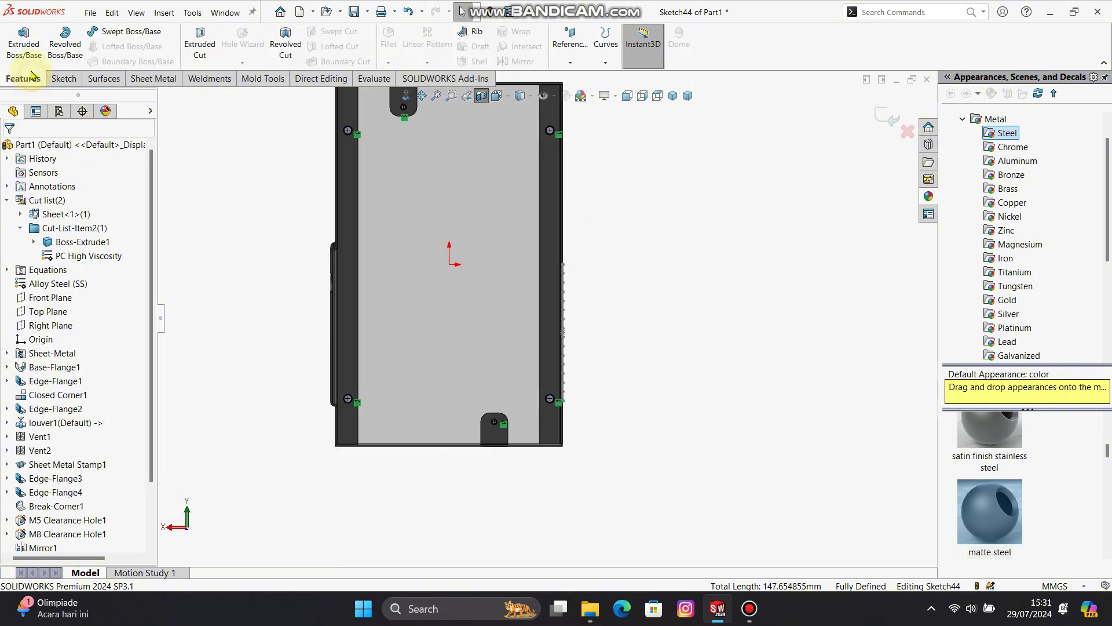
pyautogui.click(200, 44)
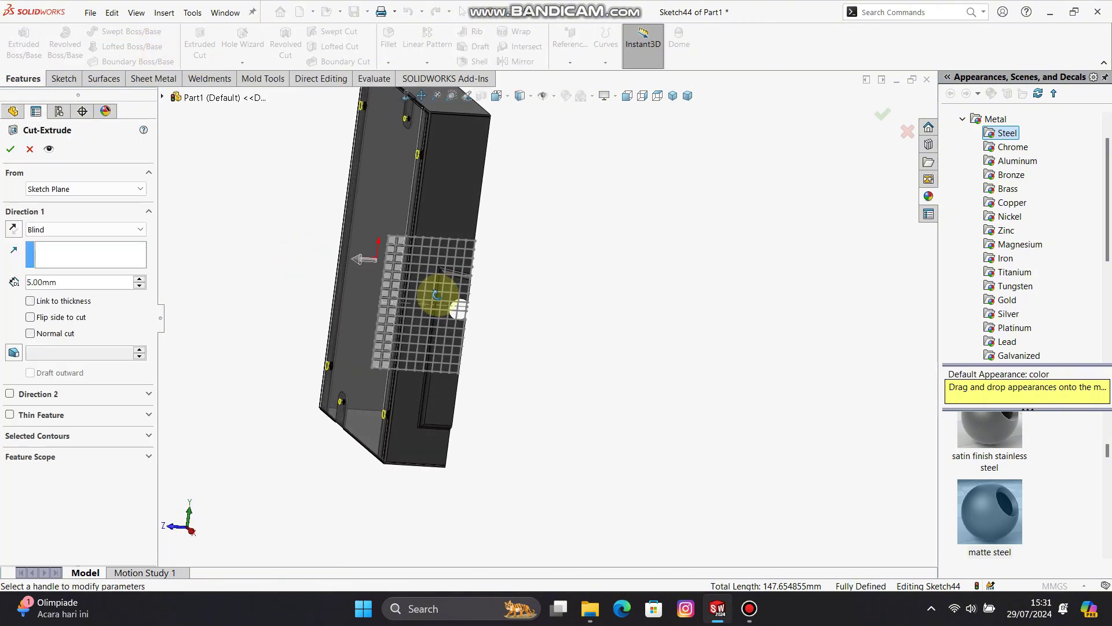
pyautogui.click(18, 156)
pyautogui.click(672, 95)
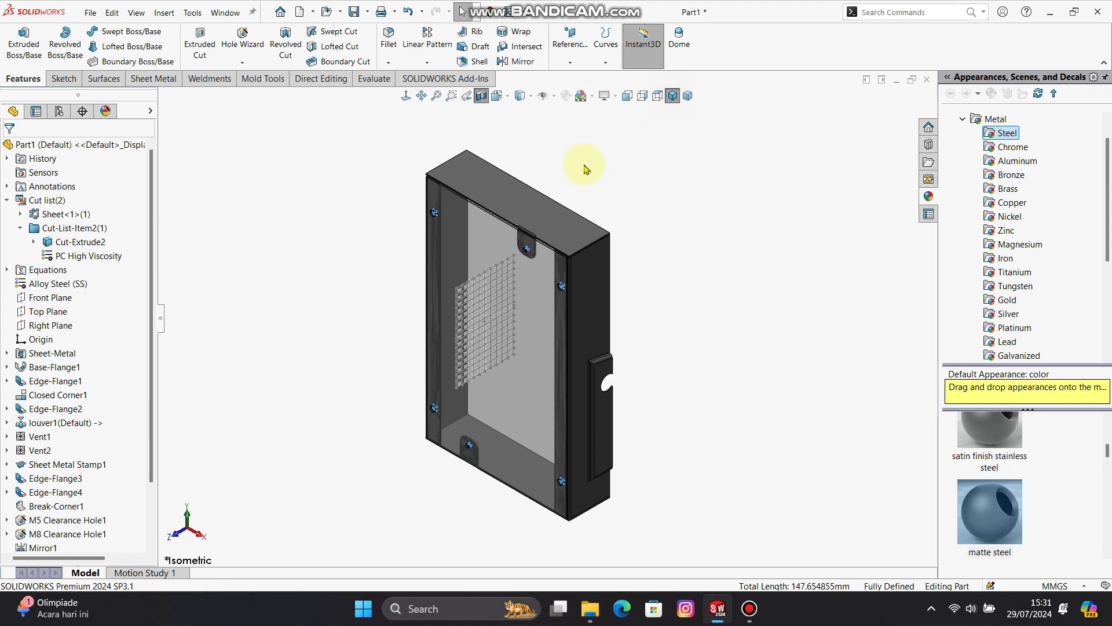